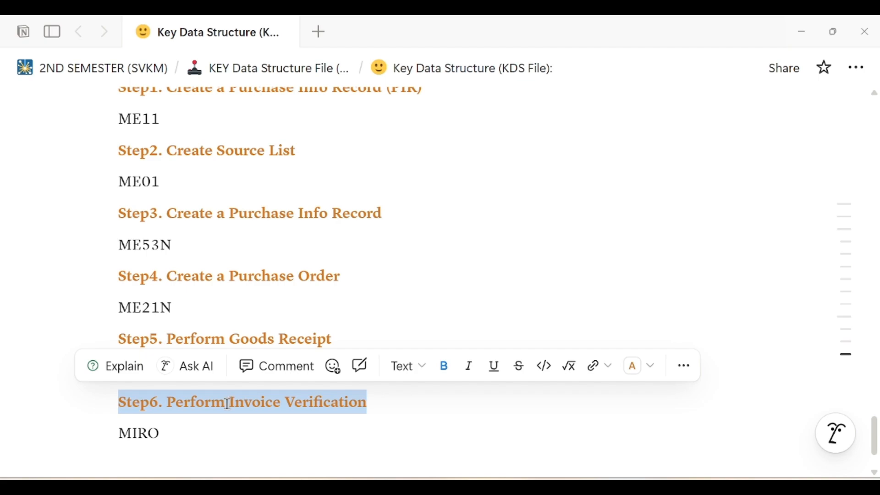
# Add the line "Step7. Perform Vendor Payment" below MIRO at the end of the notes.
pyautogui.scroll(-2, 189, 379)
pyautogui.click(184, 328)
pyautogui.press('Return')
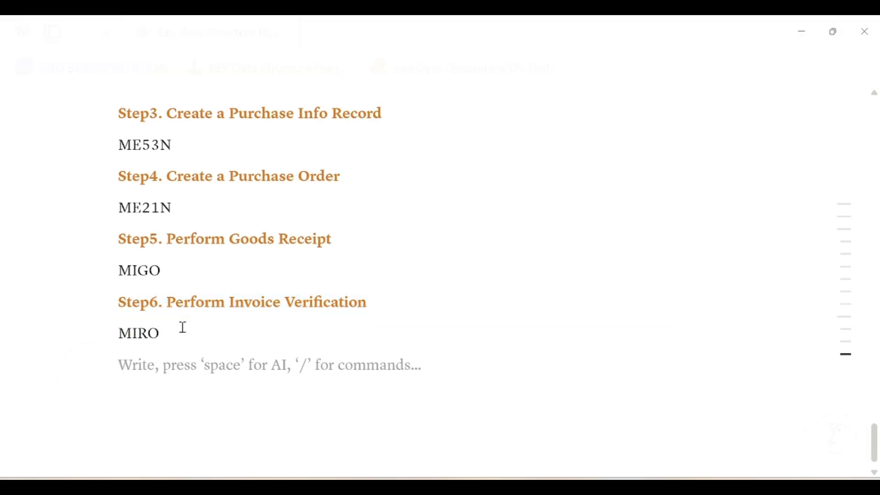
pyautogui.write('Step7')
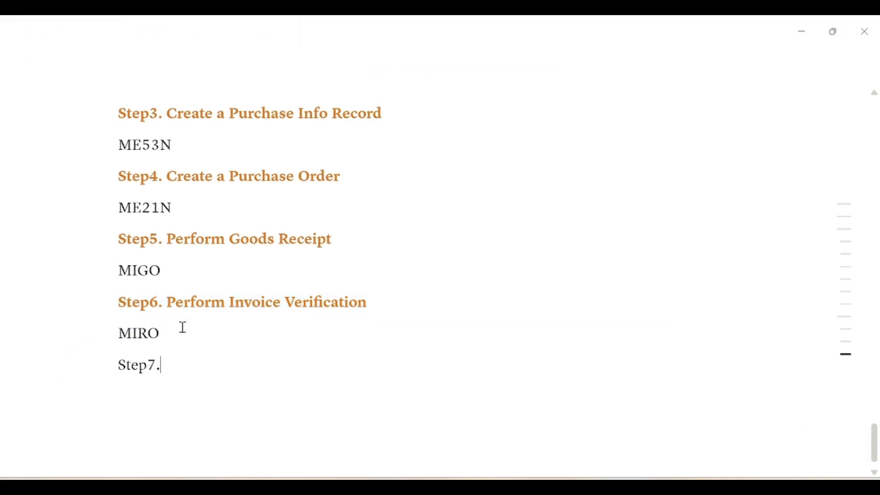
pyautogui.write('. Bill')
pyautogui.scroll(-1, 190, 325)
pyautogui.moveTo(166, 332); pyautogui.dragTo(197, 331)
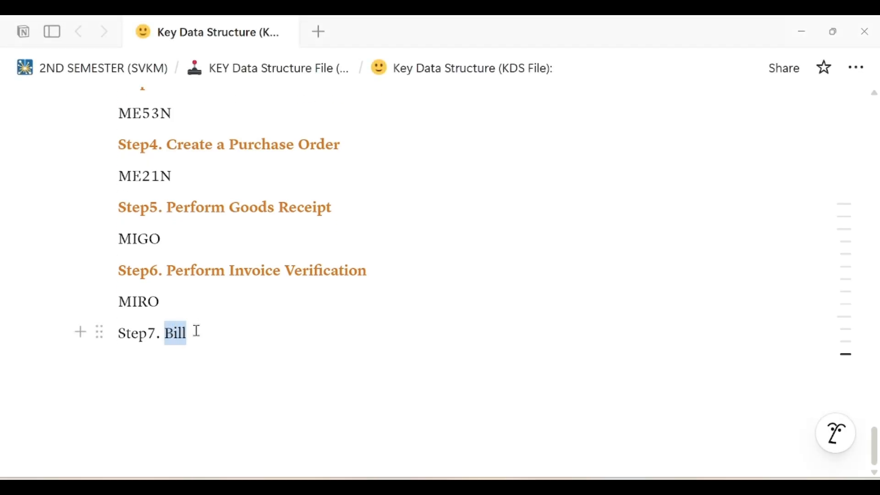
pyautogui.write('Ven')
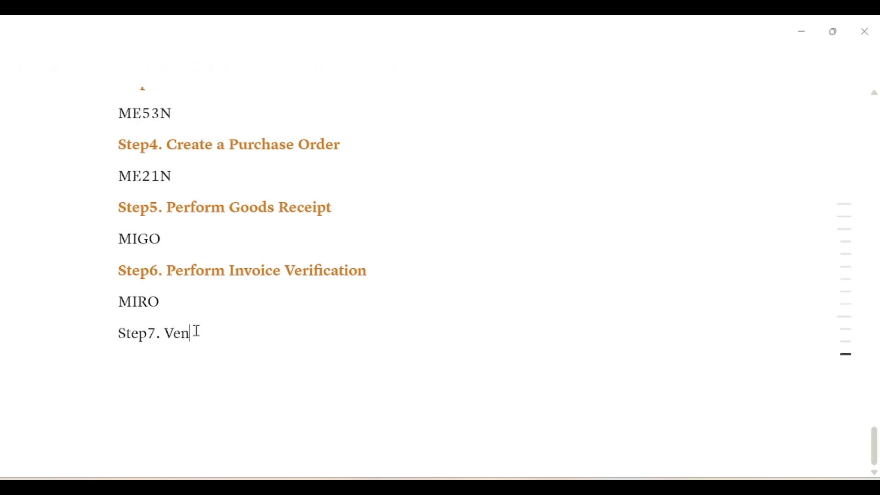
pyautogui.press('BackSpace')
pyautogui.press('BackSpace')
pyautogui.press('BackSpace')
pyautogui.write('Perform Vendo')
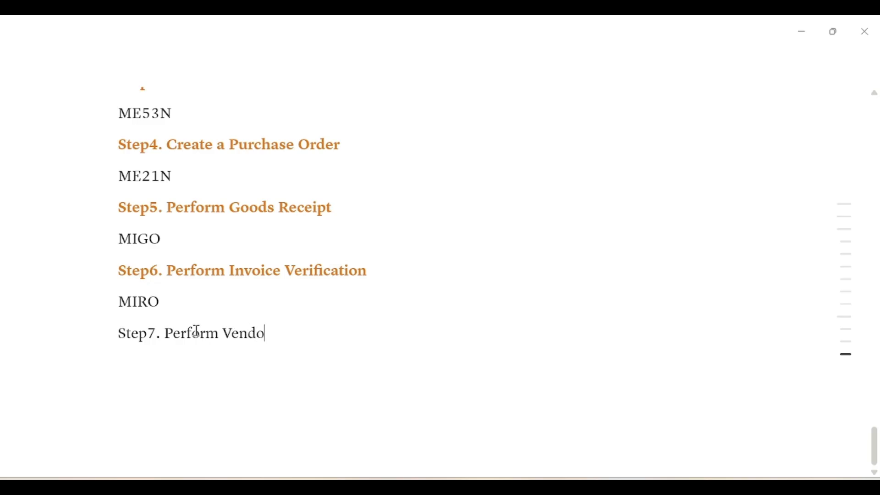
pyautogui.write('r Payment')
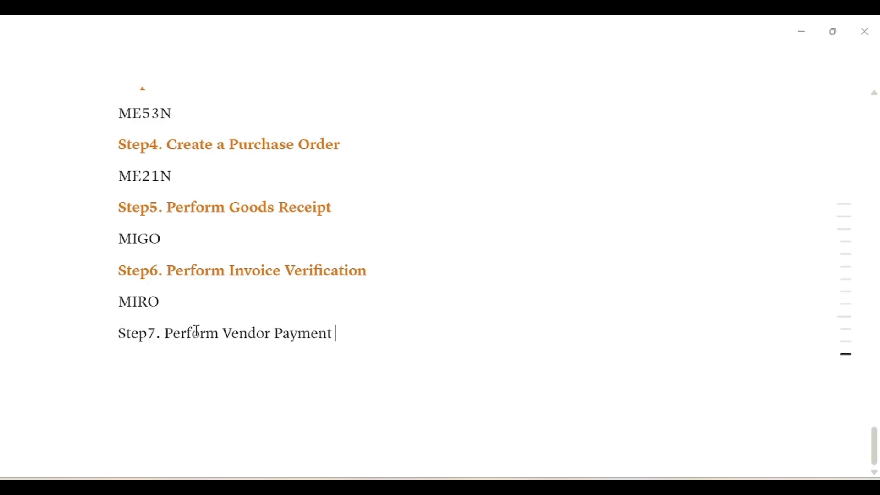
# Format the Step7 line as bold orange text and add the transaction code F-53 beneath it.
pyautogui.tripleClick(198, 331)
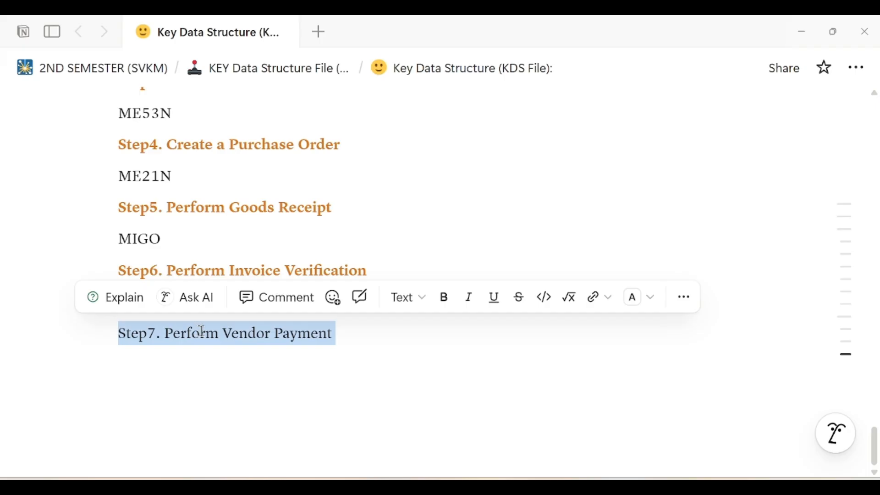
pyautogui.click(443, 303)
pyautogui.hotkey('ctrl', 'shift', 'h')
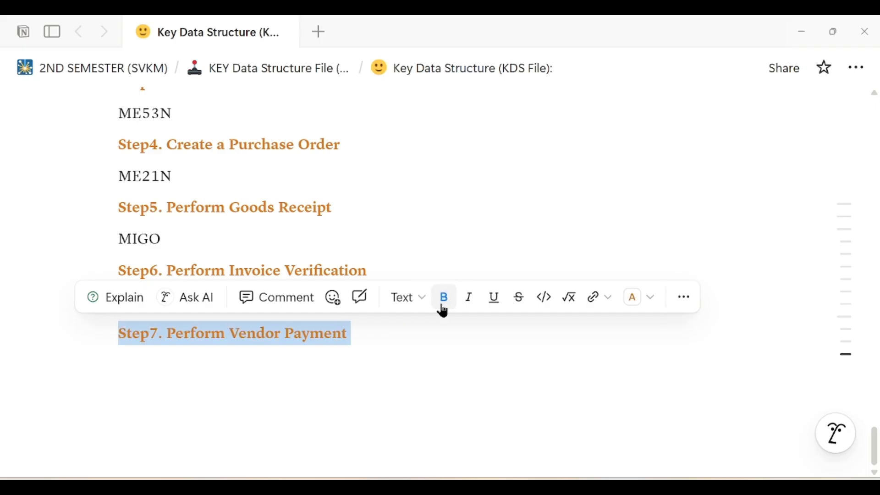
pyautogui.click(370, 333)
pyautogui.press('Return')
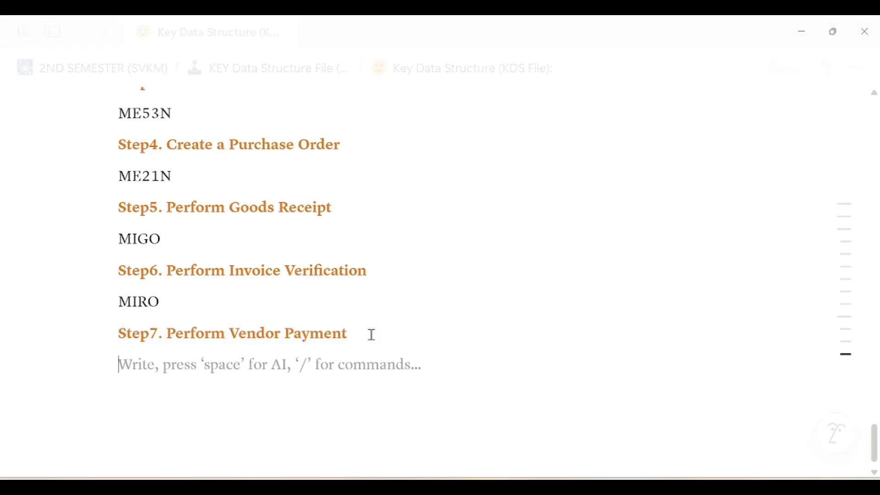
pyautogui.write('F-53')
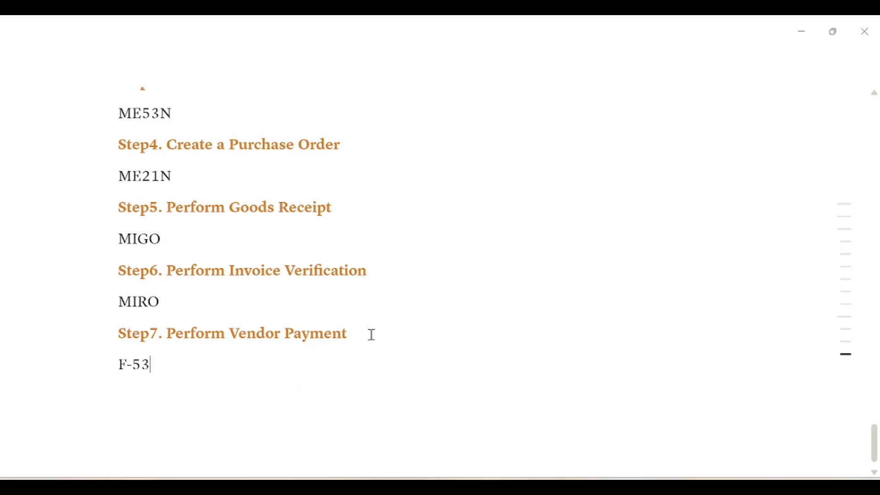
# Add the line "Step8. See the Status or Report" below F-53 and format it in bold orange.
pyautogui.press('Return')
pyautogui.write('Step8. See')
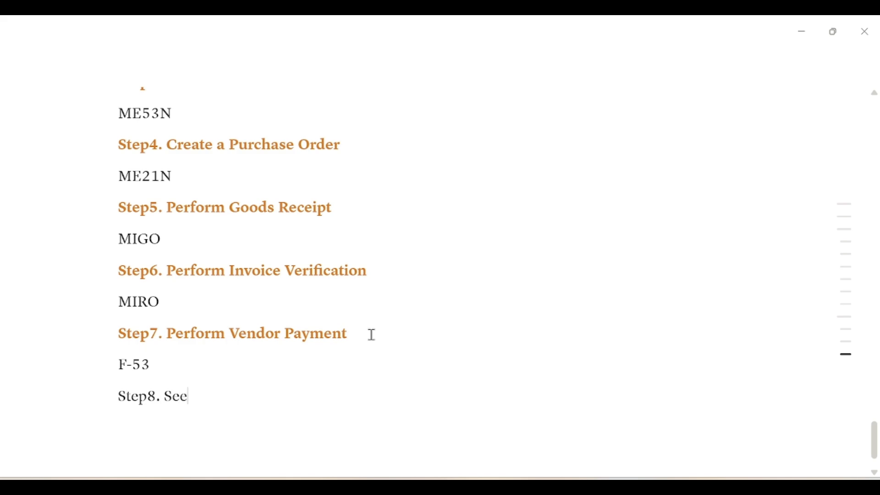
pyautogui.write(' the Status or ')
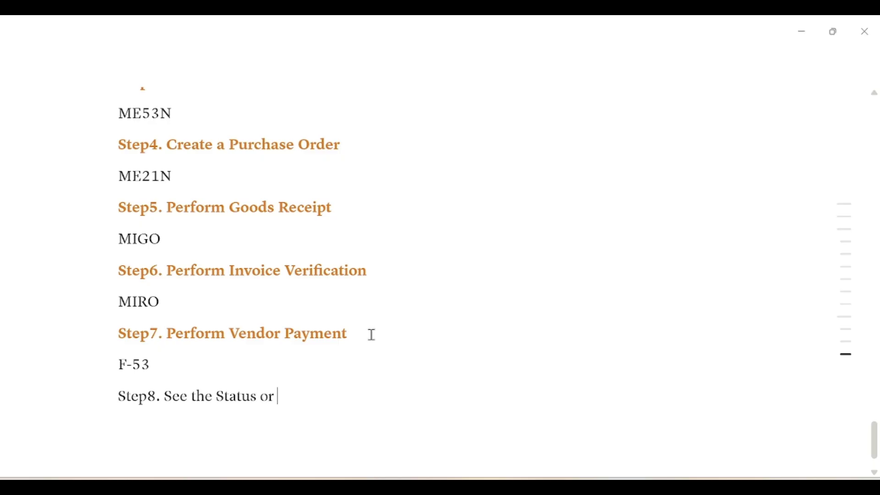
pyautogui.write('report')
pyautogui.click(283, 397)
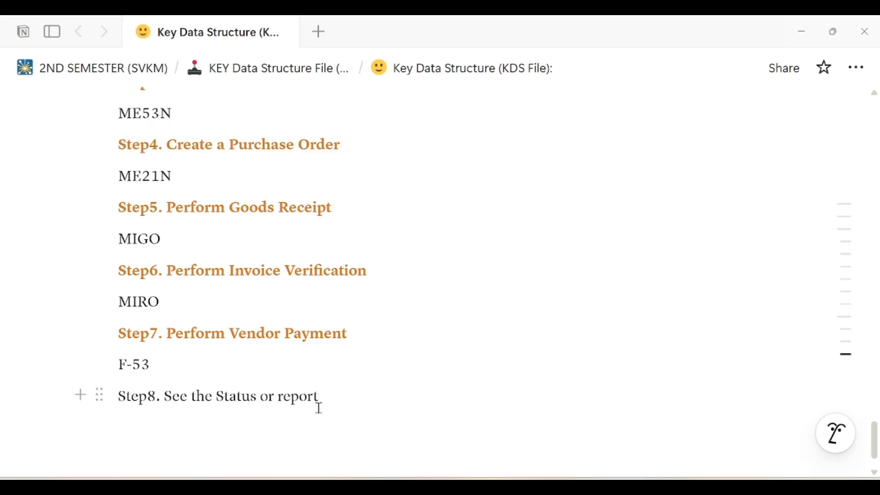
pyautogui.press('BackSpace')
pyautogui.write('E')
pyautogui.press('BackSpace')
pyautogui.write('R')
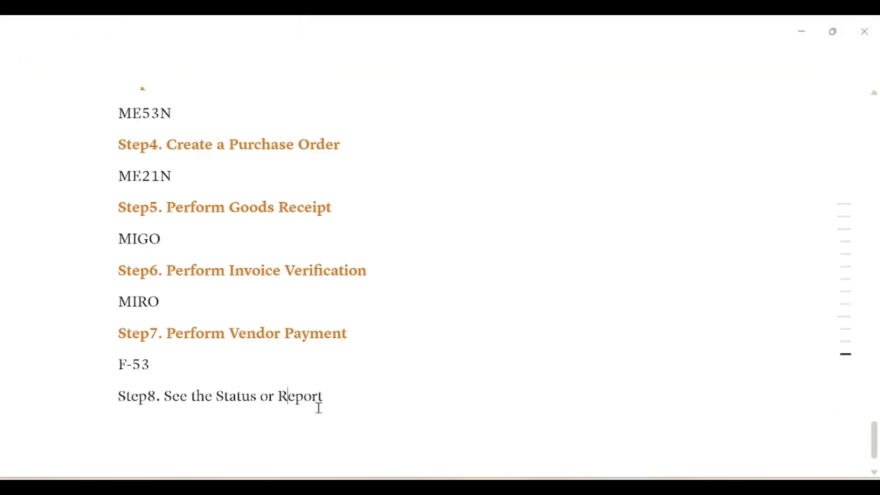
pyautogui.tripleClick(258, 396)
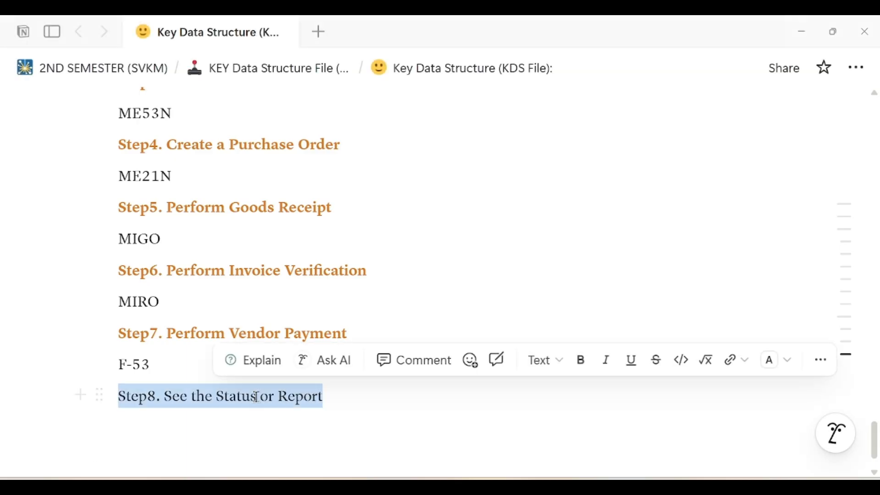
# Copy the two report transaction lines from the earlier "Step6. See the Status or Report" section and paste them beneath the Step8 line.
pyautogui.scroll(6, 436, 245)
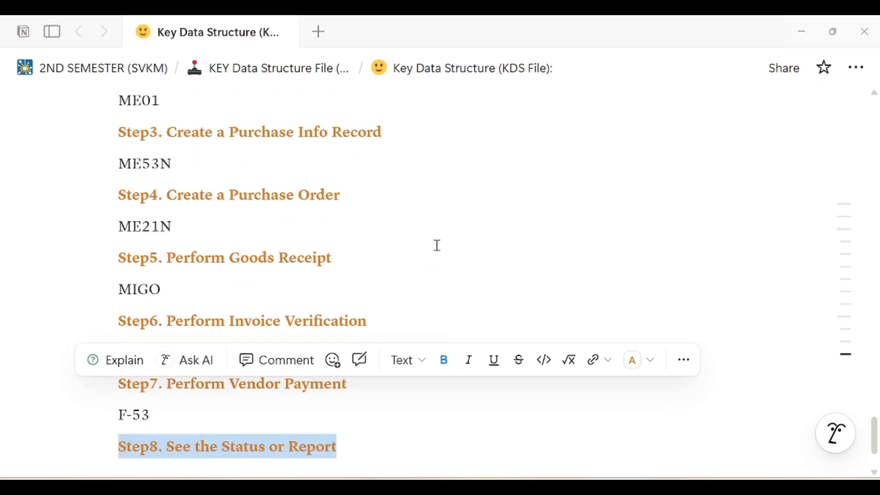
pyautogui.scroll(14, 438, 246)
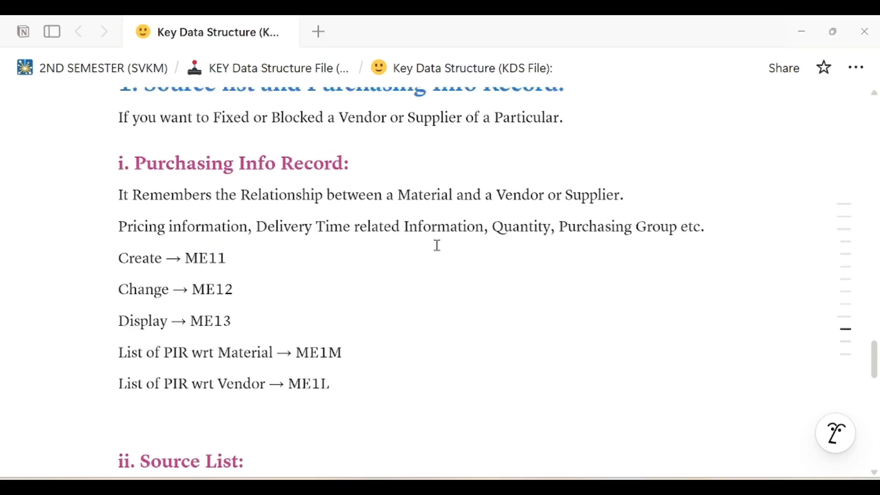
pyautogui.scroll(3, 438, 245)
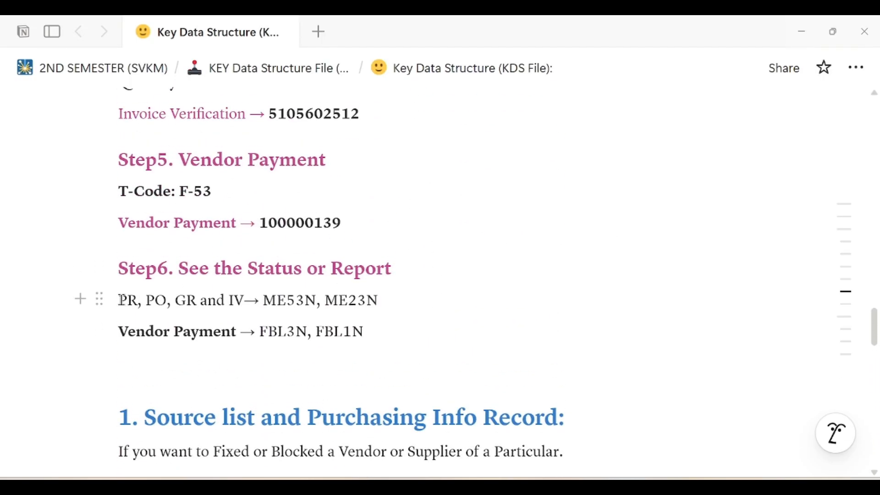
pyautogui.moveTo(120, 300); pyautogui.dragTo(373, 319)
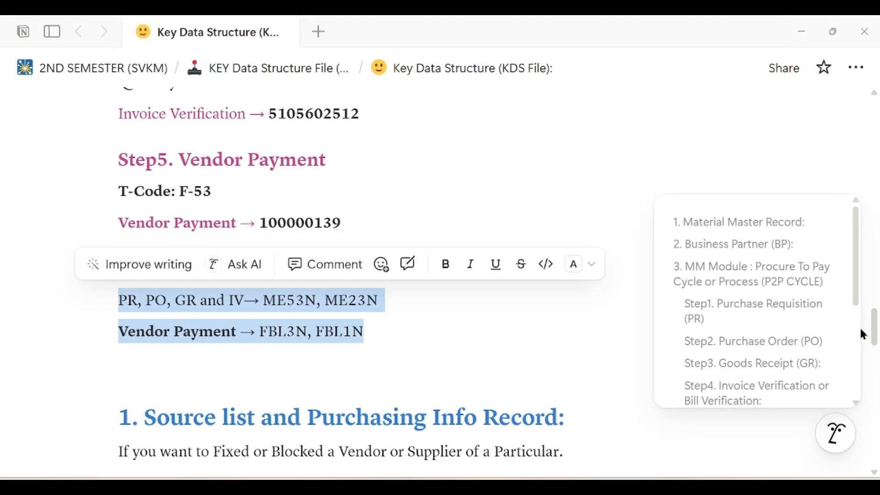
pyautogui.moveTo(874, 331); pyautogui.dragTo(874, 451)
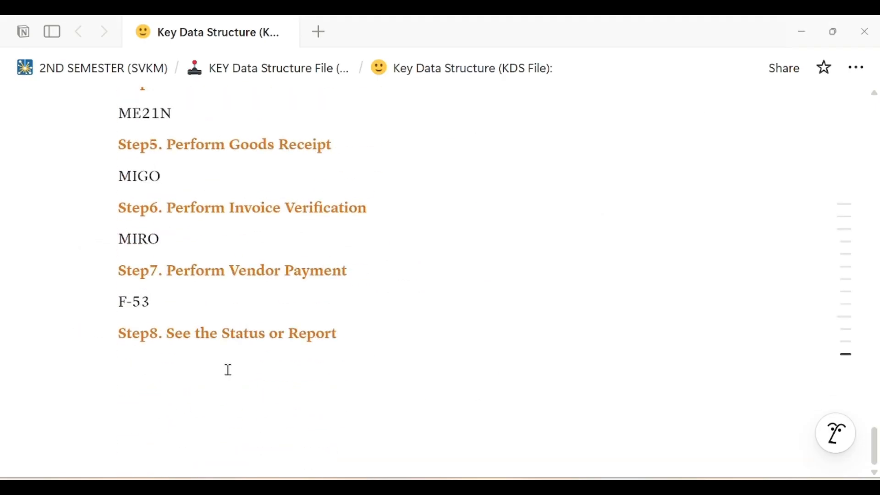
pyautogui.click(228, 369)
# Look up the Step1 transaction code for the purchase info record in the notes, switch to SAP and run transaction ME11.
pyautogui.scroll(8, 305, 358)
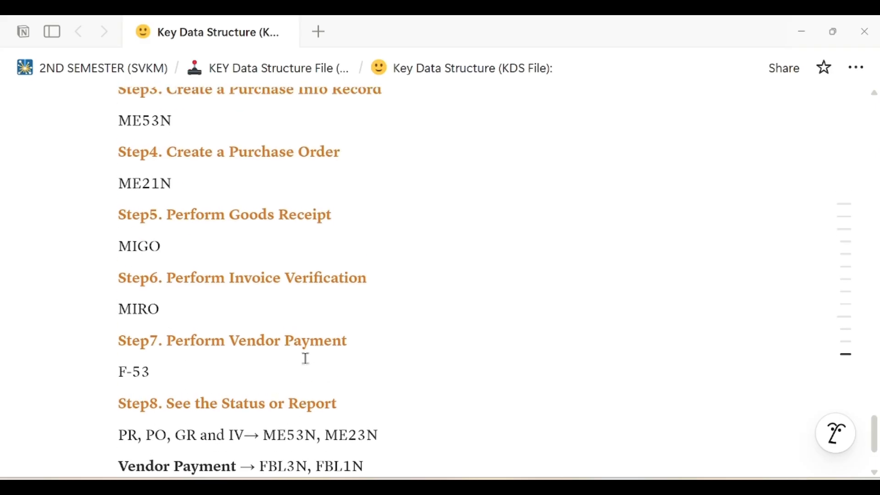
pyautogui.scroll(-9, 291, 313)
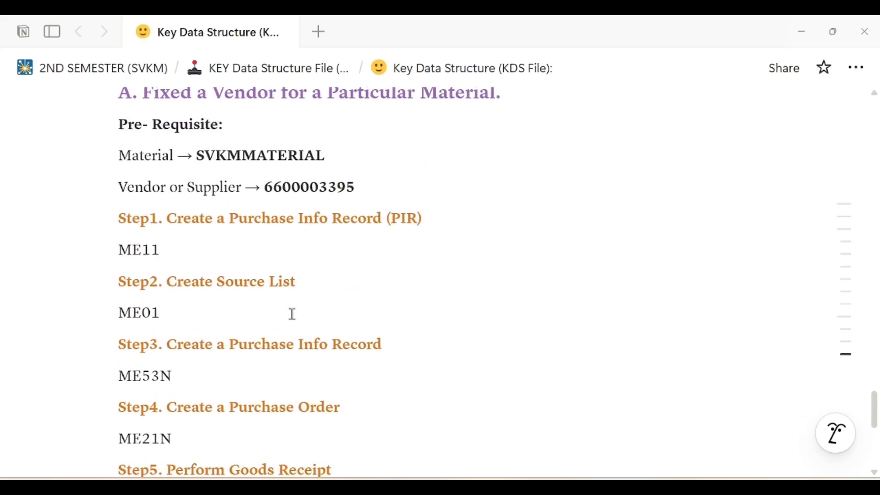
pyautogui.scroll(9, 293, 314)
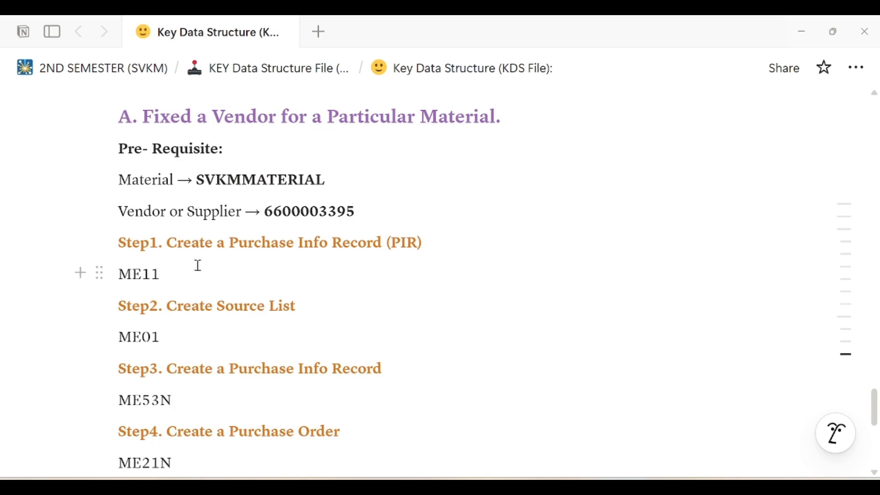
pyautogui.moveTo(168, 243); pyautogui.dragTo(425, 253)
pyautogui.moveTo(183, 284); pyautogui.dragTo(120, 277)
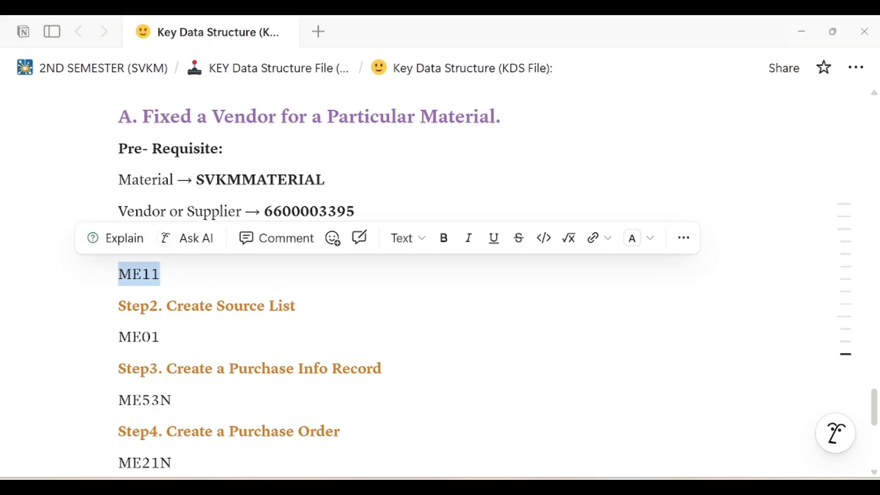
pyautogui.click(581, 424)
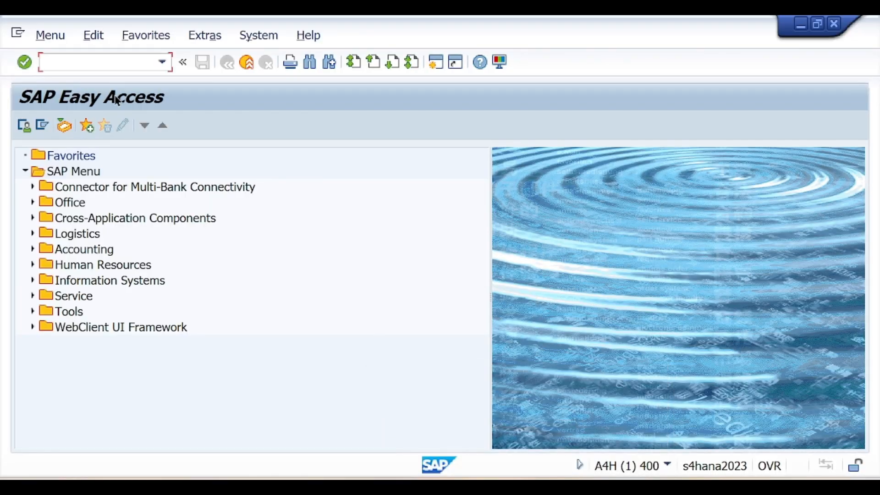
pyautogui.write('ME11')
pyautogui.press('Return')
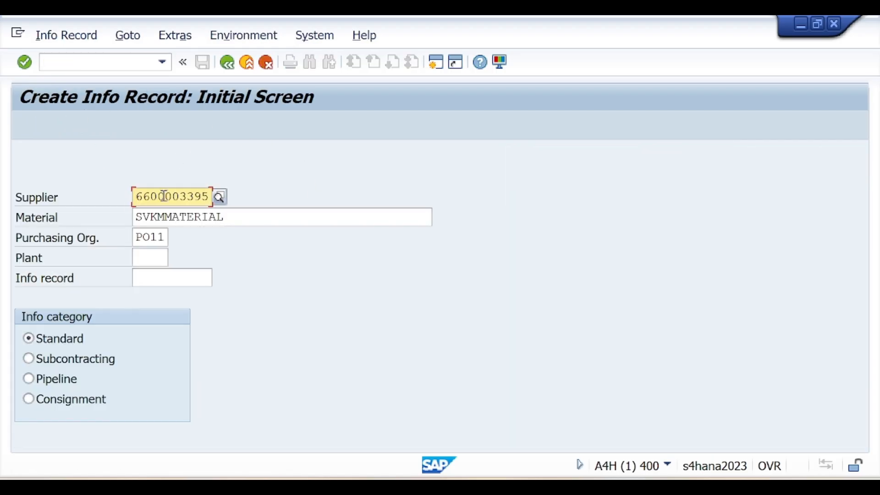
# Compare the supplier and material on the info record screen with the prerequisites in the Notion notes, ending back in SAP.
pyautogui.hotkey('alt', 'Tab')
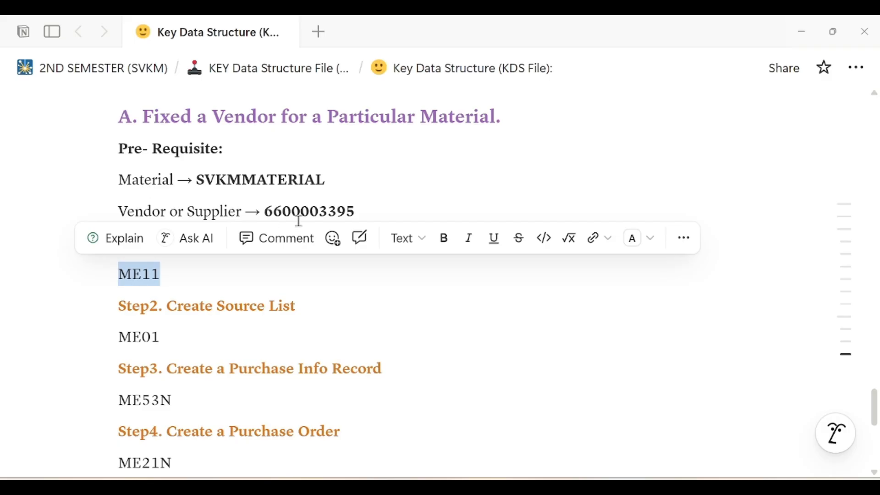
pyautogui.click(427, 187)
pyautogui.moveTo(265, 212); pyautogui.dragTo(362, 214)
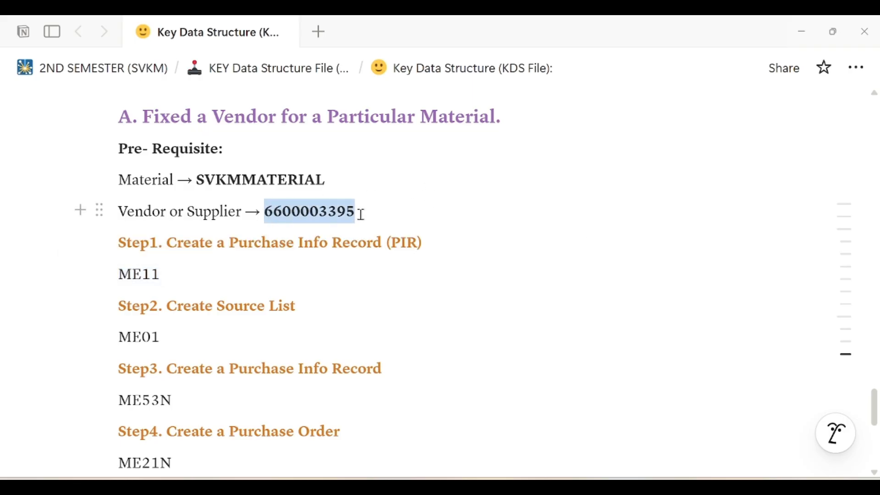
pyautogui.click(314, 215)
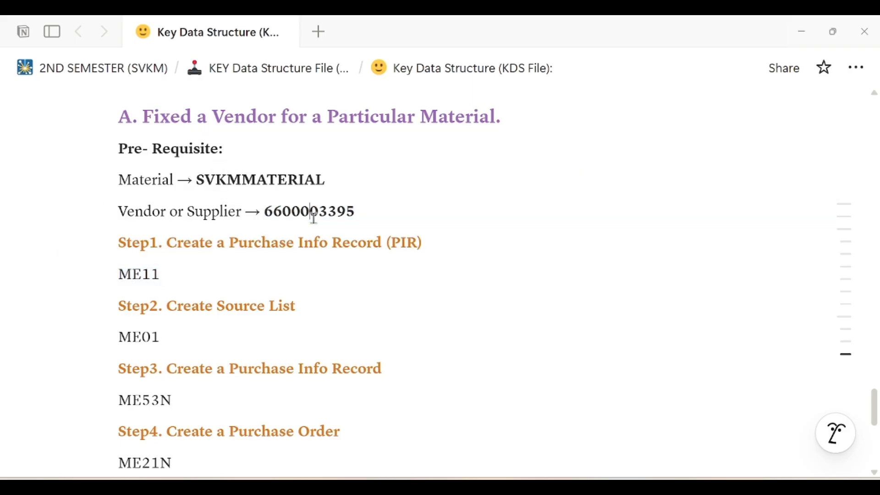
pyautogui.hotkey('alt', 'Tab')
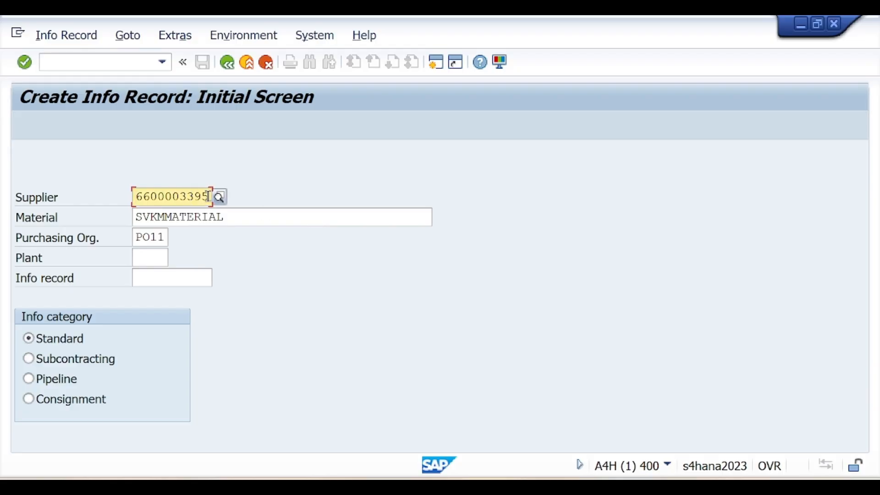
pyautogui.hotkey('alt', 'Tab')
pyautogui.hotkey('alt', 'Tab')
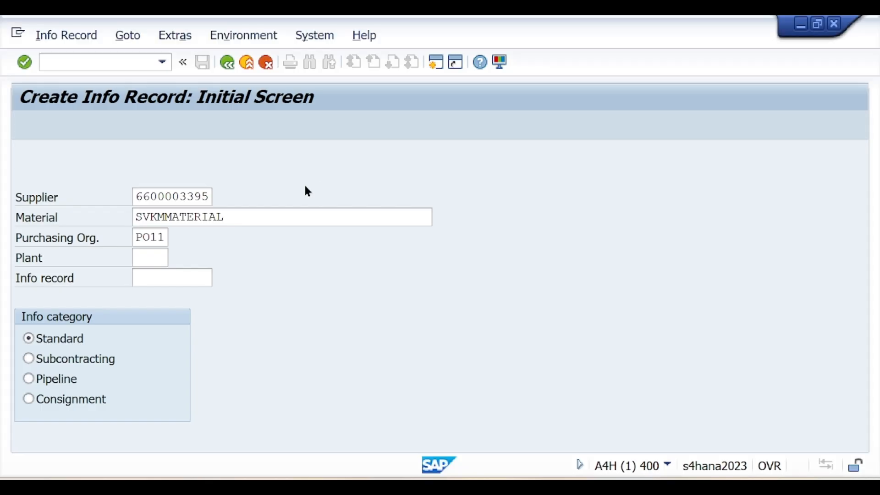
pyautogui.hotkey('alt', 'Tab')
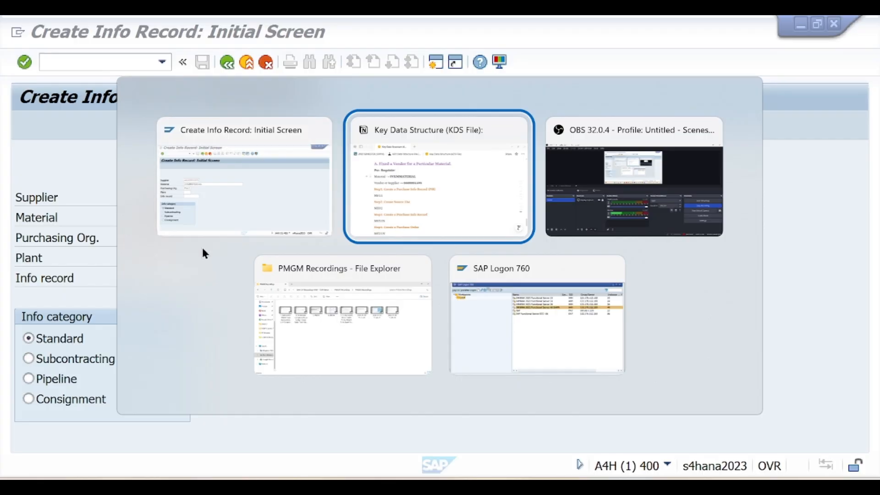
pyautogui.press('Tab')
pyautogui.hotkey('alt', 'Tab')
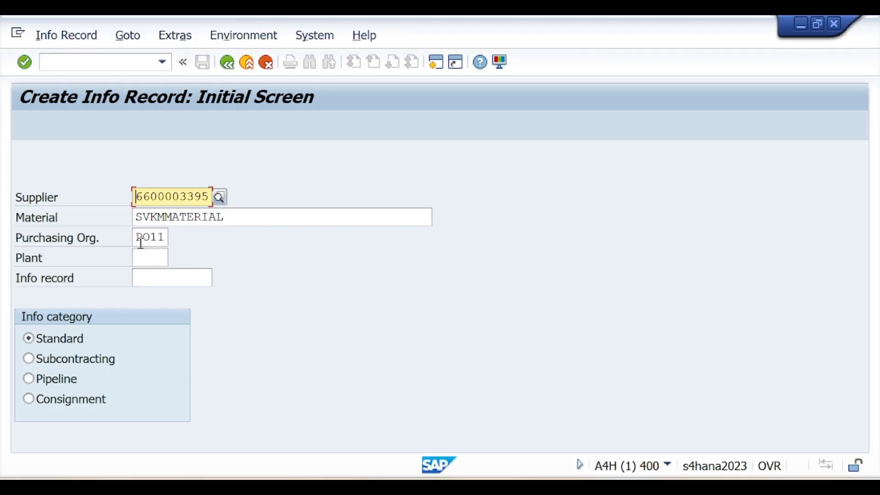
# Set the info record's plant to SV11.
pyautogui.click(146, 257)
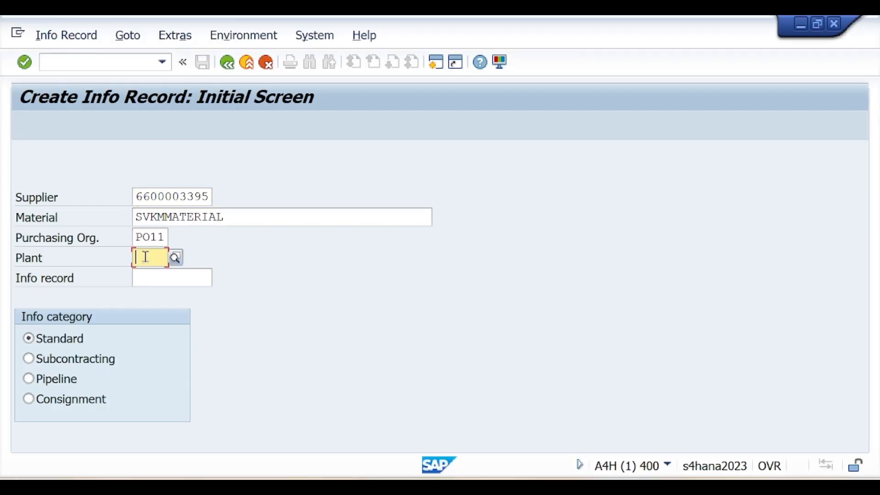
pyautogui.write('SV11')
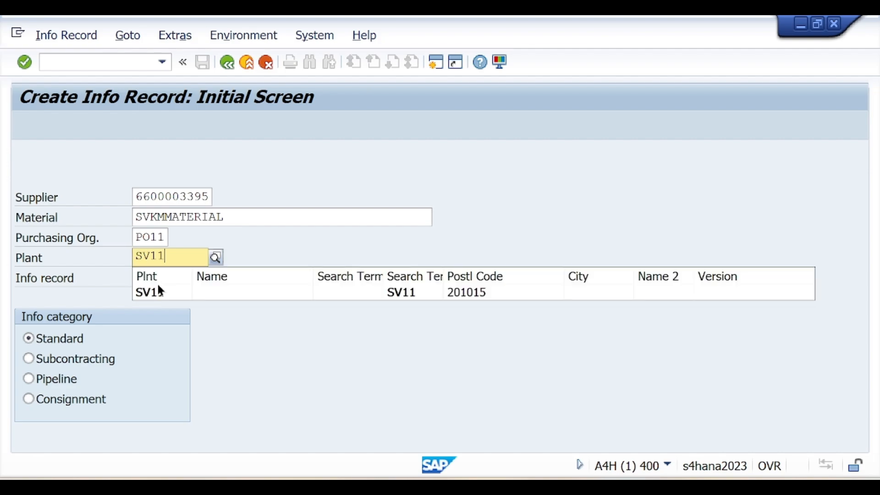
# Accept plant SV11 with the Standard info category and continue through General Data to Purch. Organization Data 1.
pyautogui.click(149, 295)
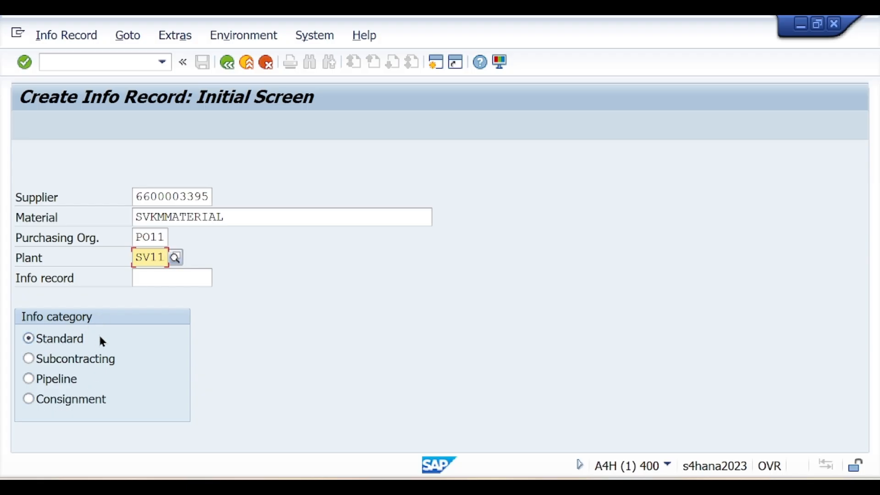
pyautogui.press('Return')
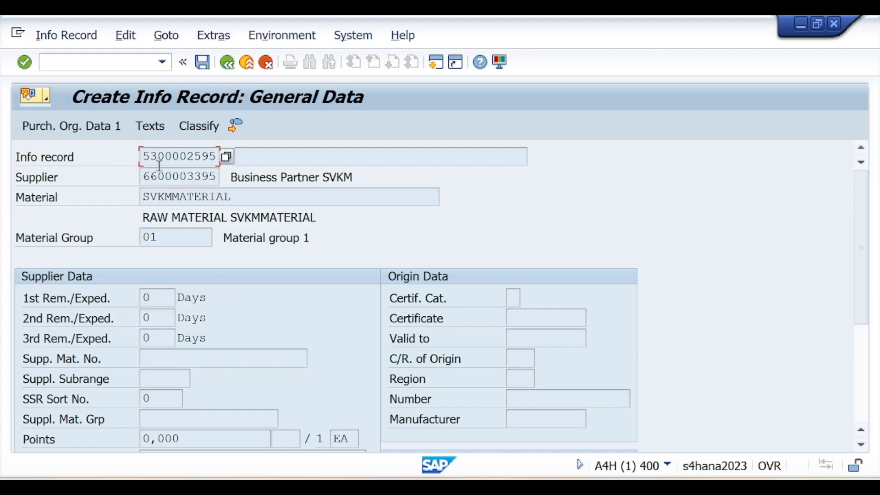
pyautogui.scroll(-1, 321, 321)
pyautogui.scroll(-3, 323, 325)
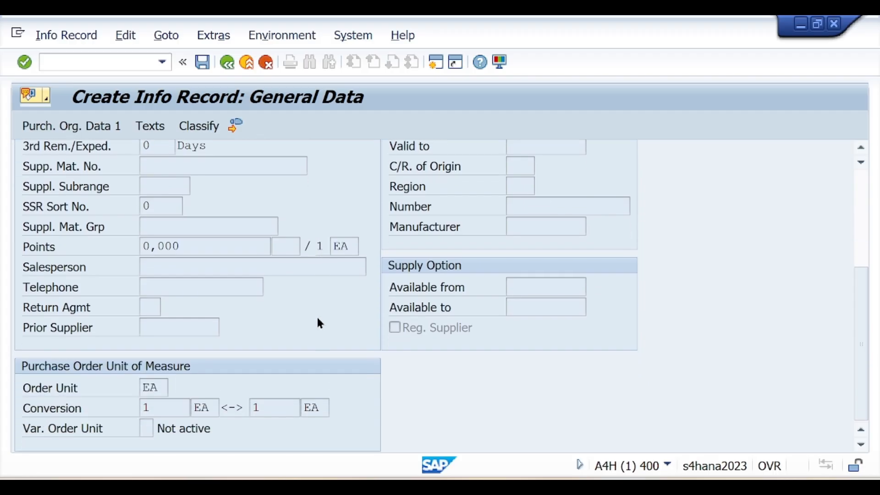
pyautogui.press('Return')
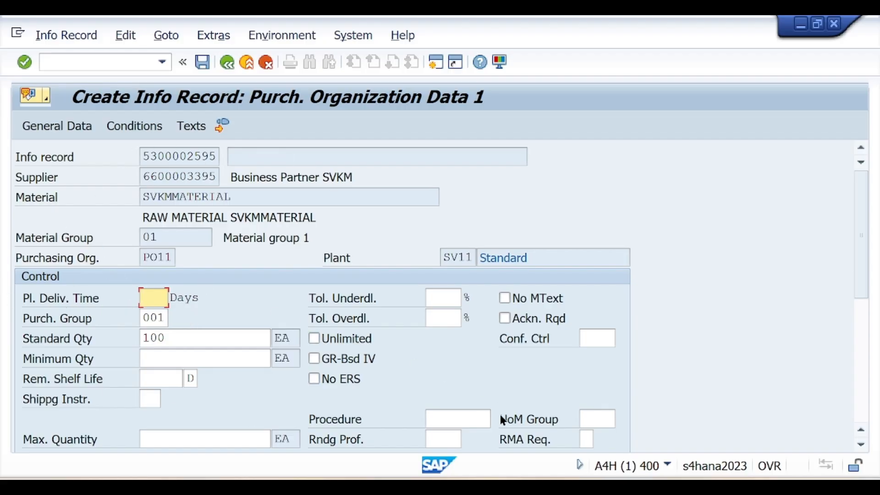
# Consult the purchase info record notes in Notion, return to SAP and set the planned delivery time to 10 days.
pyautogui.hotkey('alt', 'Tab')
pyautogui.scroll(7, 373, 316)
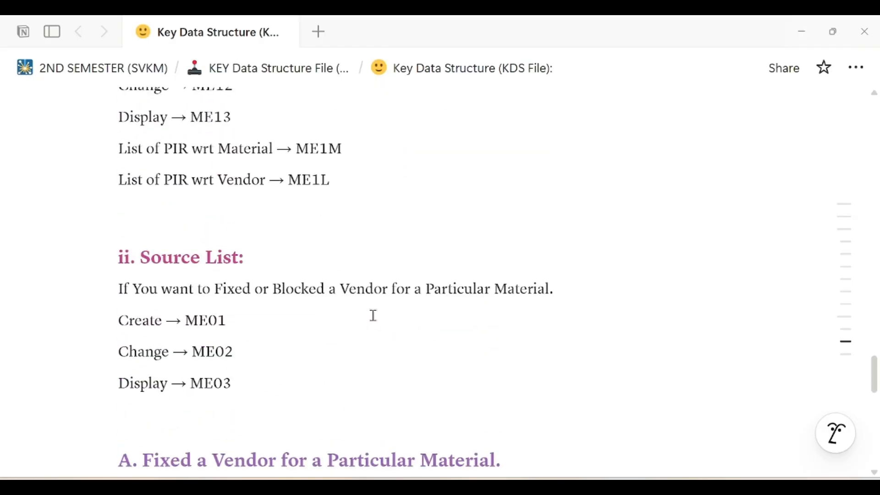
pyautogui.scroll(5, 298, 323)
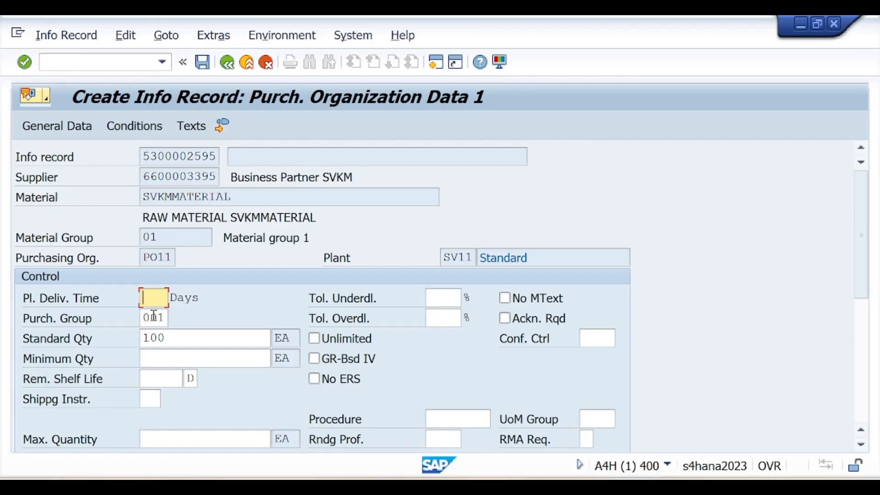
pyautogui.moveTo(144, 316); pyautogui.dragTo(144, 337)
pyautogui.click(170, 336)
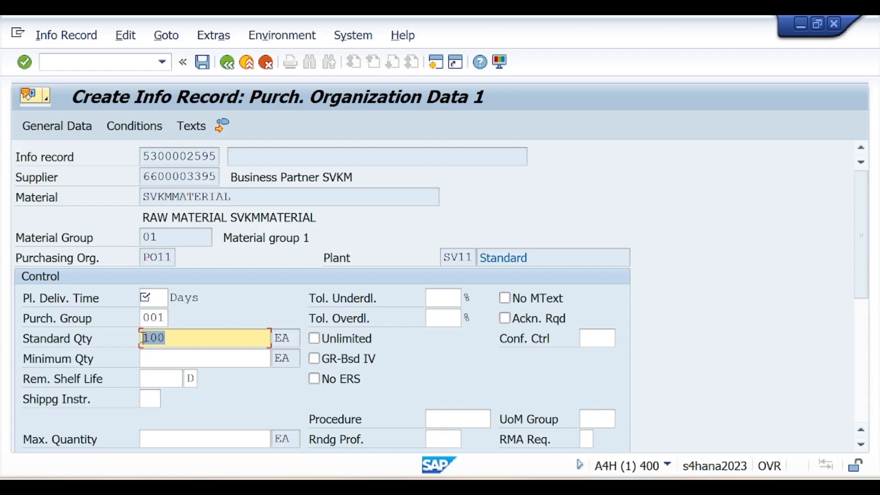
pyautogui.click(168, 338)
pyautogui.click(159, 300)
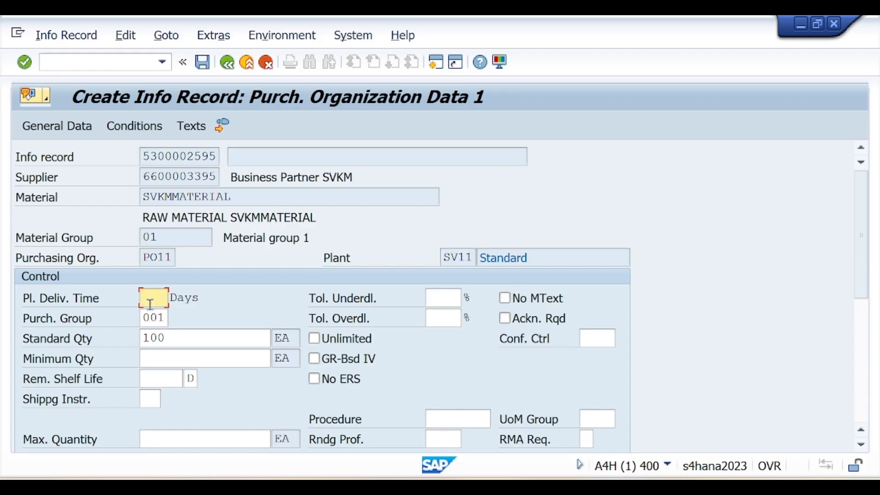
pyautogui.write('10')
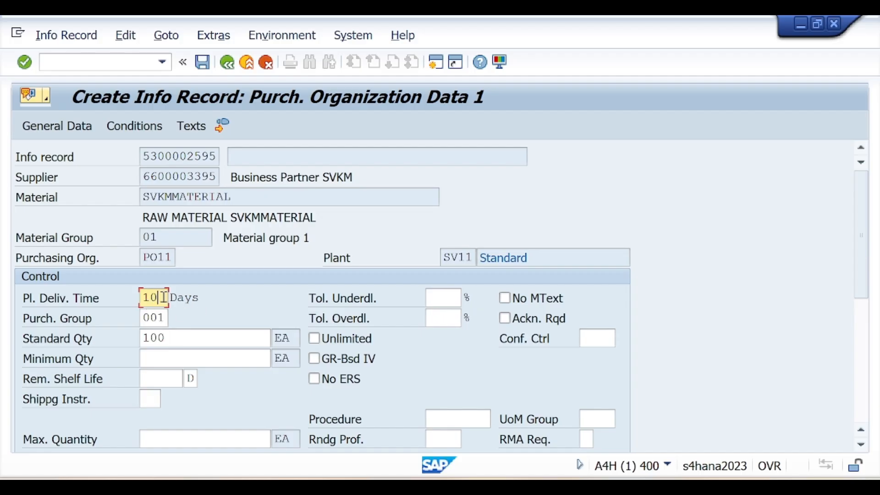
pyautogui.doubleClick(159, 297)
# Set the info record's minimum quantity to 10 EA, leaving the maximum quantity empty.
pyautogui.scroll(-1, 238, 304)
pyautogui.scroll(-1, 239, 305)
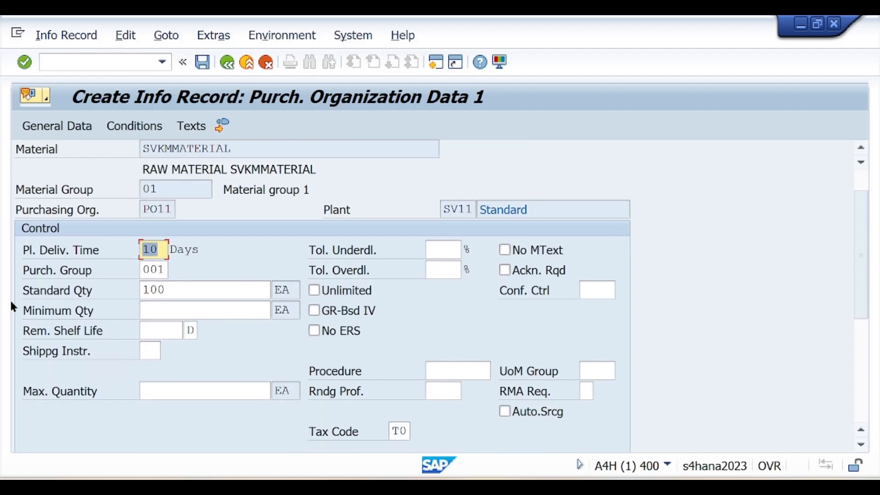
pyautogui.click(179, 291)
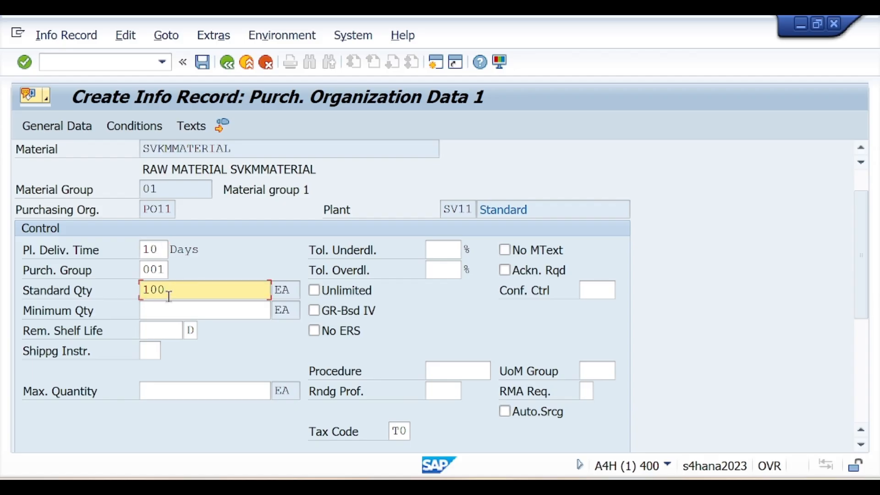
pyautogui.click(154, 317)
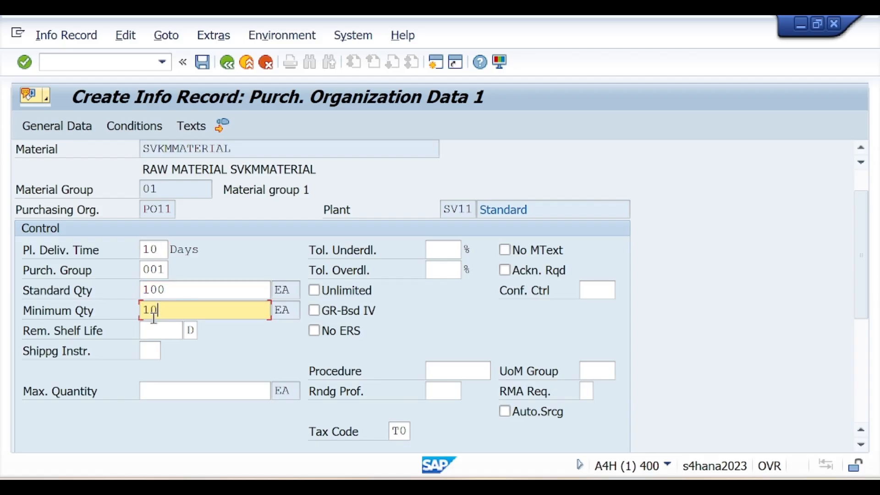
pyautogui.scroll(-2, 154, 318)
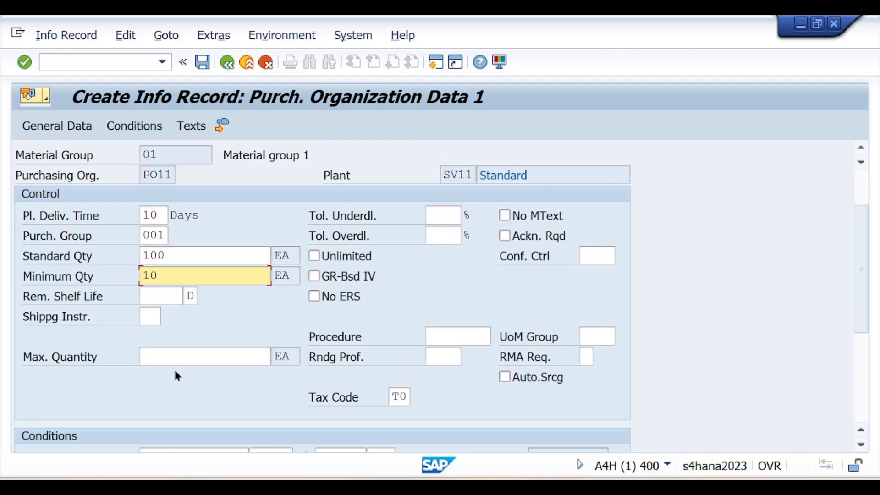
pyautogui.click(168, 358)
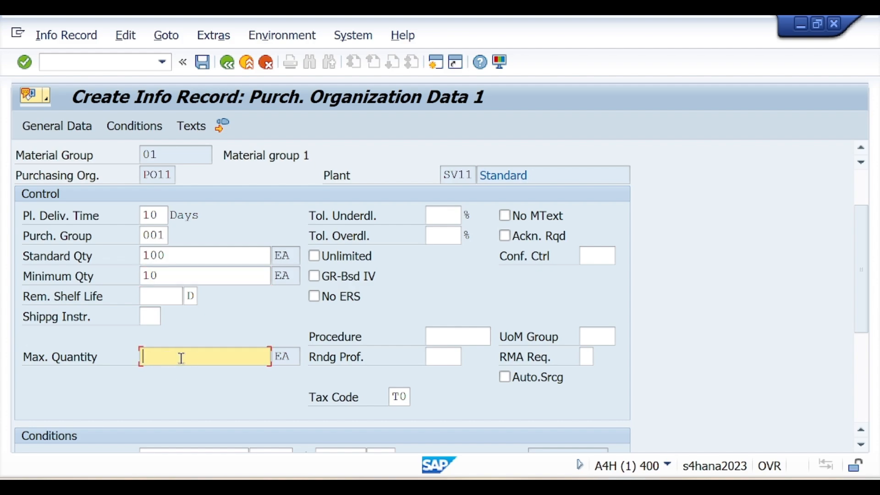
# Set the net price in the Conditions section to 10 INR per 1 EA.
pyautogui.scroll(-3, 181, 358)
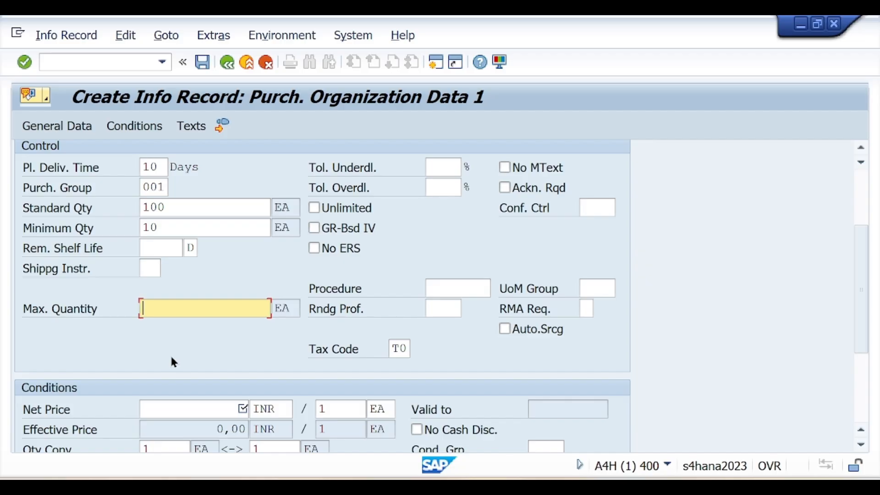
pyautogui.scroll(-4, 172, 361)
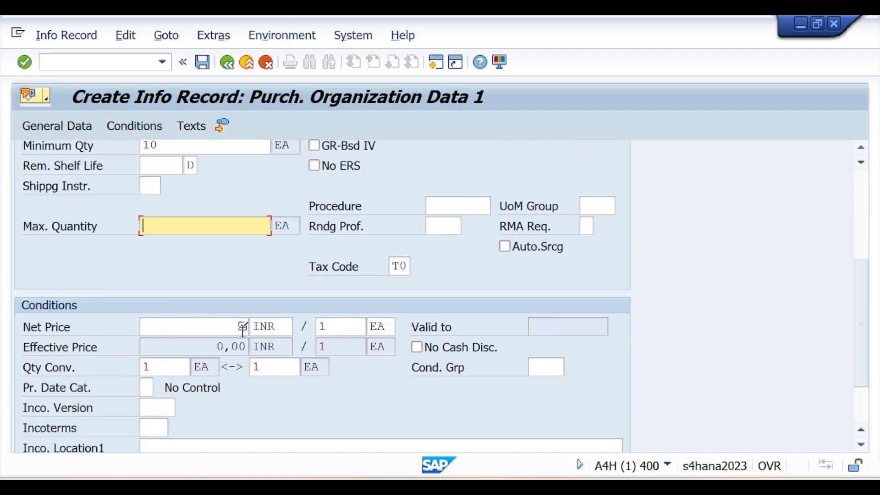
pyautogui.click(220, 331)
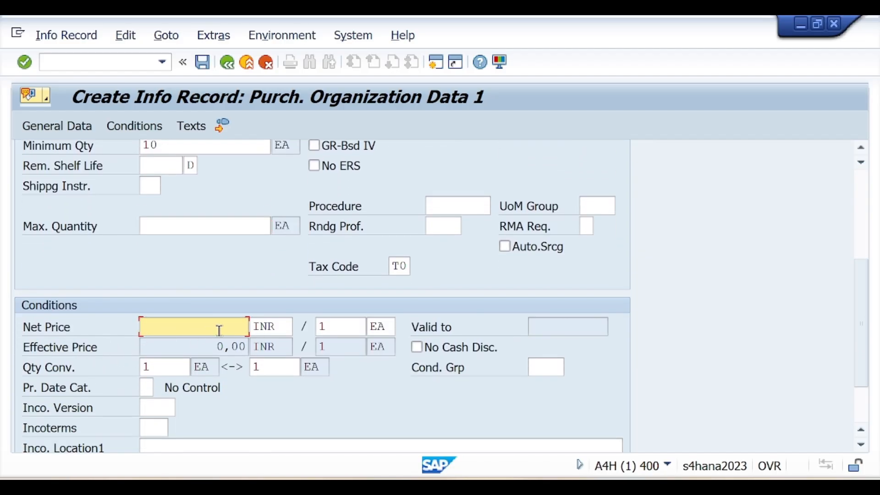
pyautogui.write('10')
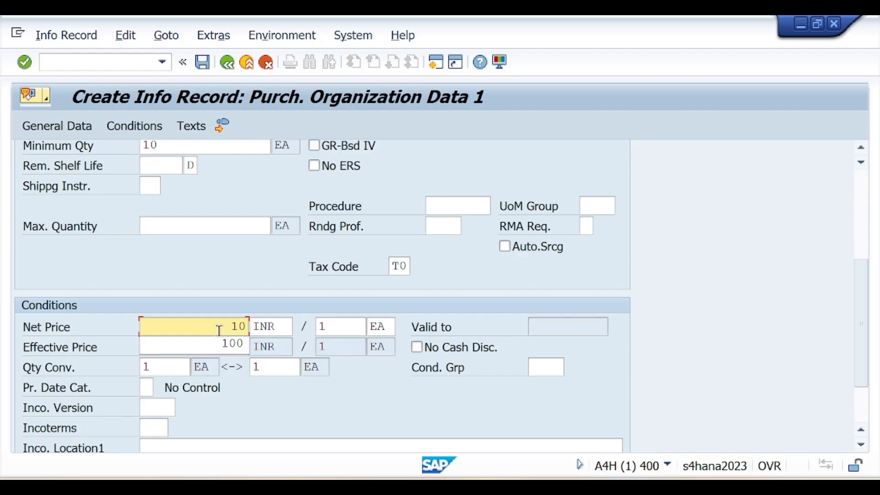
pyautogui.click(265, 266)
pyautogui.scroll(3, 268, 267)
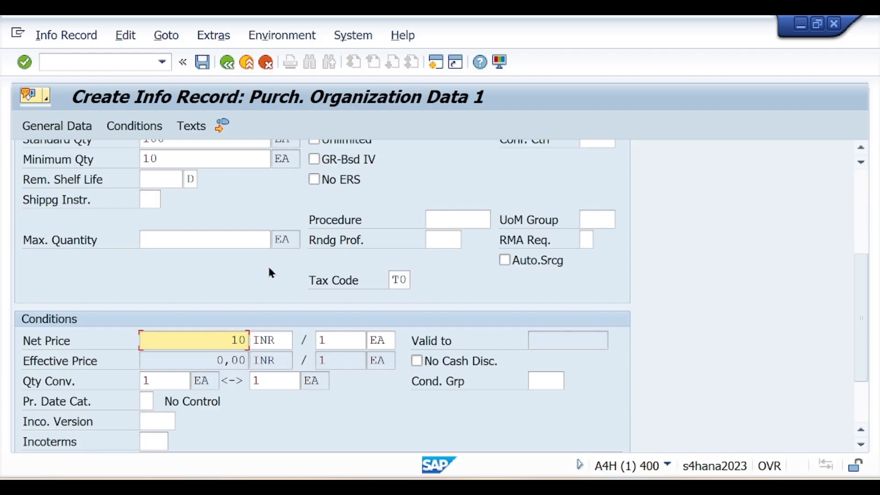
pyautogui.scroll(10, 271, 266)
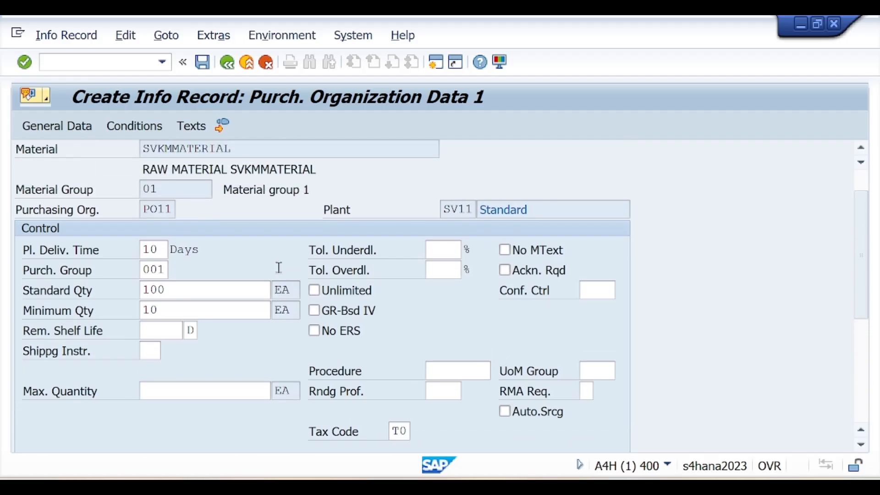
# Continue to the Text Overview and enter "Purchasing Info Record SVKM" as the first line of the info record note.
pyautogui.press('Return')
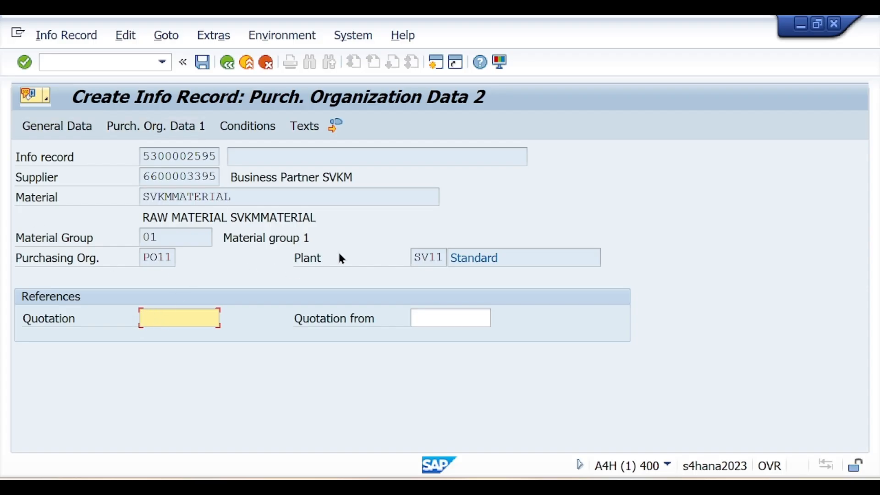
pyautogui.press('Return')
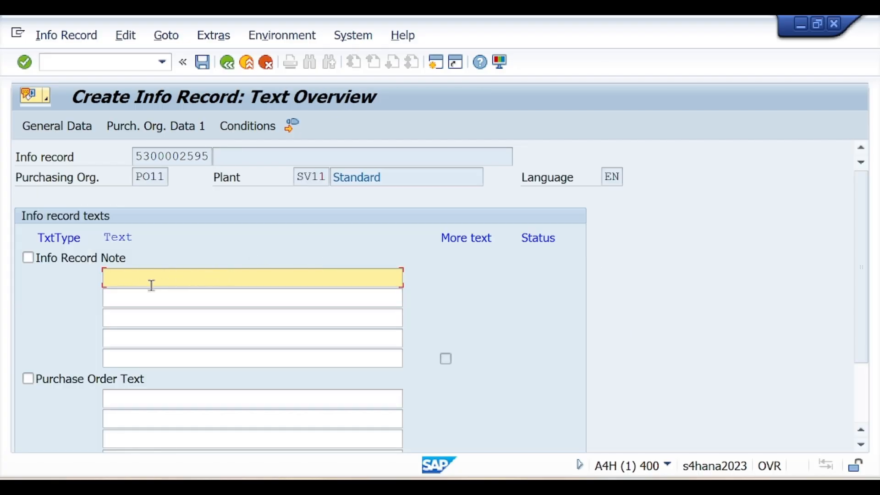
pyautogui.write('Pu')
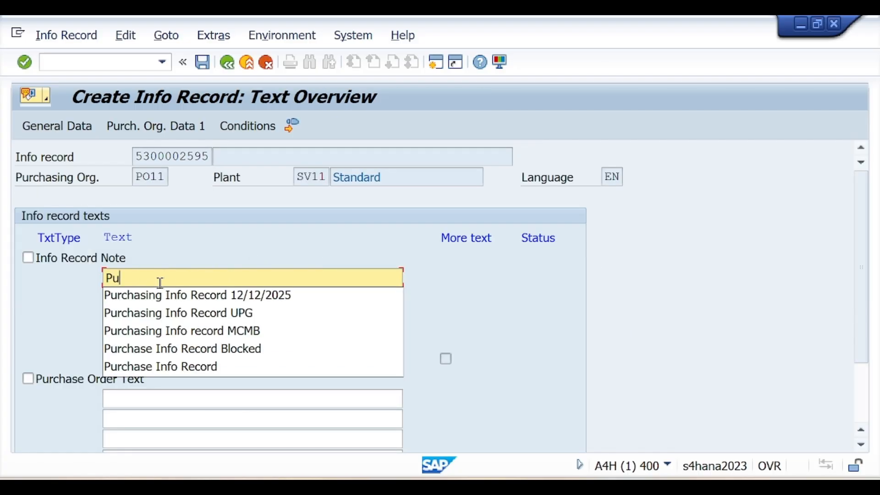
pyautogui.click(183, 296)
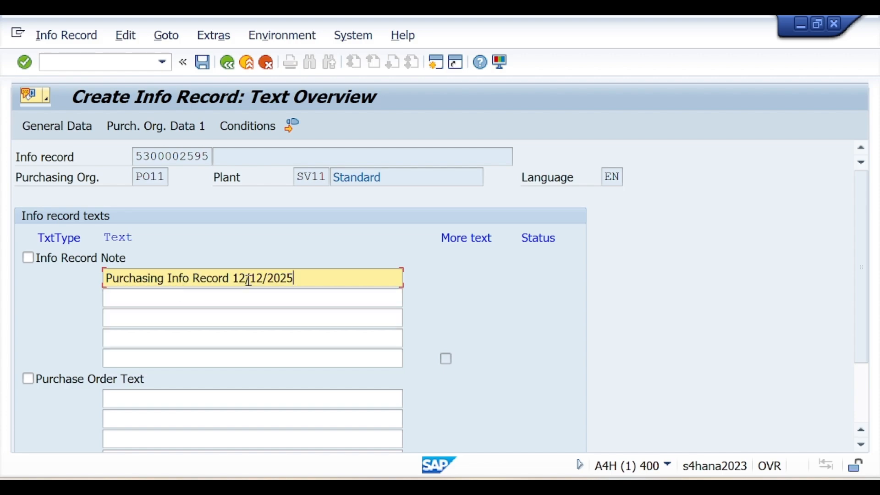
pyautogui.moveTo(232, 278); pyautogui.dragTo(416, 282)
pyautogui.write('SVKM')
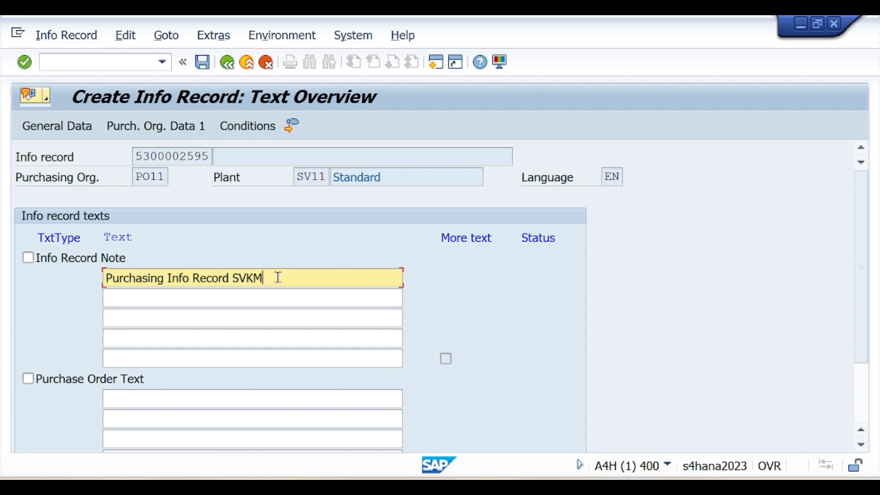
# Copy the info record note "Purchasing Info Record SVKM" into the first line of the purchase order text and confirm the texts.
pyautogui.moveTo(277, 278); pyautogui.dragTo(106, 282)
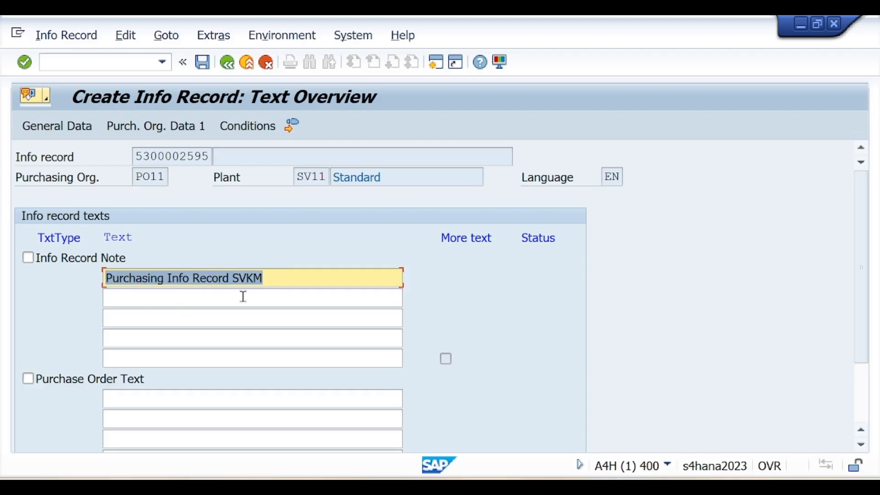
pyautogui.hotkey('ctrl', 'c')
pyautogui.click(185, 397)
pyautogui.hotkey('ctrl', 'v')
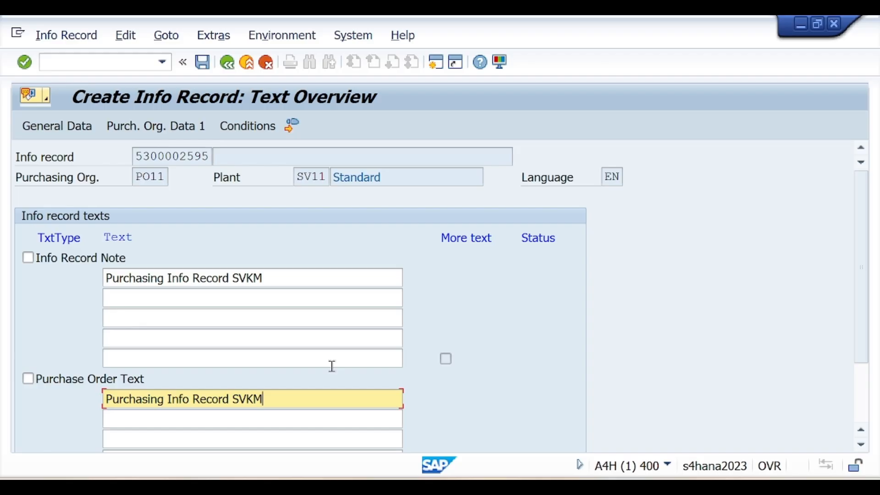
pyautogui.press('Return')
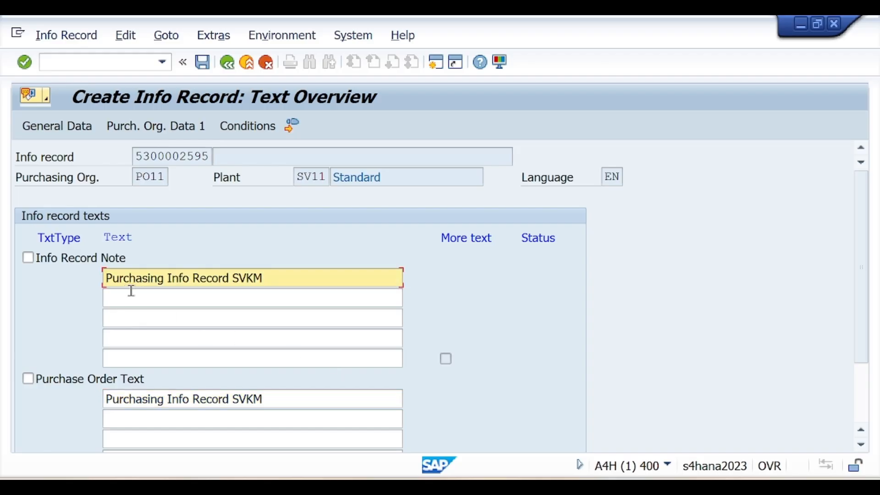
pyautogui.scroll(-4, 247, 285)
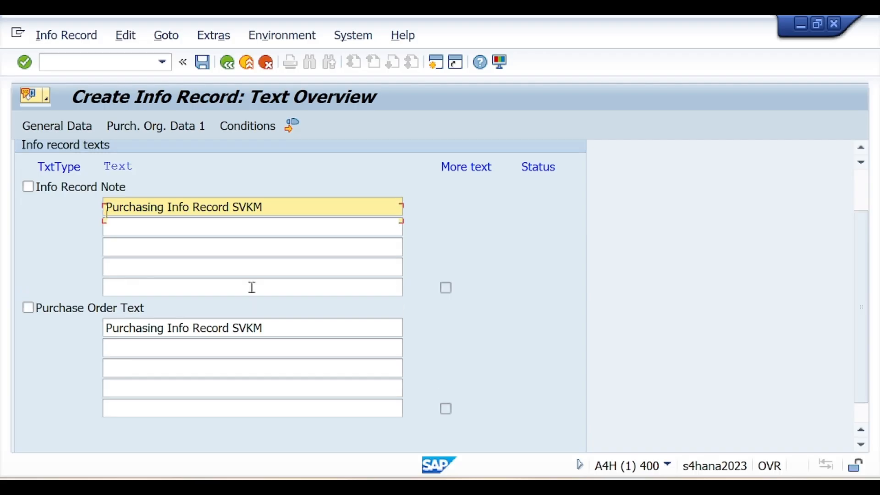
pyautogui.scroll(4, 252, 287)
# End the transaction with the info record data saved, and view the details of the resulting status message.
pyautogui.press('F3')
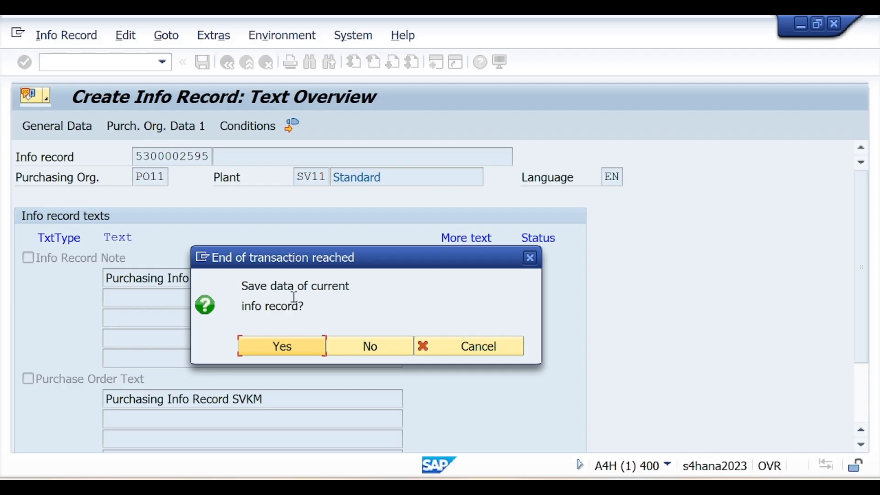
pyautogui.click(265, 345)
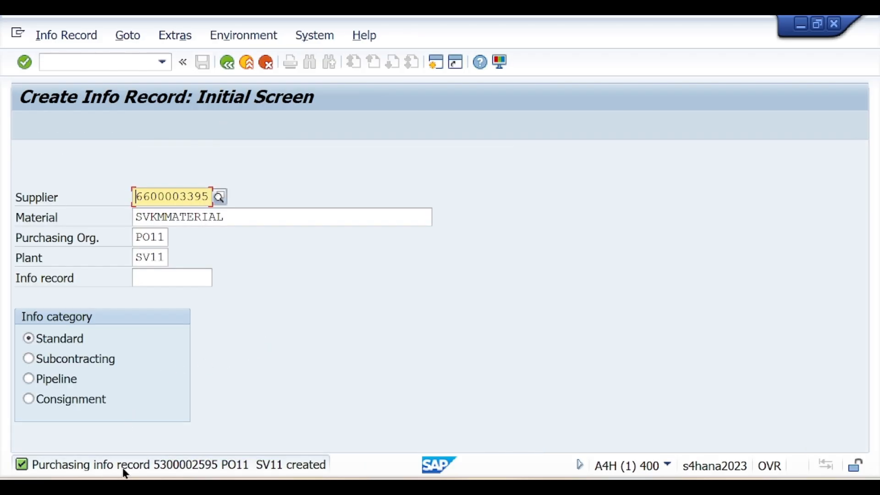
pyautogui.doubleClick(128, 466)
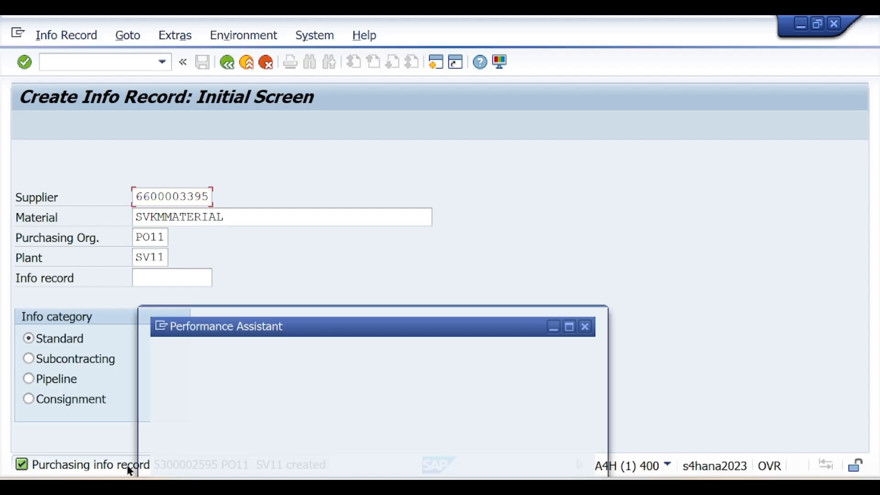
pyautogui.moveTo(416, 359); pyautogui.dragTo(153, 362)
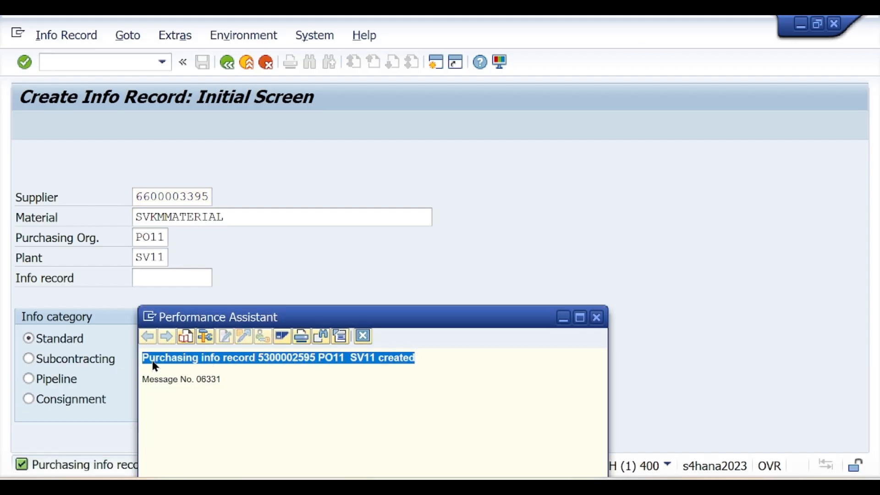
pyautogui.click(597, 318)
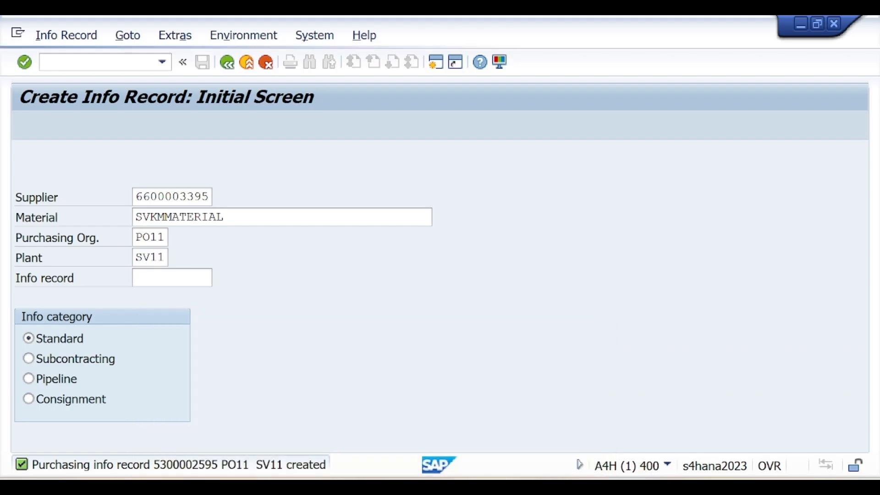
# Switch to the Notion notes and paste the copied info record message on a new line under ME11 in Step1.
pyautogui.hotkey('alt', 'Tab')
pyautogui.scroll(-7, 401, 365)
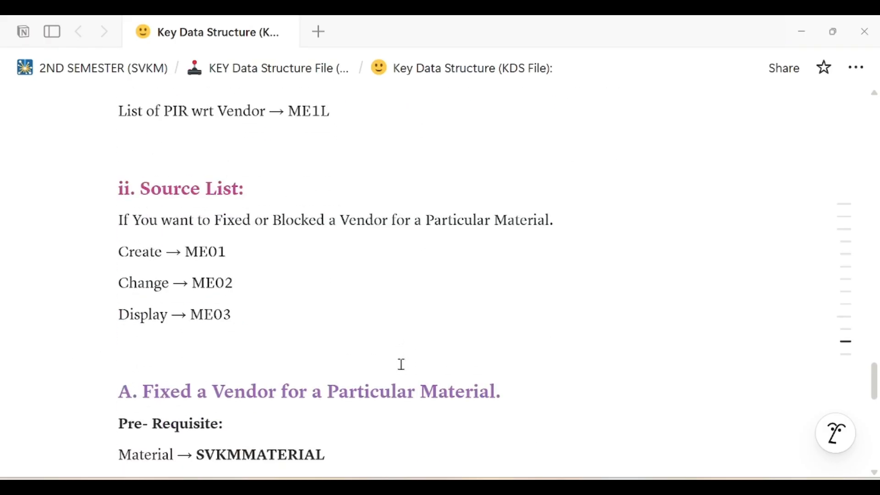
pyautogui.scroll(-3, 402, 365)
pyautogui.scroll(-8, 401, 364)
pyautogui.scroll(5, 395, 364)
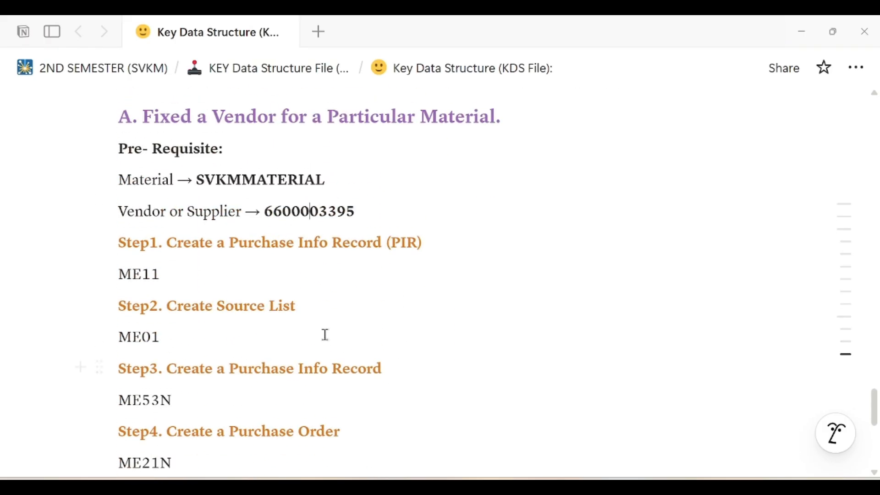
pyautogui.click(235, 284)
pyautogui.press('Return')
pyautogui.hotkey('ctrl', 'v')
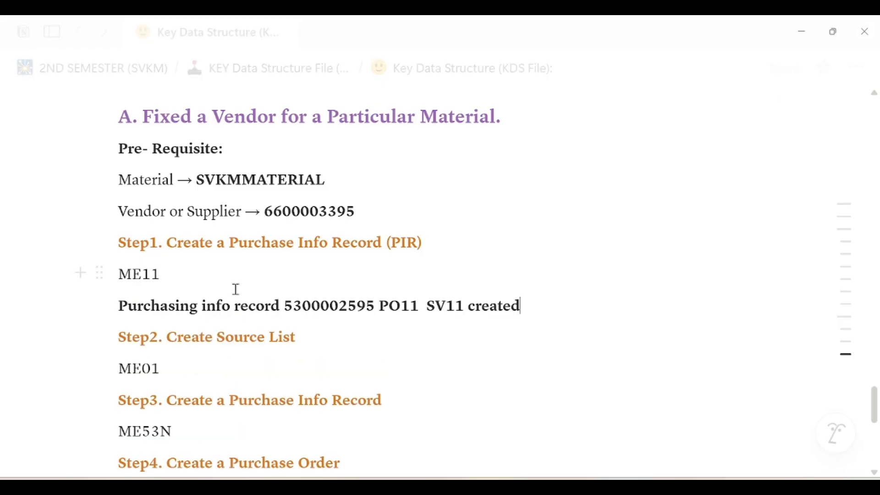
# Reduce the pasted line to "Purchasing info record →" plus the record number, and add an empty line below ME01 in Step2.
pyautogui.write('->')
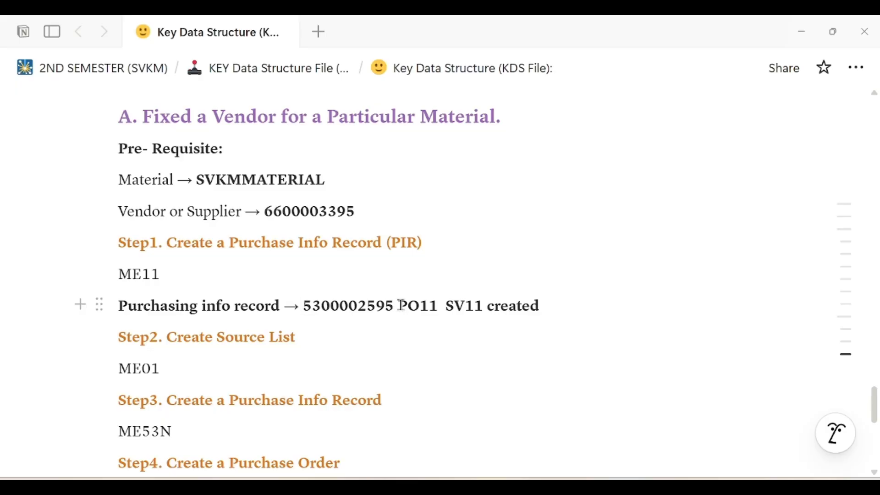
pyautogui.moveTo(398, 306); pyautogui.dragTo(594, 305)
pyautogui.press('BackSpace')
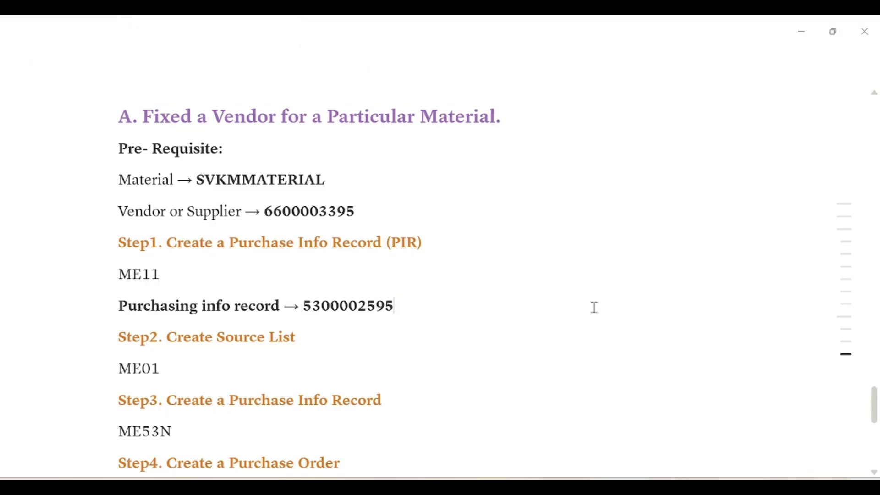
pyautogui.scroll(-3, 594, 308)
pyautogui.click(304, 228)
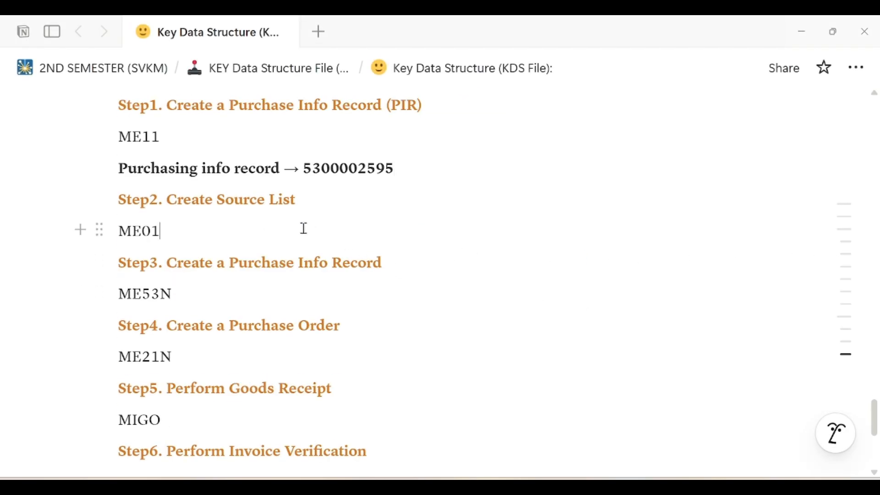
pyautogui.press('Return')
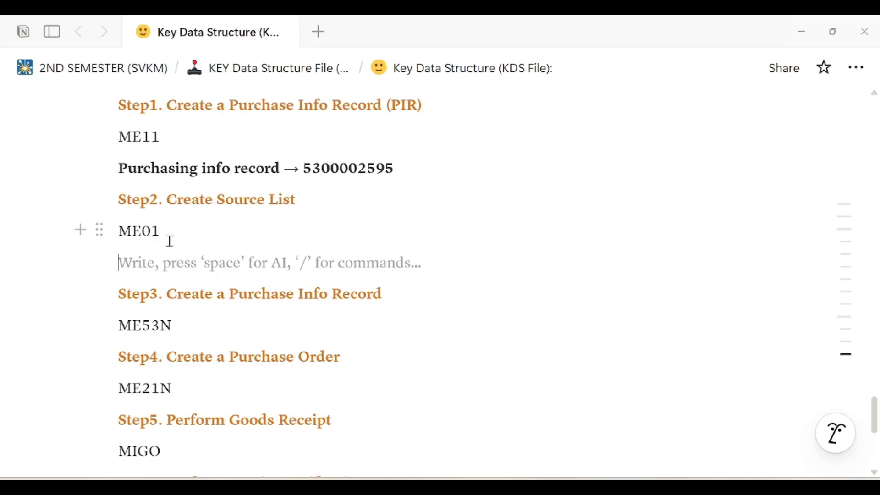
# Switch to SAP, start transaction ME01 and open the source list overview for material SVKMMATERIAL in plant SV11.
pyautogui.hotkey('alt', 'Tab')
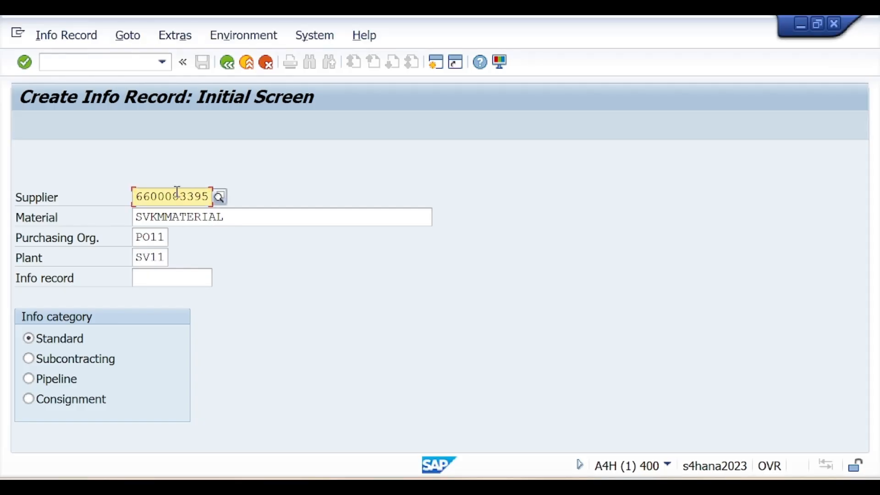
pyautogui.click(129, 61)
pyautogui.write('/nME01')
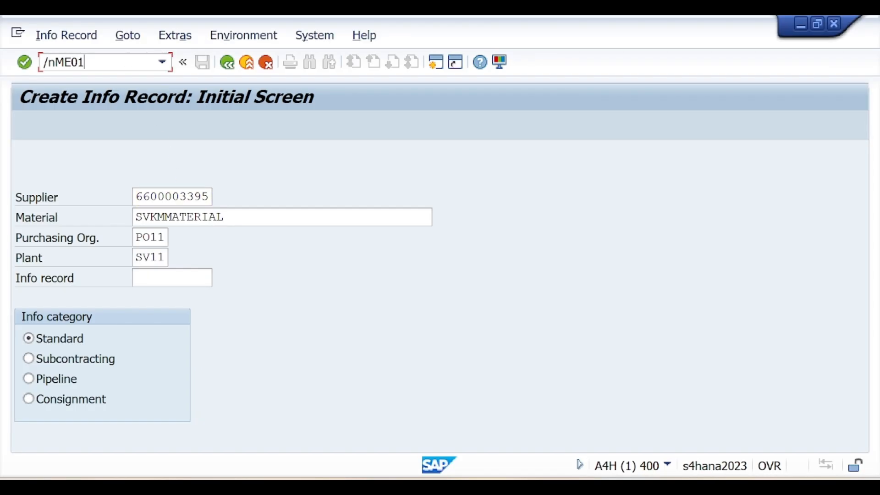
pyautogui.press('Return')
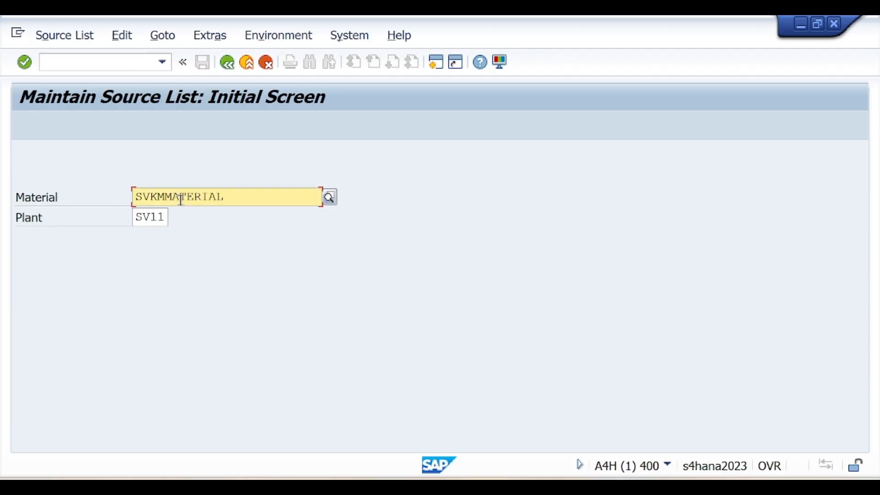
pyautogui.press('Return')
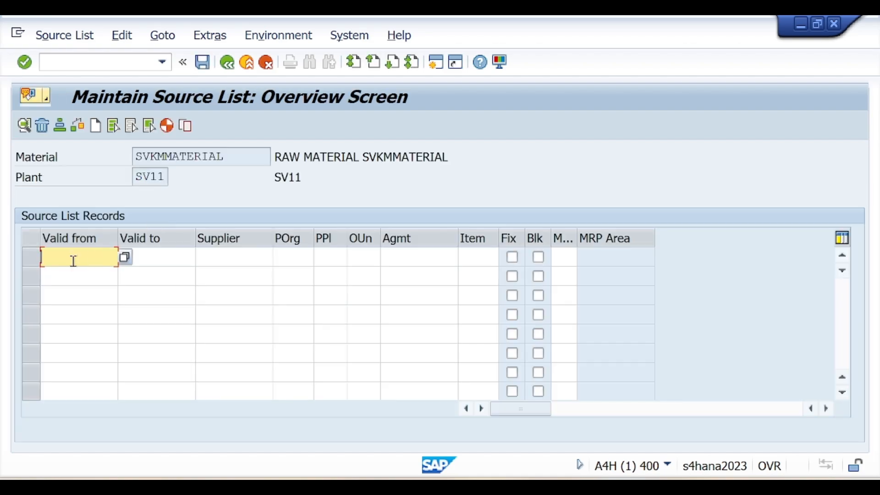
# Set the first source list record's validity from 09.01.2026 to 19.01.2026.
pyautogui.click(122, 259)
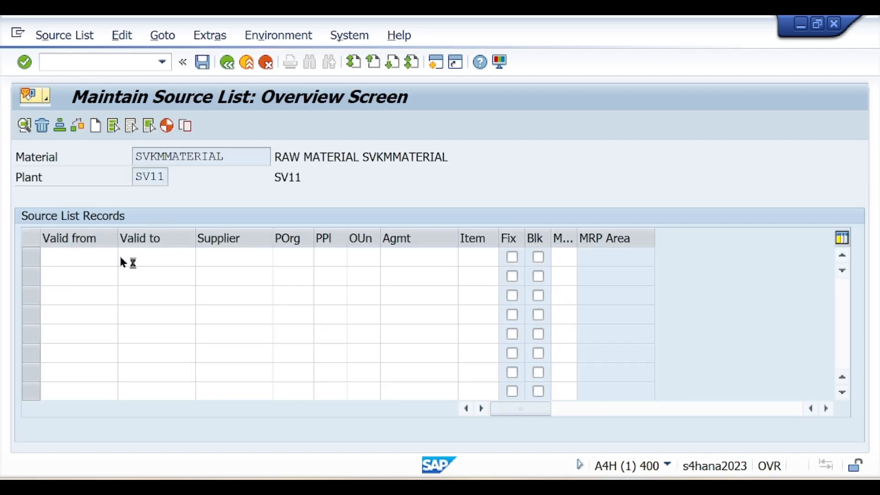
pyautogui.doubleClick(363, 334)
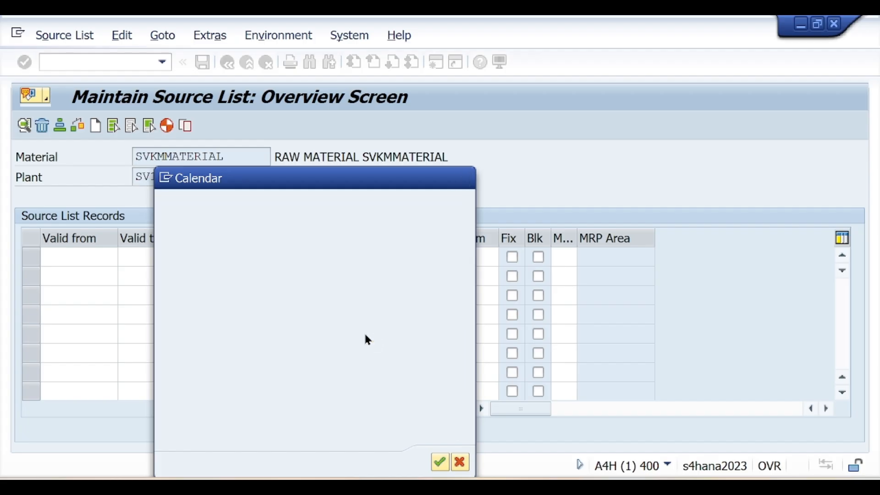
pyautogui.click(157, 257)
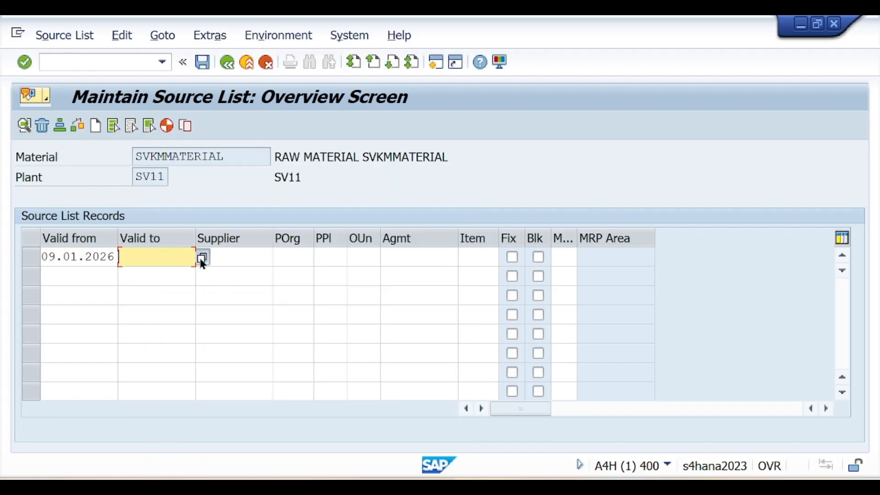
pyautogui.click(202, 257)
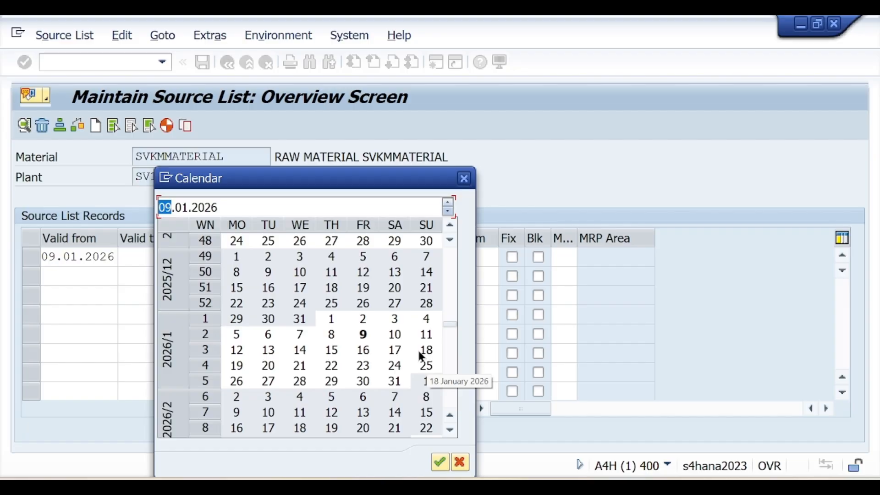
pyautogui.doubleClick(236, 366)
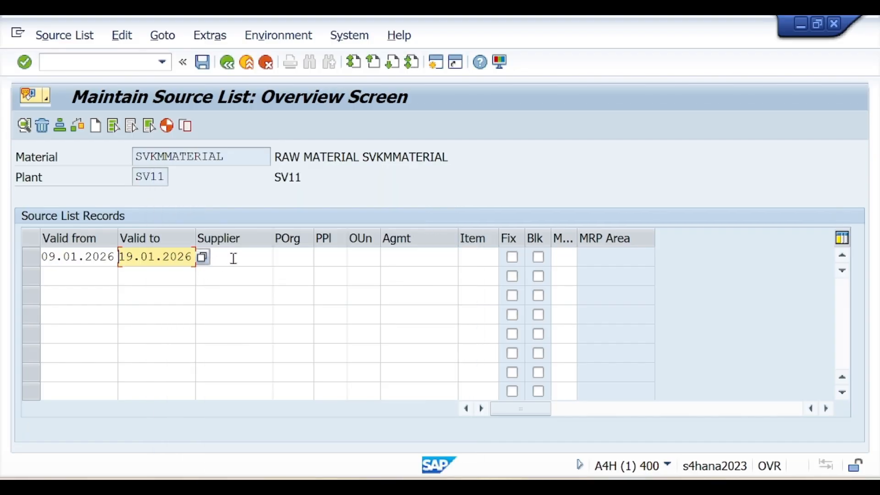
# Copy the vendor number from the Notion notes into the record's Supplier field in SAP and set its purchasing organization to PO11.
pyautogui.click(234, 258)
pyautogui.hotkey('alt', 'Tab')
pyautogui.scroll(5, 311, 211)
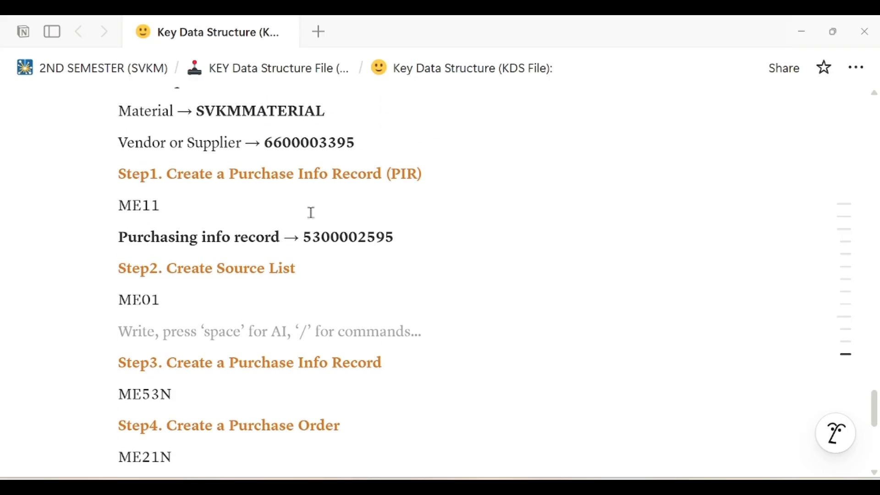
pyautogui.moveTo(267, 280); pyautogui.dragTo(372, 279)
pyautogui.hotkey('ctrl', 'c')
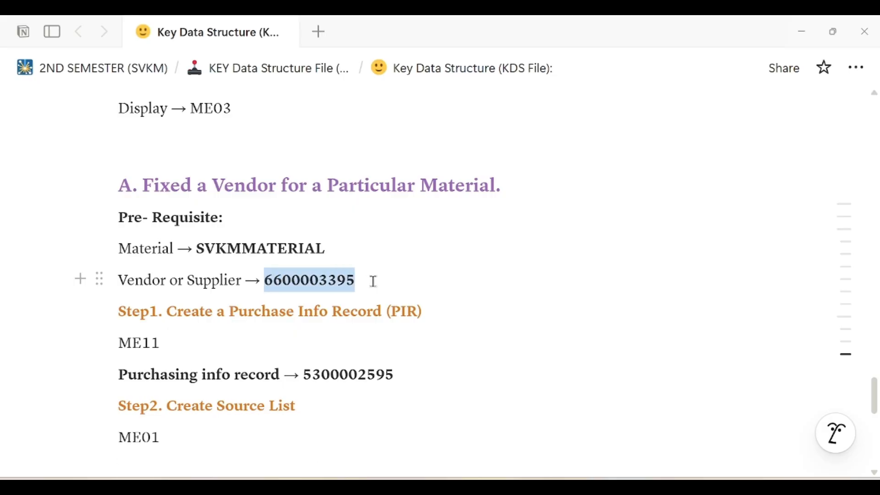
pyautogui.hotkey('alt', 'Tab')
pyautogui.hotkey('ctrl', 'v')
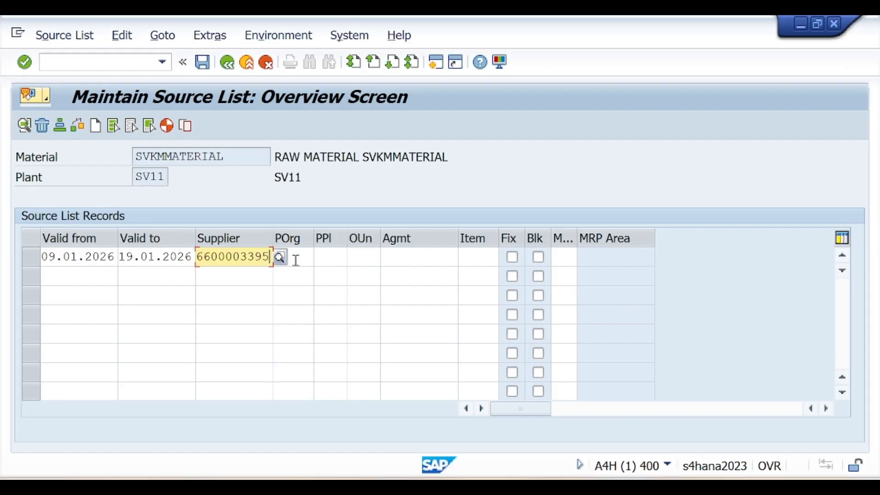
pyautogui.click(309, 257)
pyautogui.write('Po11')
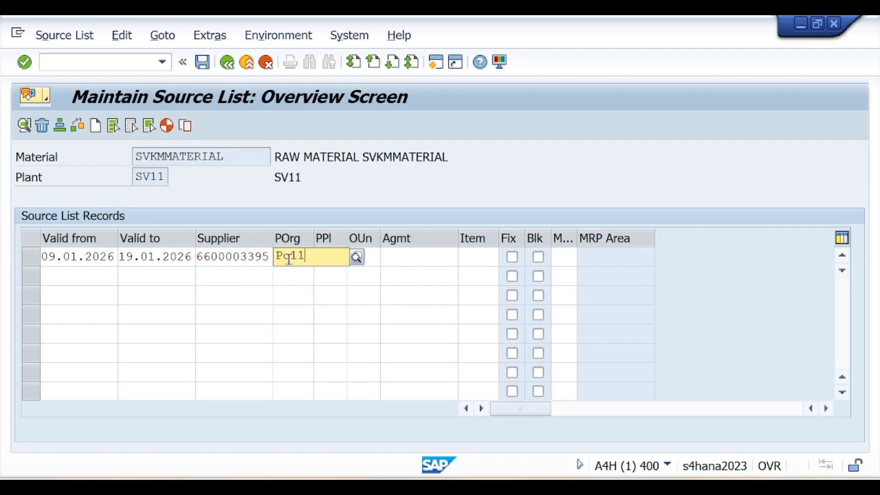
pyautogui.click(295, 292)
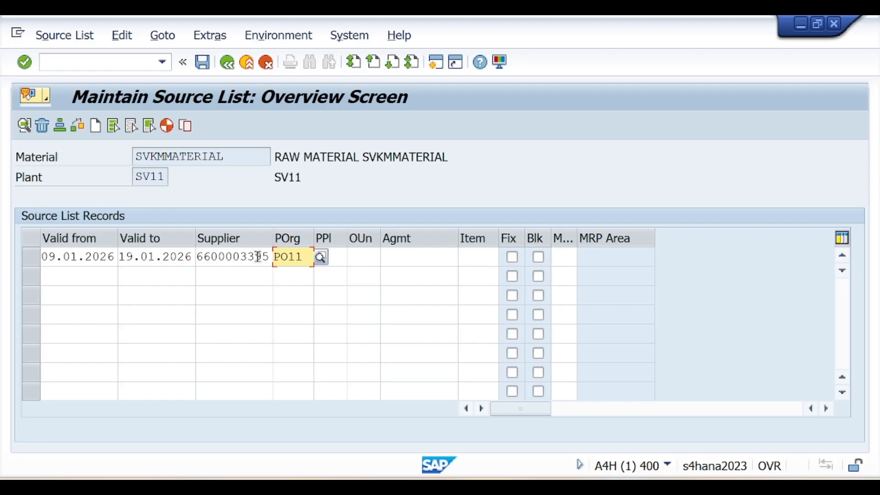
# Mark the supplier as fixed for SVKMMATERIAL in the first source list record and save the source list.
pyautogui.moveTo(270, 256); pyautogui.dragTo(200, 256)
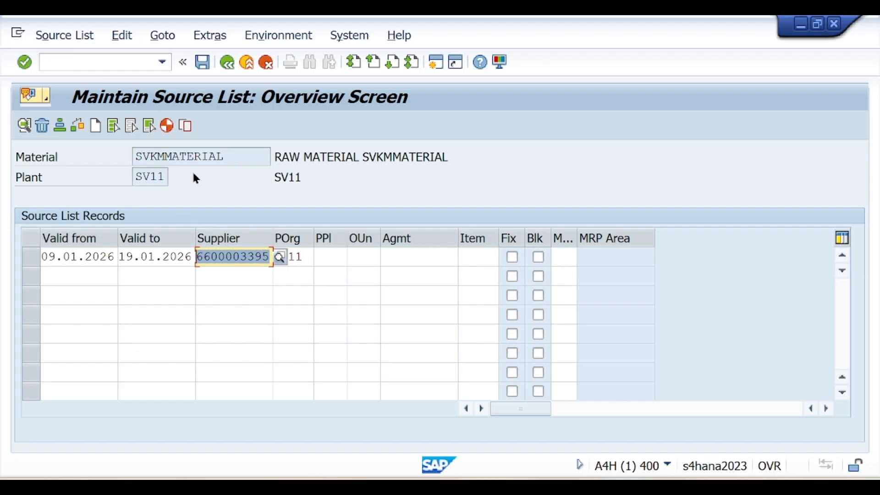
pyautogui.moveTo(225, 157); pyautogui.dragTo(134, 156)
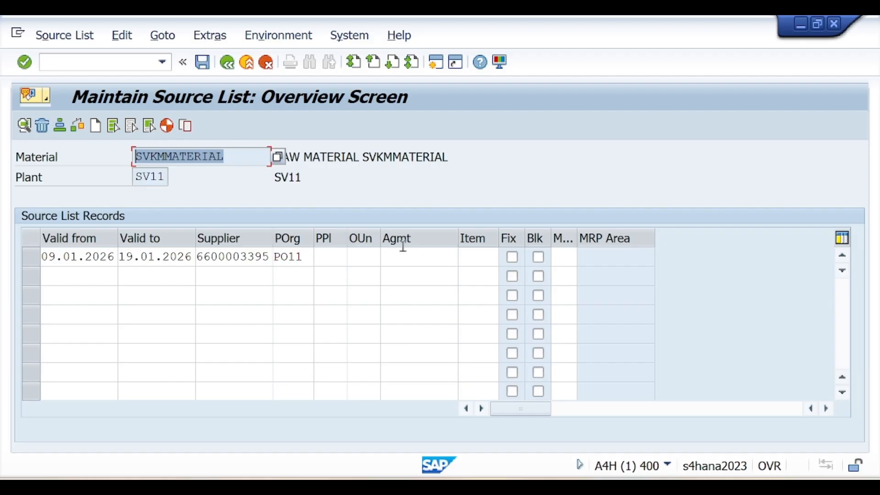
pyautogui.click(512, 258)
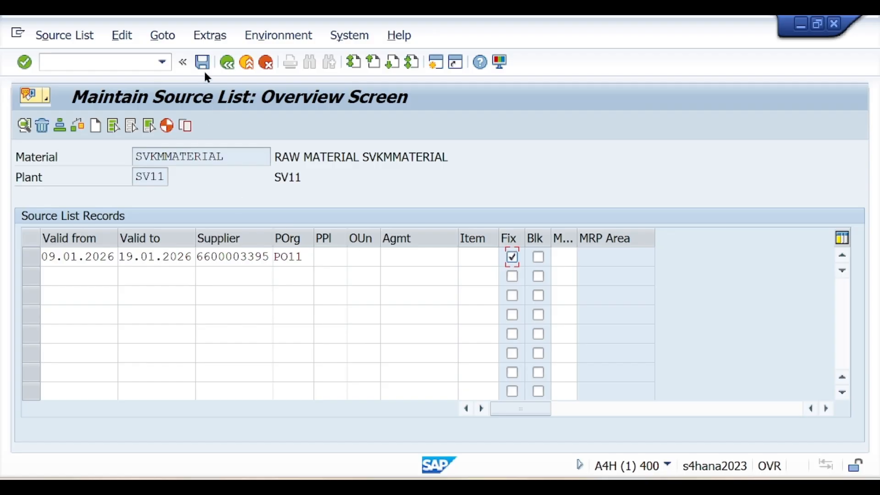
pyautogui.press('Return')
pyautogui.click(203, 67)
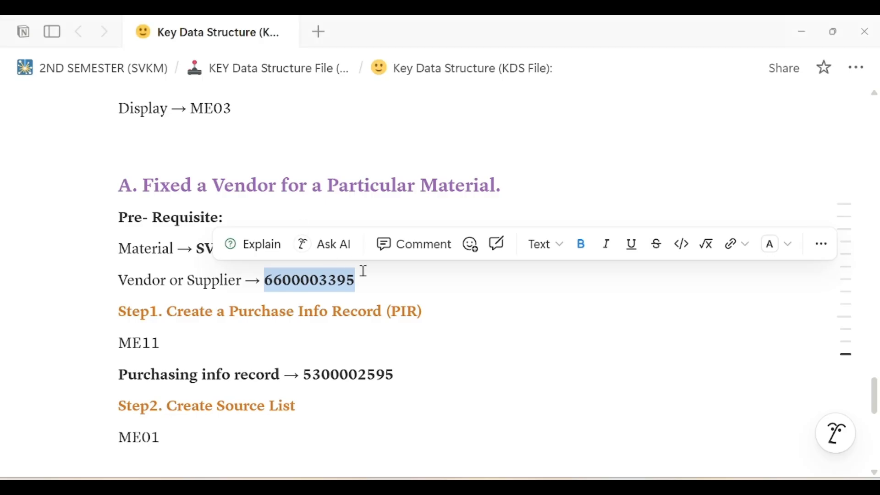
# In the Notion notes, add the line "It is Fixed." under ME01 in Step2.
pyautogui.scroll(-2, 361, 271)
pyautogui.scroll(-3, 191, 392)
pyautogui.click(145, 253)
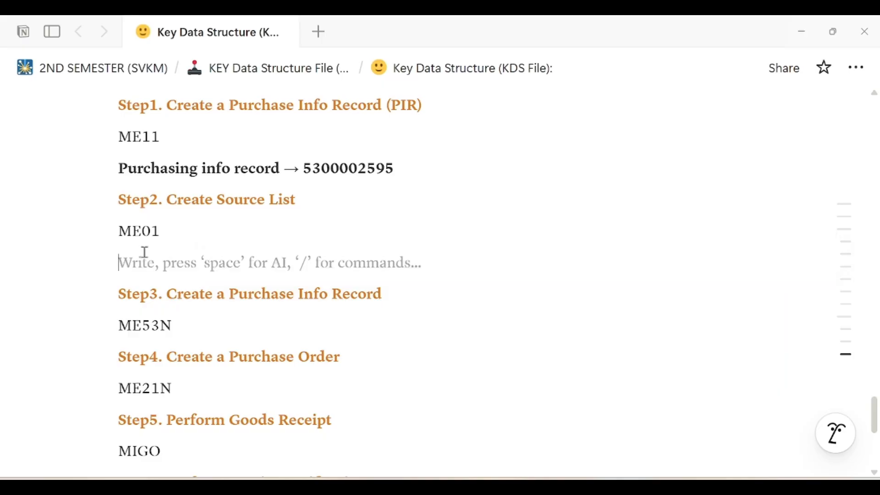
pyautogui.press('BackSpace')
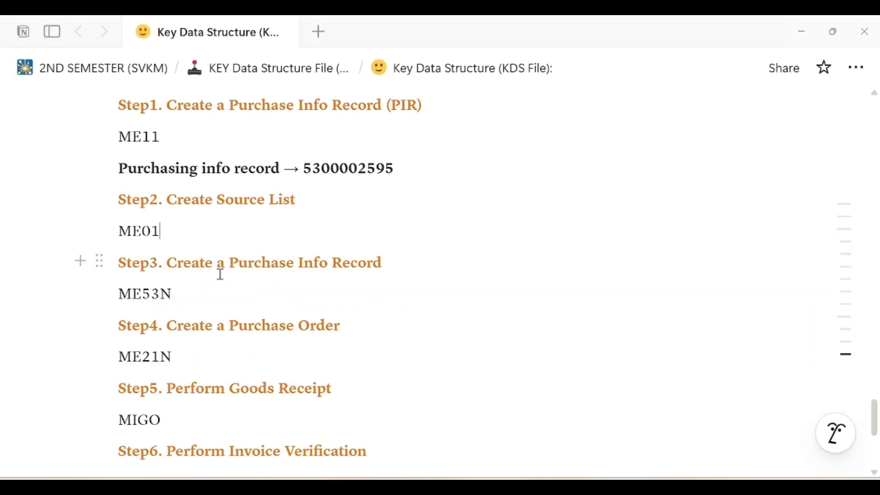
pyautogui.press('Return')
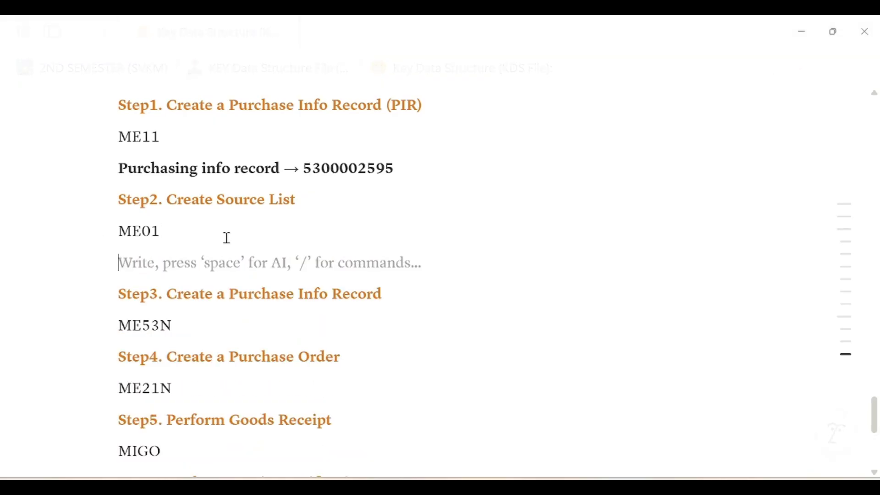
pyautogui.write('It is ')
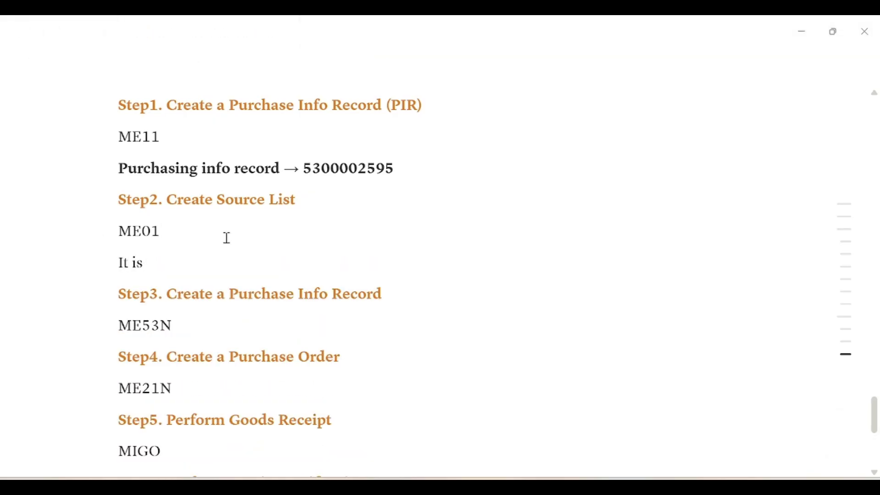
pyautogui.write('Fixed.')
# Change the Step3 heading in the notes to "Create a Purchase Requisition".
pyautogui.scroll(-3, 181, 202)
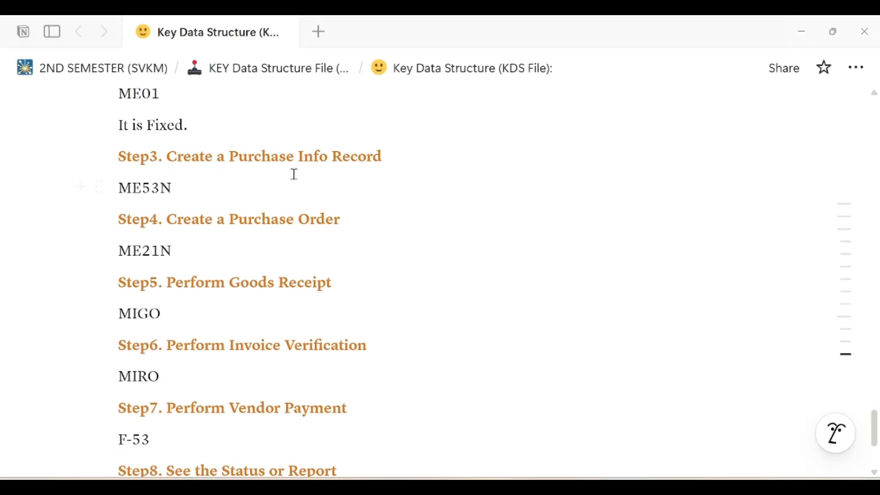
pyautogui.scroll(5, 289, 181)
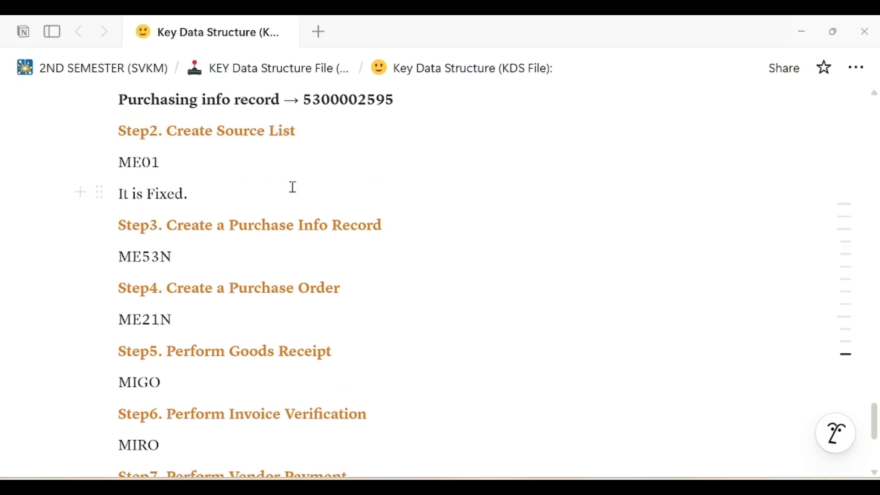
pyautogui.scroll(-3, 293, 187)
pyautogui.moveTo(301, 226); pyautogui.dragTo(460, 227)
pyautogui.write('Requistion')
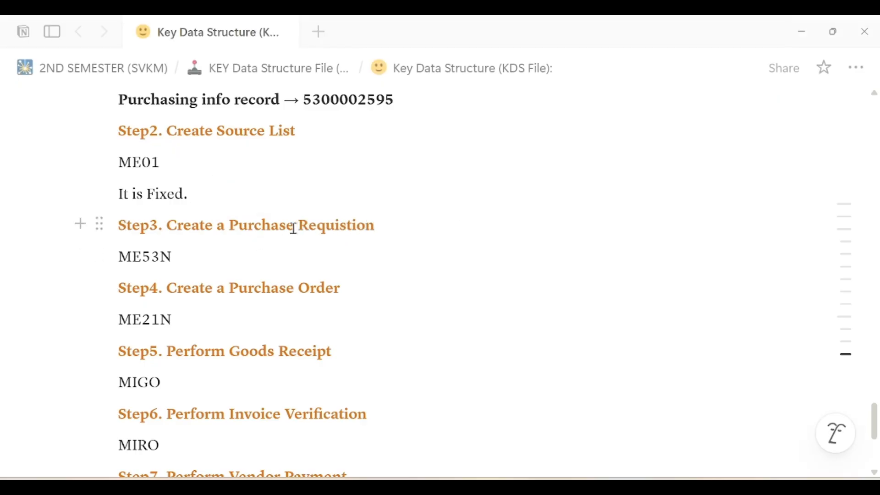
pyautogui.scroll(-1, 295, 229)
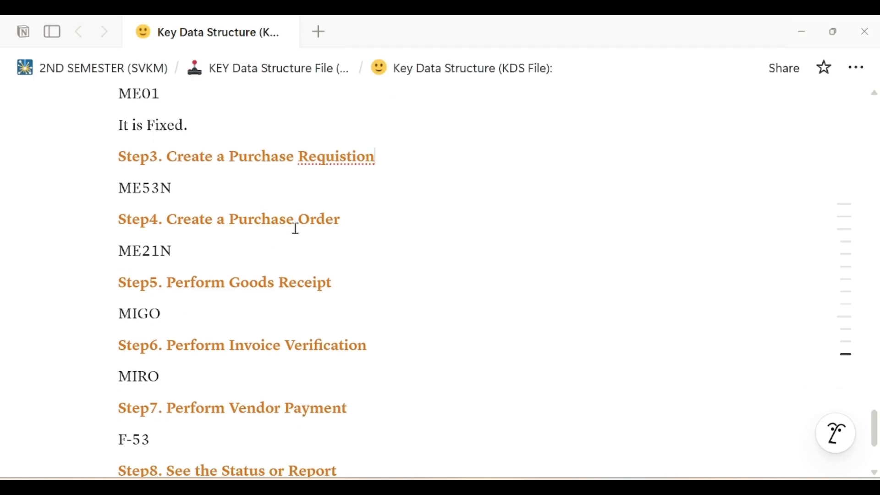
pyautogui.click(348, 157)
pyautogui.write('i')
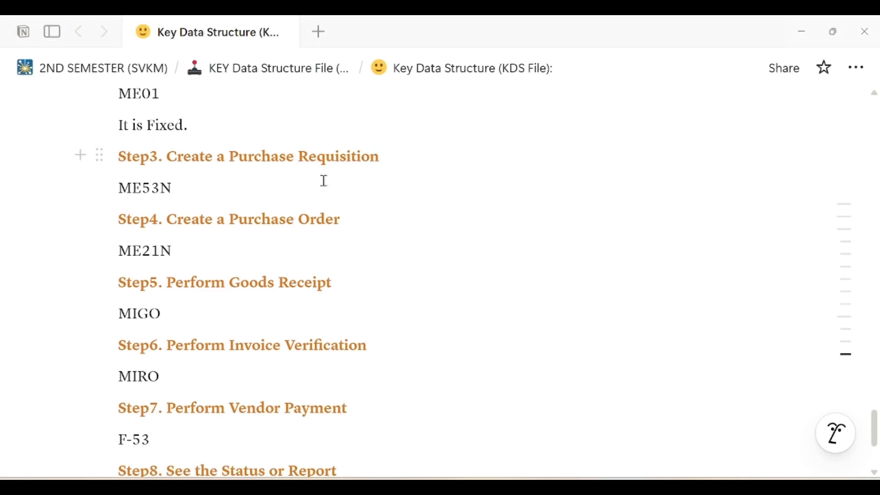
# Switch to SAP and open transaction ME53N, the code listed under Step3 in the notes.
pyautogui.moveTo(120, 188); pyautogui.dragTo(175, 190)
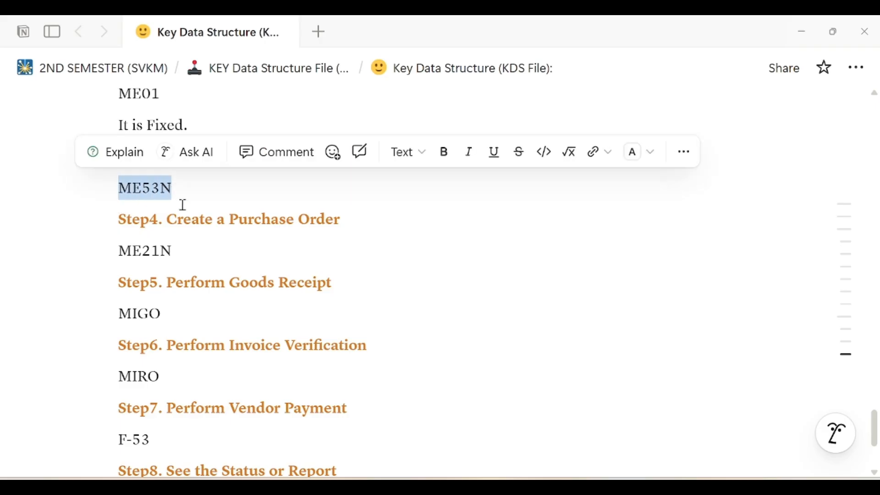
pyautogui.hotkey('alt', 'Tab')
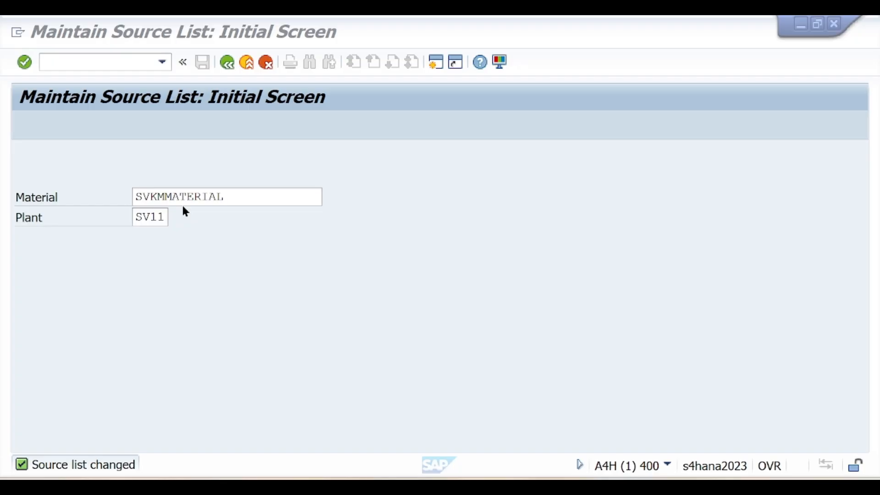
pyautogui.click(97, 63)
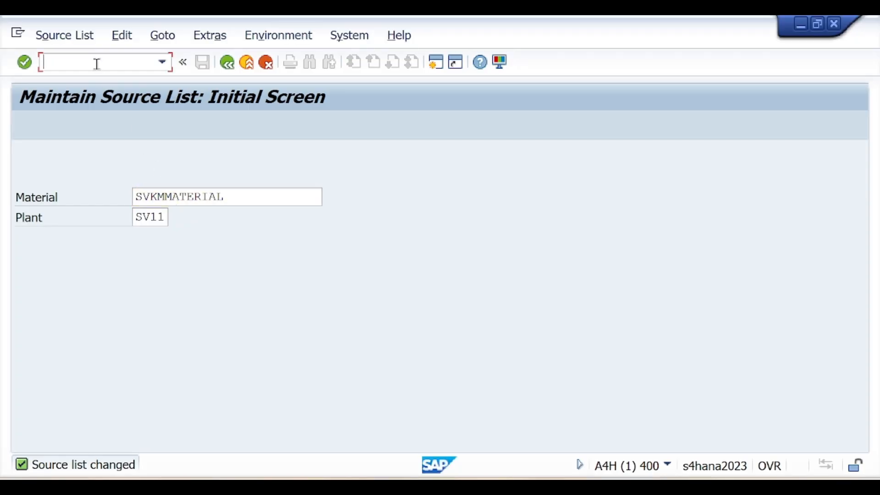
pyautogui.write('/n')
pyautogui.moveTo(227, 198); pyautogui.dragTo(119, 195)
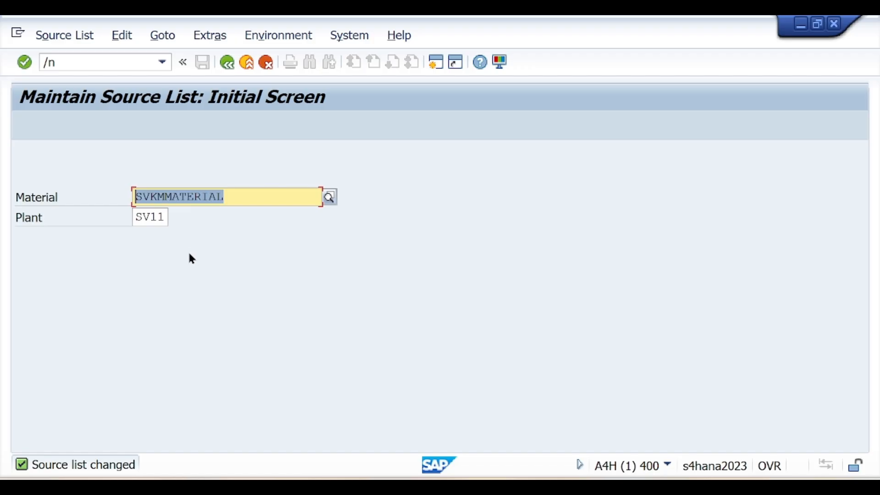
pyautogui.click(224, 197)
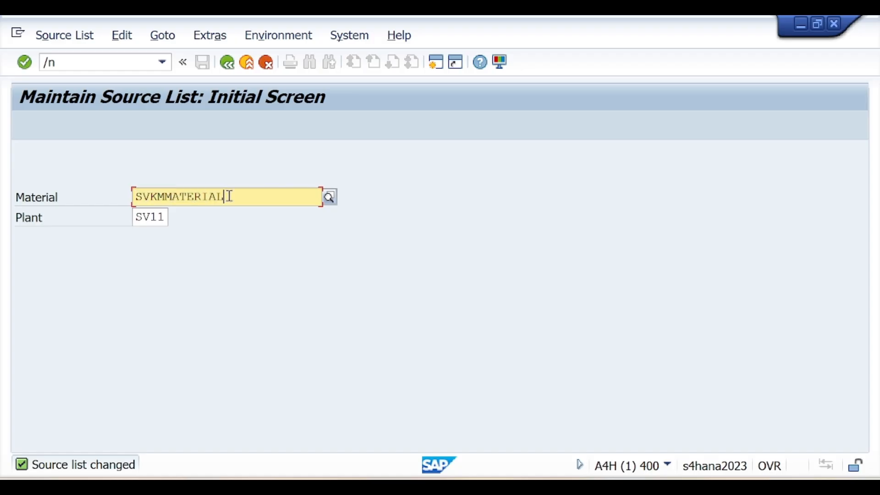
pyautogui.click(239, 196)
pyautogui.moveTo(238, 196); pyautogui.dragTo(136, 199)
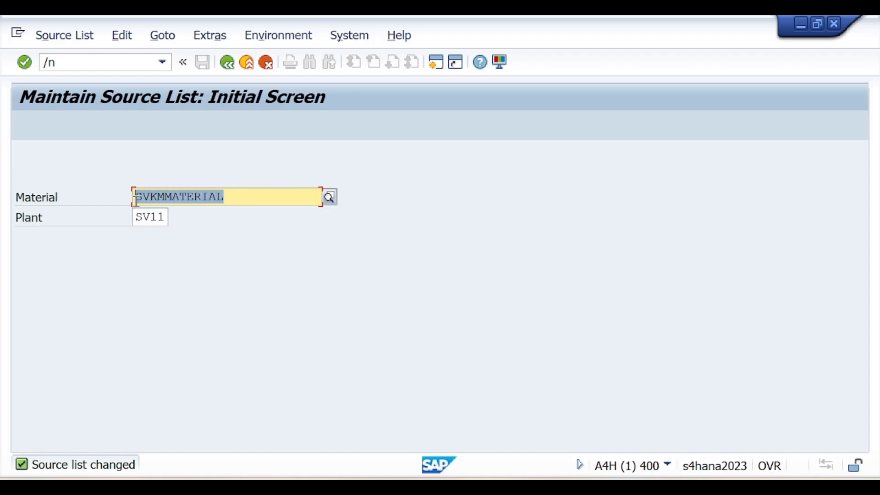
pyautogui.click(68, 65)
pyautogui.write('M')
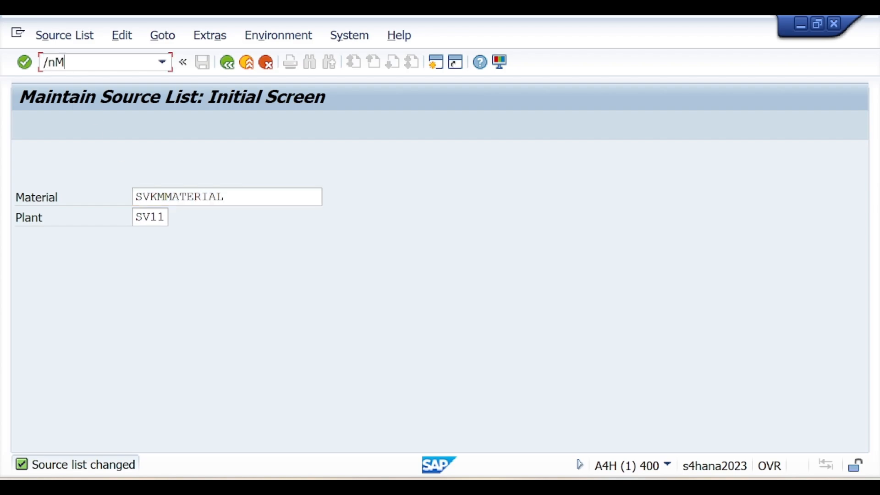
pyautogui.write('E53N')
pyautogui.press('Return')
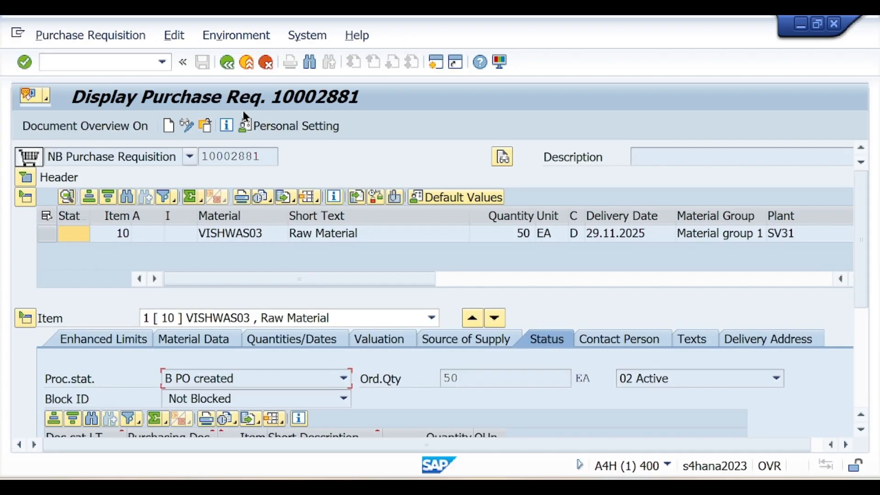
# In the Notion notes, correct the transaction code under Step3 to ME51N.
pyautogui.click(131, 62)
pyautogui.write('ME51N')
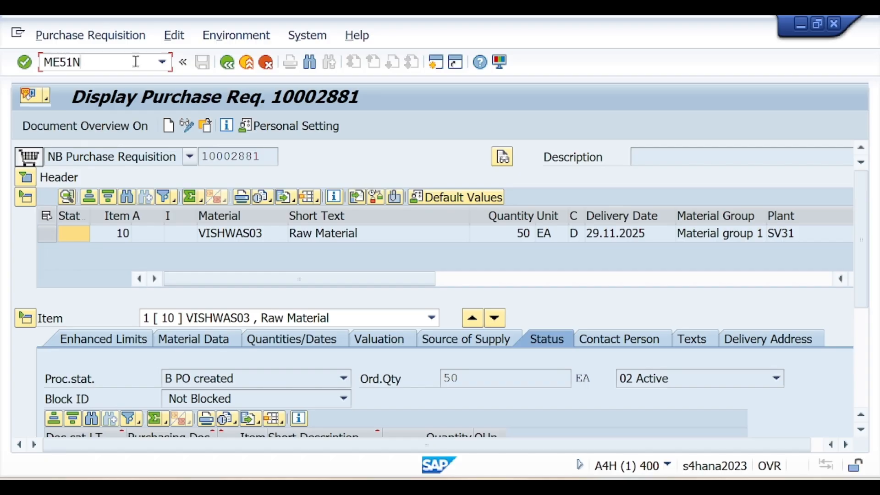
pyautogui.hotkey('alt', 'Tab')
pyautogui.click(161, 189)
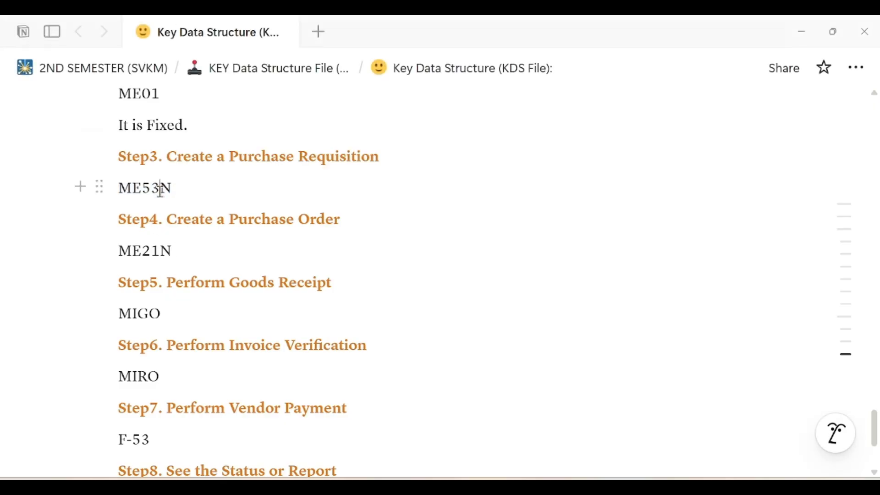
# Return to SAP and open transaction ME51N to create a purchase requisition.
pyautogui.hotkey('alt', 'Tab')
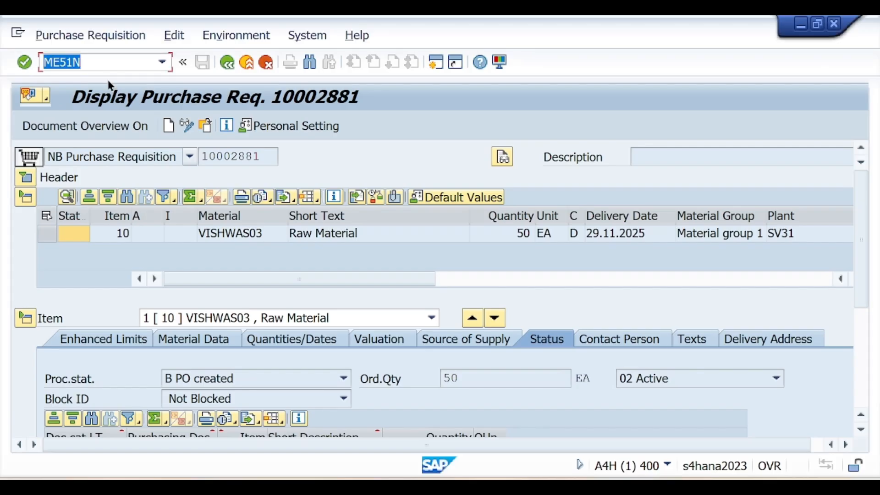
pyautogui.press('BackSpace')
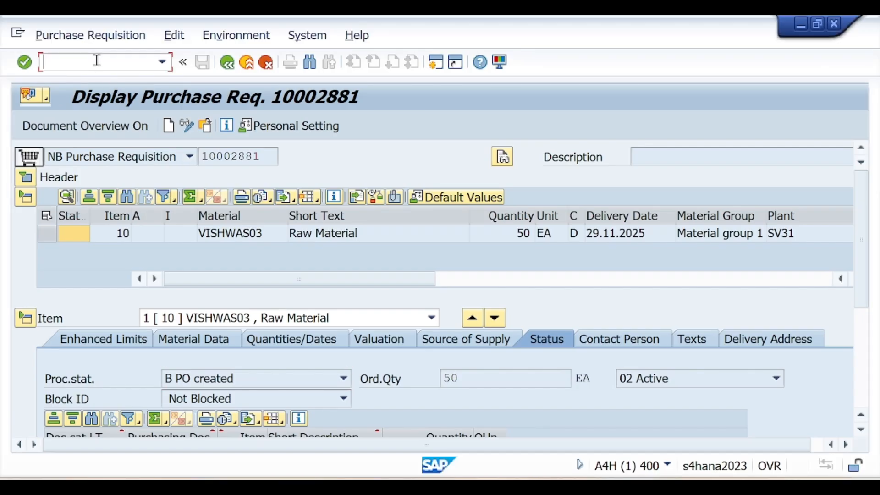
pyautogui.write('/nME51')
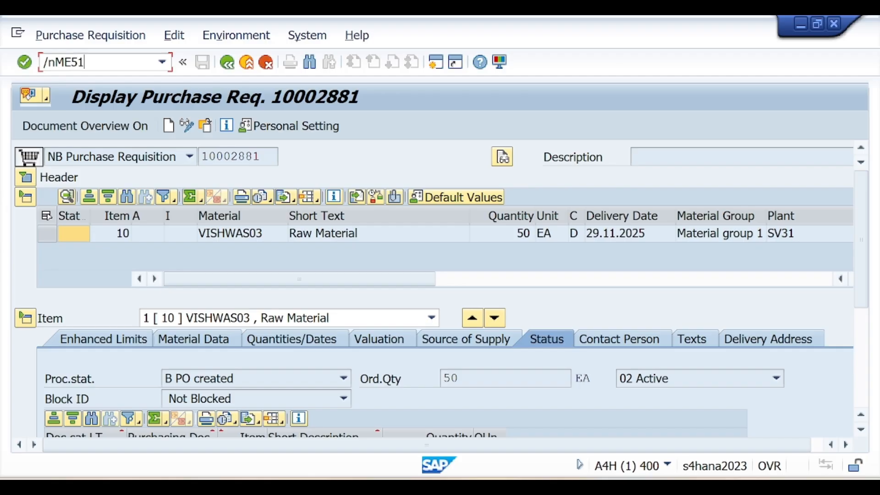
pyautogui.write('N')
pyautogui.press('Return')
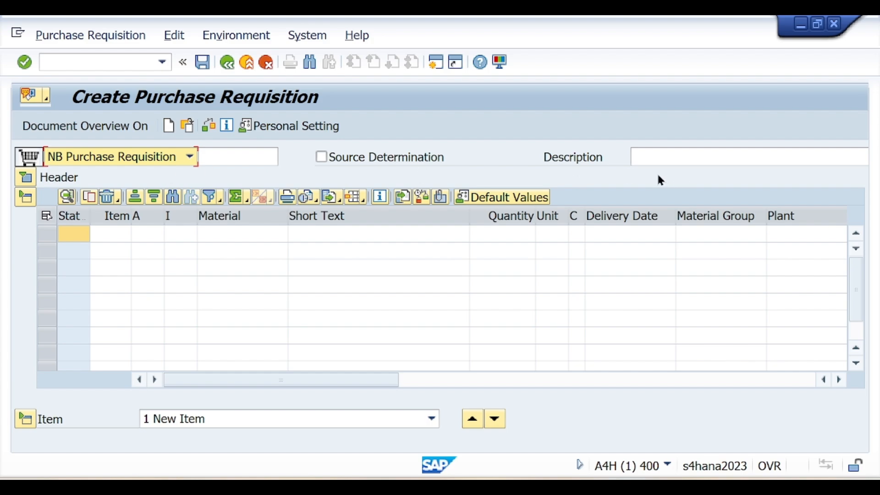
# Enter the header note "With the help of Source List and Purchase info record we ahve to Create Purchase Requisition. ......".
pyautogui.click(26, 178)
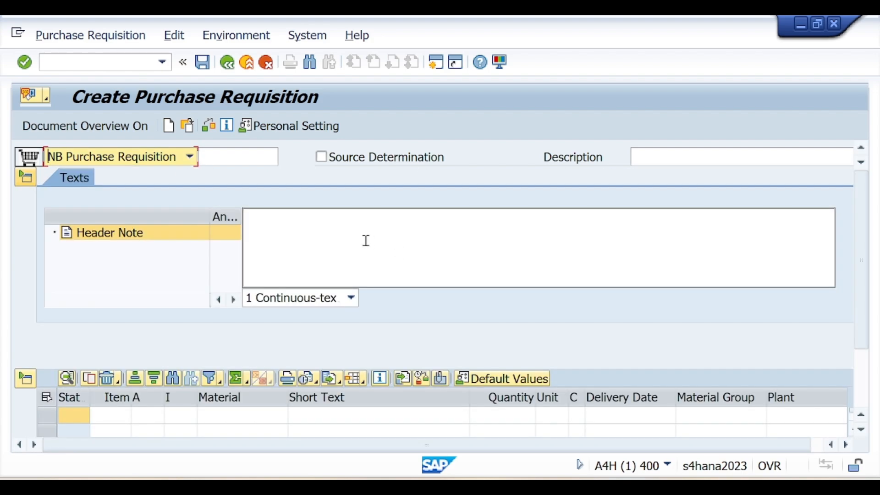
pyautogui.click(347, 222)
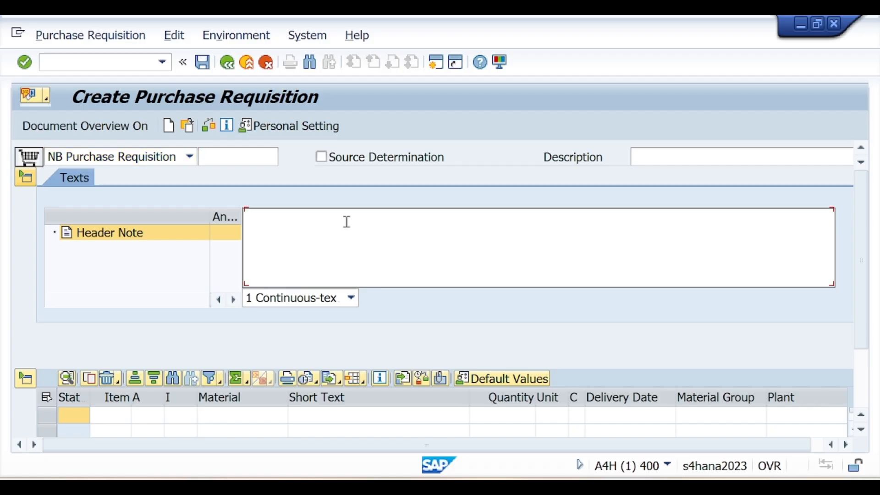
pyautogui.write('With the help of ')
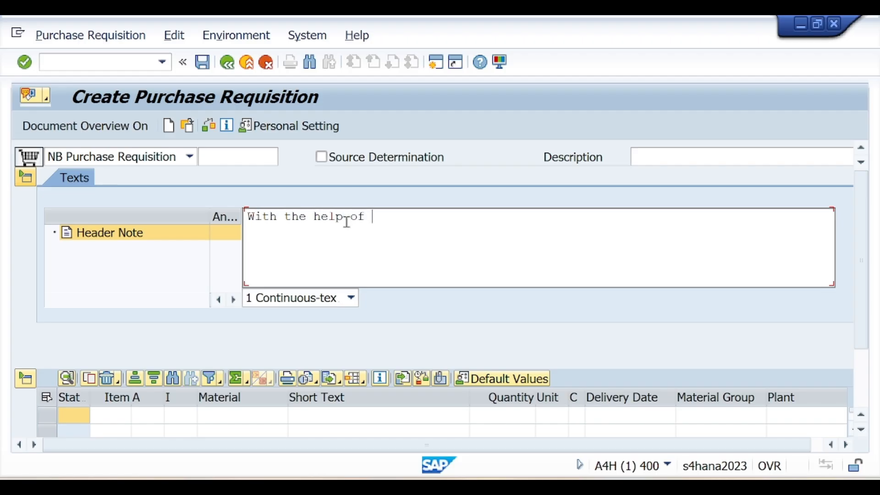
pyautogui.write('Source List and')
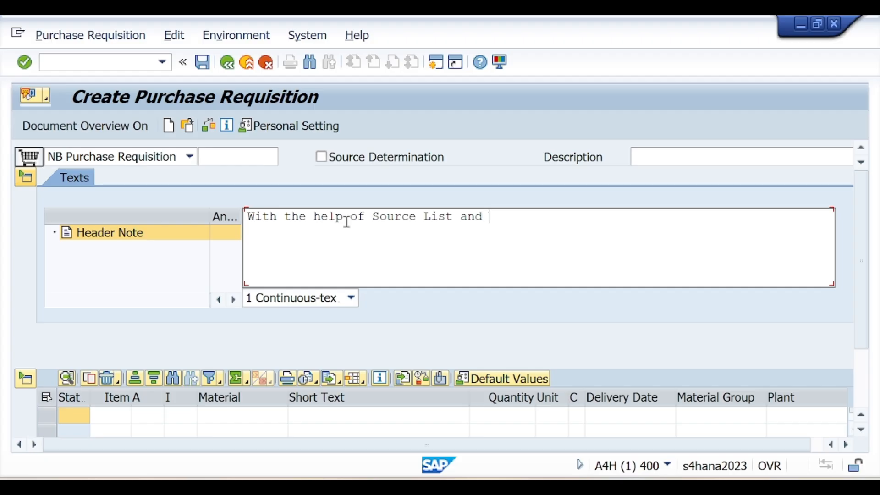
pyautogui.write(' Purchase info')
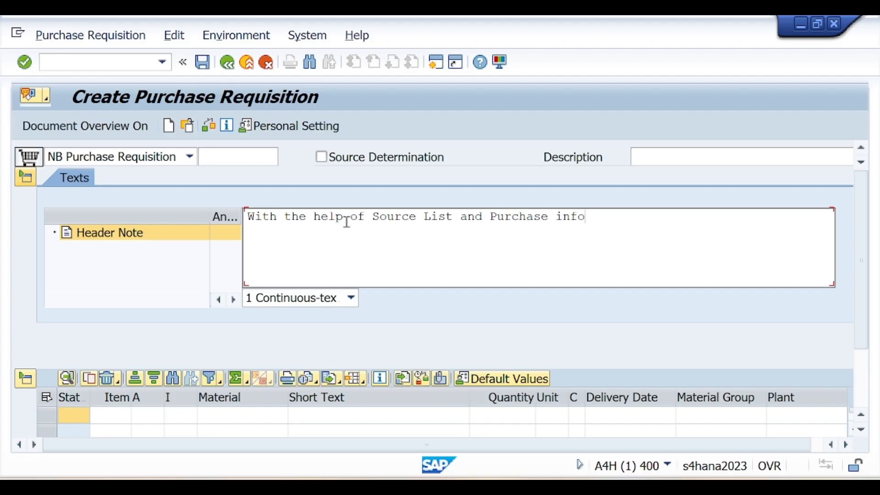
pyautogui.write(' record  we ahve to C')
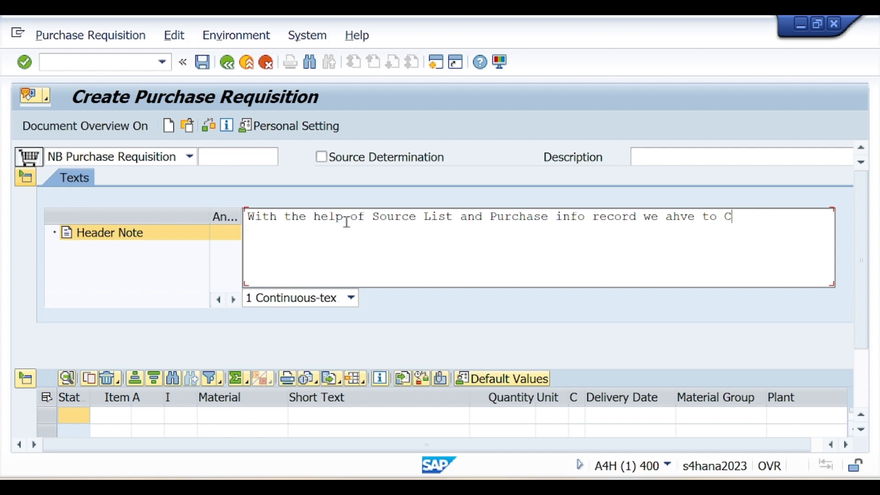
pyautogui.write('ratereate Purchase R')
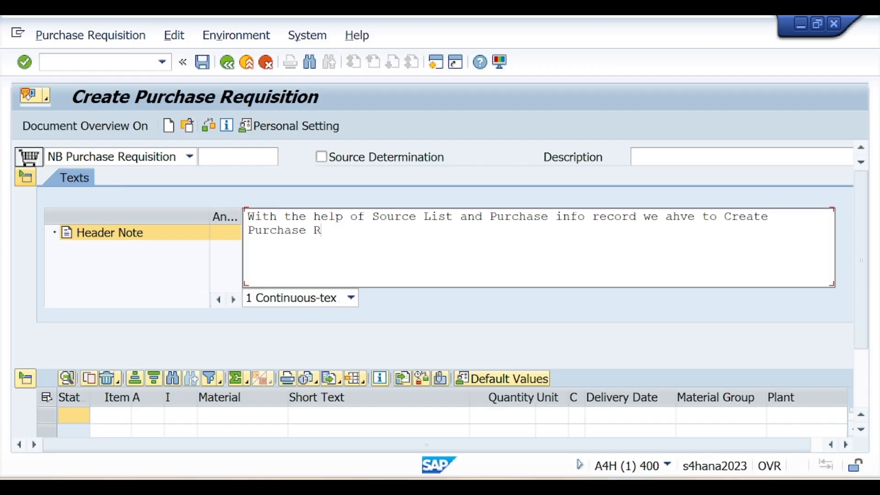
pyautogui.write('eqyuisition,')
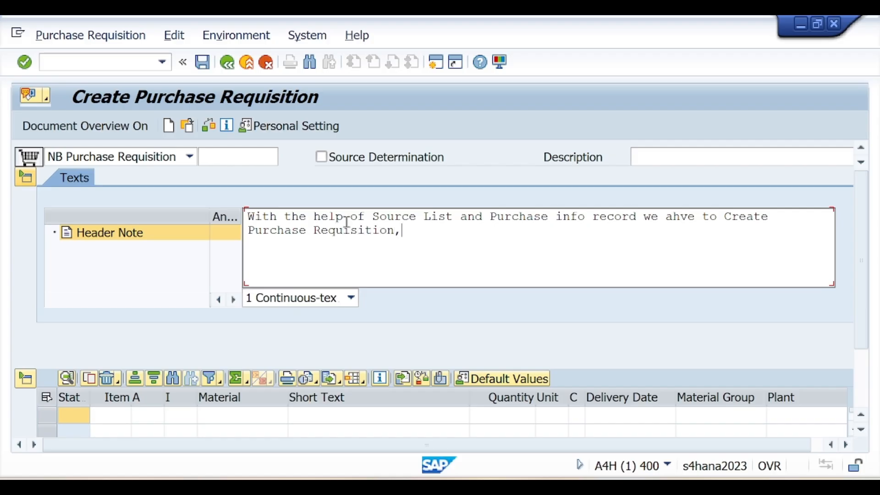
pyautogui.press('BackSpace')
pyautogui.write('. ......')
# Copy the material SVKMMATERIAL from the Notion notes into the first requisition item in SAP and set its quantity to 100.
pyautogui.moveTo(863, 207); pyautogui.dragTo(869, 250)
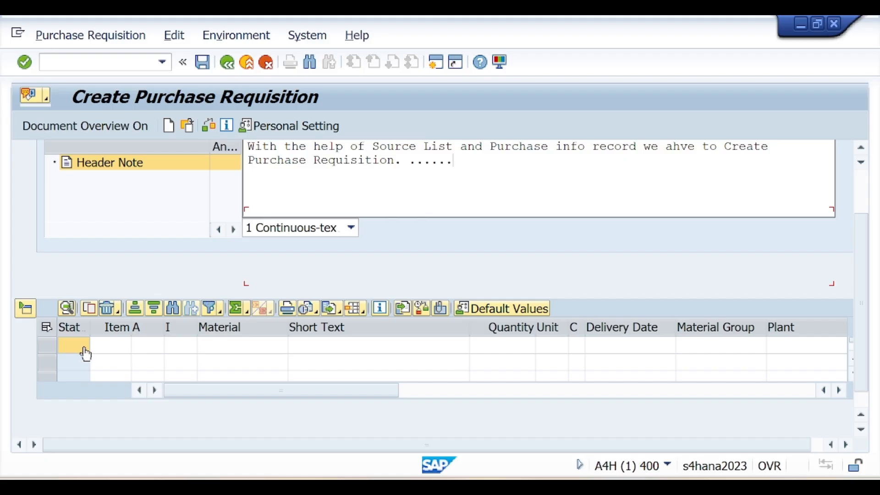
pyautogui.click(232, 340)
pyautogui.hotkey('alt', 'Tab')
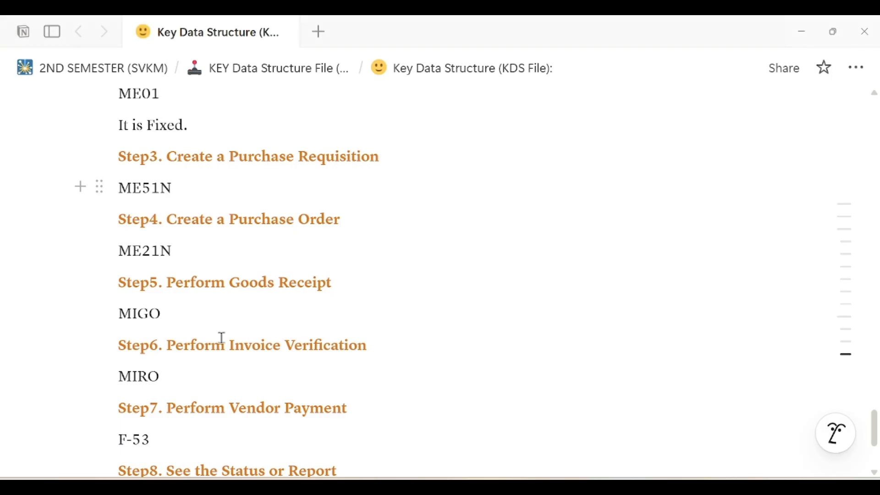
pyautogui.scroll(8, 257, 259)
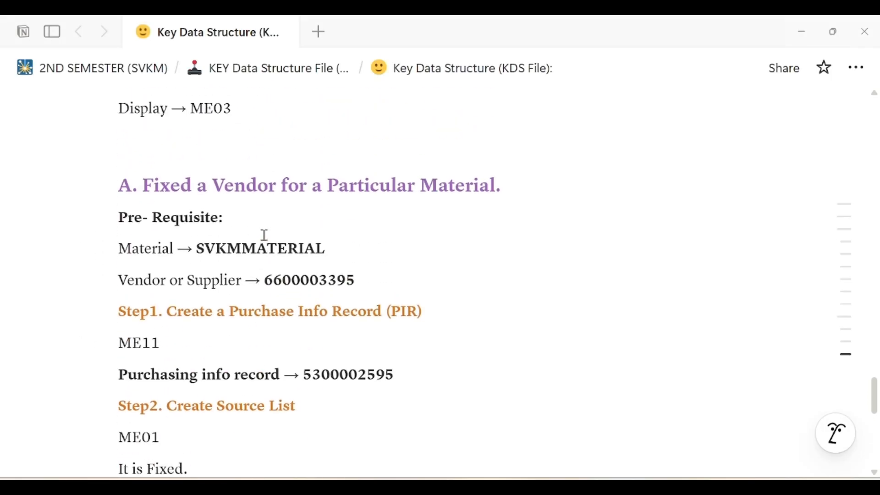
pyautogui.doubleClick(261, 249)
pyautogui.hotkey('ctrl', 'c')
pyautogui.hotkey('alt', 'Tab')
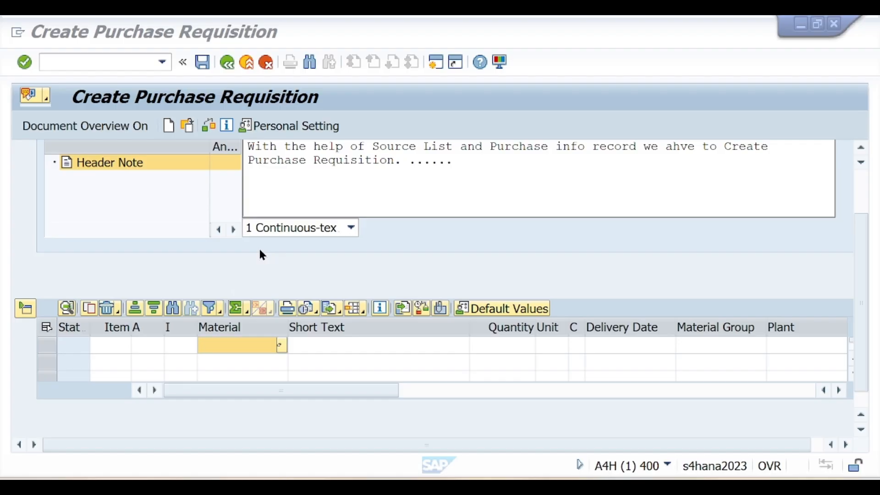
pyautogui.hotkey('ctrl', 'v')
pyautogui.click(491, 348)
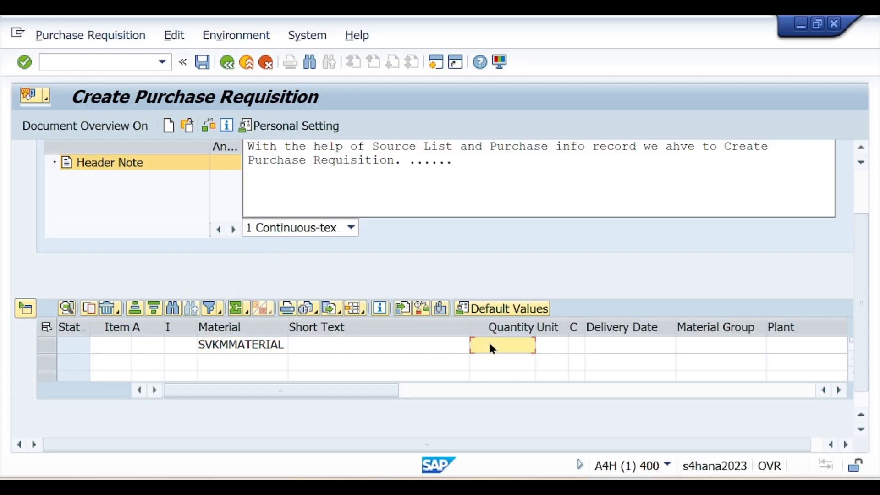
pyautogui.write('100')
# Set the requisition item's plant to SV11 and its storage location to SL01.
pyautogui.moveTo(390, 391); pyautogui.dragTo(521, 405)
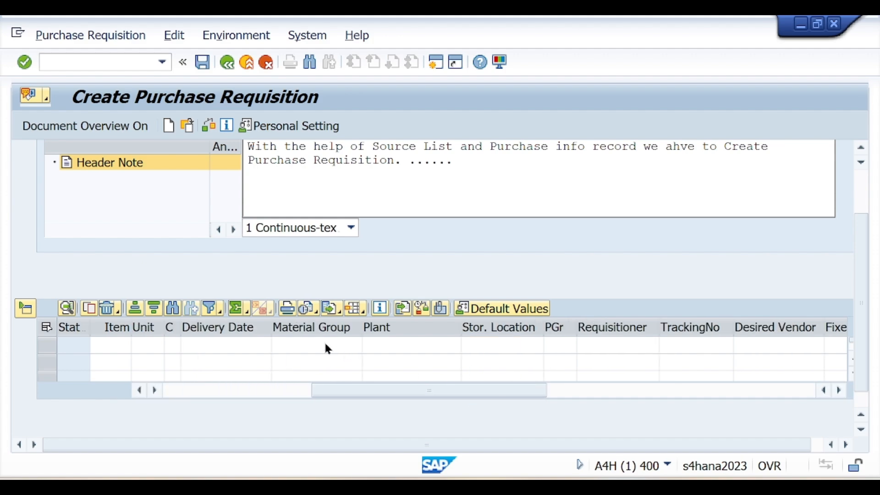
pyautogui.click(394, 344)
pyautogui.write('SV1')
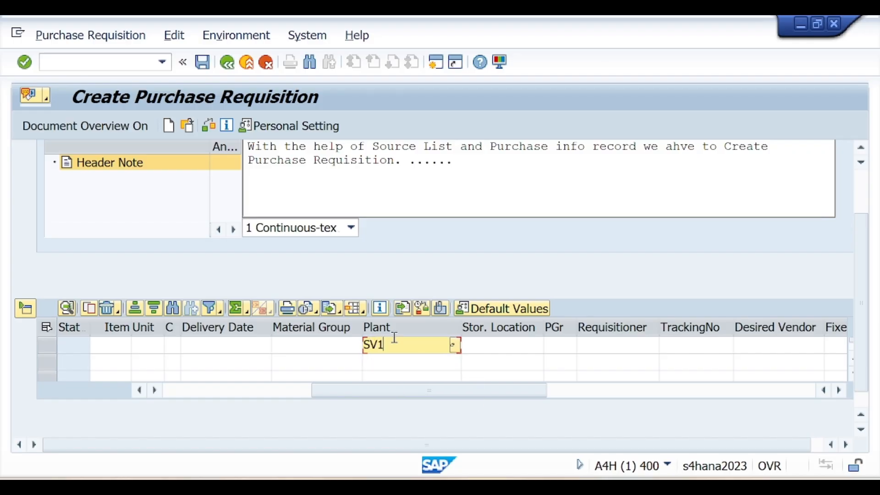
pyautogui.write('1')
pyautogui.click(483, 344)
pyautogui.write('SL0')
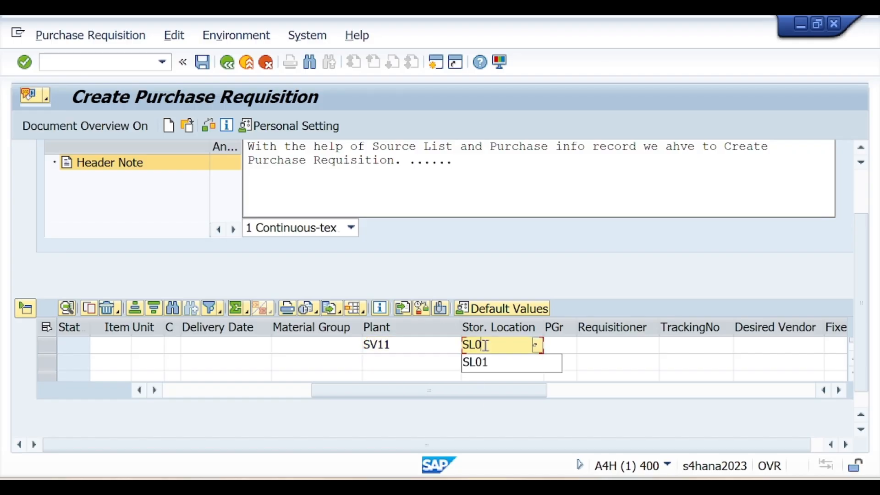
pyautogui.write('1')
# Set the item's purchasing group to 001 and its material group to Material group 1, and submit the item line.
pyautogui.click(585, 353)
pyautogui.click(568, 344)
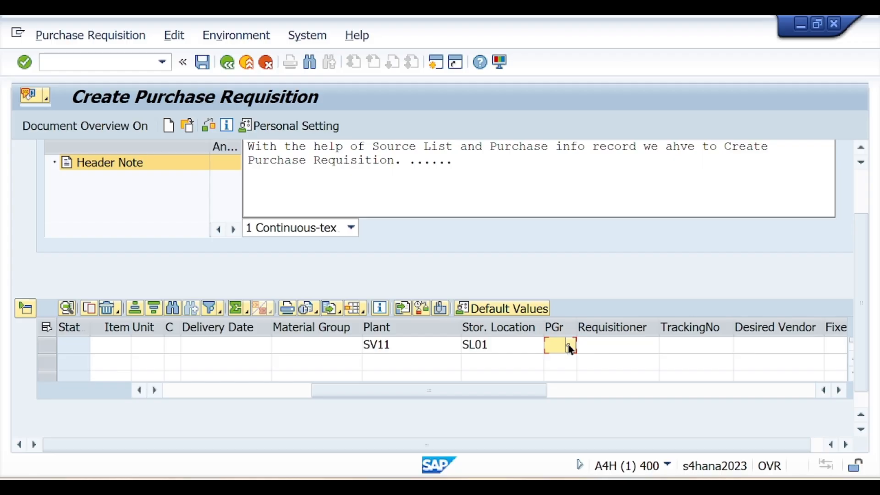
pyautogui.write('001')
pyautogui.click(332, 346)
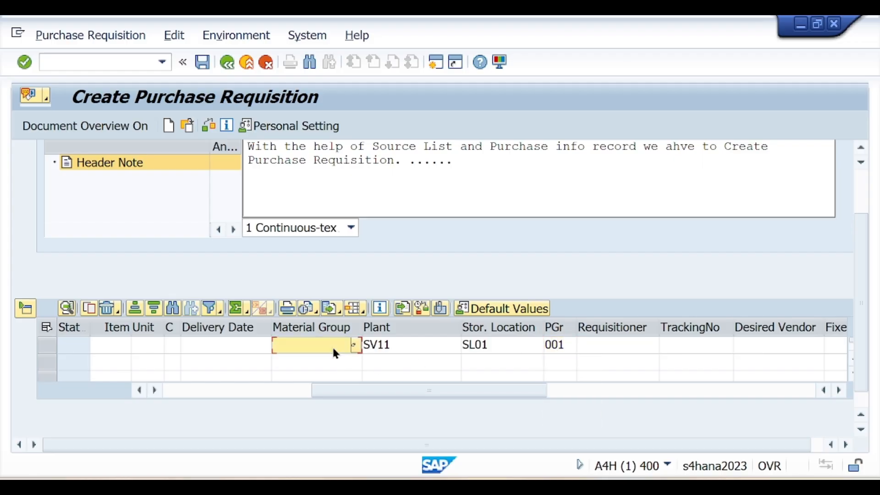
pyautogui.write('10')
pyautogui.press('Return')
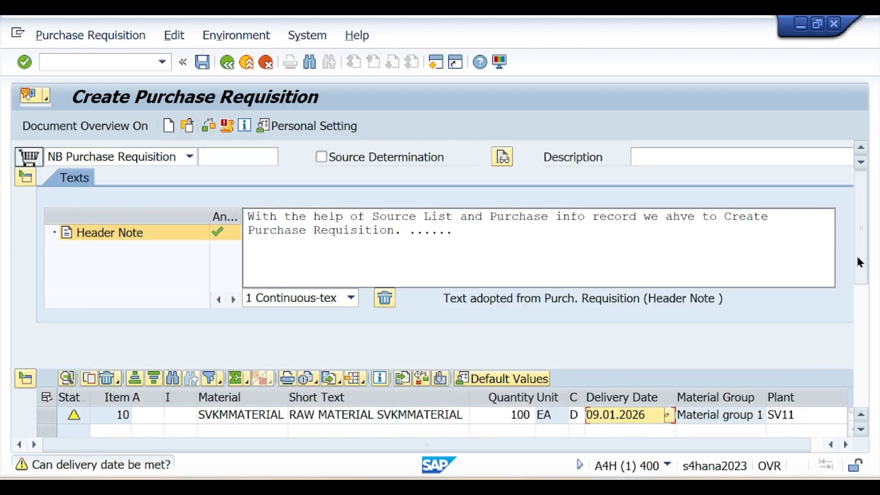
# Open the source of supply details of requisition item 10 for SVKMMATERIAL.
pyautogui.moveTo(858, 256); pyautogui.dragTo(873, 318)
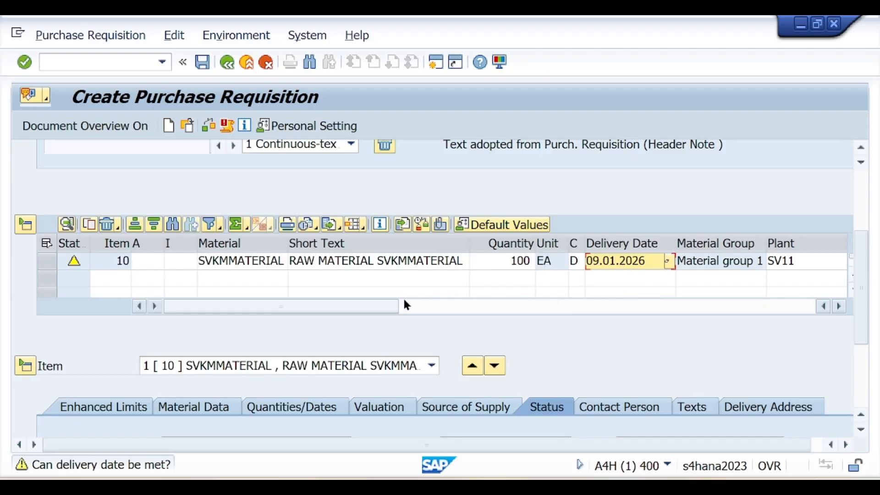
pyautogui.scroll(-1, 410, 306)
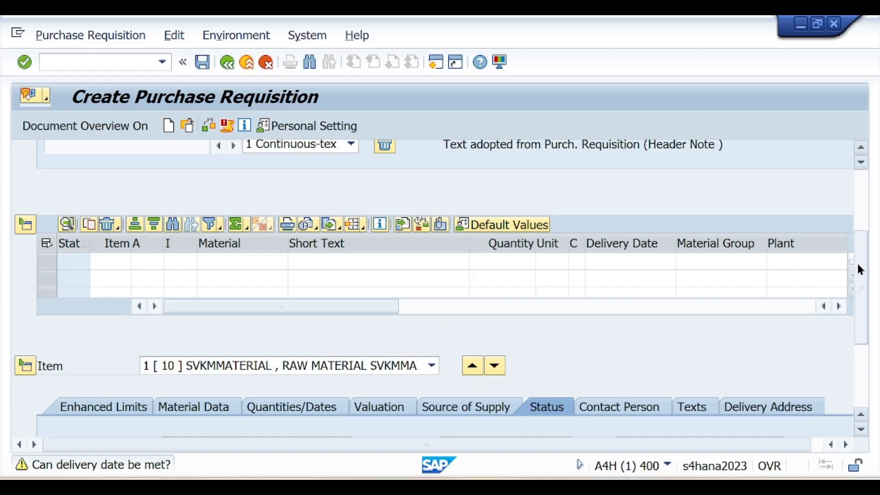
pyautogui.moveTo(857, 265); pyautogui.dragTo(866, 300)
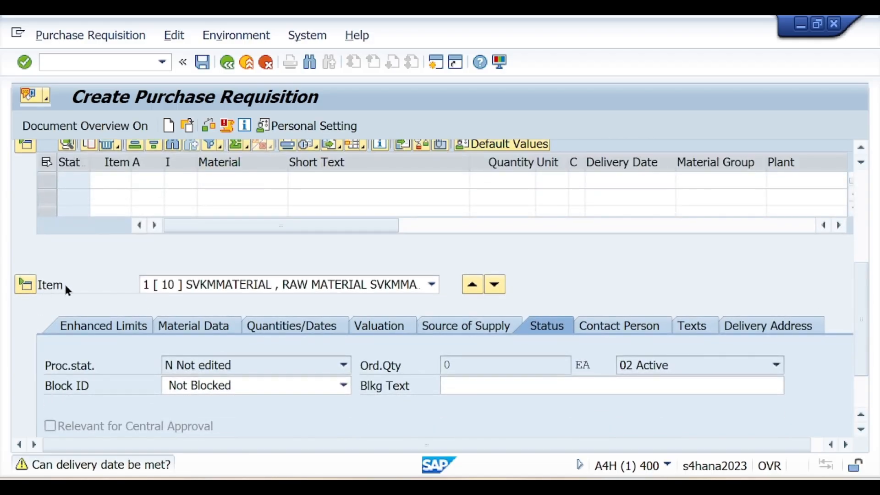
pyautogui.click(470, 324)
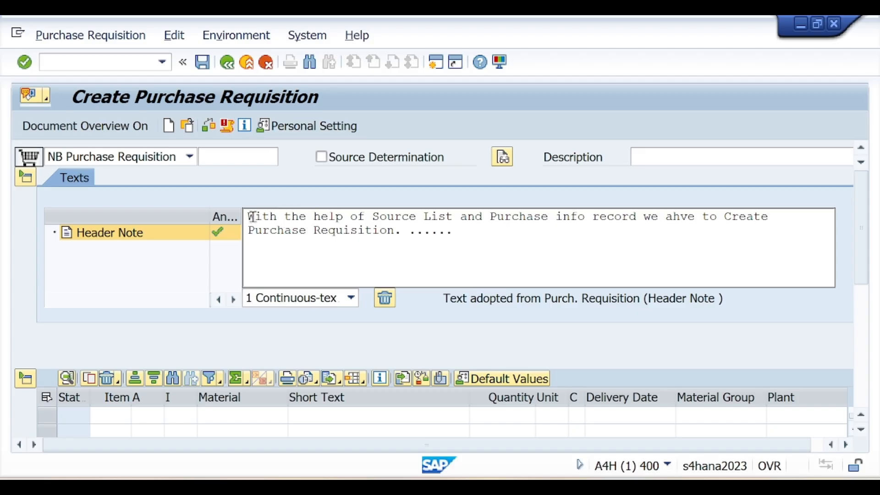
# Try to correct the misspelled word "ahve" to "have" in the requisition's header note.
pyautogui.click(682, 220)
pyautogui.press('BackSpace')
pyautogui.press('BackSpace')
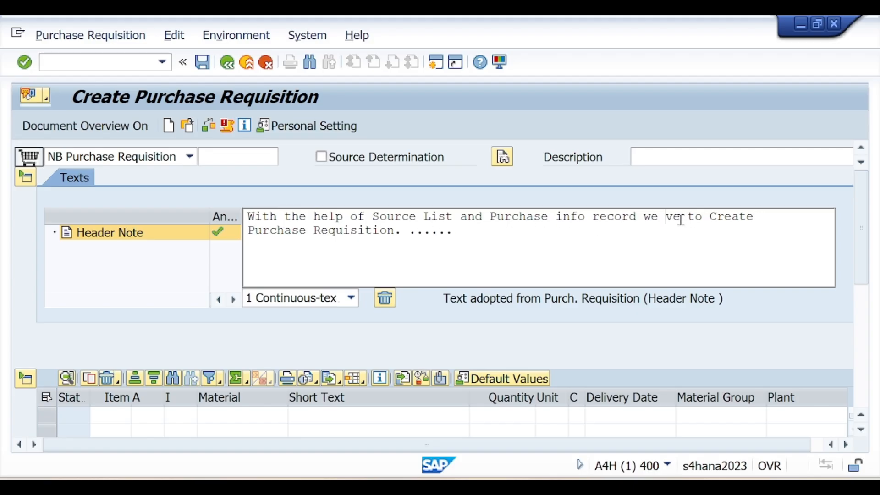
pyautogui.write('ha')
# Assign a source of supply to the requisition item and check its fixed vendor and info record.
pyautogui.moveTo(865, 262); pyautogui.dragTo(875, 362)
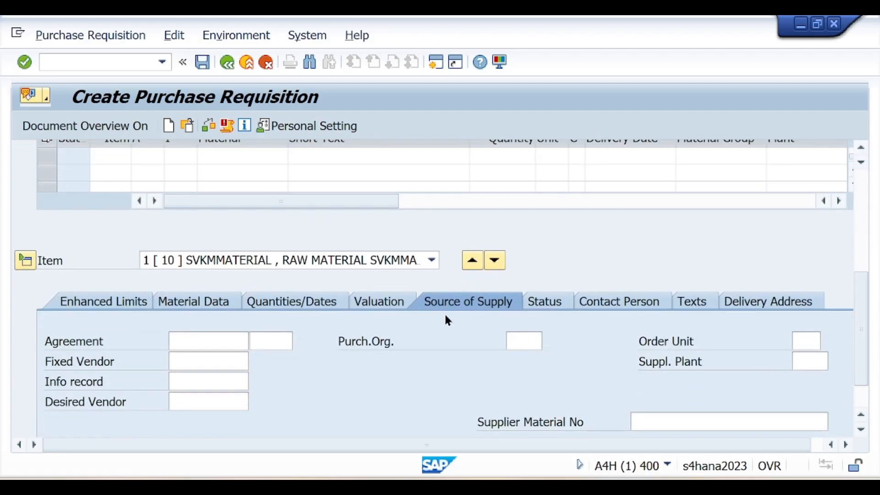
pyautogui.scroll(-3, 414, 346)
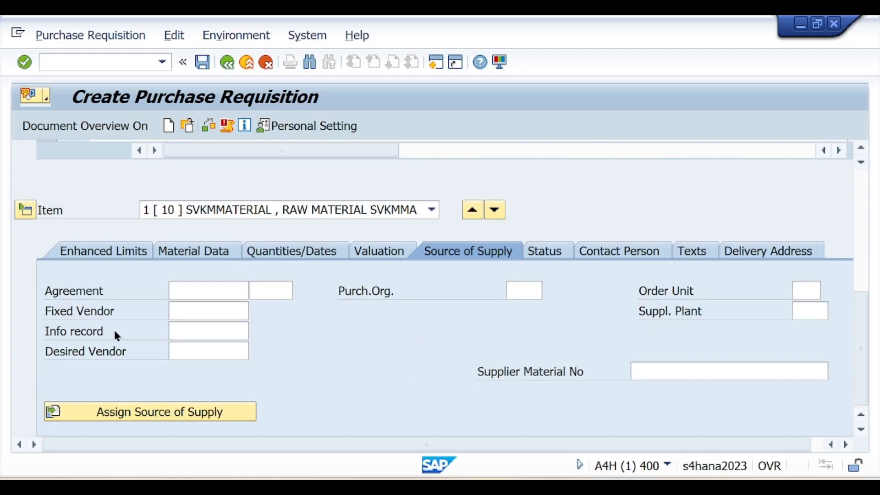
pyautogui.click(211, 416)
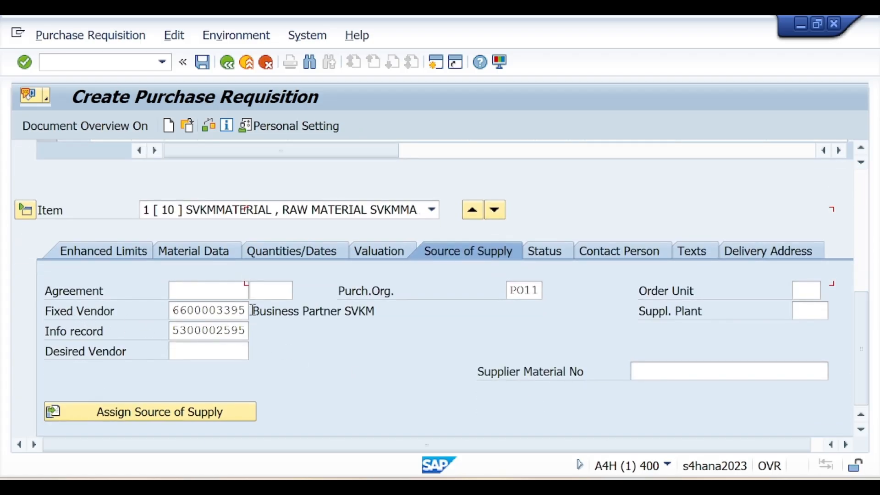
pyautogui.moveTo(246, 313); pyautogui.dragTo(171, 315)
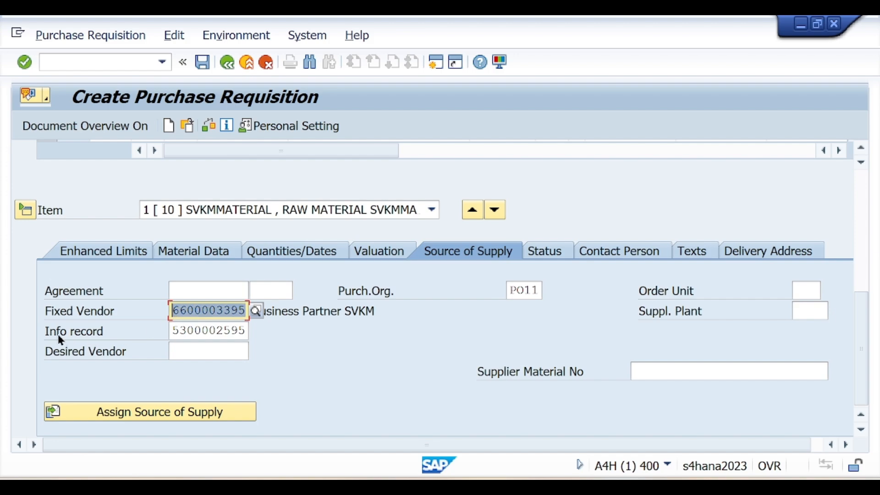
pyautogui.moveTo(248, 330); pyautogui.dragTo(175, 331)
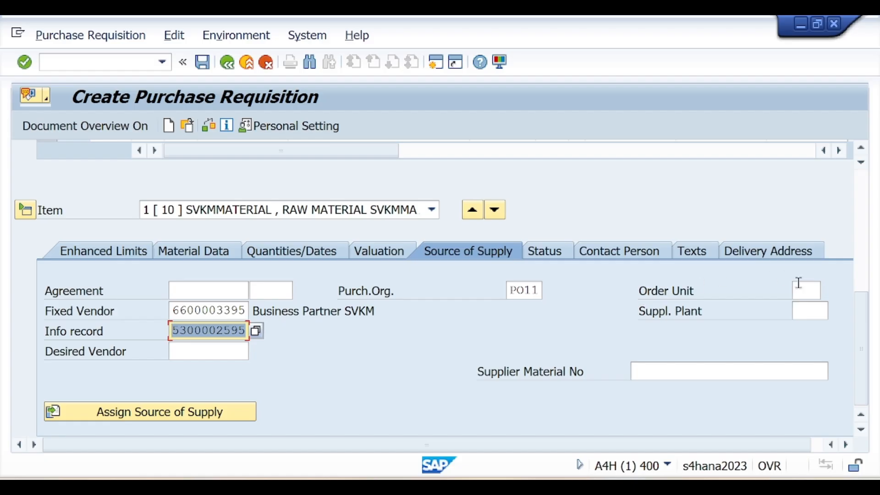
# Run the check on the purchase requisition and save it.
pyautogui.moveTo(857, 312); pyautogui.dragTo(859, 195)
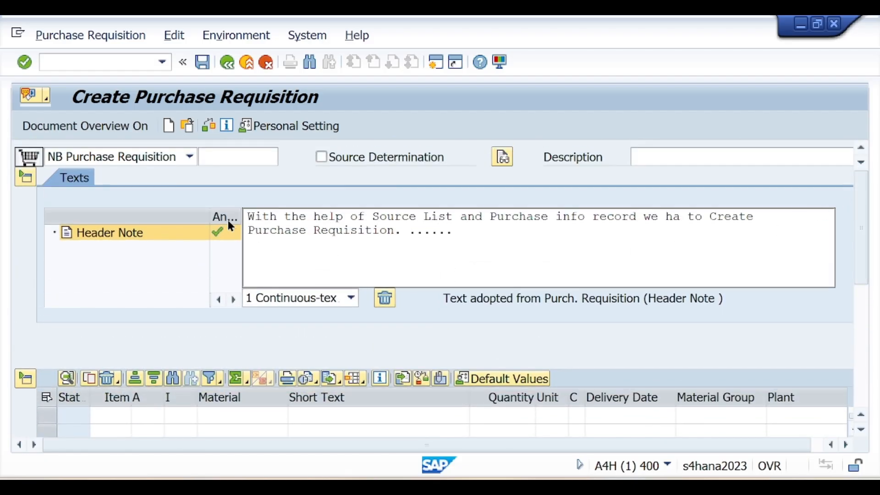
pyautogui.click(207, 125)
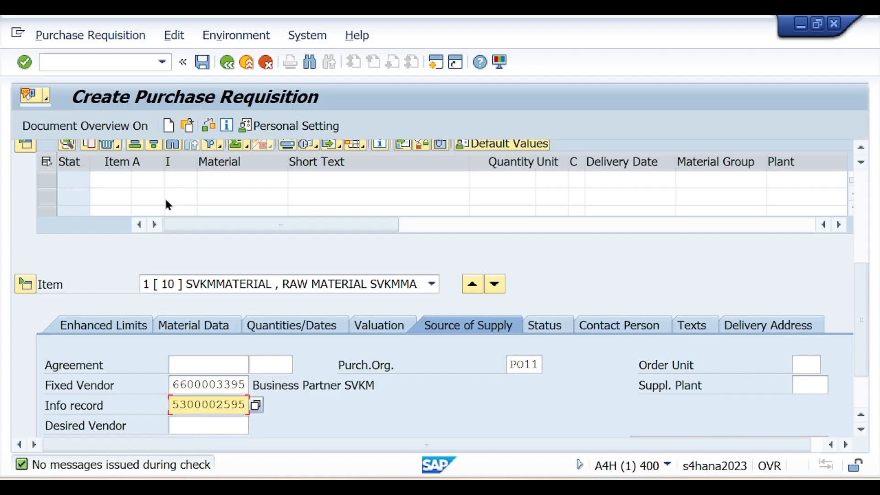
pyautogui.click(202, 62)
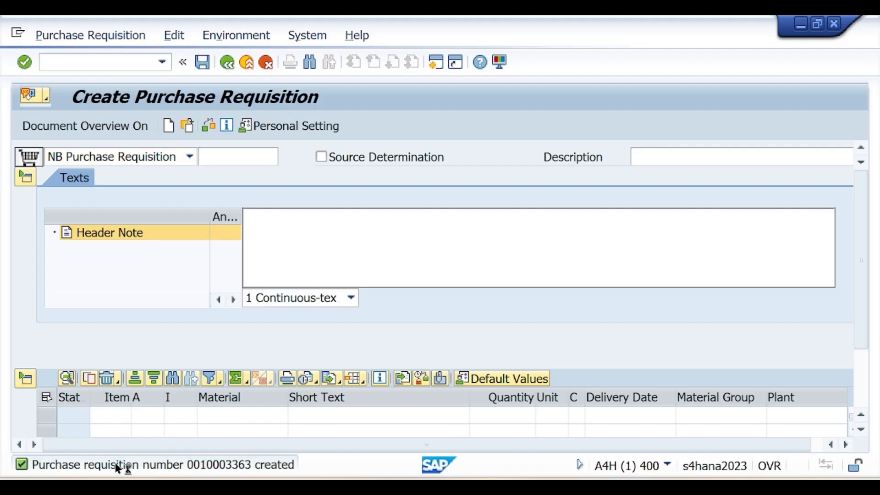
# Open the details of the save message, copy the text containing the purchase requisition number, and close the details.
pyautogui.click(114, 463)
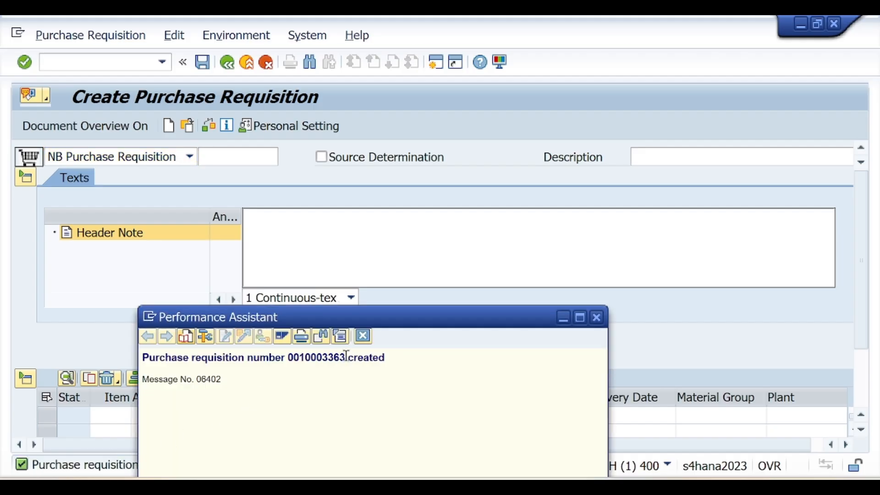
pyautogui.moveTo(346, 357); pyautogui.dragTo(151, 358)
pyautogui.hotkey('ctrl', 'c')
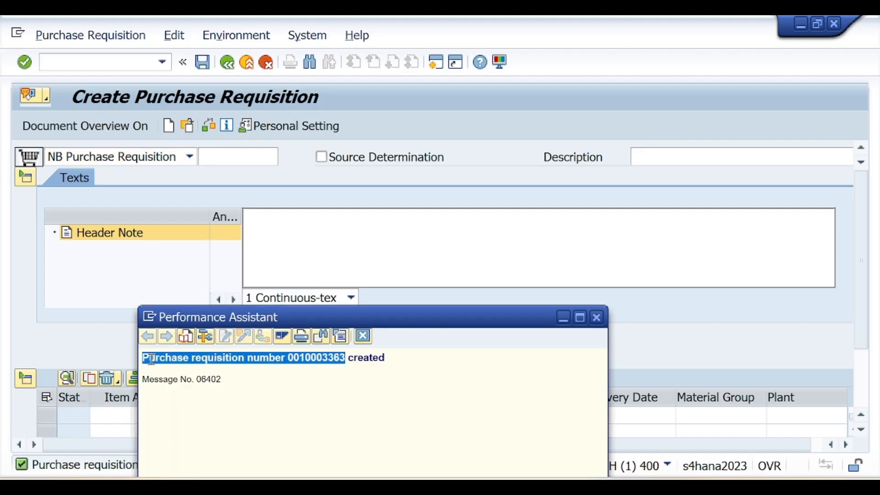
pyautogui.click(596, 317)
# Switch to the Notion notes and add the copied requisition number on a new line under ME51N, with an arrow before the number.
pyautogui.hotkey('alt', 'Tab')
pyautogui.scroll(-3, 310, 318)
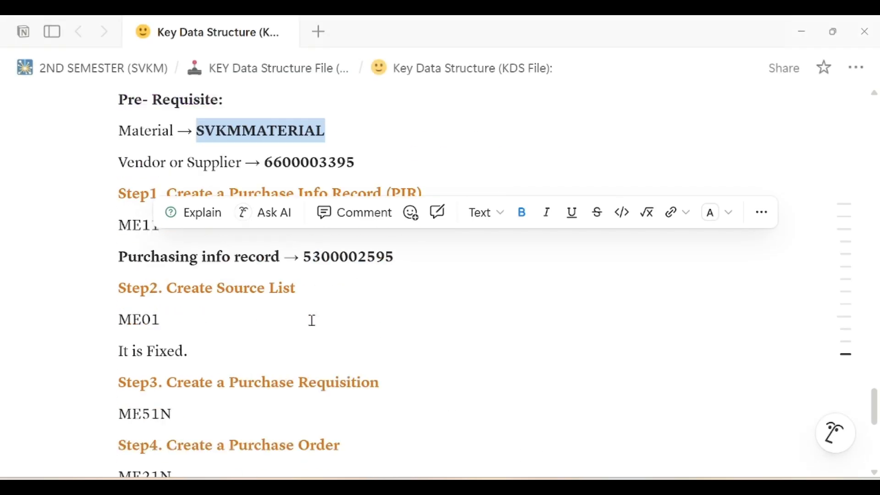
pyautogui.click(298, 268)
pyautogui.scroll(-2, 277, 310)
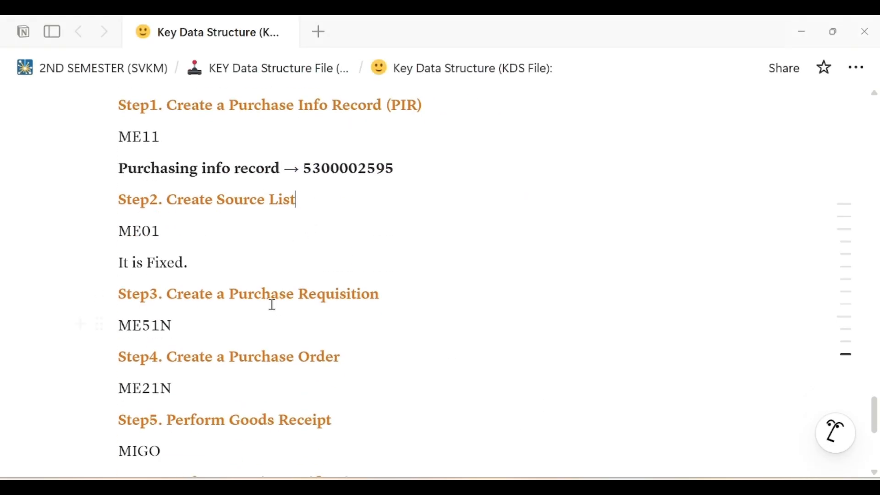
pyautogui.click(216, 329)
pyautogui.press('Return')
pyautogui.hotkey('ctrl', 'v')
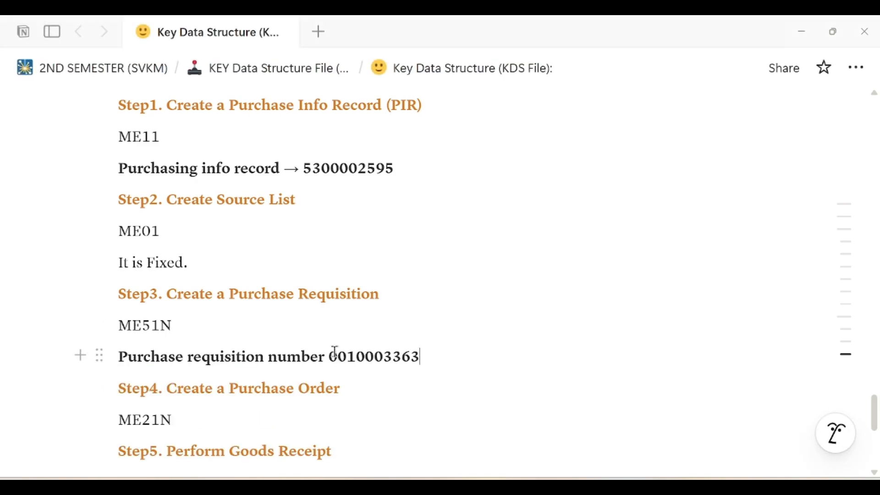
pyautogui.write('->')
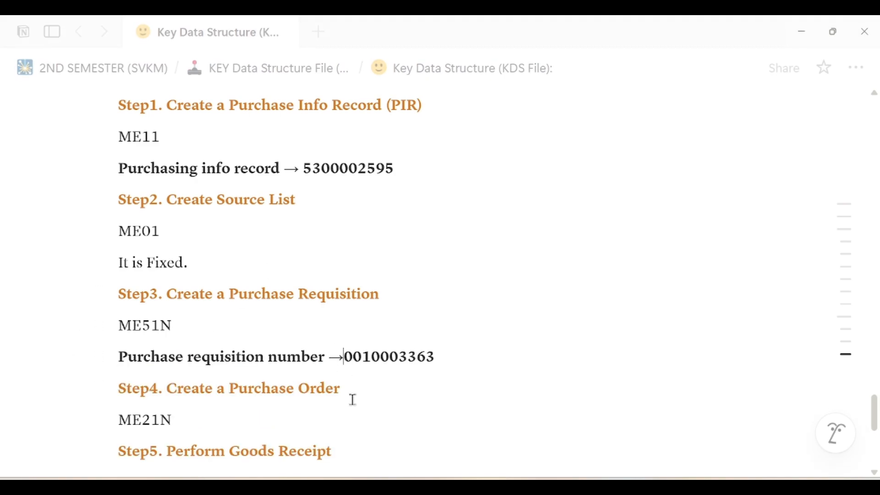
# Copy the code ME21N from the Notion notes and start it in SAP as /nME21N.
pyautogui.scroll(-3, 192, 267)
pyautogui.click(209, 280)
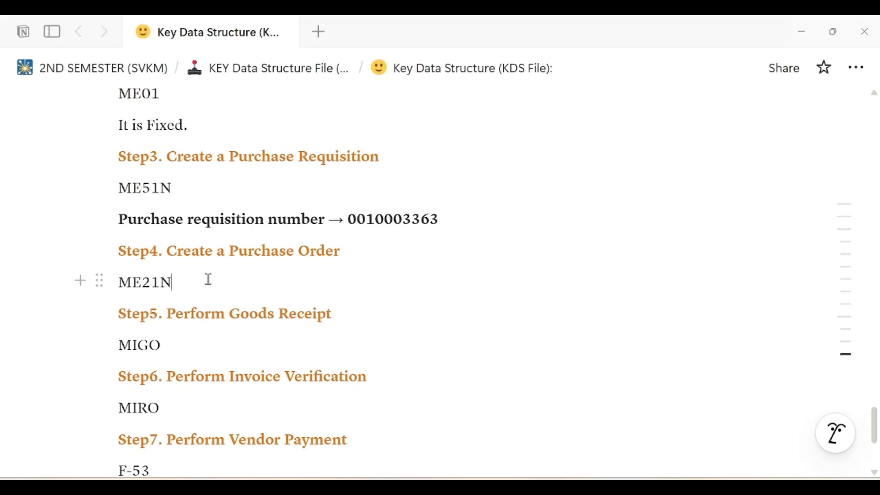
pyautogui.hotkey('alt', 'Tab')
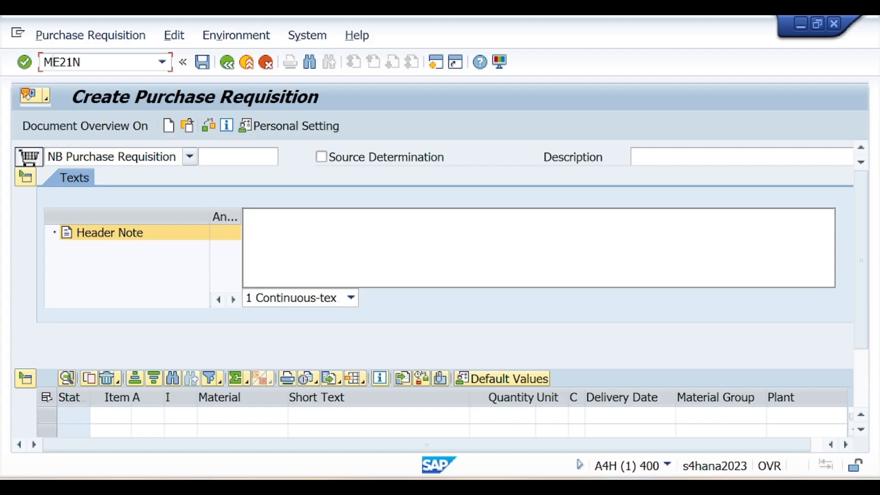
pyautogui.press('Home')
pyautogui.write('/n')
pyautogui.press('Return')
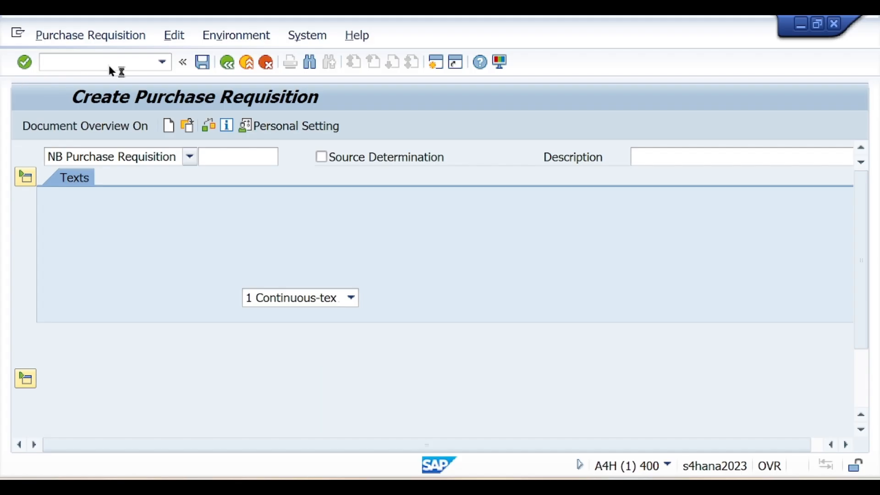
# Duplicate the purchase requisition number line under ME21N in the Notion notes.
pyautogui.hotkey('alt', 'Tab')
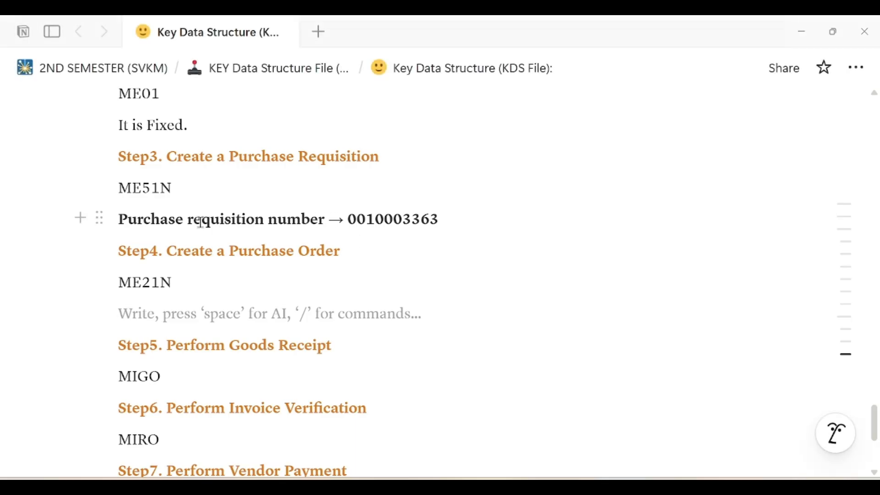
pyautogui.moveTo(119, 219); pyautogui.dragTo(444, 219)
pyautogui.hotkey('ctrl', 'v')
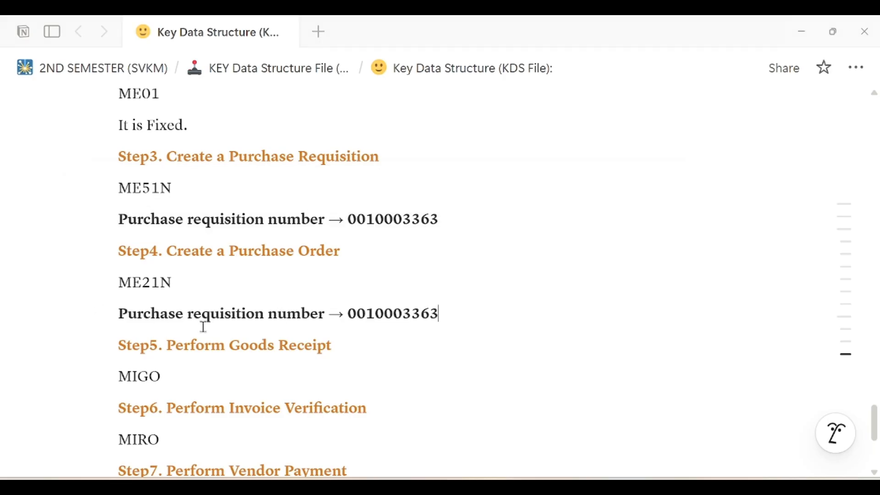
# Prefix the requisition number line under ME21N with "Reference: " and add an empty line below it.
pyautogui.write('Refen')
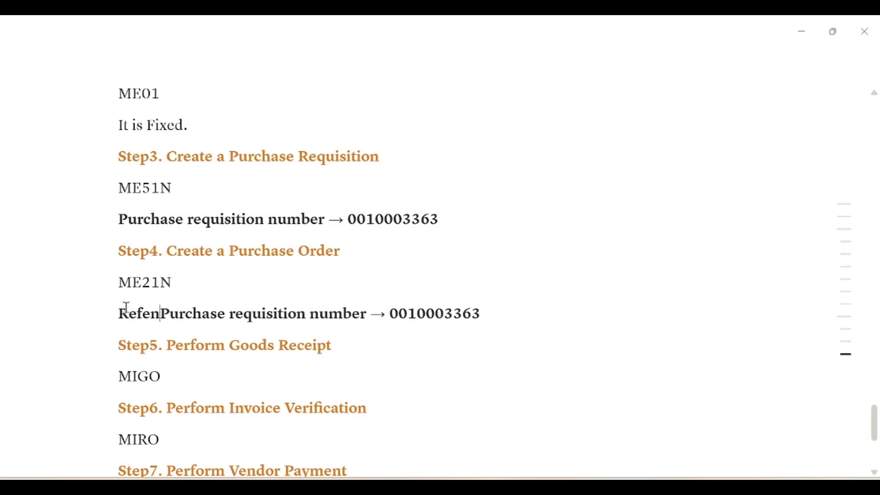
pyautogui.press('BackSpace')
pyautogui.write('renc')
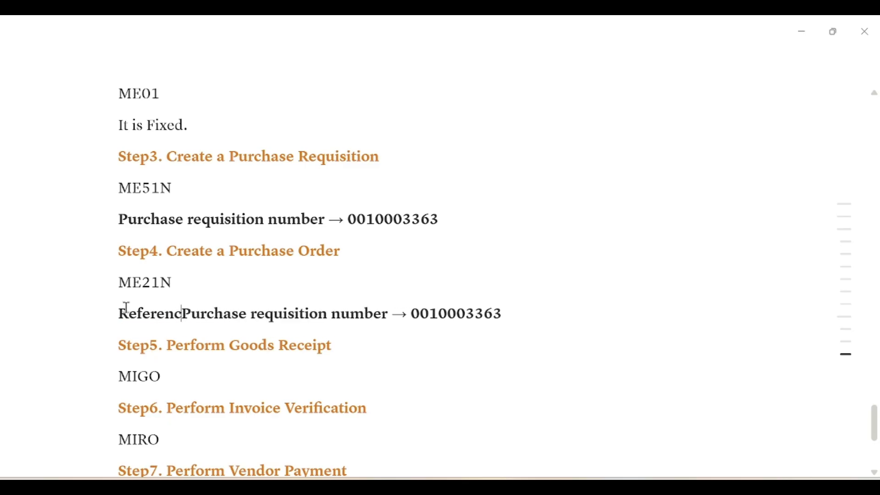
pyautogui.write('e:')
pyautogui.press('BackSpace')
pyautogui.write(':')
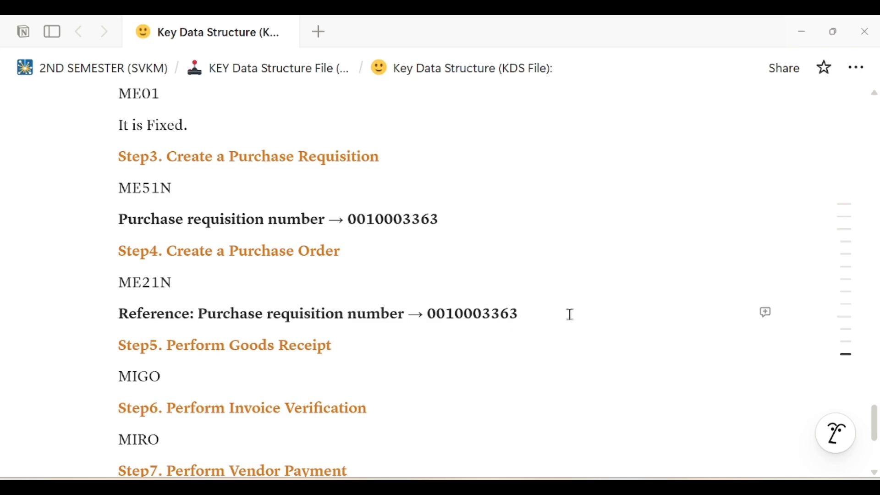
pyautogui.click(527, 314)
pyautogui.press('Return')
# Copy the vendor number from the Notion prerequisites into the purchase order's supplier field in SAP and submit it.
pyautogui.hotkey('alt', 'Tab')
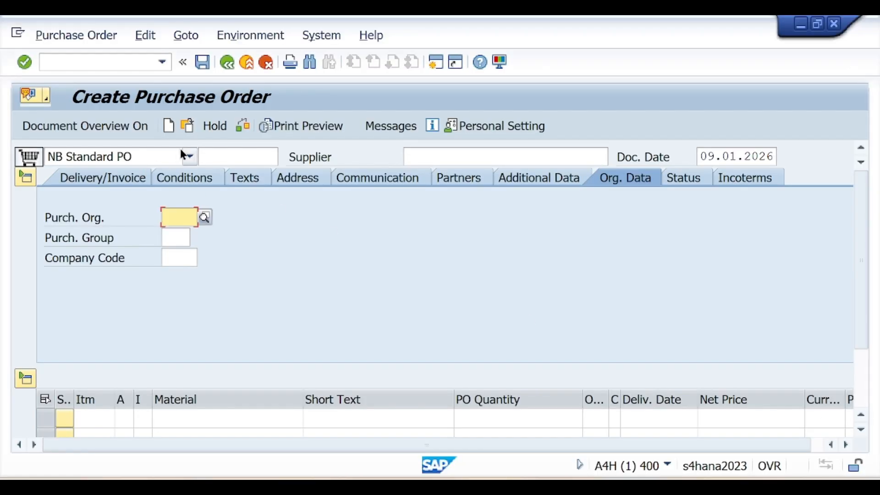
pyautogui.click(443, 156)
pyautogui.hotkey('alt', 'Tab')
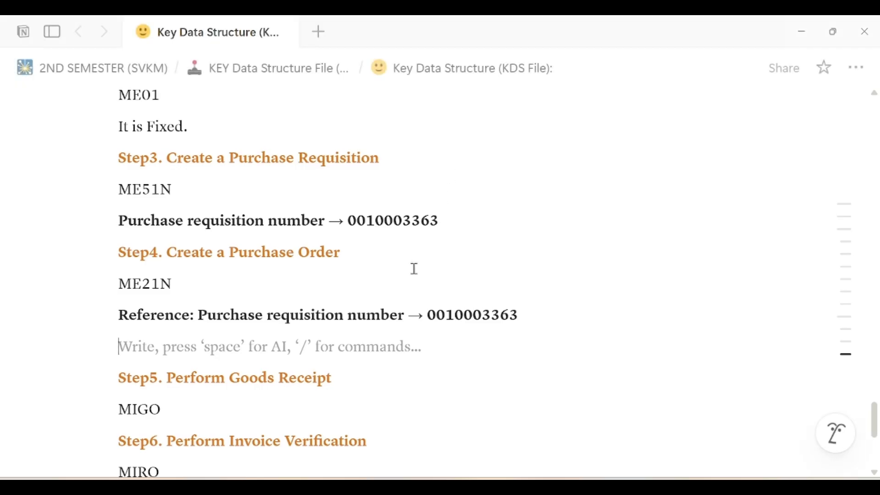
pyautogui.scroll(7, 412, 269)
pyautogui.moveTo(267, 279); pyautogui.dragTo(364, 284)
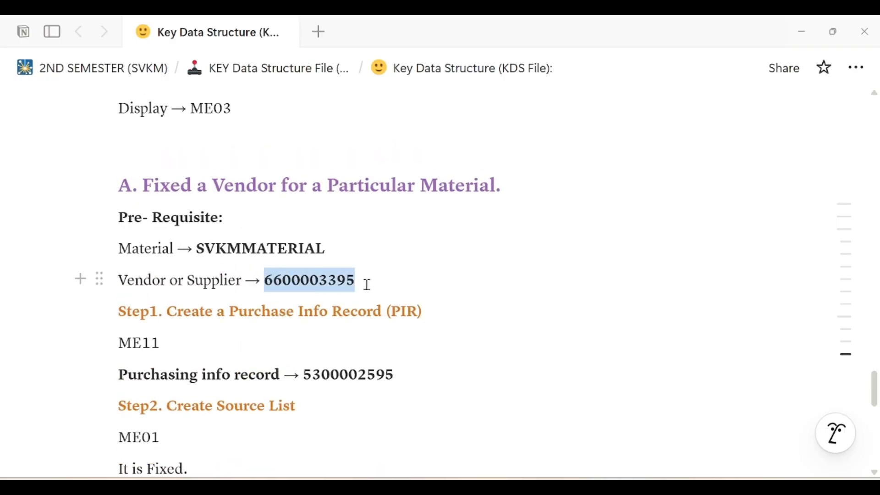
pyautogui.hotkey('alt', 'Tab')
pyautogui.hotkey('ctrl', 'v')
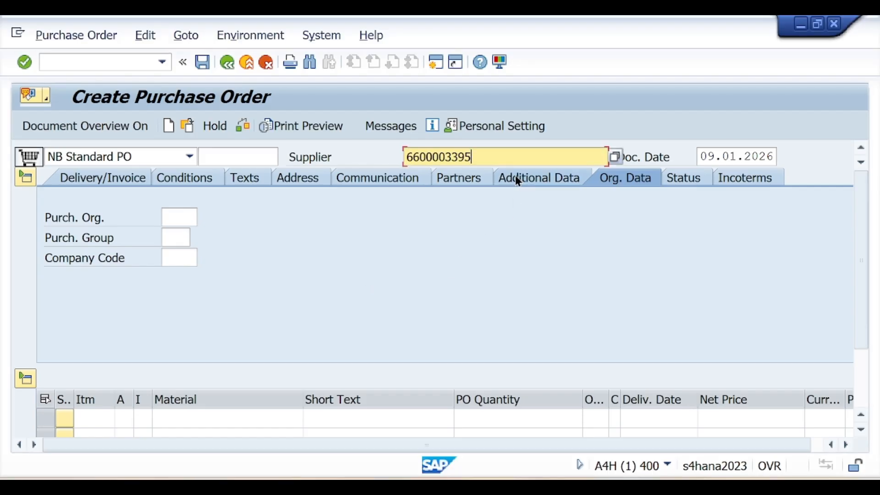
pyautogui.press('Return')
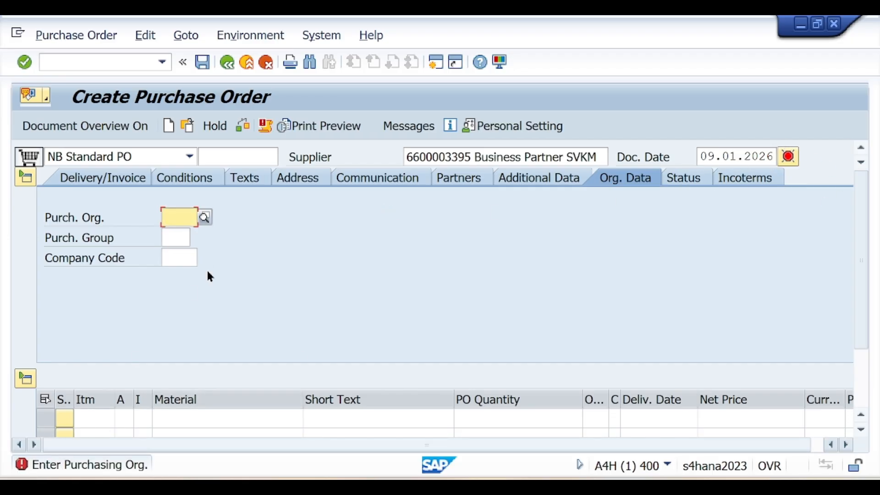
# Set the purchase order's purchasing organization to PO11, purchasing group to 001 and company code to SVK1, and submit the data.
pyautogui.write('Po11')
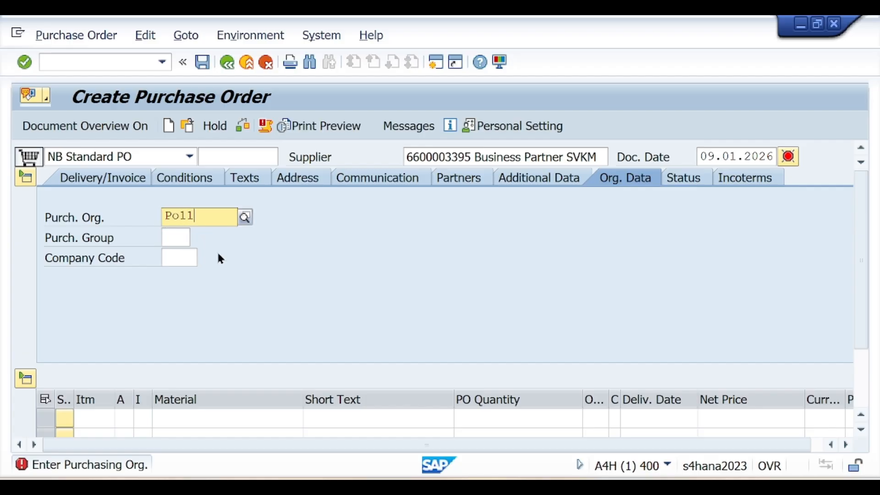
pyautogui.click(181, 250)
pyautogui.click(173, 235)
pyautogui.write('001')
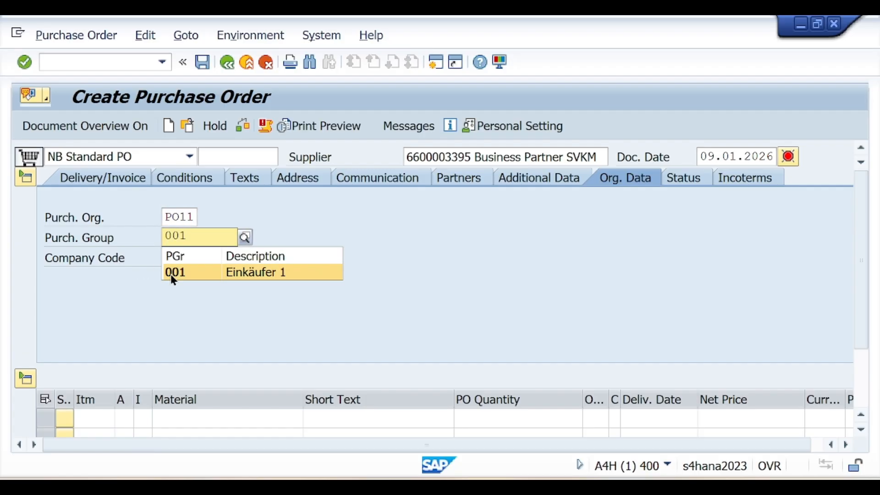
pyautogui.click(172, 277)
pyautogui.click(179, 255)
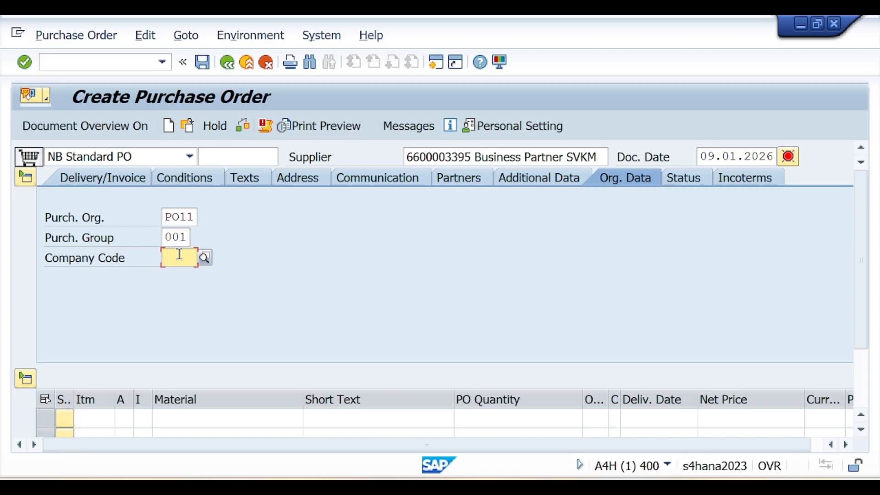
pyautogui.write('SVk1')
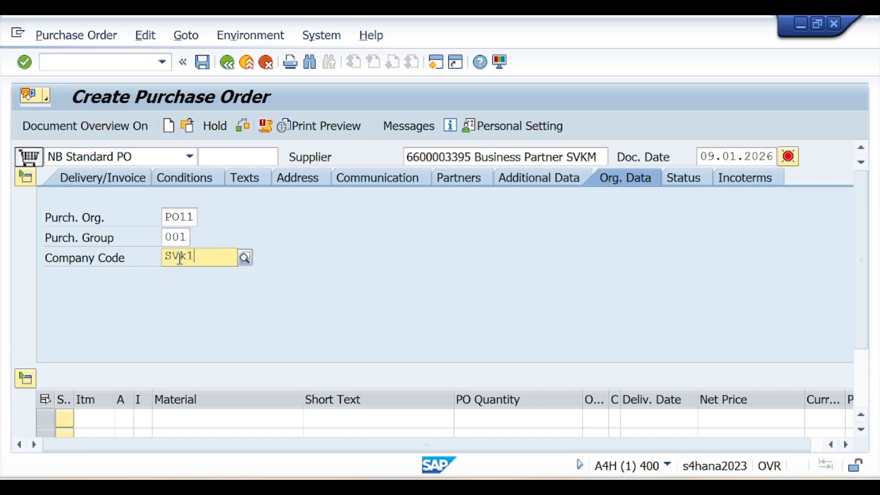
pyautogui.click(191, 288)
pyautogui.press('Return')
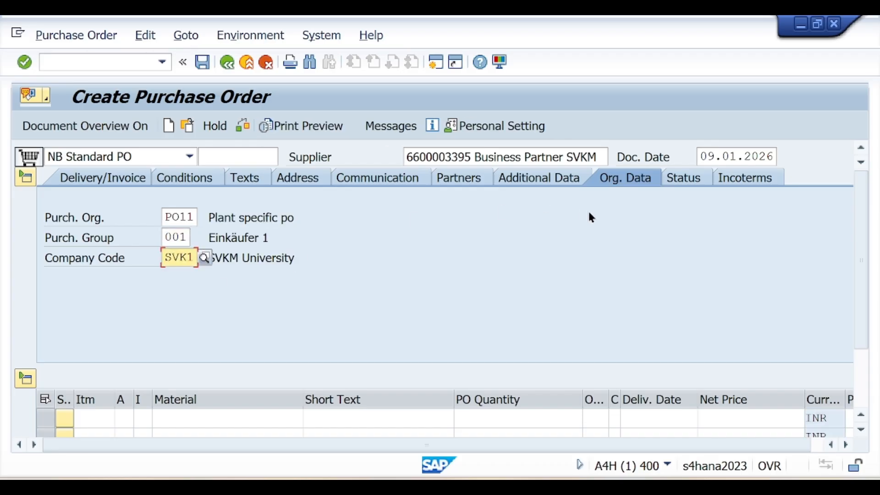
# Copy the purchase requisition number from the Notion notes into the first item's purchase requisition field in SAP and submit it.
pyautogui.moveTo(864, 232); pyautogui.dragTo(874, 304)
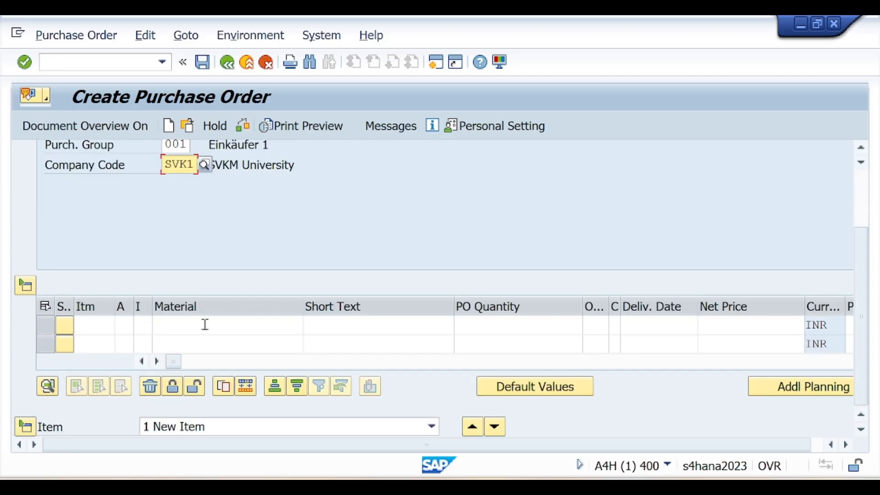
pyautogui.click(224, 327)
pyautogui.moveTo(172, 361); pyautogui.dragTo(492, 371)
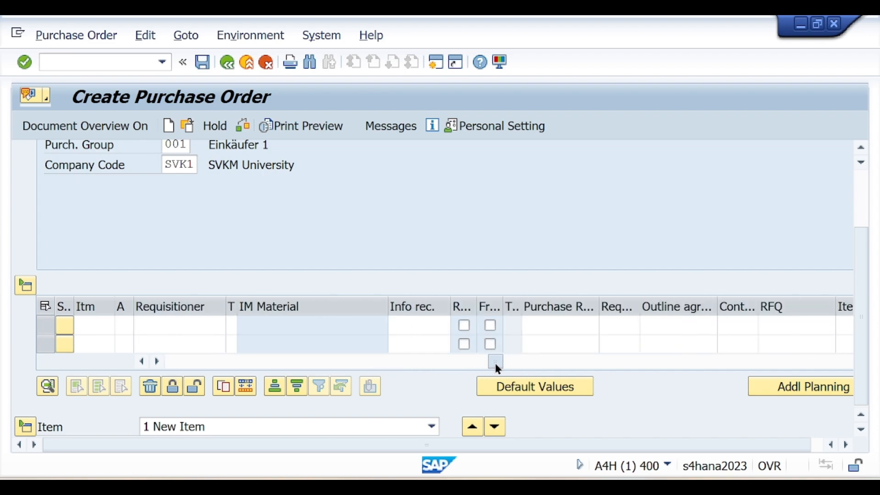
pyautogui.click(556, 325)
pyautogui.hotkey('alt', 'Tab')
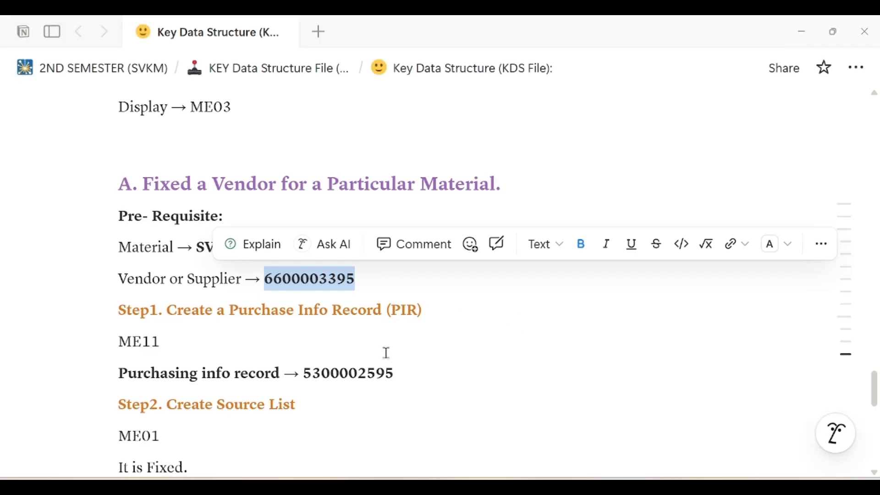
pyautogui.scroll(-2, 387, 353)
pyautogui.click(332, 320)
pyautogui.scroll(-2, 225, 289)
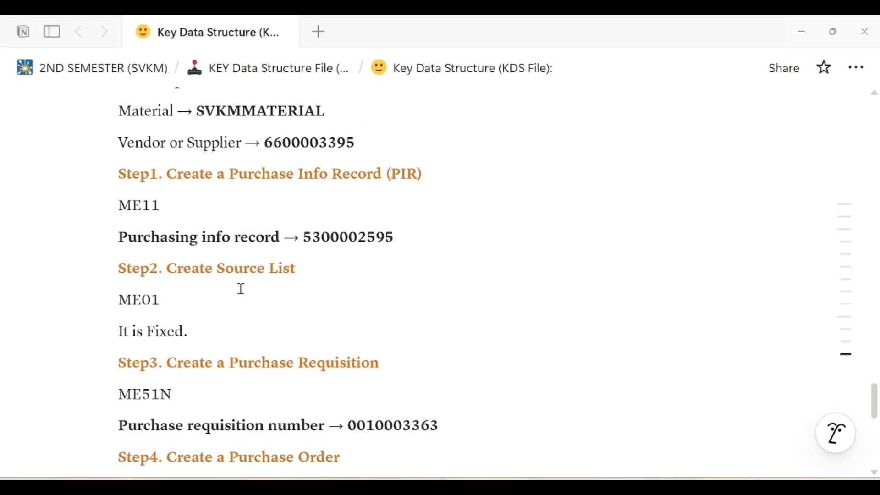
pyautogui.scroll(-4, 391, 353)
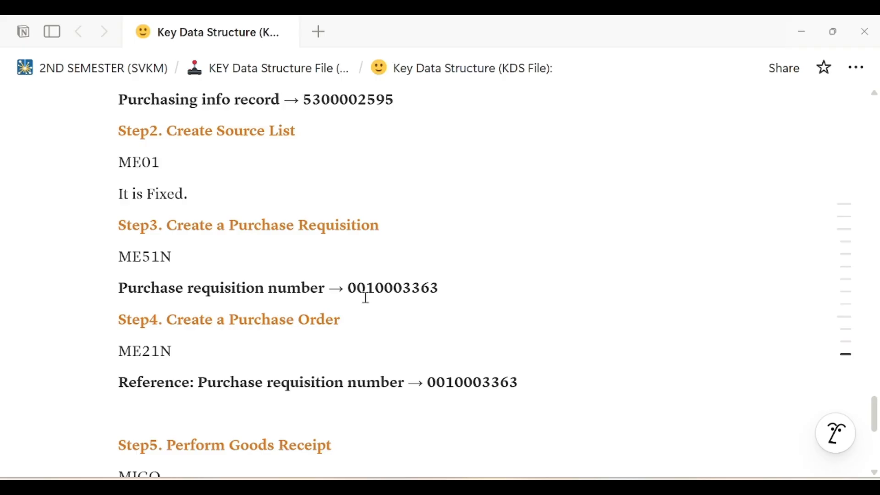
pyautogui.moveTo(348, 288); pyautogui.dragTo(440, 288)
pyautogui.hotkey('ctrl', 'c')
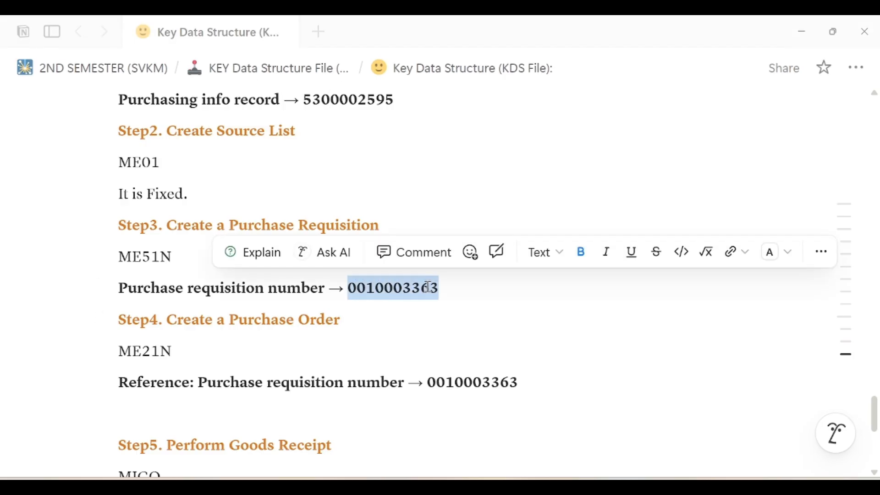
pyautogui.hotkey('alt', 'Tab')
pyautogui.hotkey('ctrl', 'v')
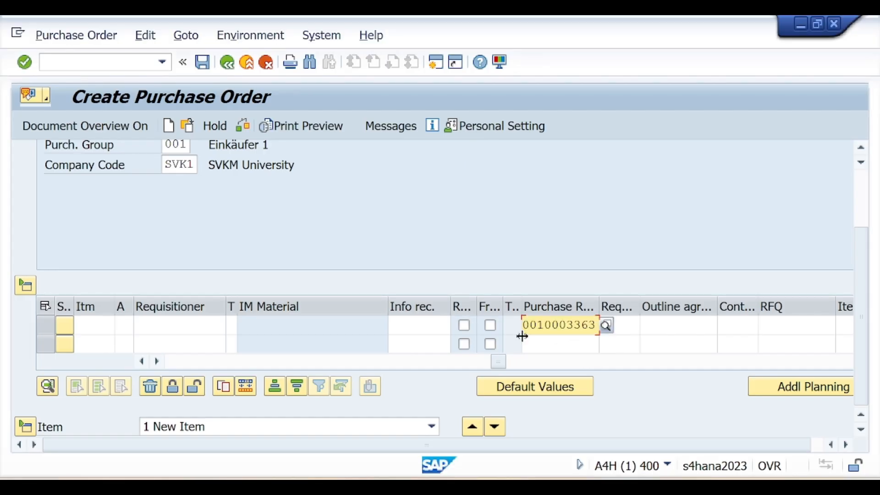
pyautogui.press('Return')
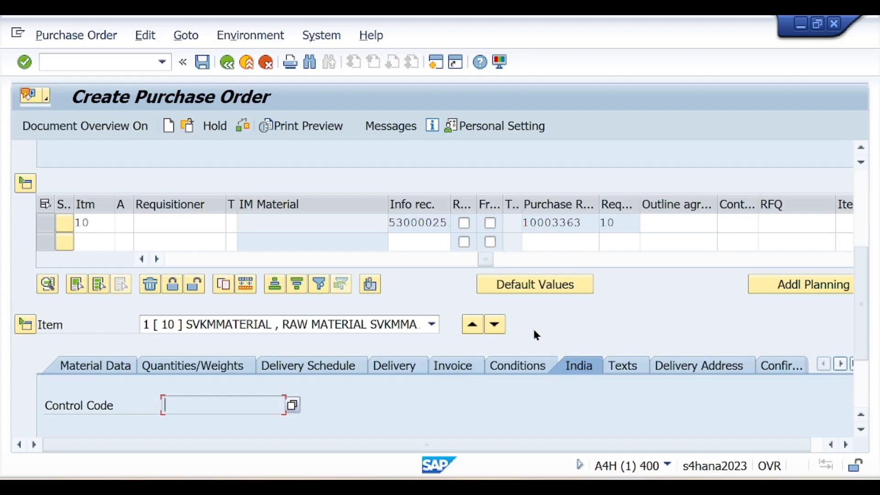
# Examine the SVKMMATERIAL item's net price in the item overview and the tax code in its invoice details.
pyautogui.moveTo(485, 259); pyautogui.dragTo(168, 262)
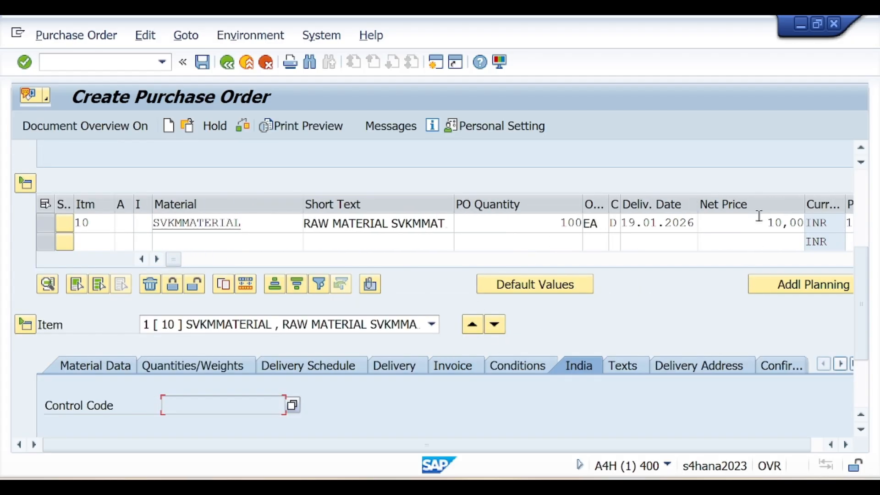
pyautogui.moveTo(767, 222); pyautogui.dragTo(802, 223)
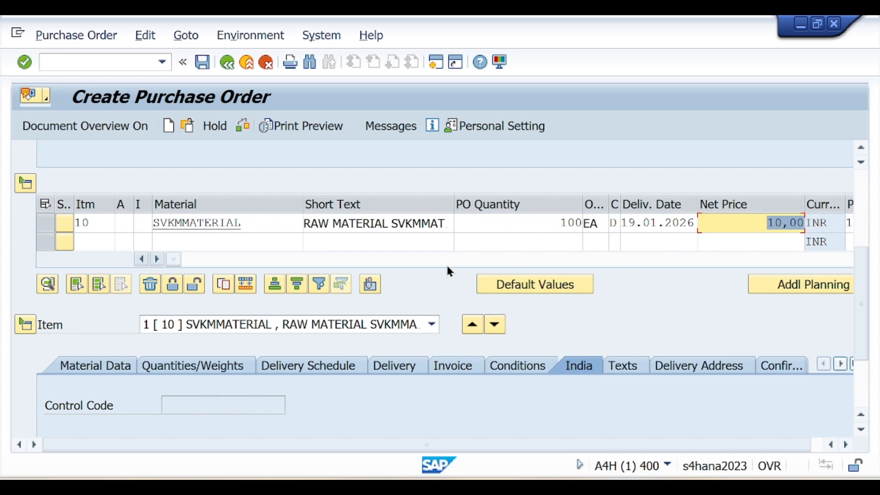
pyautogui.click(462, 365)
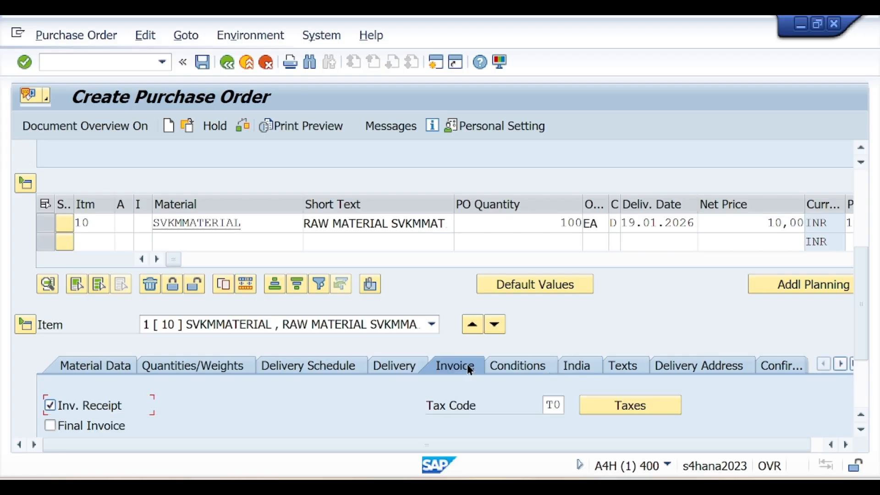
pyautogui.scroll(-3, 461, 330)
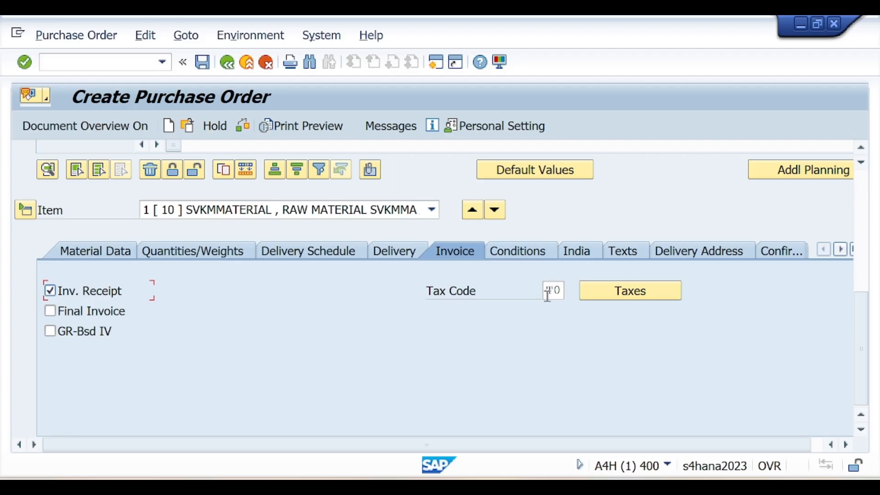
pyautogui.moveTo(873, 350); pyautogui.dragTo(846, 188)
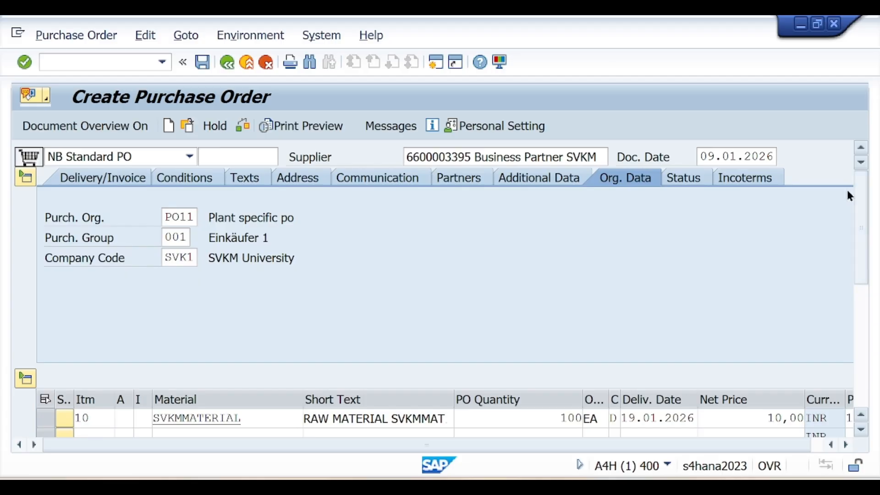
# Check the purchase order for messages, close the message list, and save the order despite the system messages.
pyautogui.click(242, 124)
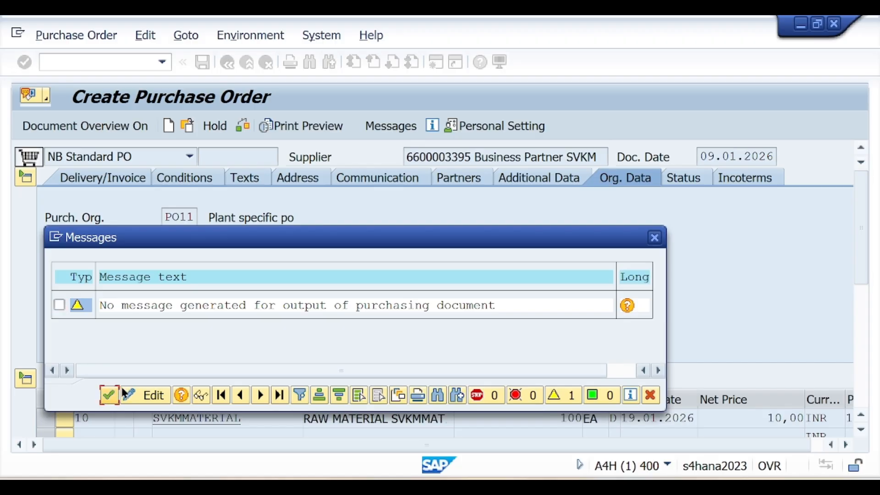
pyautogui.click(108, 394)
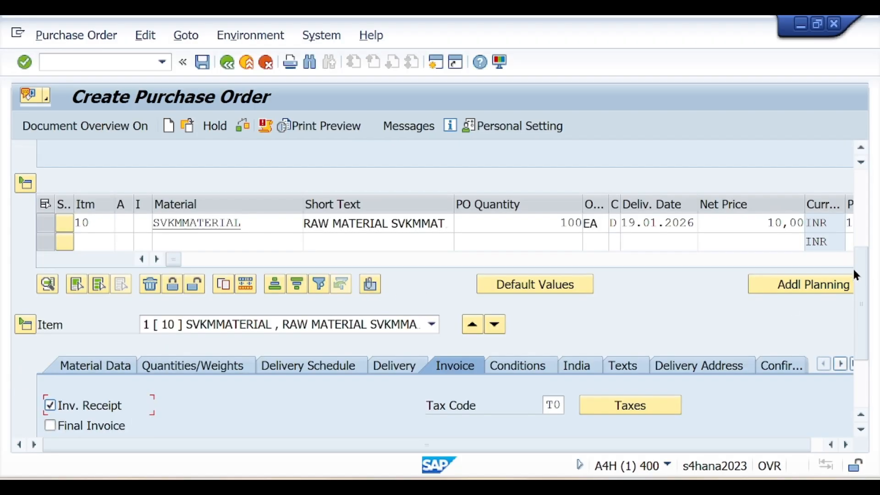
pyautogui.moveTo(855, 270); pyautogui.dragTo(860, 228)
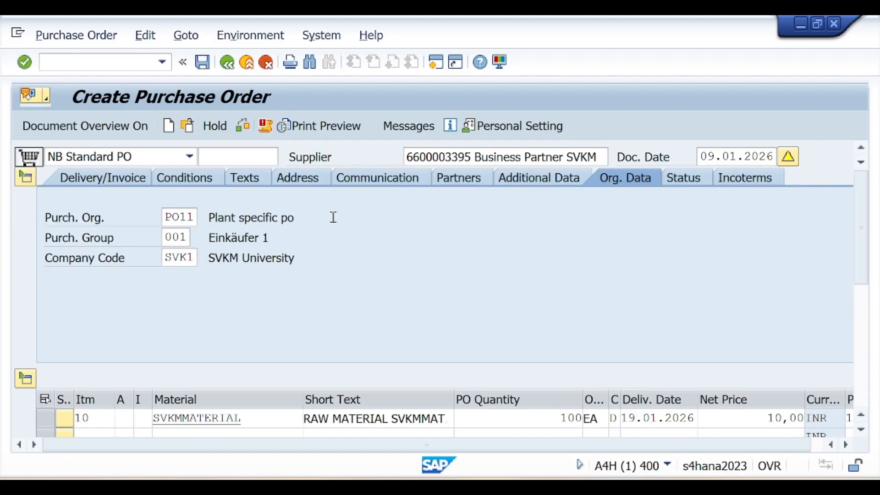
pyautogui.click(204, 64)
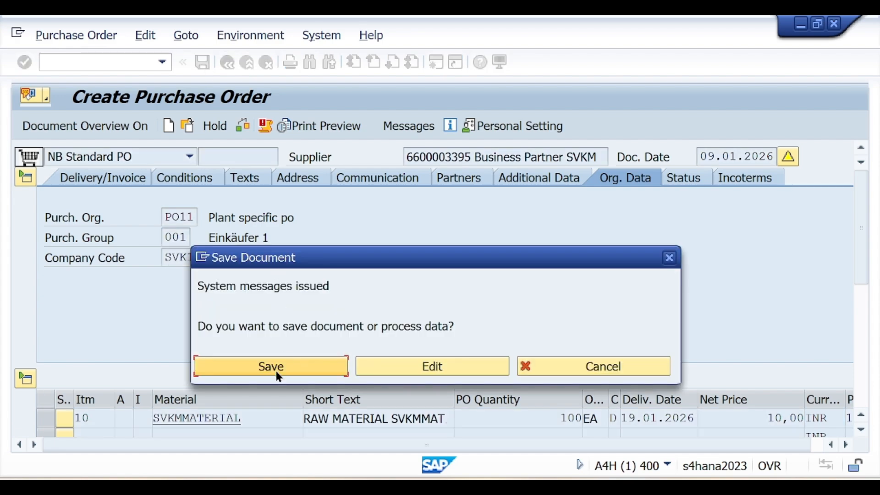
pyautogui.click(272, 366)
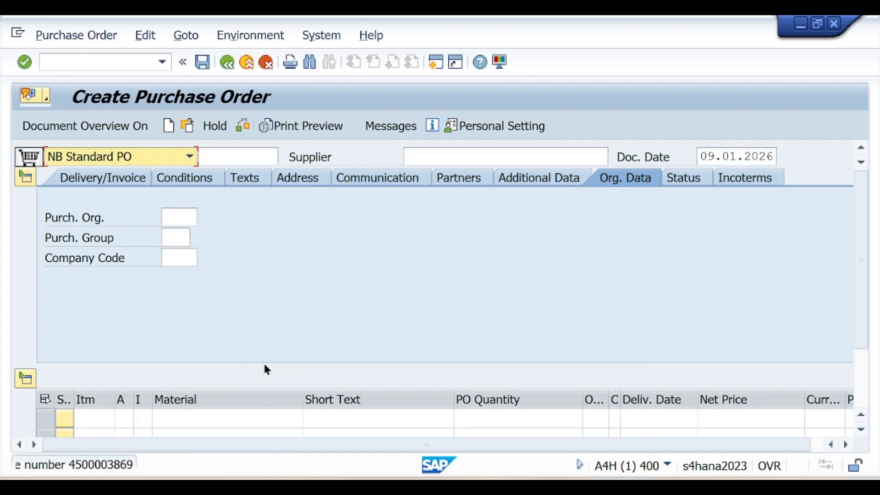
# Copy the purchase order creation message to the empty line under ME21N in Notion and replace "created under the number" with an arrow.
pyautogui.doubleClick(100, 461)
pyautogui.moveTo(397, 358); pyautogui.dragTo(170, 359)
pyautogui.hotkey('ctrl', 'c')
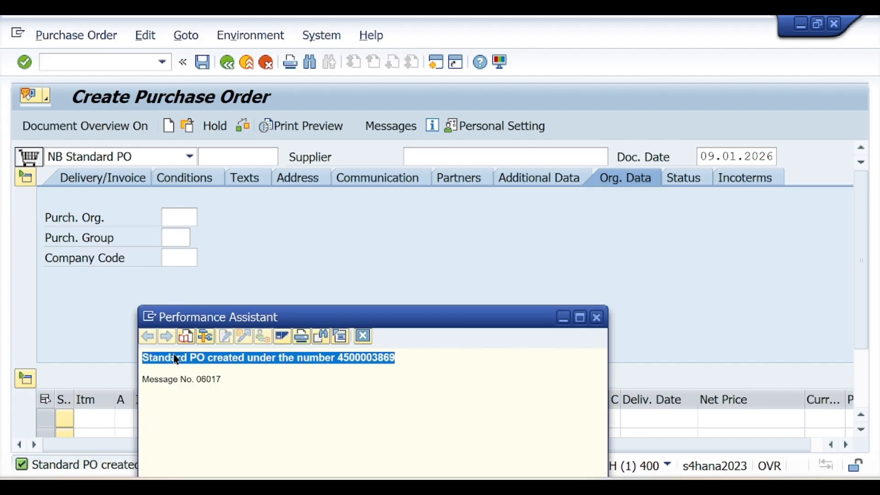
pyautogui.click(597, 317)
pyautogui.hotkey('alt', 'Tab')
pyautogui.scroll(-5, 312, 351)
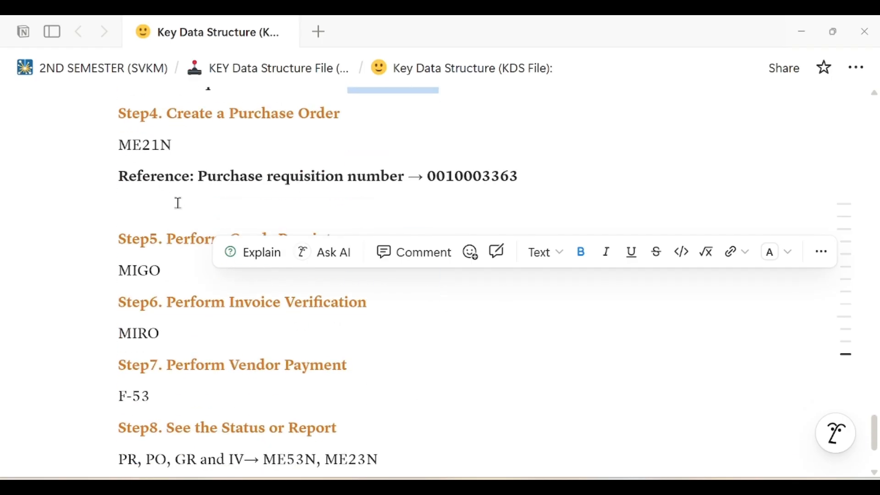
pyautogui.click(178, 205)
pyautogui.hotkey('ctrl', 'v')
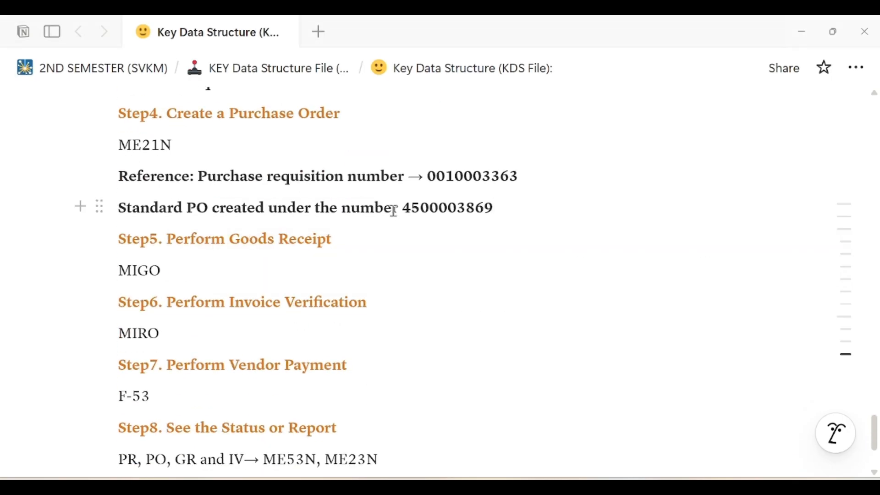
pyautogui.moveTo(399, 210); pyautogui.dragTo(212, 209)
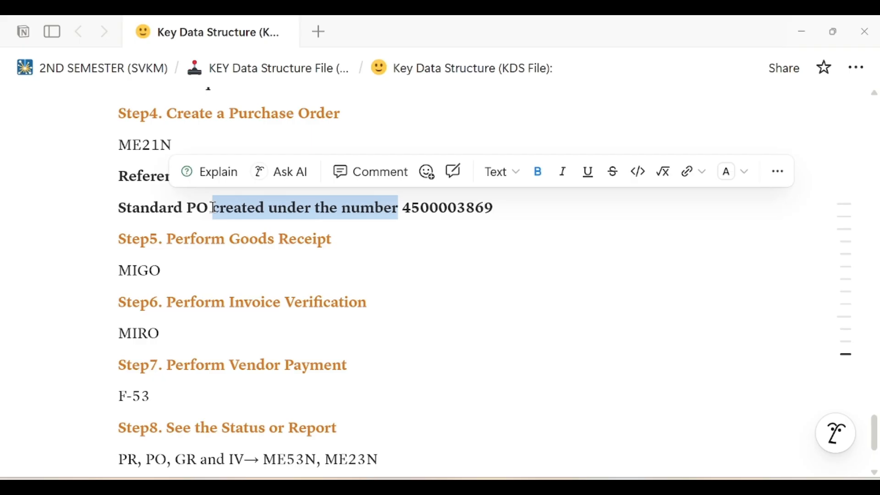
pyautogui.write('->')
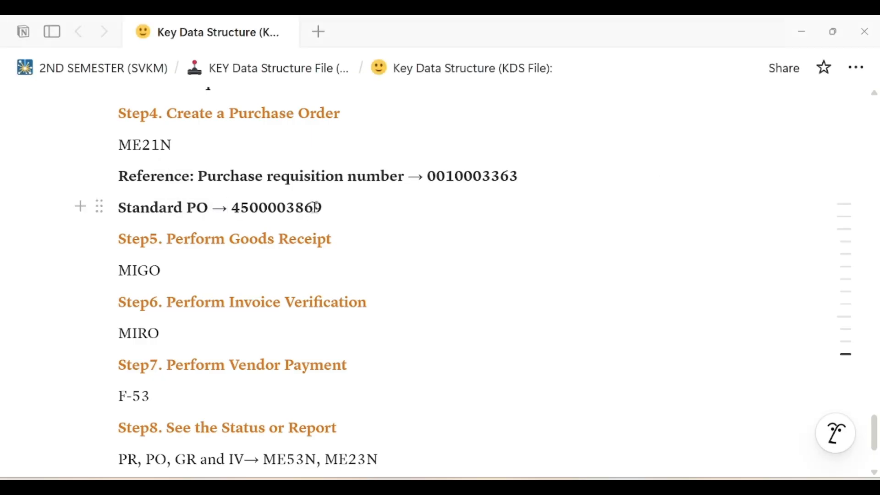
# Duplicate the Standard PO line from the ME21N section onto a new line under MIGO in the notes.
pyautogui.moveTo(314, 208); pyautogui.dragTo(118, 213)
pyautogui.hotkey('ctrl', 'c')
pyautogui.click(185, 277)
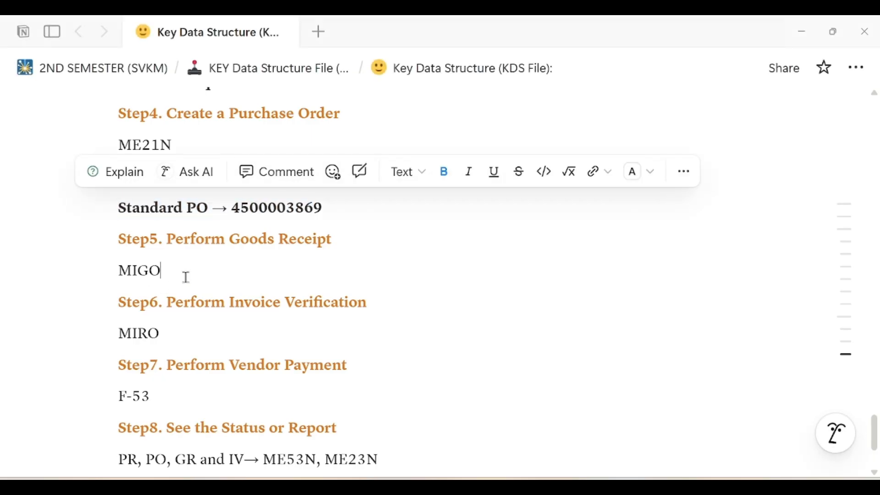
pyautogui.press('Return')
pyautogui.hotkey('ctrl', 'v')
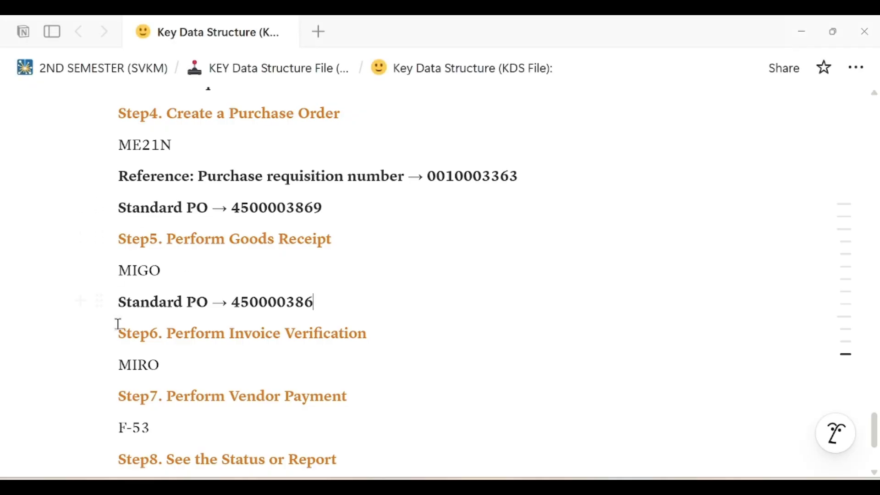
# Prefix the Standard PO line under MIGO with "Reference: ".
pyautogui.write('Refre')
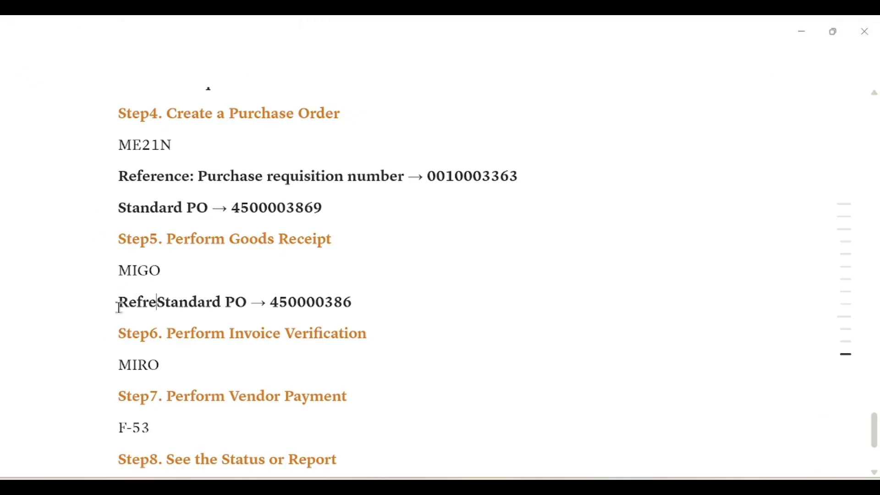
pyautogui.press('BackSpace')
pyautogui.press('BackSpace')
pyautogui.write('ere')
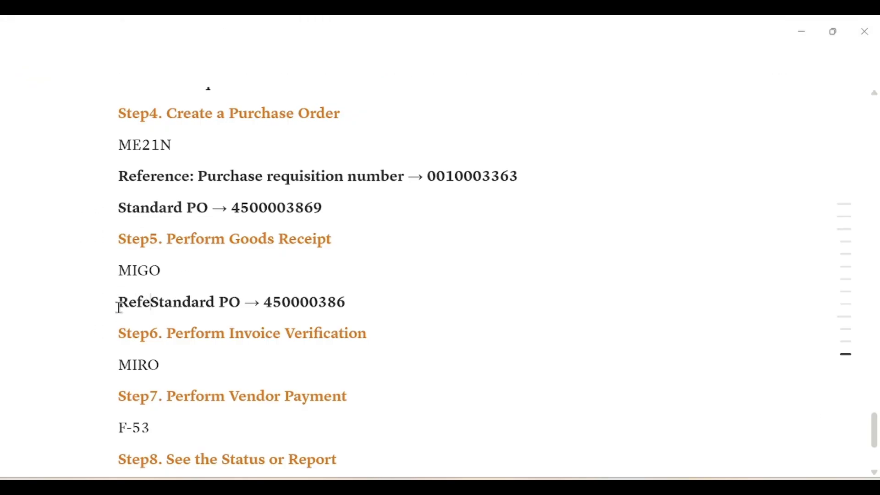
pyautogui.press('BackSpace')
pyautogui.press('BackSpace')
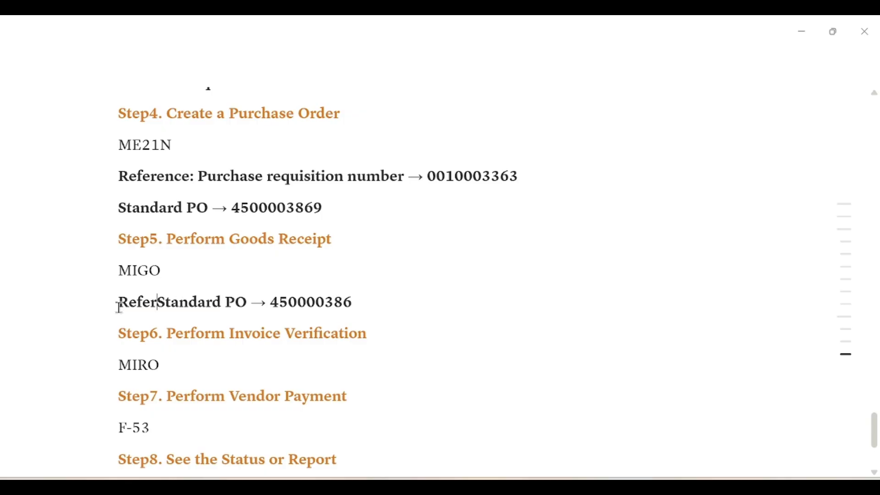
pyautogui.write('erence')
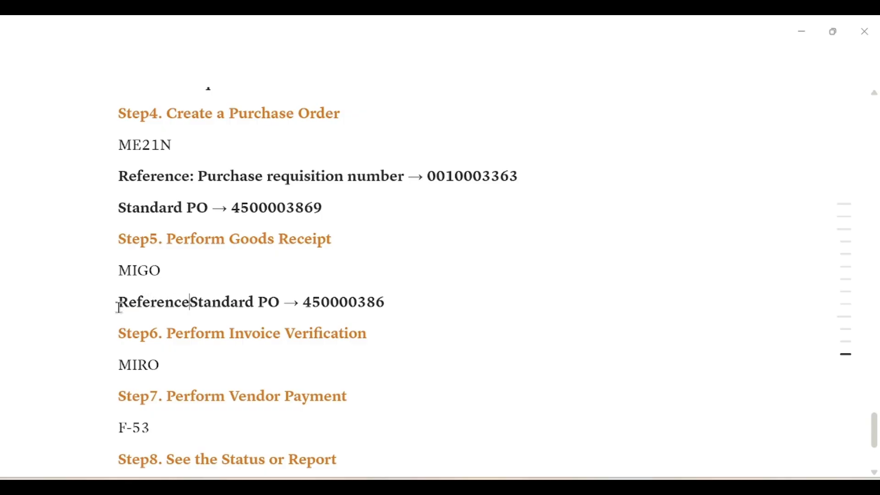
pyautogui.write(':')
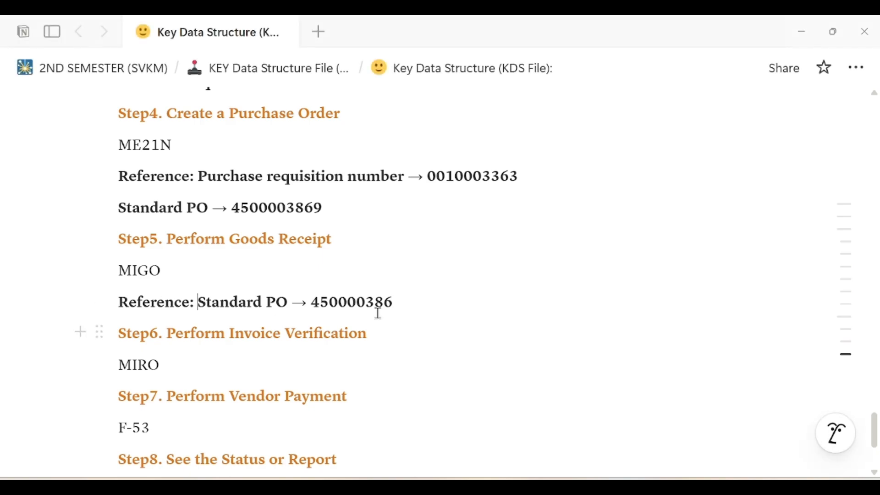
# Switch to SAP and replace the Create Purchase Order screen with the MIGO goods receipt transaction.
pyautogui.scroll(-1, 343, 305)
pyautogui.hotkey('alt', 'Tab')
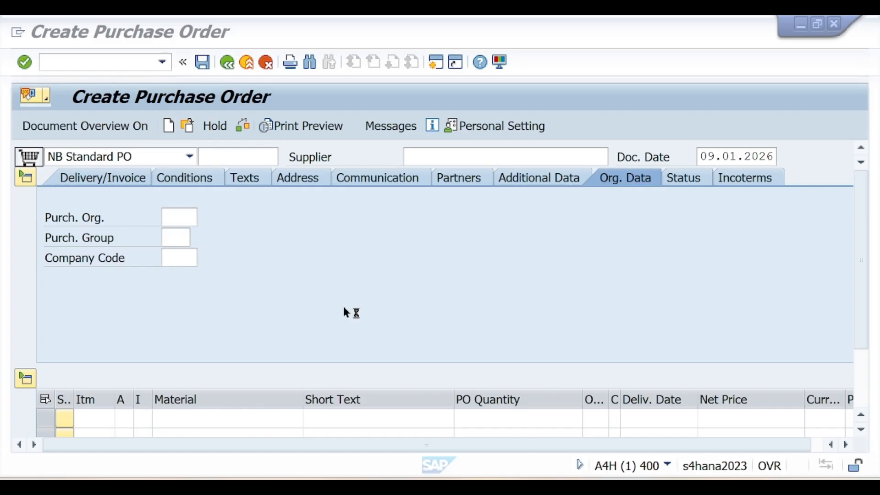
pyautogui.click(123, 63)
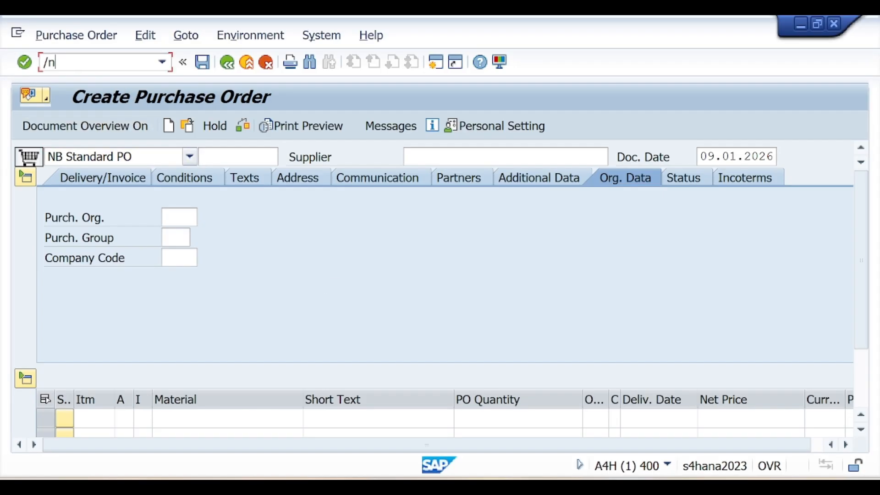
pyautogui.press('Return')
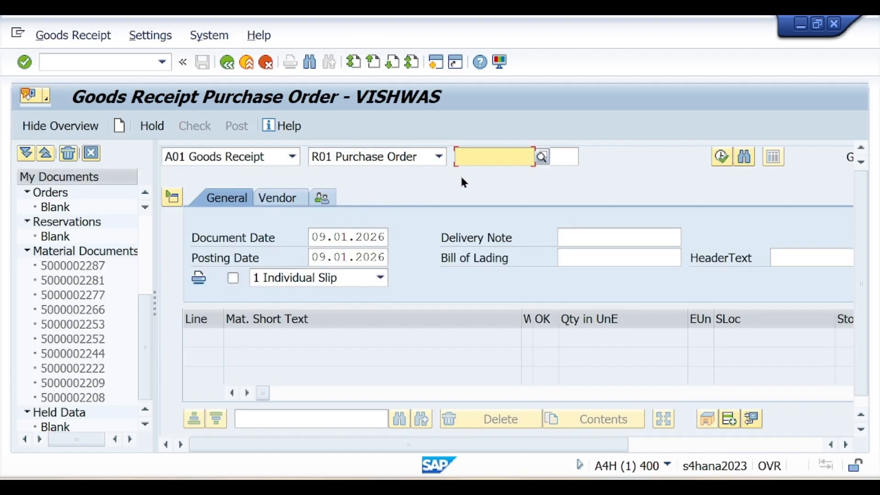
# Copy the Standard PO number from the MIGO line in the notes and try to load it in the goods receipt.
pyautogui.hotkey('alt', 'Tab')
pyautogui.moveTo(313, 233); pyautogui.dragTo(405, 233)
pyautogui.hotkey('ctrl', 'c')
pyautogui.hotkey('alt', 'Tab')
pyautogui.hotkey('ctrl', 'v')
pyautogui.press('Return')
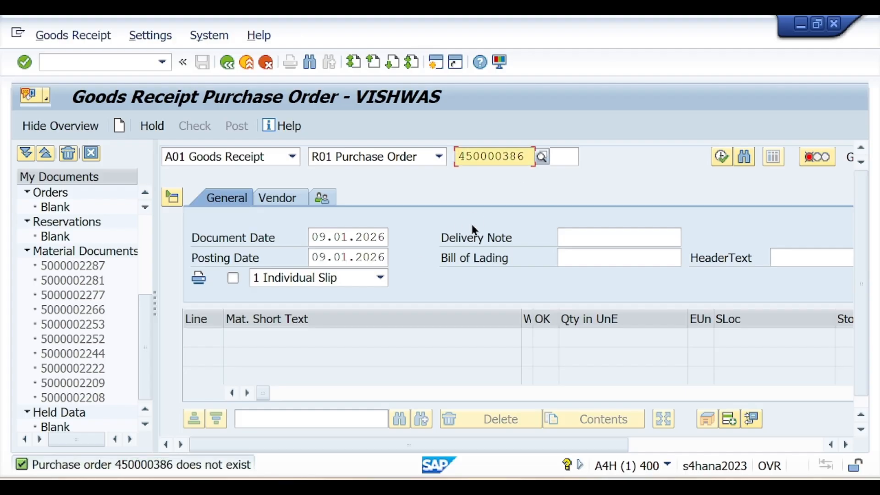
# Complete the Standard PO number under MIGO in the notes with the final digit 9, matching the ME21N section.
pyautogui.hotkey('alt', 'Tab')
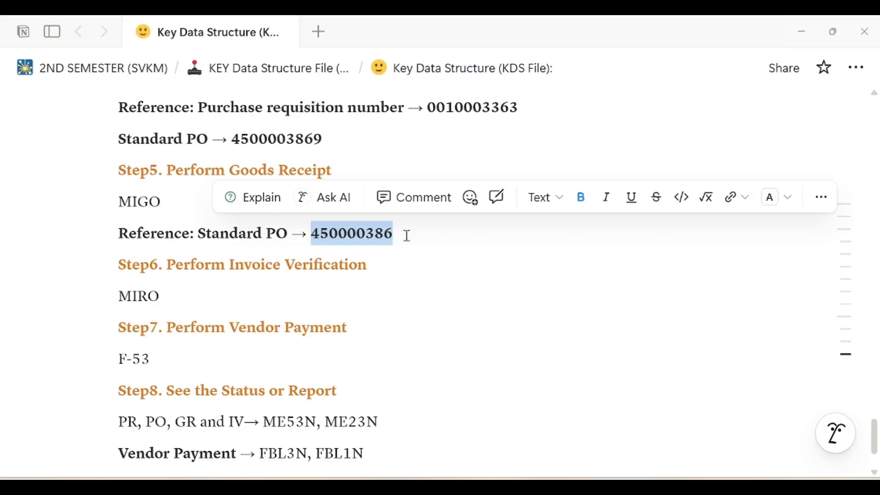
pyautogui.hotkey('alt', 'Tab')
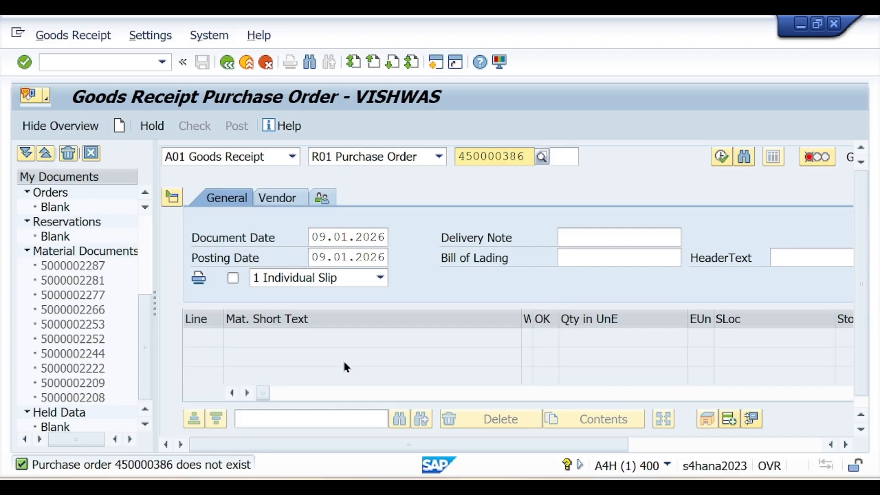
pyautogui.hotkey('alt', 'Tab')
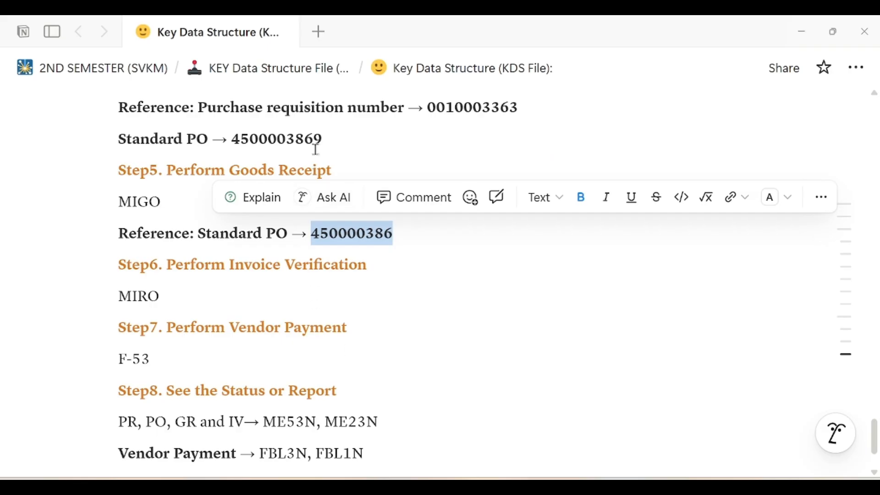
pyautogui.click(405, 236)
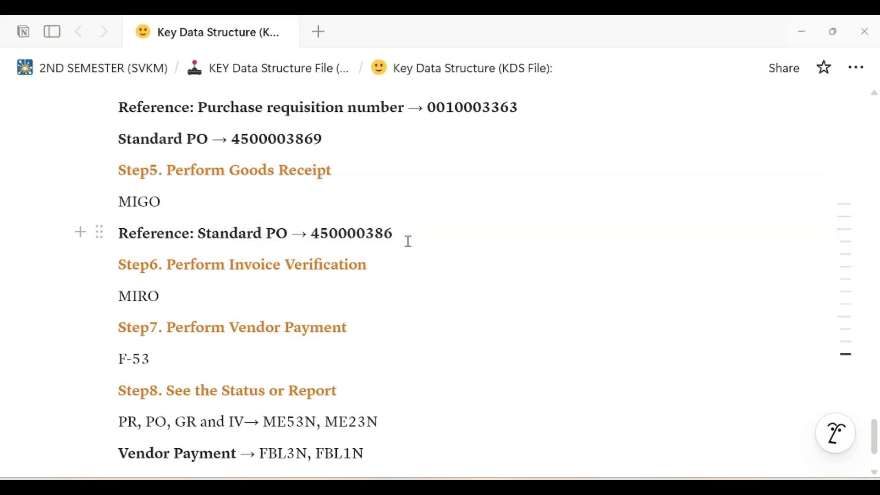
pyautogui.hotkey('alt', 'Tab')
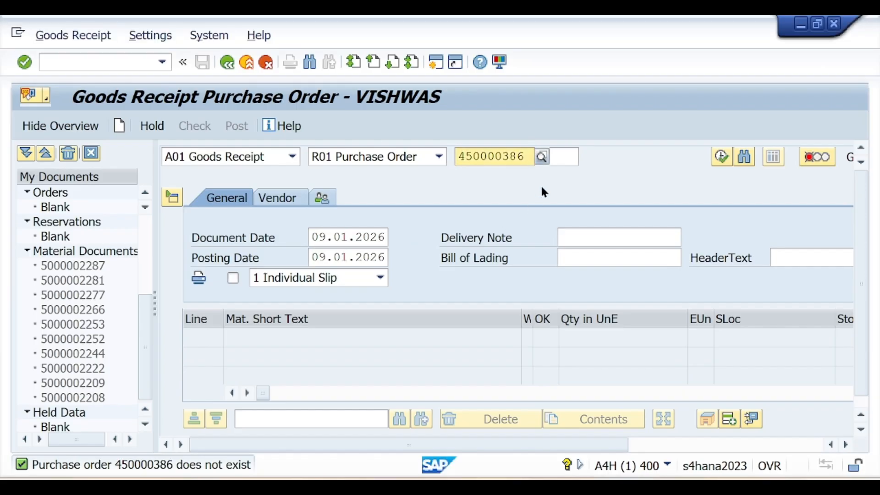
# Try to append the missing digit 9 to the purchase order number in the goods receipt.
pyautogui.click(529, 156)
pyautogui.write('9')
pyautogui.press('Return')
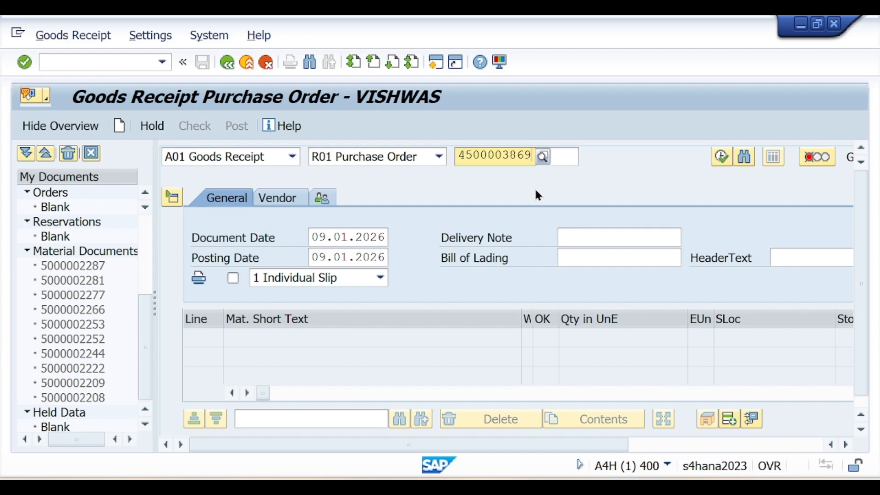
pyautogui.press('Return')
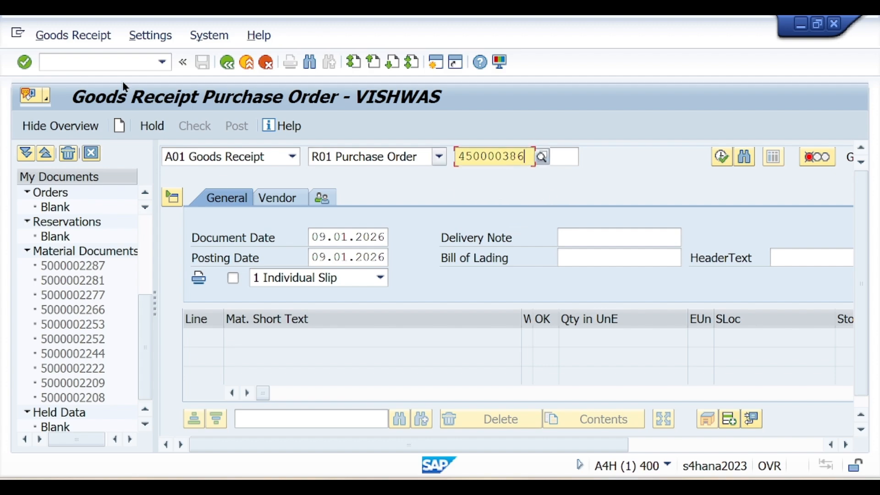
# Restart the transaction with /nMIGO and load the purchase order using the corrected Standard PO number copied from the notes.
pyautogui.click(104, 57)
pyautogui.write('/n')
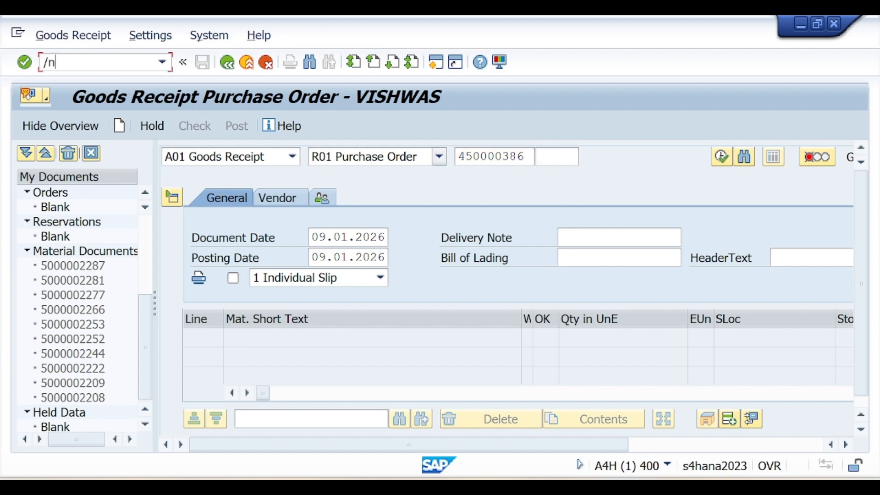
pyautogui.write('MIGO')
pyautogui.press('Return')
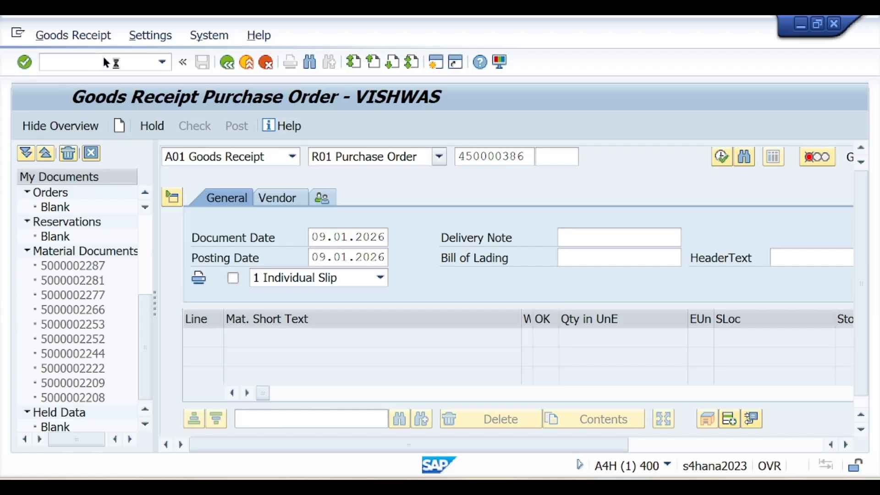
pyautogui.hotkey('alt', 'Tab')
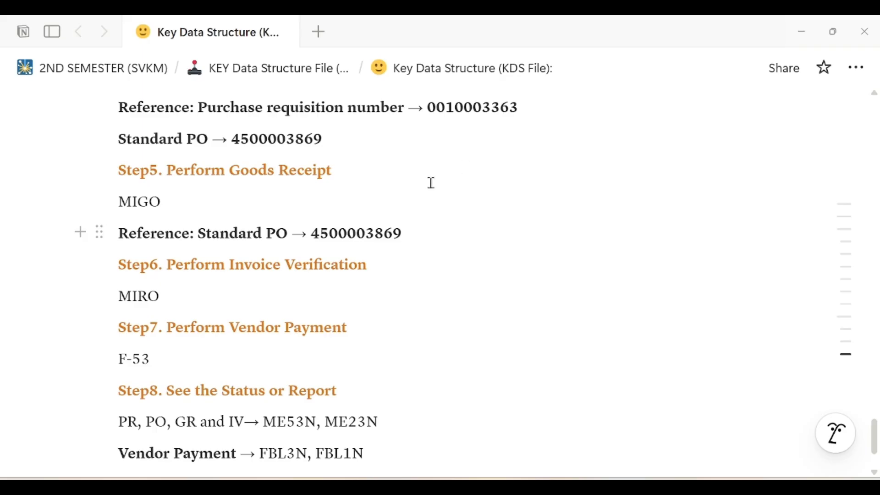
pyautogui.moveTo(316, 232); pyautogui.dragTo(400, 232)
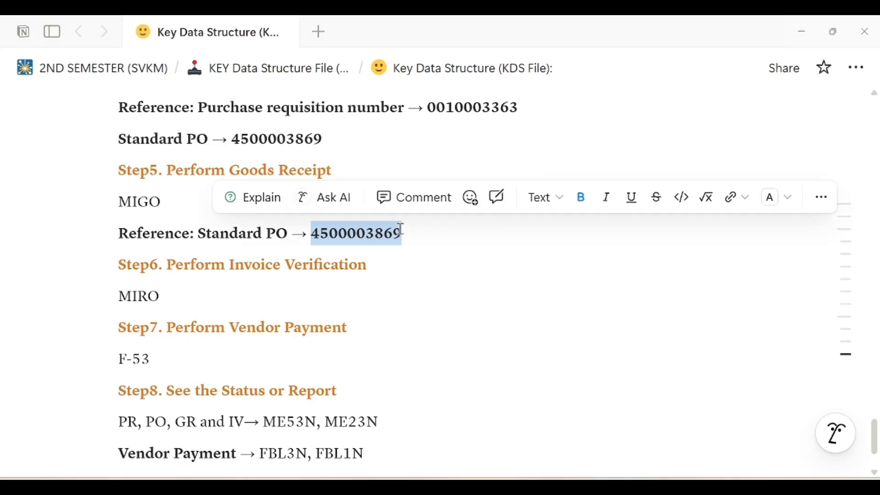
pyautogui.hotkey('alt', 'Tab')
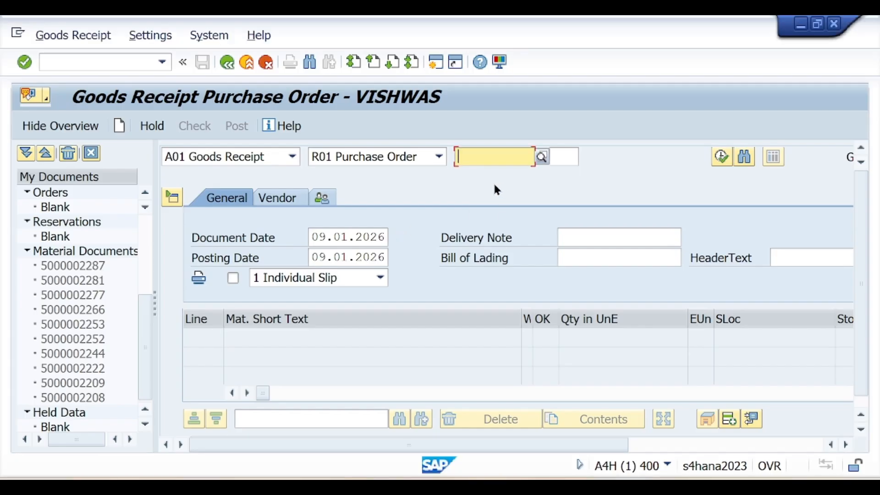
pyautogui.hotkey('ctrl', 'v')
pyautogui.press('Return')
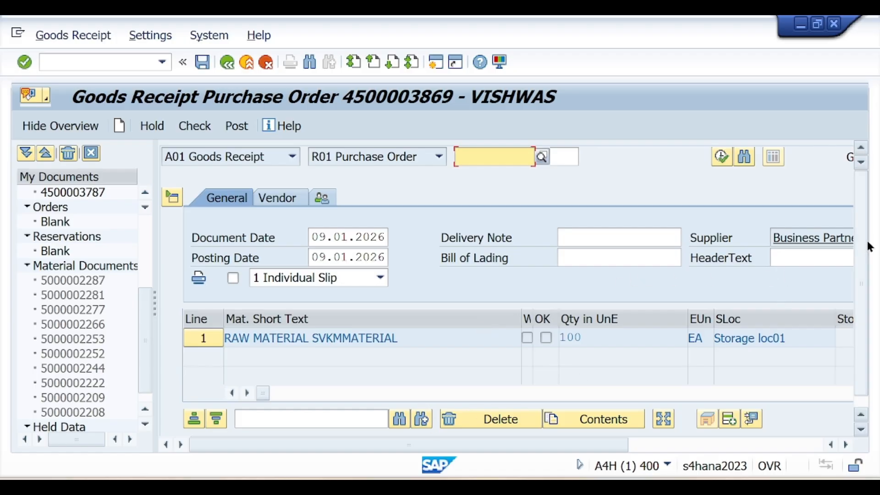
# Mark the RAW MATERIAL SVKMMATERIAL item as OK, then check and post the goods receipt.
pyautogui.scroll(-1, 866, 246)
pyautogui.moveTo(270, 381)
pyautogui.mouseDown()
pyautogui.moveTo(566, 387)
pyautogui.moveTo(777, 373)
pyautogui.moveTo(433, 394)
pyautogui.moveTo(267, 390)
pyautogui.mouseUp()
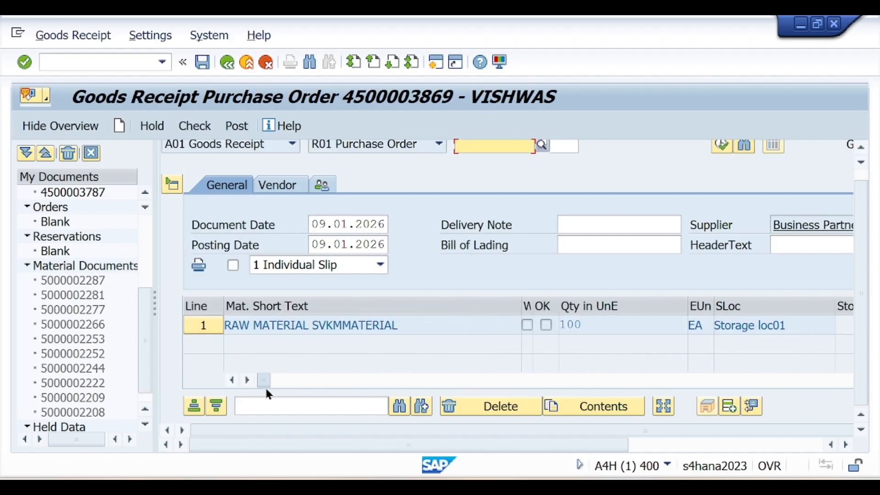
pyautogui.scroll(-5, 403, 318)
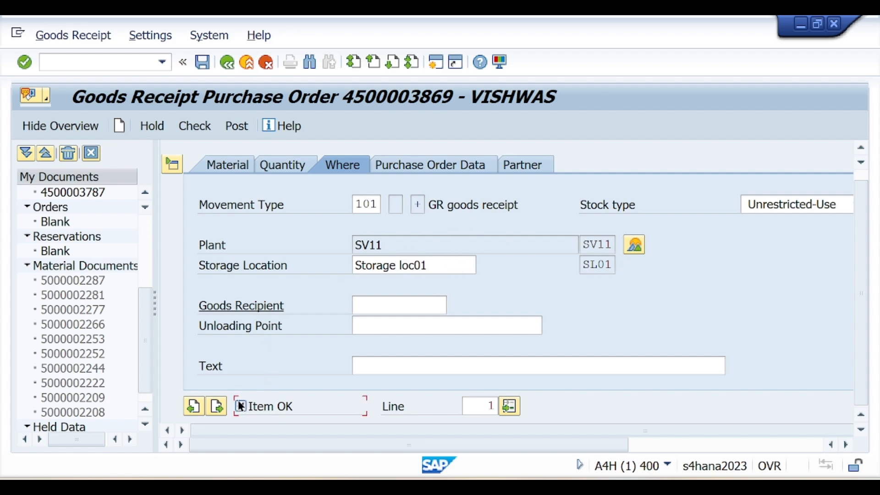
pyautogui.click(186, 129)
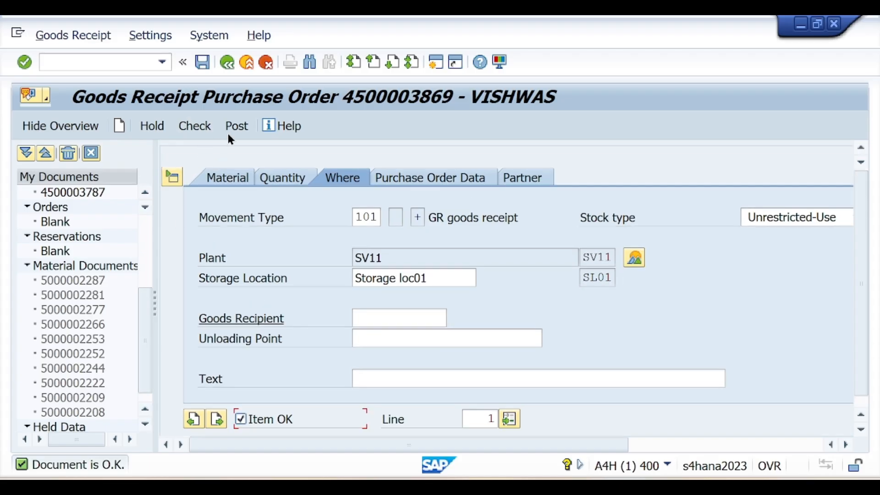
pyautogui.click(233, 133)
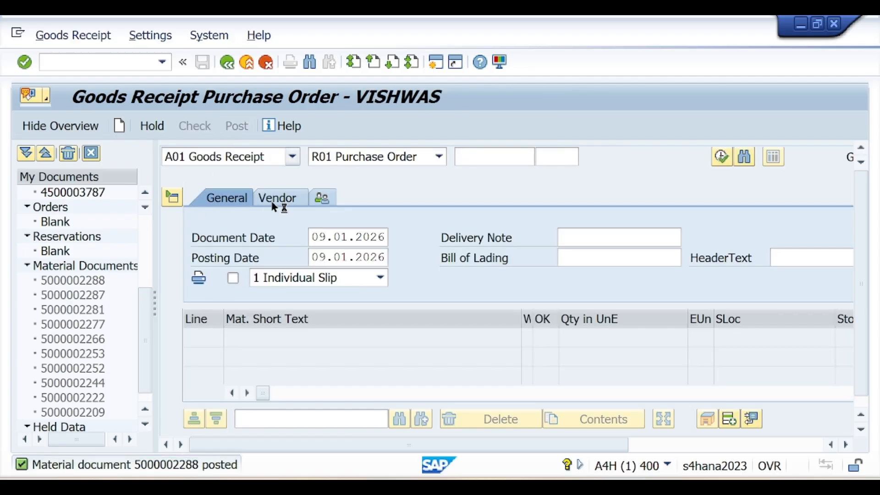
# Copy the posted material document number to a new line below MIRO in the notes and label it "Goods Receipt →".
pyautogui.moveTo(292, 360); pyautogui.dragTo(239, 361)
pyautogui.hotkey('ctrl', 'c')
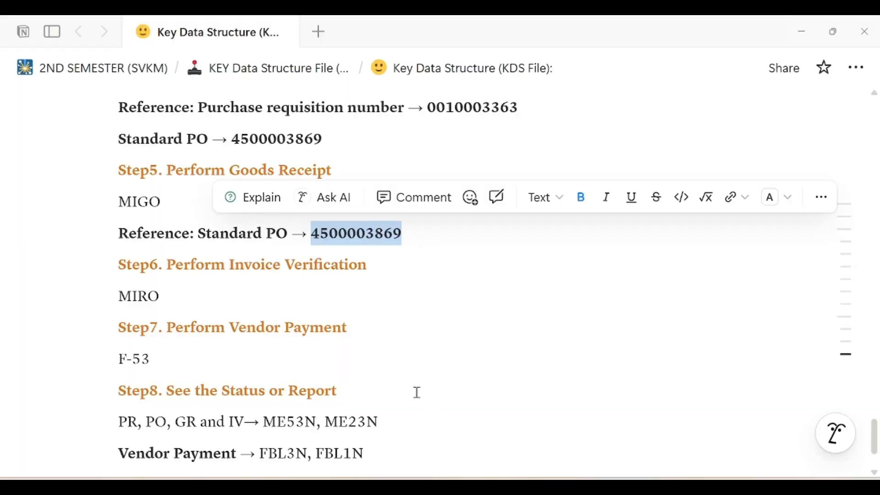
pyautogui.click(360, 296)
pyautogui.press('Return')
pyautogui.hotkey('ctrl', 'v')
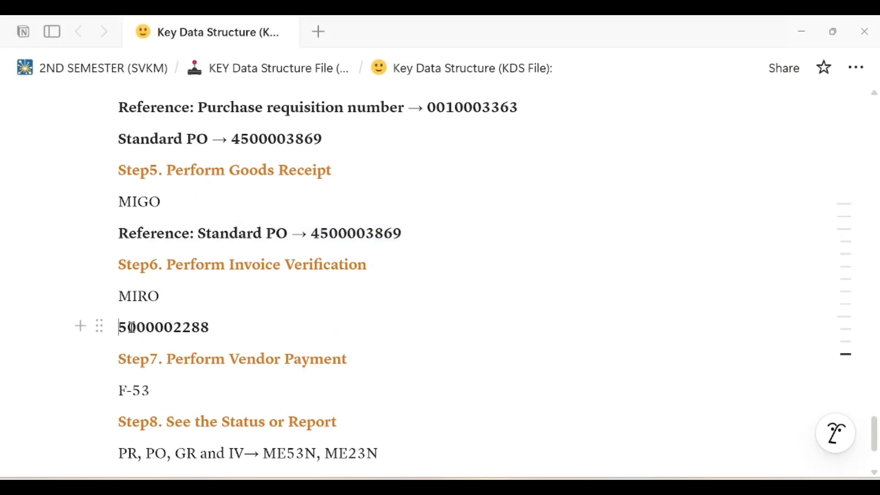
pyautogui.write('Goods ')
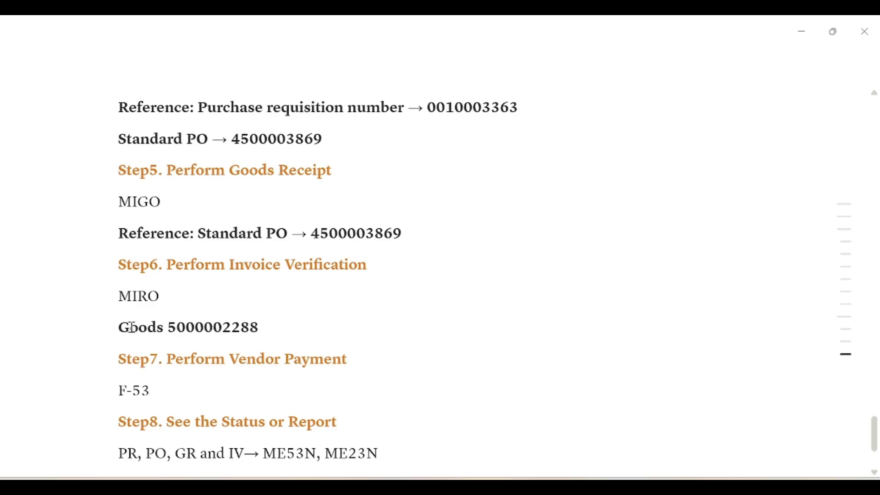
pyautogui.write('Receipt')
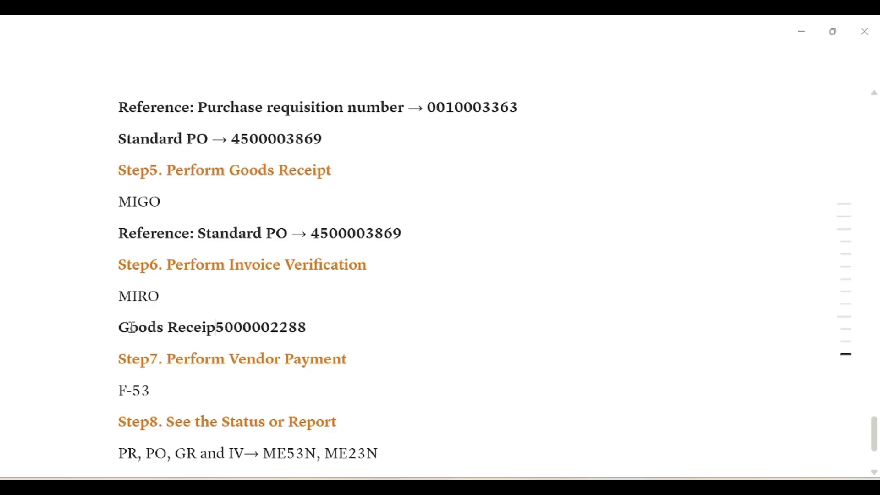
pyautogui.write(' ->')
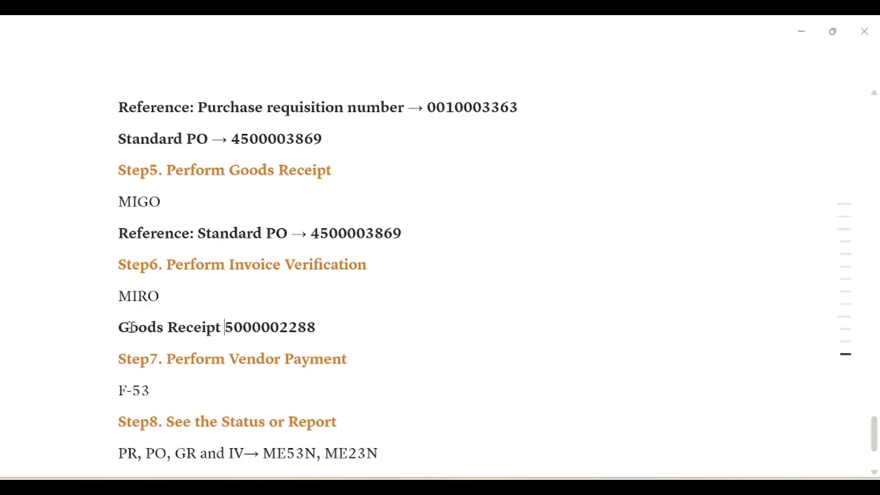
# Add the line "See the Stock:" below the Goods Receipt line in the notes, with an indented "MMBE" line under it.
pyautogui.hotkey('alt', 'Tab')
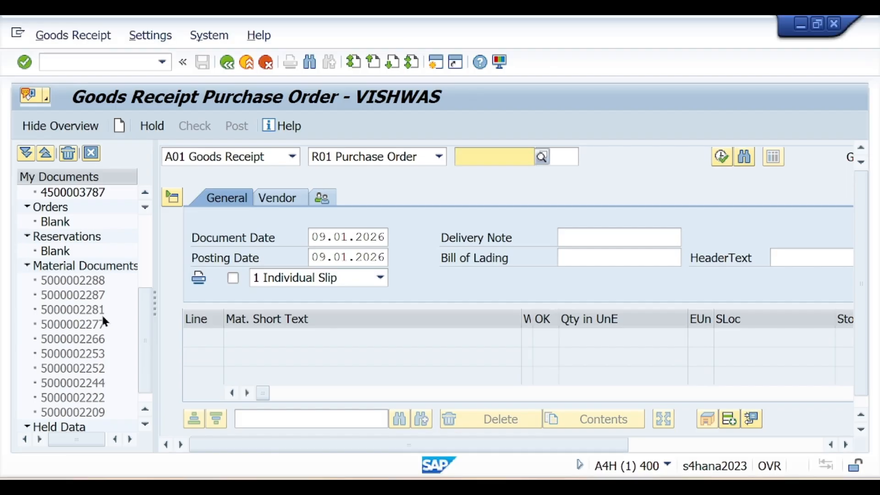
pyautogui.click(79, 60)
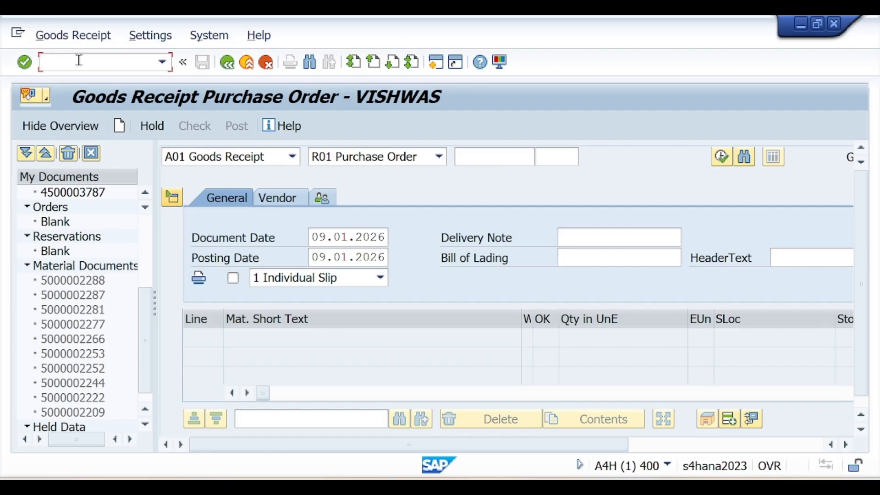
pyautogui.hotkey('alt', 'Tab')
pyautogui.press('Return')
pyautogui.write('Se')
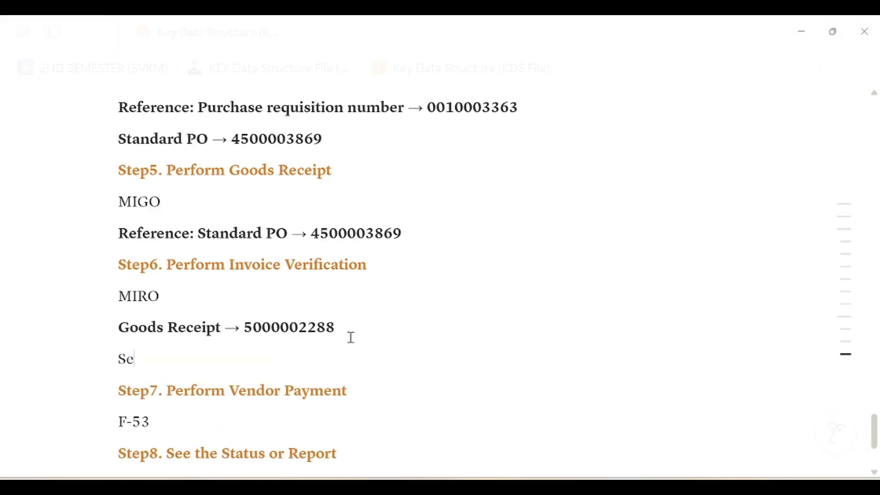
pyautogui.write('e the Steo')
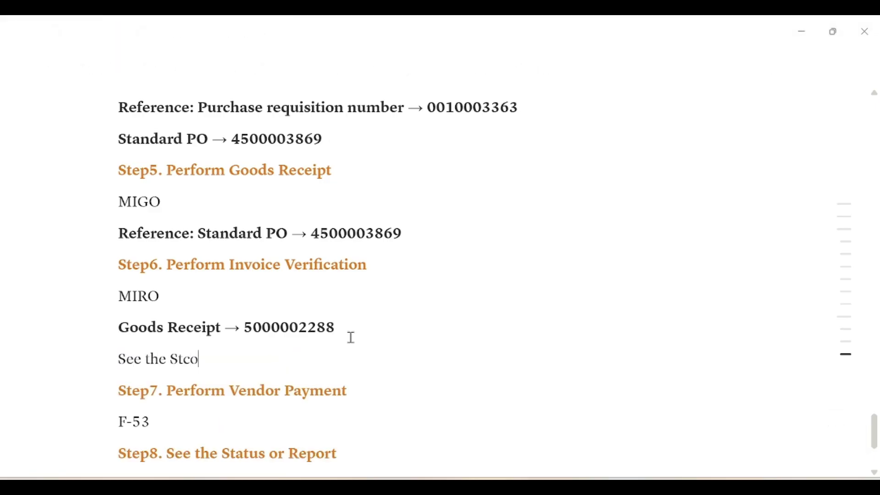
pyautogui.write('Stcok')
pyautogui.press('BackSpace')
pyautogui.press('Return')
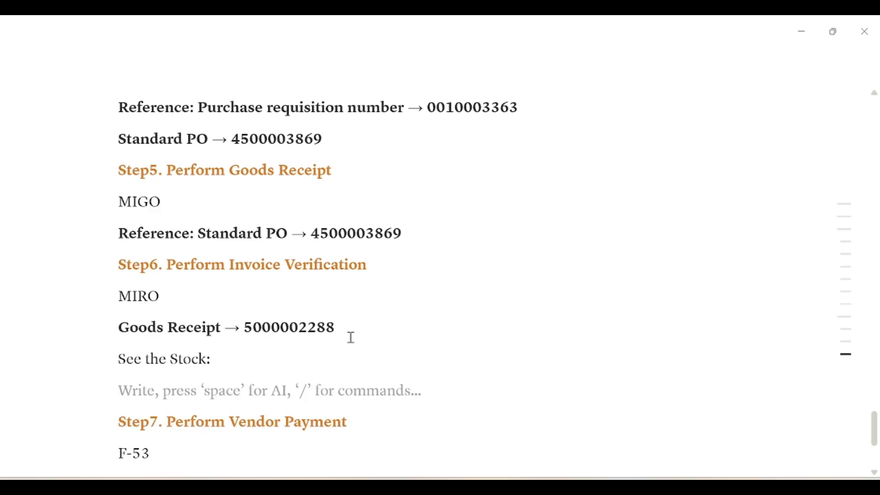
pyautogui.press('Tab')
pyautogui.write('M')
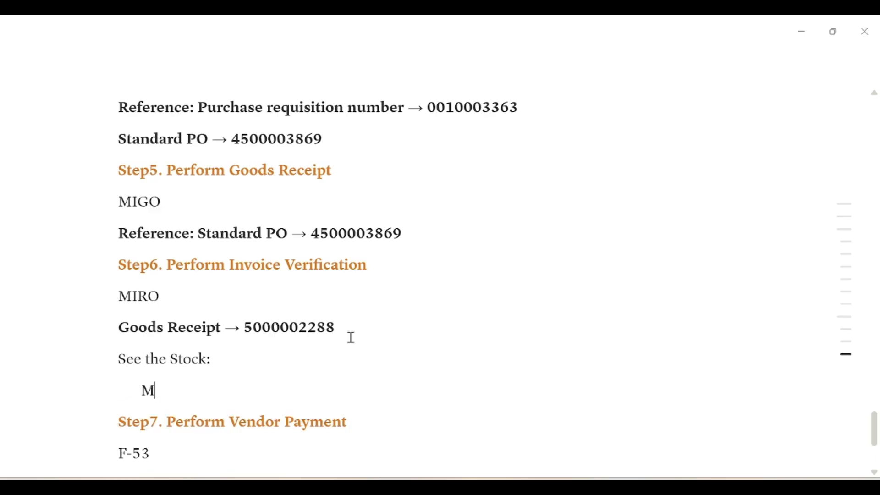
pyautogui.write('MBE')
# Prefix the "See the Stock:" line with "Note: " and colour both that line and the MMBE line orange.
pyautogui.click(119, 359)
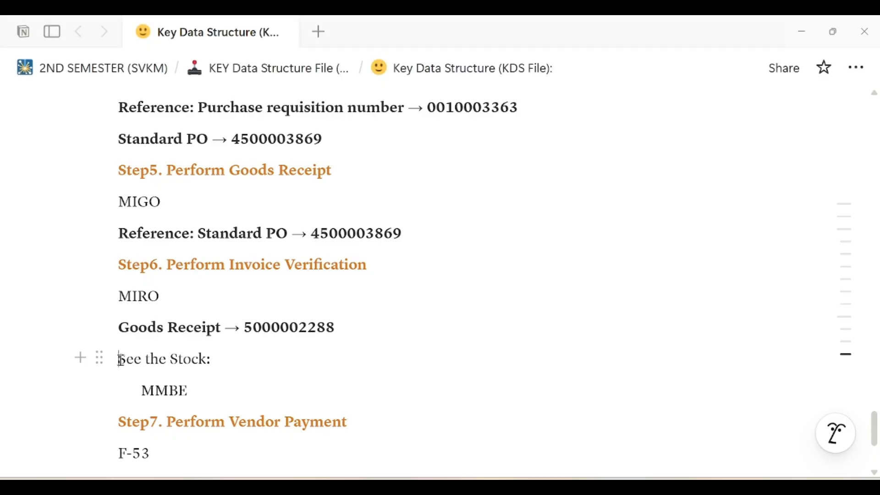
pyautogui.write('Note')
pyautogui.press('BackSpace')
pyautogui.write(':')
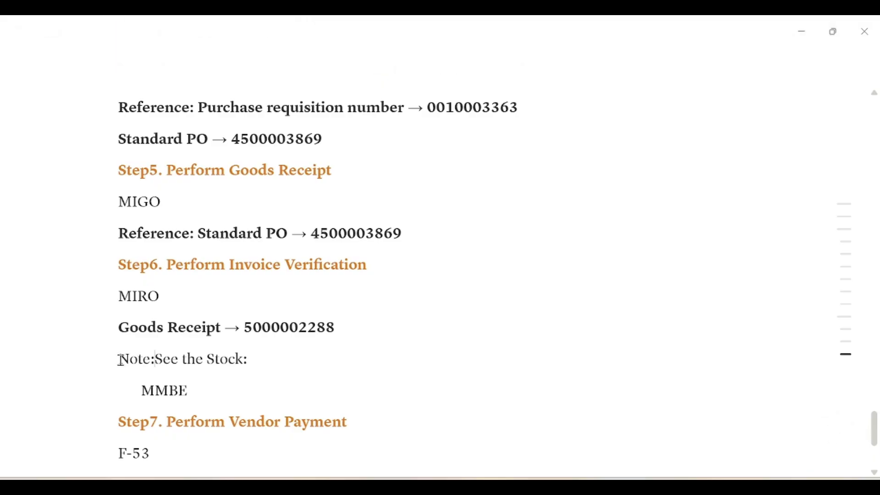
pyautogui.moveTo(197, 390); pyautogui.dragTo(122, 360)
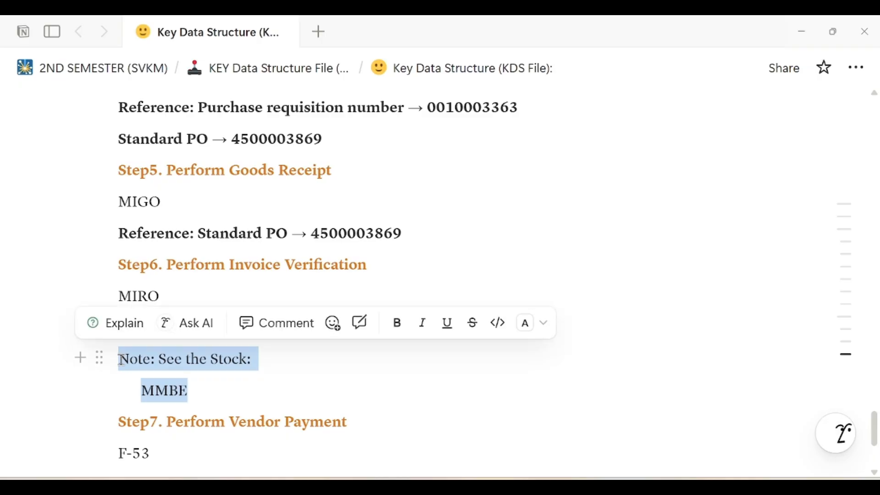
pyautogui.hotkey('ctrl', 'shift', 'h')
pyautogui.click(232, 382)
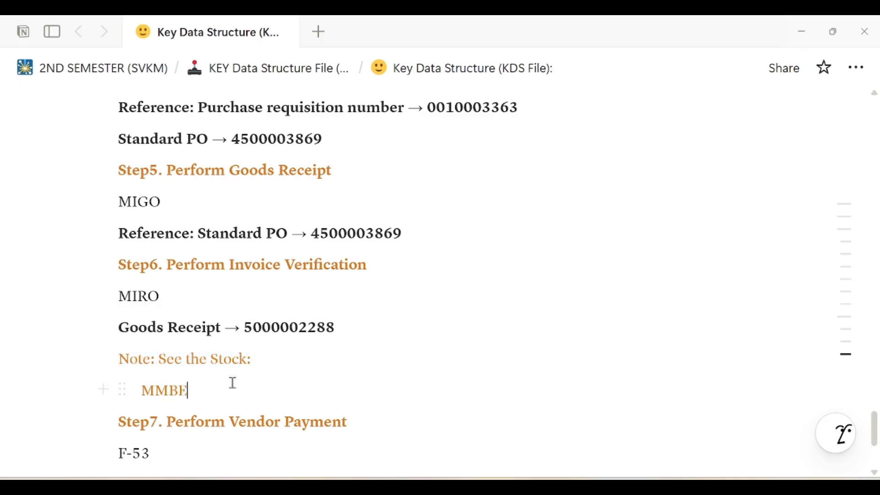
# Switch to SAP, start /nMMBE and run the stock overview for material SVKMMATERIAL in plant SV11.
pyautogui.hotkey('alt', 'Tab')
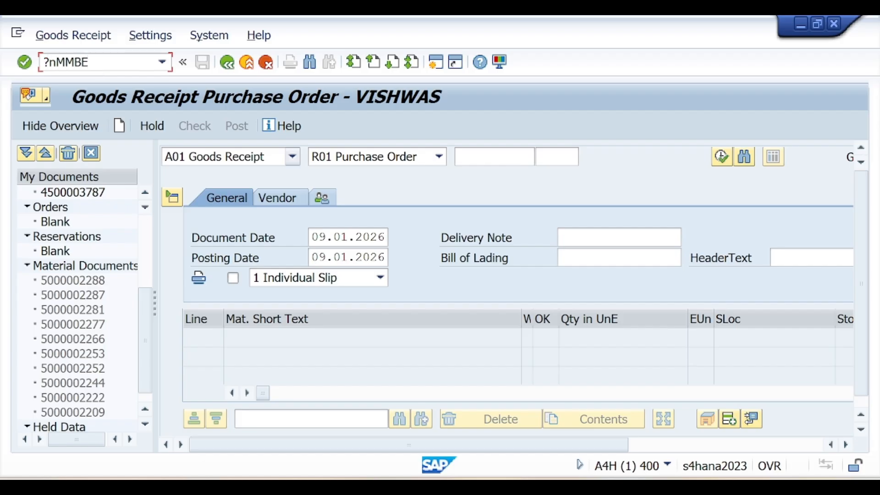
pyautogui.click(48, 63)
pyautogui.write('/nMMBE')
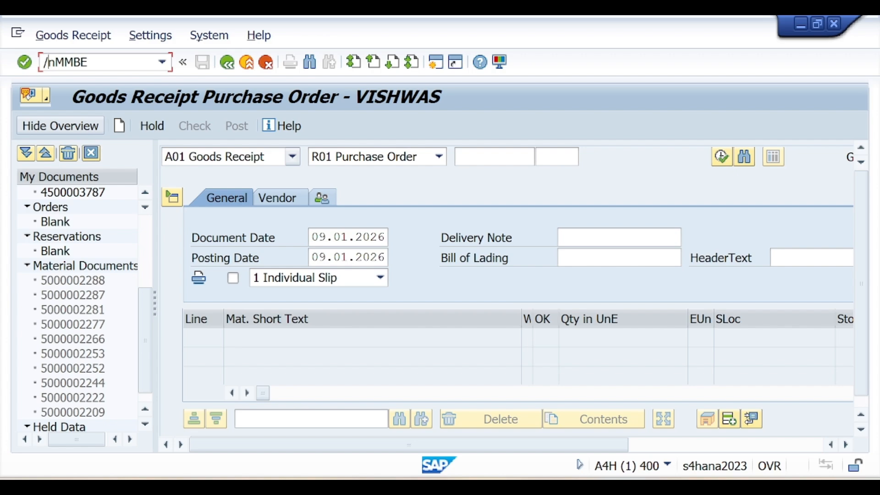
pyautogui.press('Return')
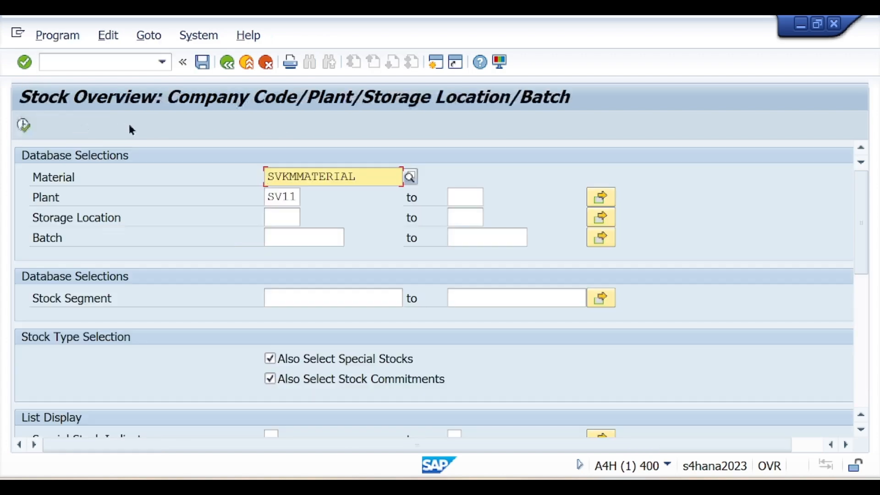
pyautogui.click(23, 125)
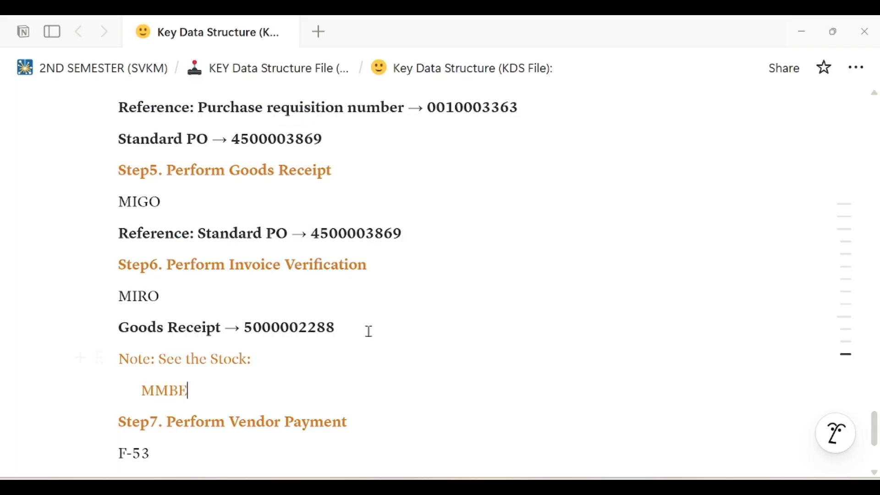
# In the notes, move the Goods Receipt, "Note: See the Stock:" and MMBE lines from Step6 to below the Standard PO reference in Step5.
pyautogui.write('E')
pyautogui.scroll(-3, 353, 334)
pyautogui.scroll(-3, 353, 334)
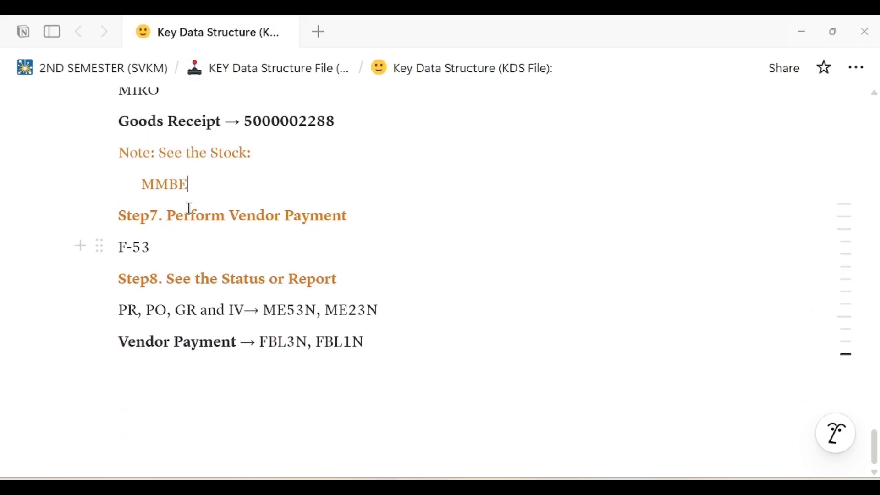
pyautogui.click(197, 251)
pyautogui.scroll(3, 285, 220)
pyautogui.scroll(-2, 285, 223)
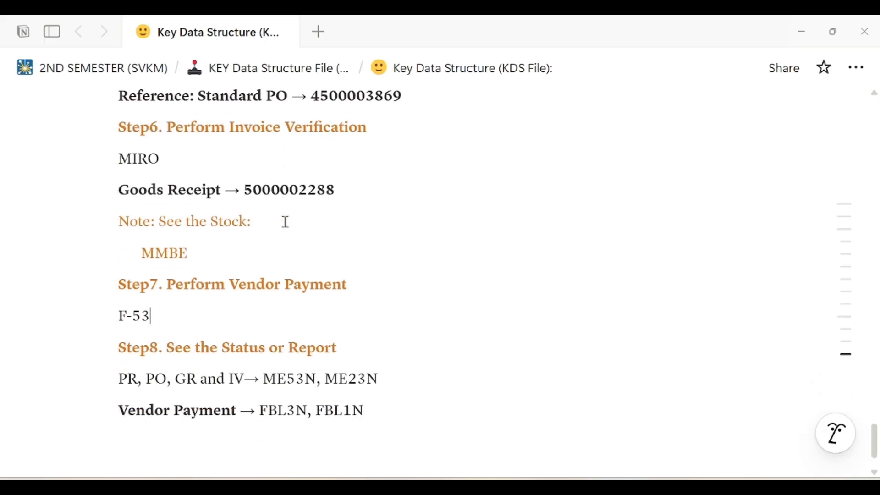
pyautogui.scroll(2, 285, 222)
pyautogui.moveTo(119, 256); pyautogui.dragTo(233, 308)
pyautogui.hotkey('ctrl', 'c')
pyautogui.press('BackSpace')
pyautogui.click(403, 167)
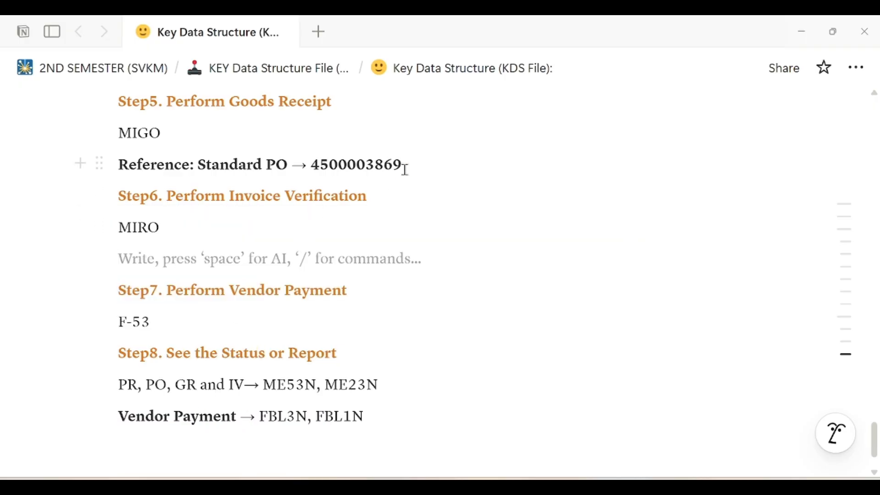
pyautogui.press('Return')
pyautogui.hotkey('ctrl', 'v')
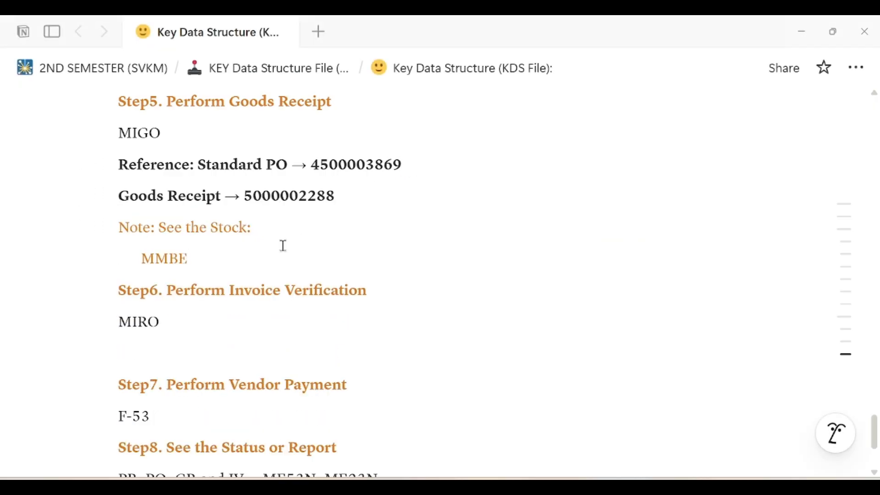
pyautogui.scroll(-2, 178, 284)
pyautogui.click(178, 284)
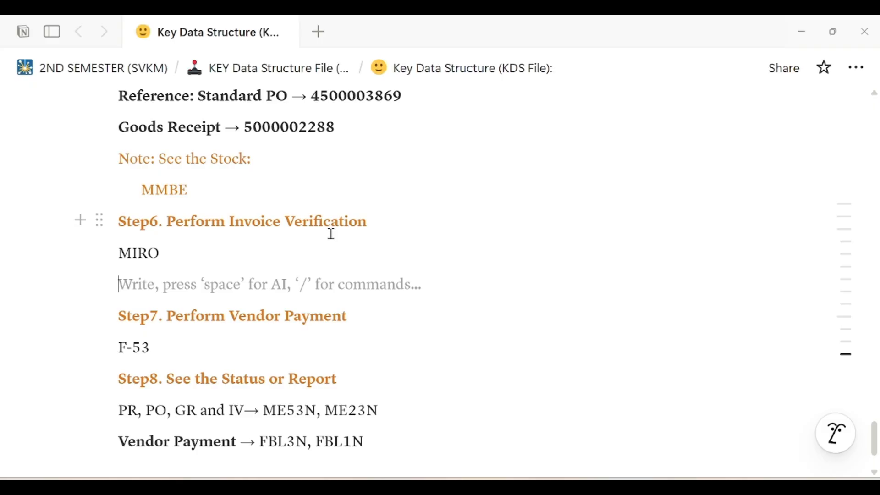
# Switch to SAP and start the incoming invoice transaction with /nMIRO.
pyautogui.hotkey('alt', 'Tab')
pyautogui.click(87, 63)
pyautogui.write('/nMIRO')
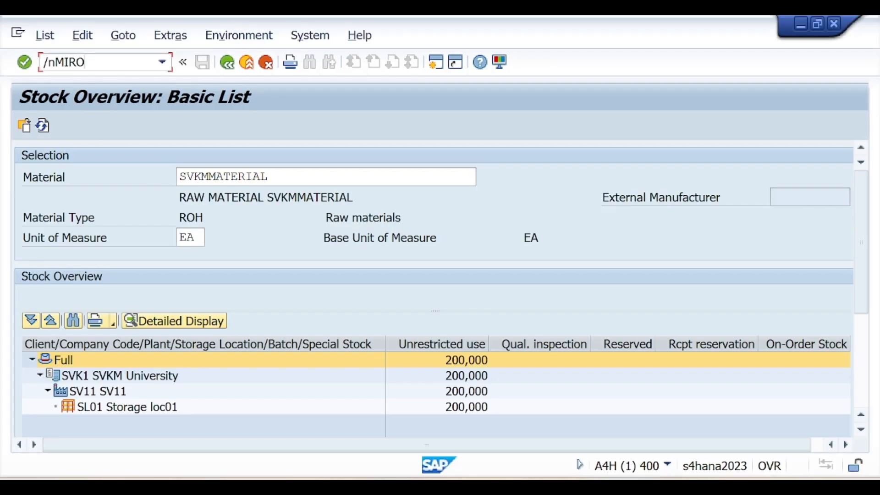
pyautogui.press('Return')
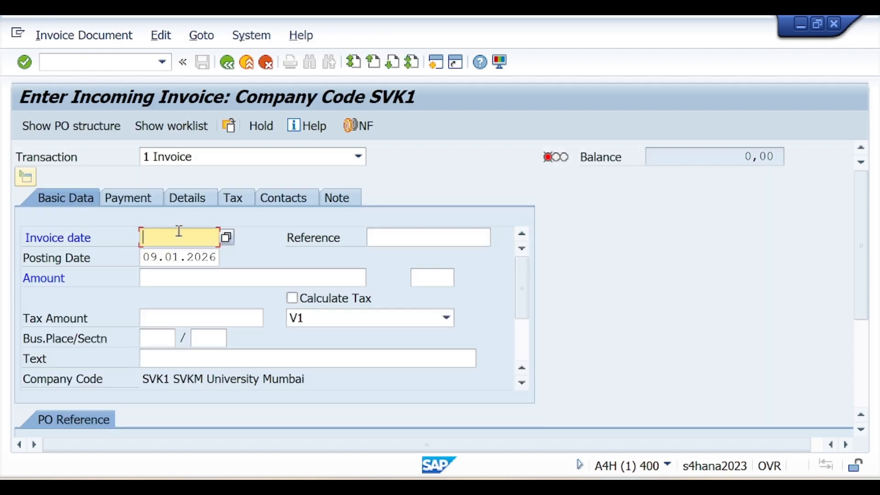
# Set the invoice date to 09.01.2026 and turn on Calculate Tax with tax code T0.
pyautogui.write('09')
pyautogui.press('Down')
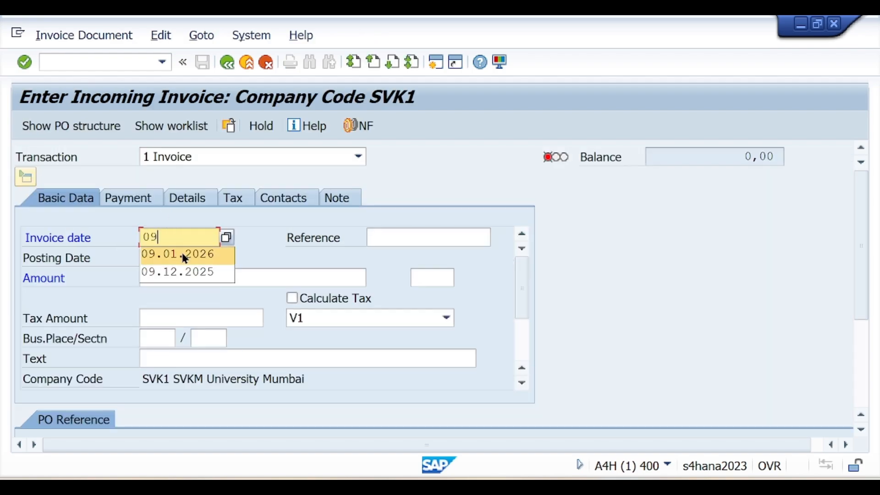
pyautogui.press('Return')
pyautogui.click(292, 299)
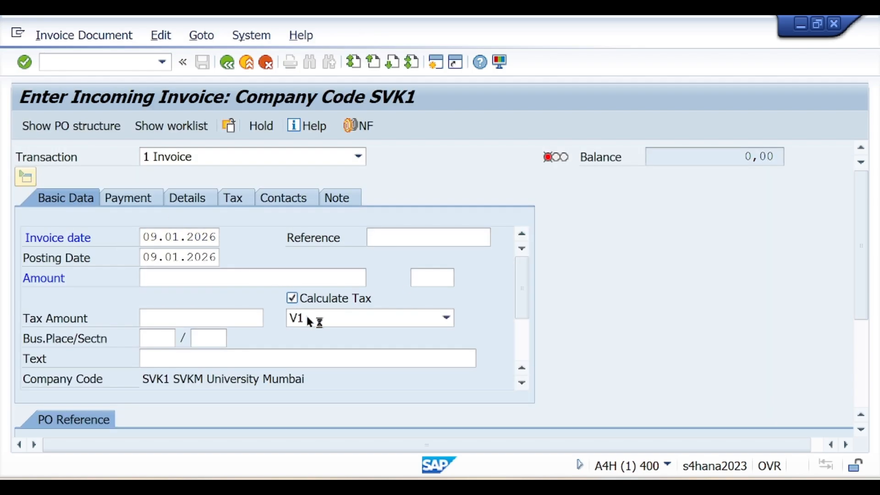
pyautogui.click(307, 318)
pyautogui.click(310, 407)
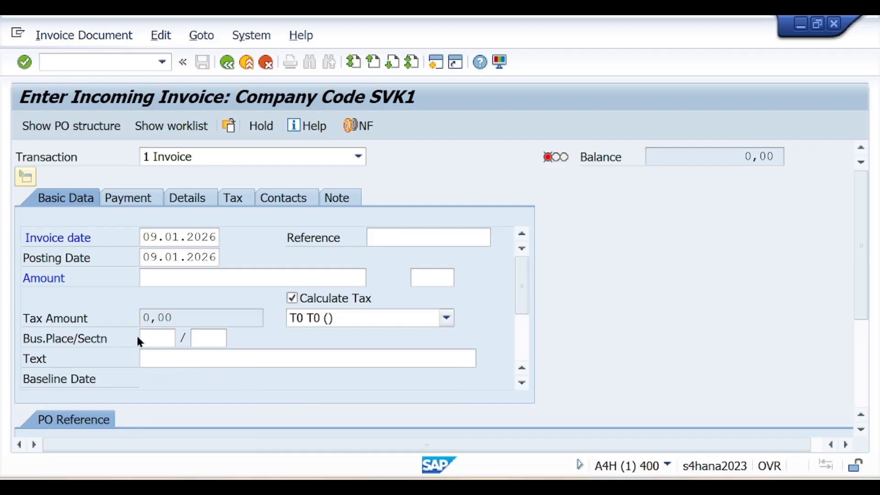
# Set the business place to SVK1 and the invoice text to "Vendor Payment Source List and Purchase Info Recor".
pyautogui.click(156, 337)
pyautogui.click(182, 339)
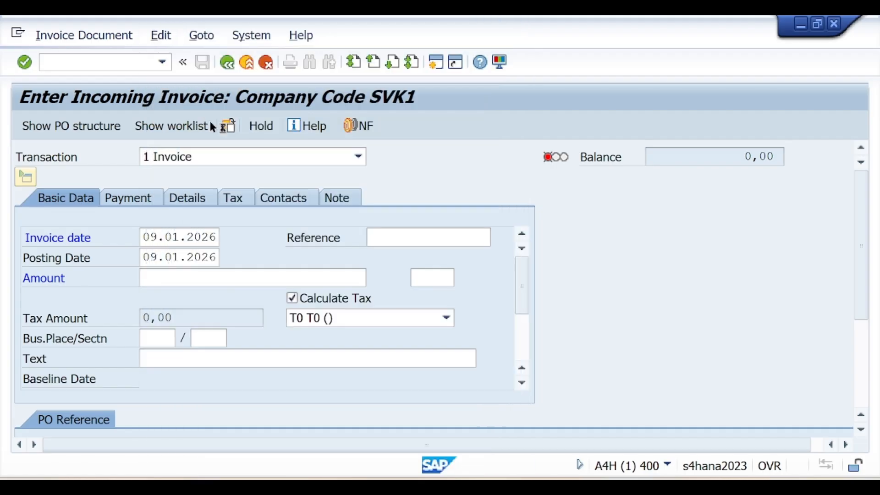
pyautogui.click(178, 356)
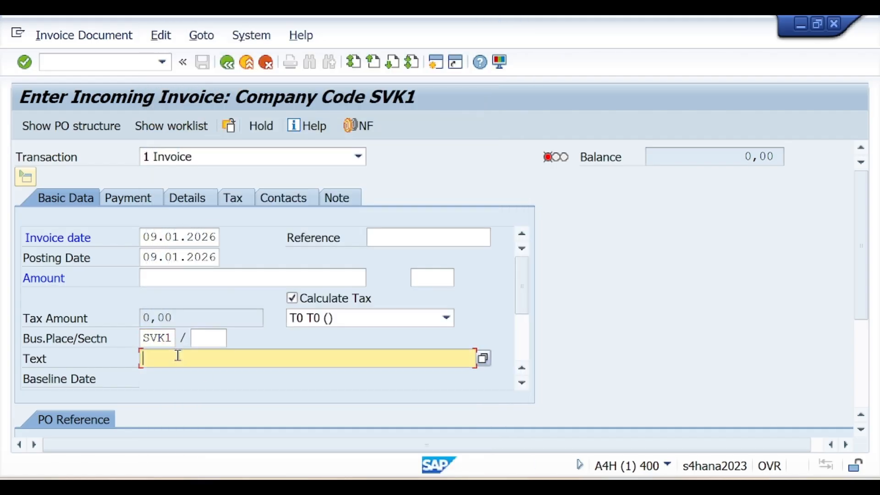
pyautogui.write('Vendo')
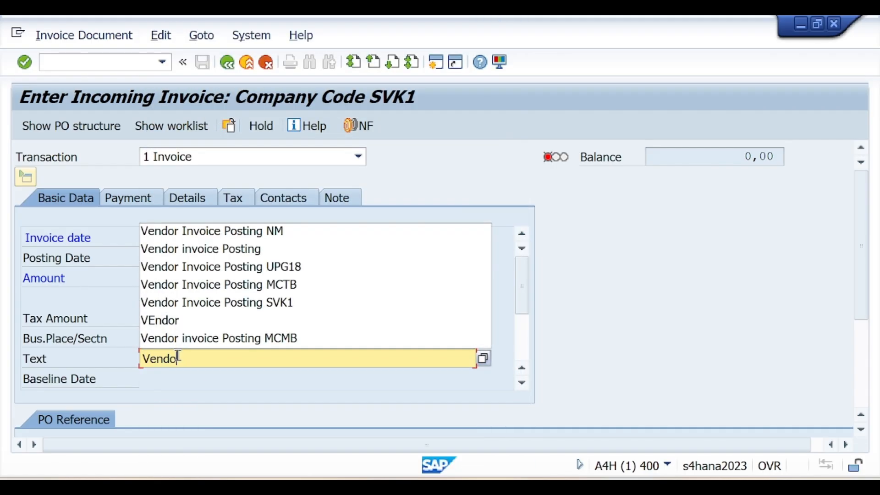
pyautogui.write('r Payment Source List and Purchase Info Recor')
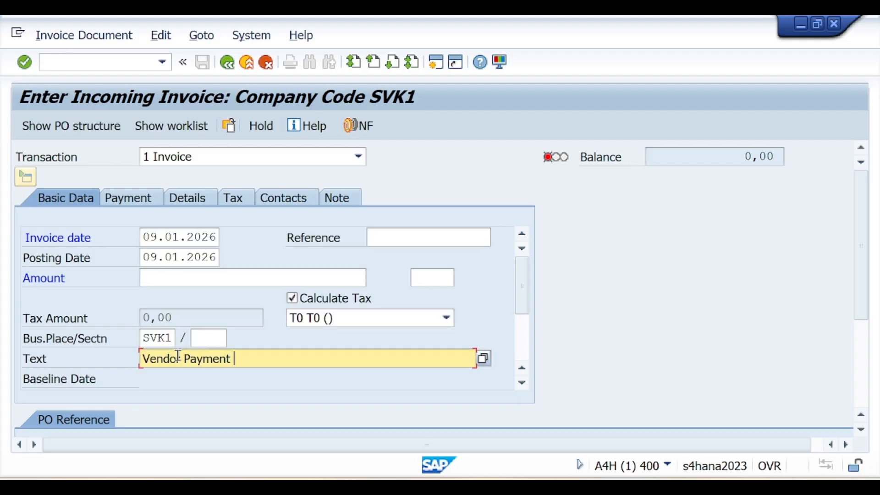
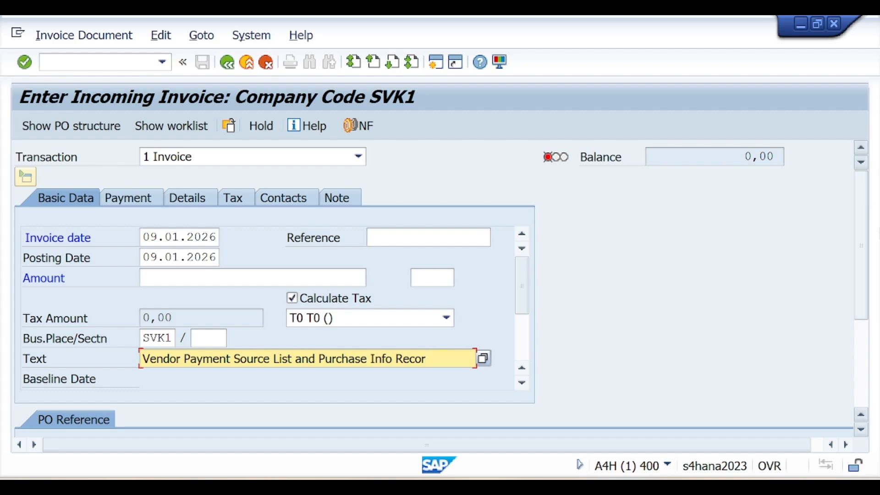
# Switch to the notes and copy the "Reference: Standard PO" line from Step5 to the empty line below MIRO.
pyautogui.scroll(-5, 870, 217)
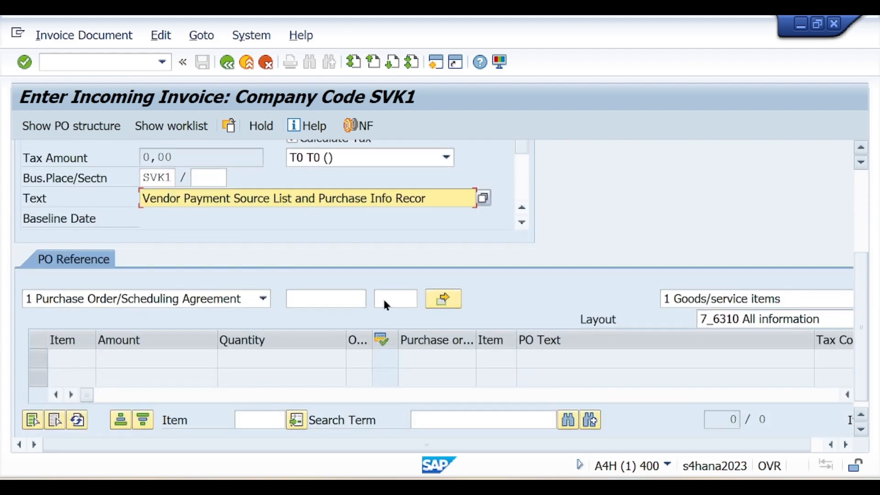
pyautogui.click(302, 297)
pyautogui.hotkey('alt', 'Tab')
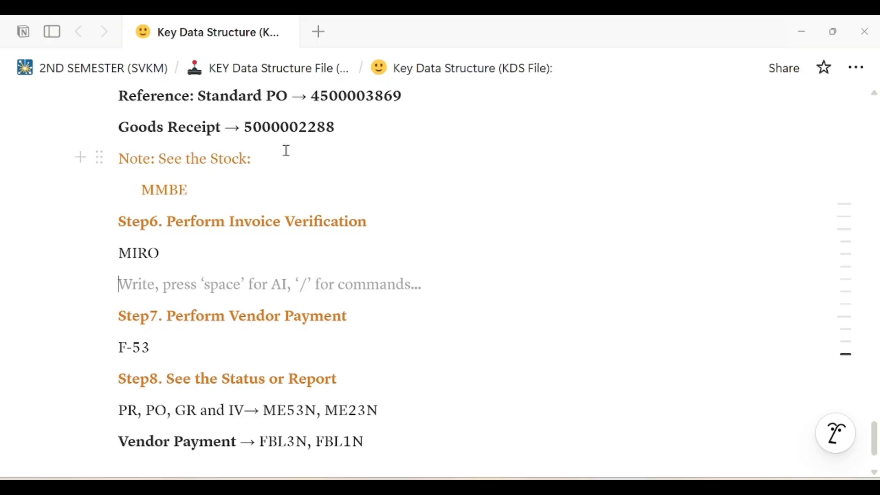
pyautogui.scroll(2, 342, 98)
pyautogui.click(342, 98)
pyautogui.scroll(2, 428, 181)
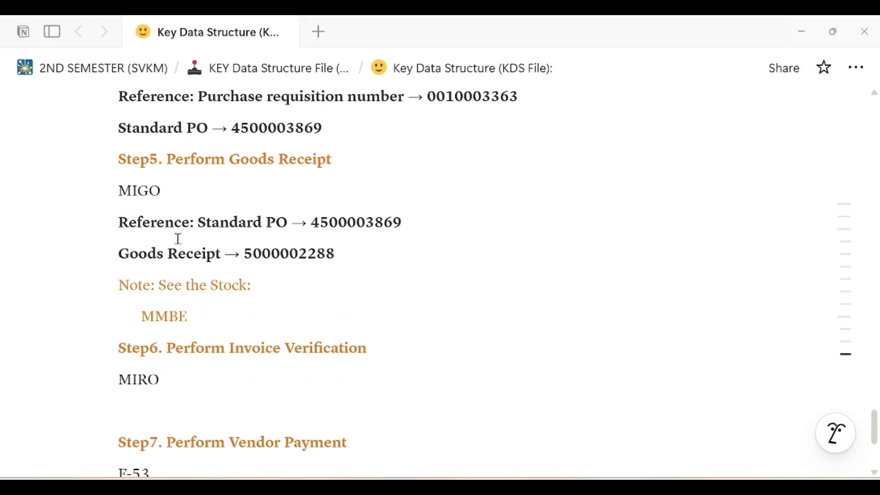
pyautogui.moveTo(119, 223); pyautogui.dragTo(412, 229)
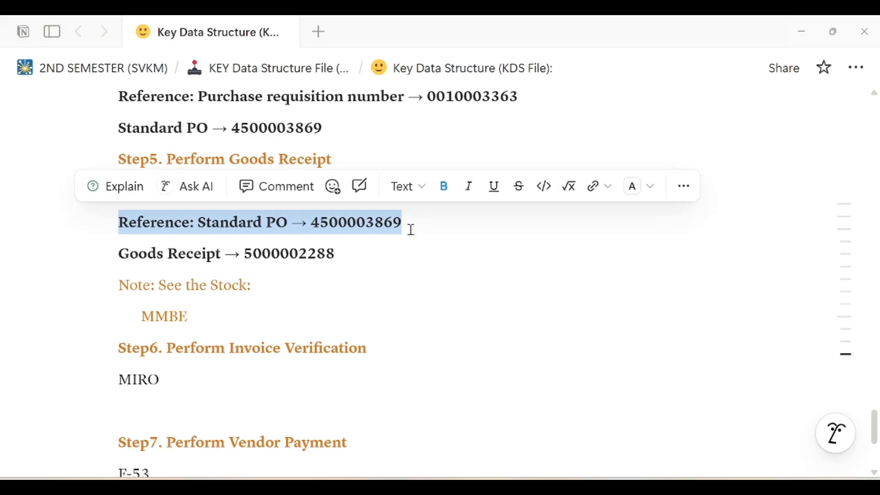
pyautogui.hotkey('ctrl', 'c')
pyautogui.click(154, 401)
pyautogui.hotkey('ctrl', 'v')
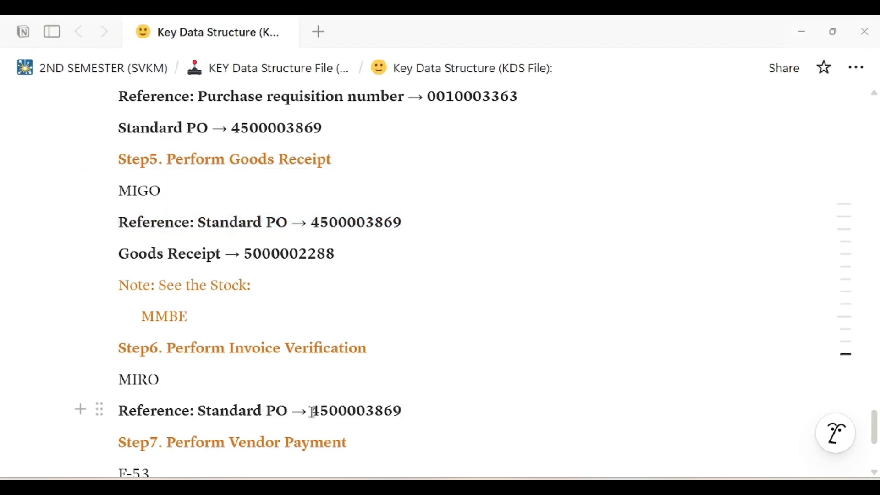
# Copy the Standard PO number from the notes into the SAP invoice's purchase order reference and load its items.
pyautogui.moveTo(313, 412); pyautogui.dragTo(413, 412)
pyautogui.hotkey('alt', 'Tab')
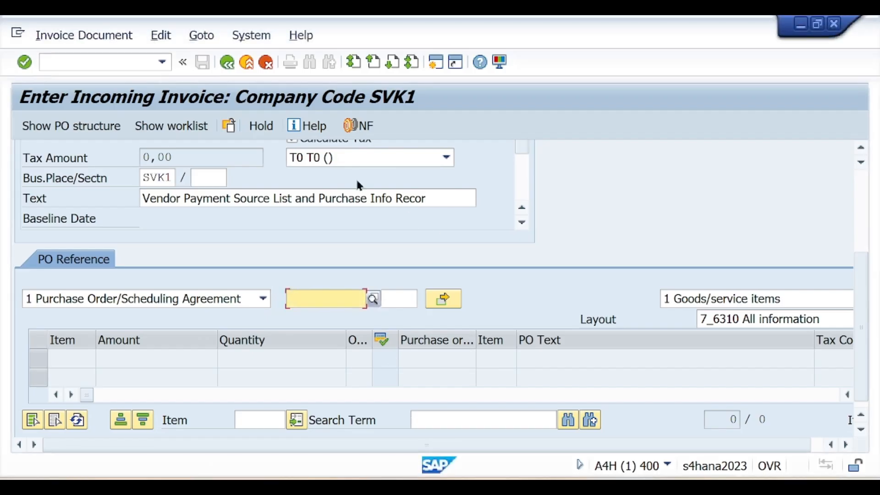
pyautogui.scroll(2, 458, 282)
pyautogui.click(362, 353)
pyautogui.hotkey('ctrl', 'v')
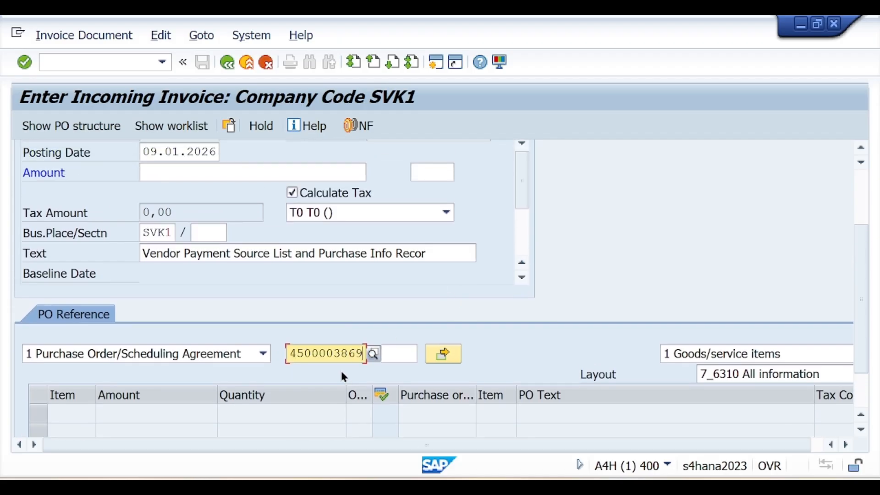
pyautogui.press('Return')
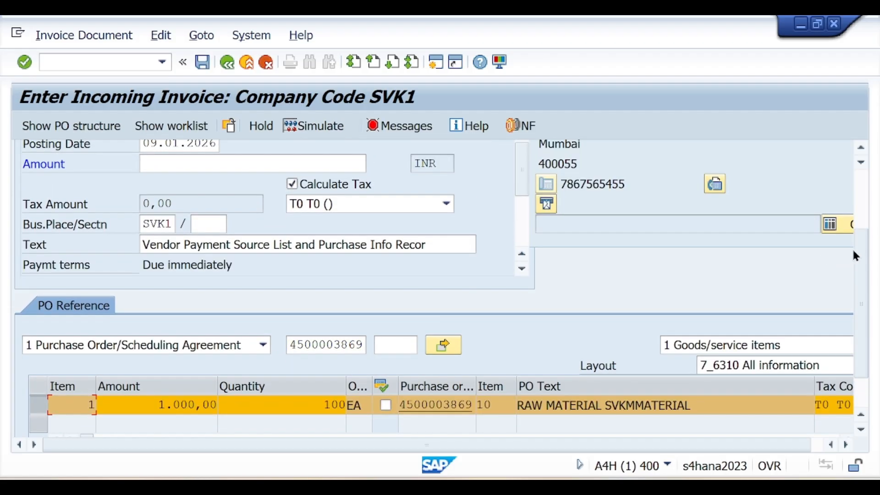
# Set the invoice amount to 1000 INR and update the balance.
pyautogui.moveTo(859, 243); pyautogui.dragTo(848, 183)
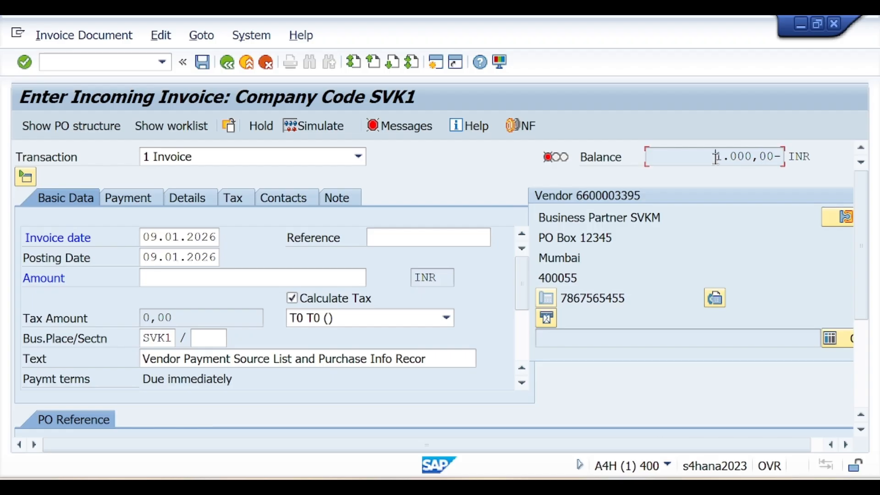
pyautogui.moveTo(715, 157); pyautogui.dragTo(752, 156)
pyautogui.click(317, 277)
pyautogui.write('1000')
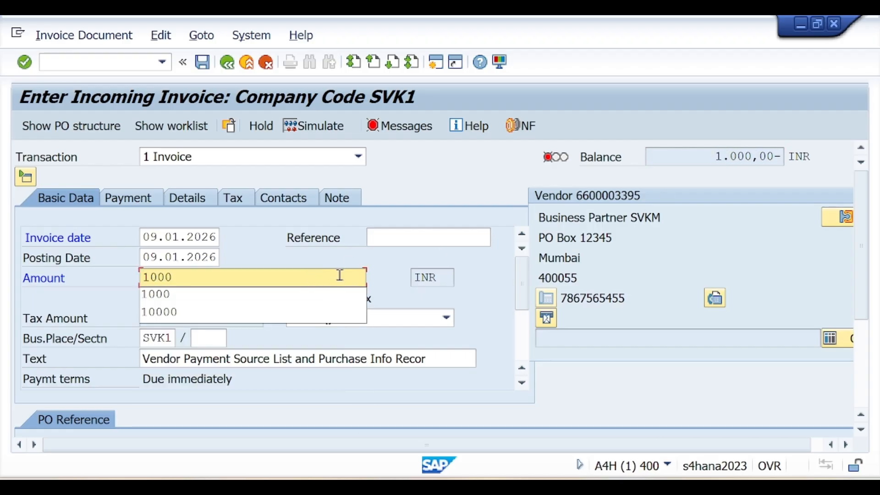
pyautogui.press('Return')
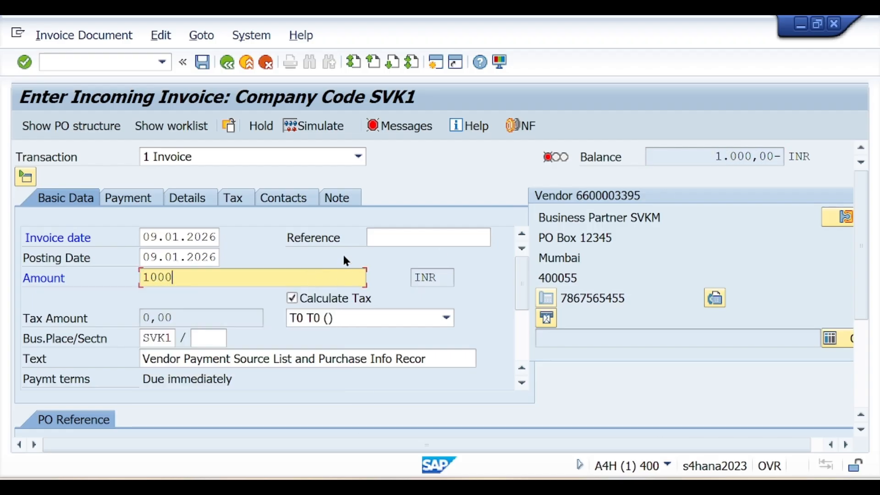
pyautogui.press('Return')
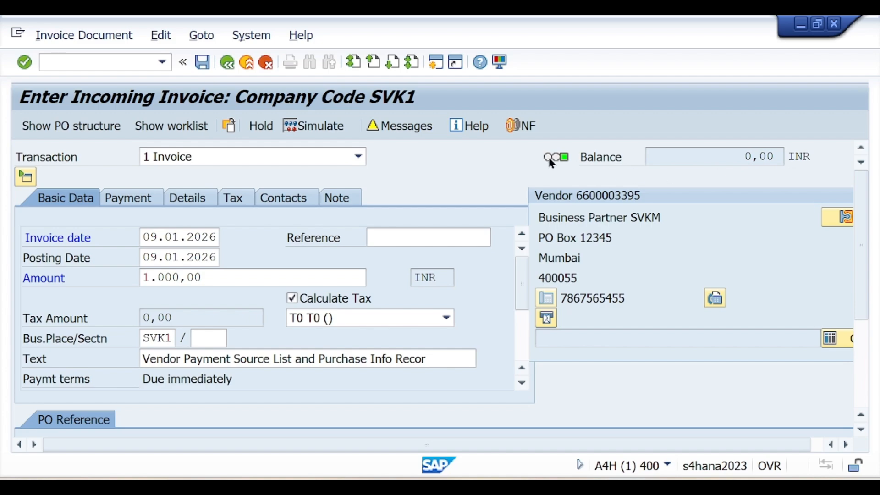
# Simulate and post the incoming invoice, and copy the new document number from the details of its status message.
pyautogui.click(322, 131)
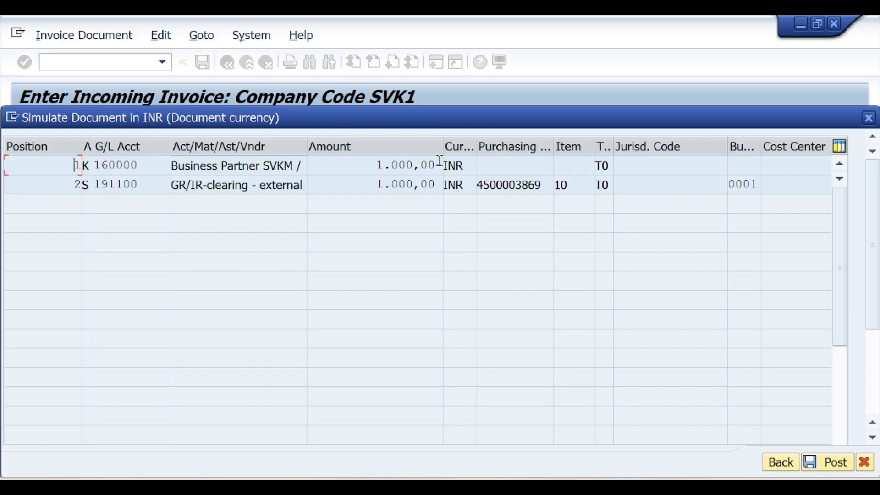
pyautogui.click(833, 463)
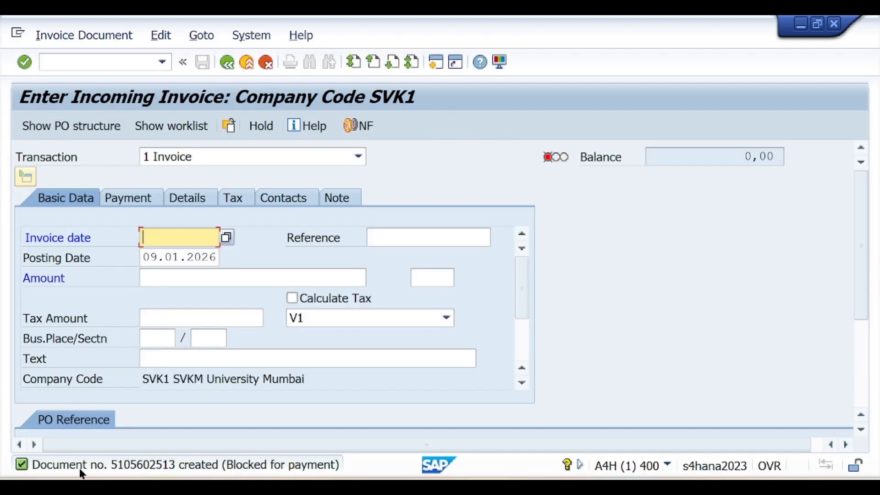
pyautogui.click(98, 465)
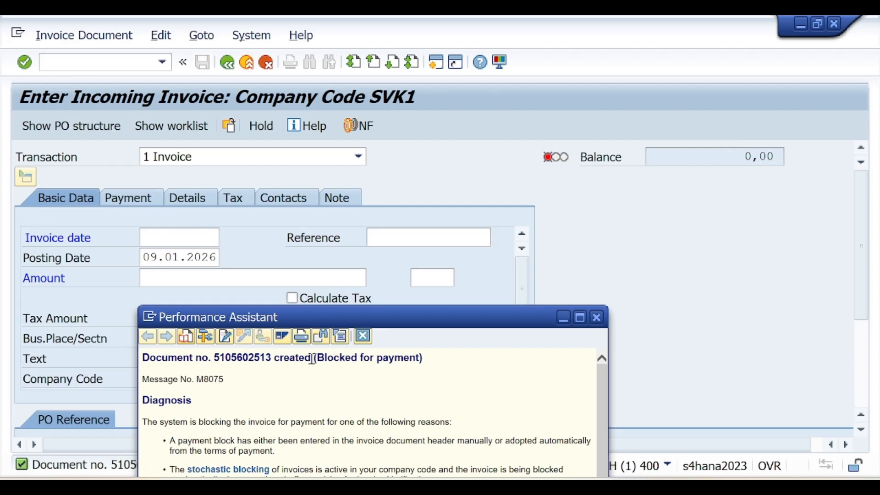
pyautogui.moveTo(312, 358); pyautogui.dragTo(271, 357)
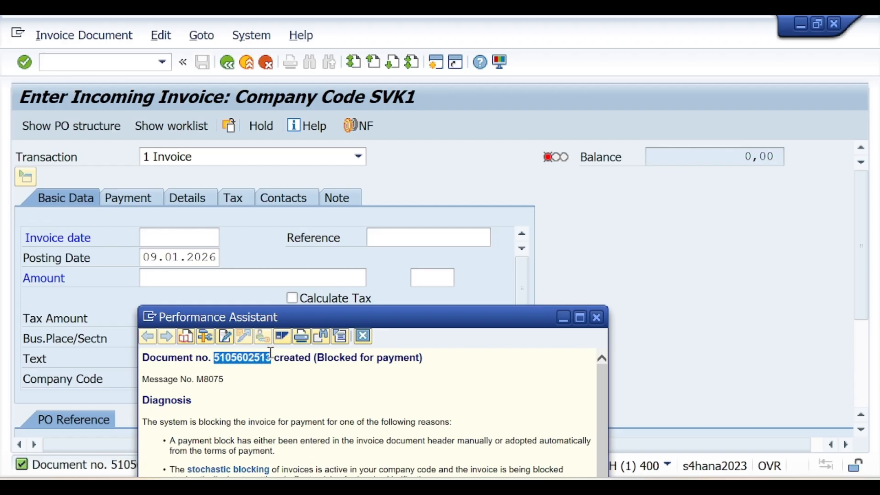
pyautogui.click(597, 317)
# Switch to the notes and paste the invoice document number on its own line below the Step6 Standard PO reference.
pyautogui.hotkey('alt', 'Tab')
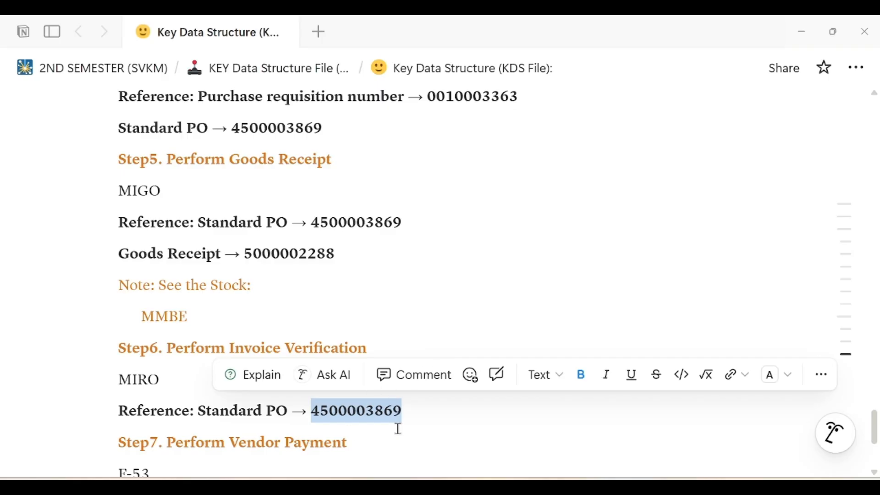
pyautogui.click(420, 418)
pyautogui.scroll(-2, 424, 420)
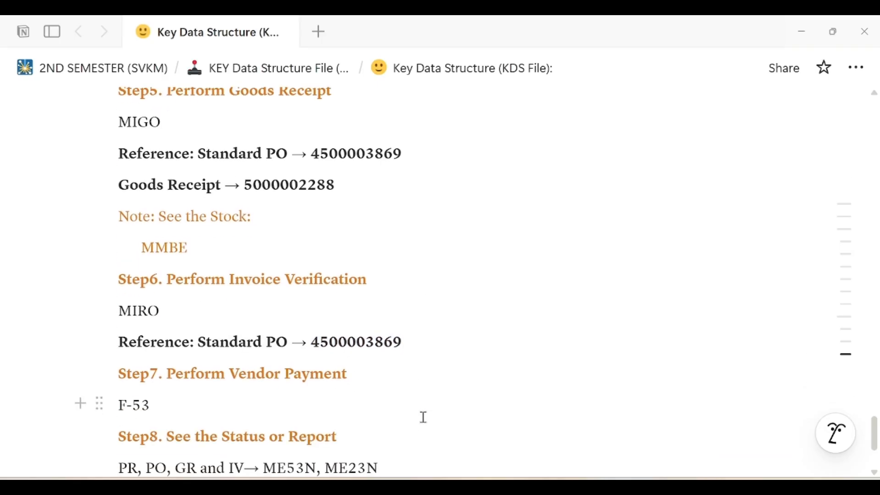
pyautogui.hotkey('ctrl', 'v')
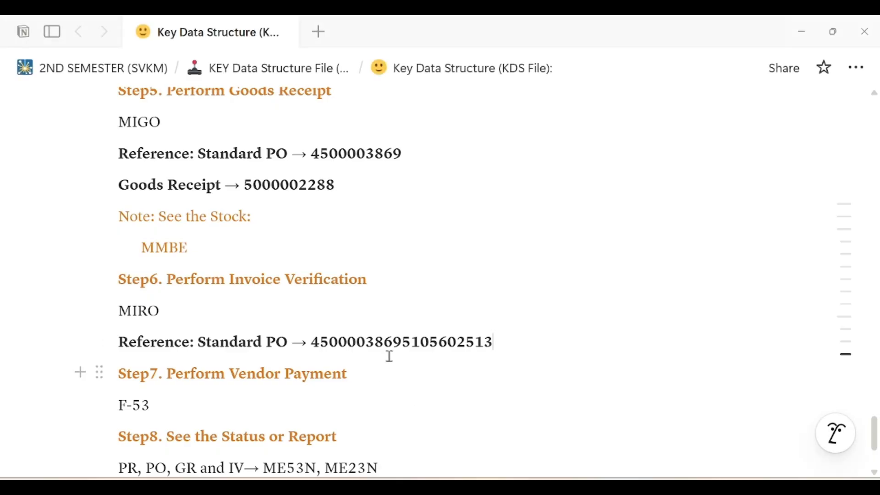
pyautogui.press('Return')
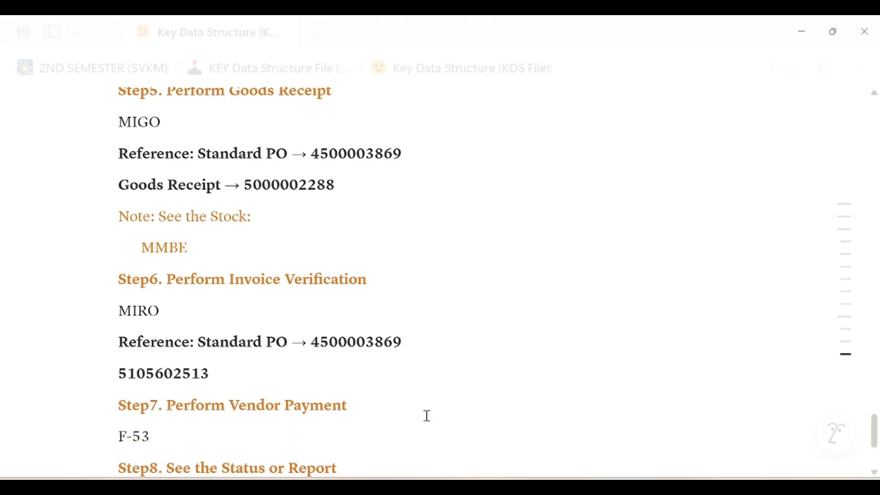
pyautogui.scroll(-3, 426, 414)
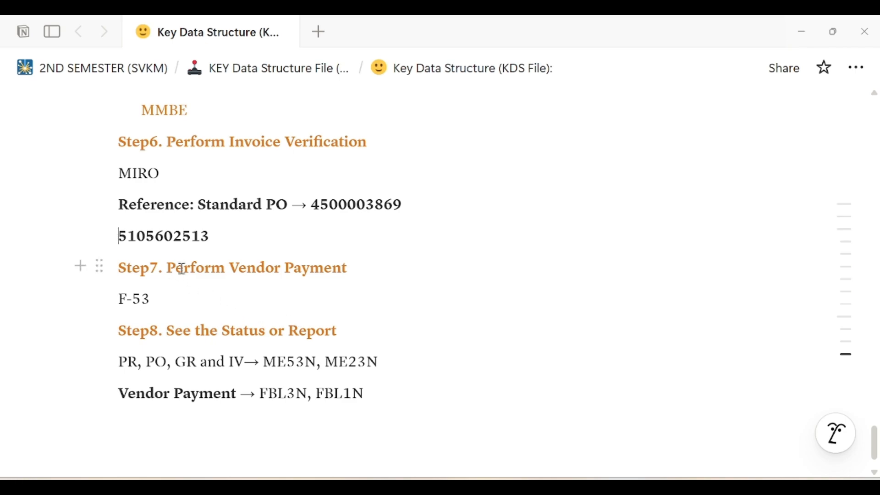
# Label the pasted document number "Invoice Verification →" using the Step6 heading's wording, and add an empty line below F-53.
pyautogui.click(200, 303)
pyautogui.moveTo(231, 142); pyautogui.dragTo(370, 144)
pyautogui.hotkey('ctrl', 'c')
pyautogui.click(120, 240)
pyautogui.hotkey('ctrl', 'v')
pyautogui.write('_>')
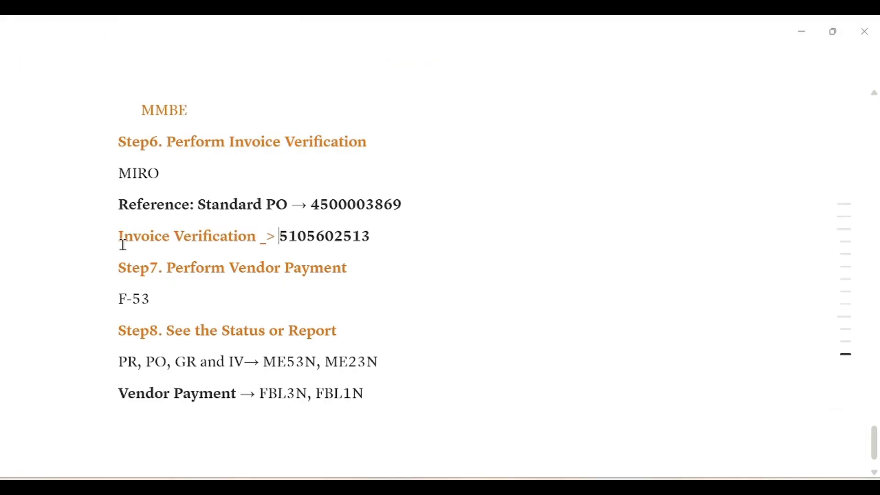
pyautogui.press('BackSpace')
pyautogui.press('BackSpace')
pyautogui.press('BackSpace')
pyautogui.write('->')
pyautogui.click(161, 299)
pyautogui.press('Return')
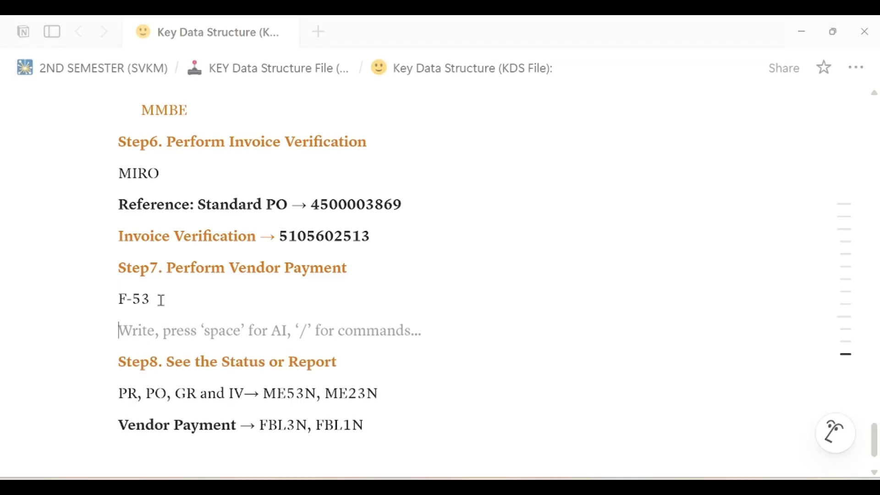
# Switch to SAP, open transaction F-53 and set the outgoing payment's document date to 09.01.2026.
pyautogui.hotkey('alt', 'Tab')
pyautogui.click(88, 66)
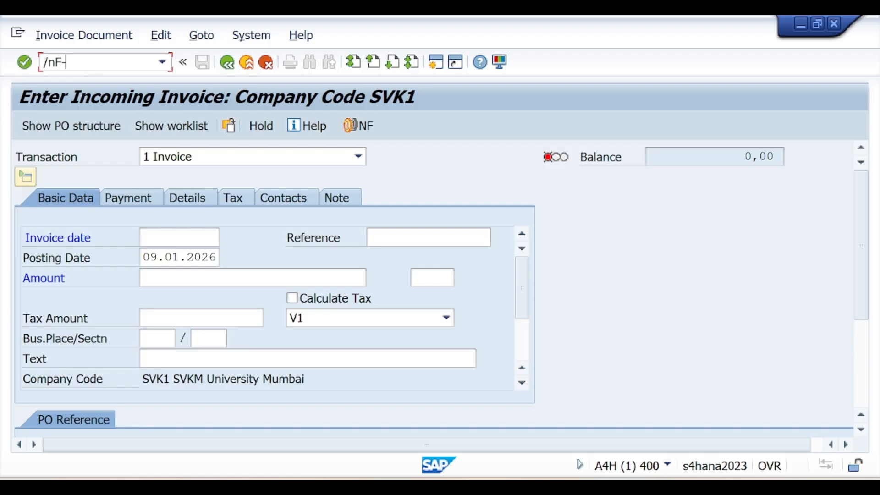
pyautogui.press('Return')
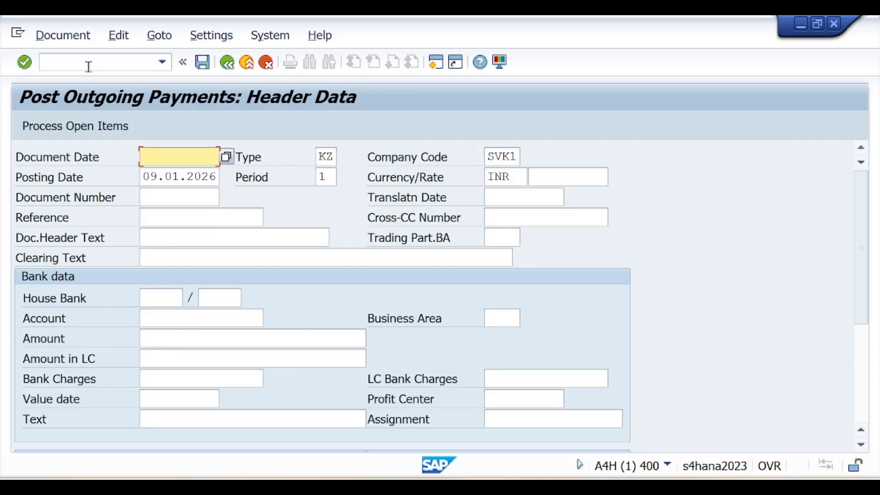
pyautogui.write('09')
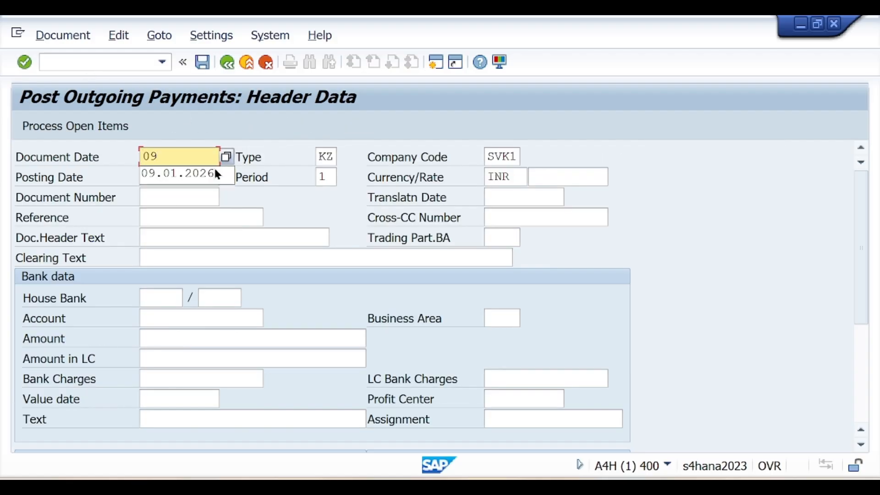
pyautogui.click(201, 177)
# Set the payment's clearing text to "Vendor Payment SVKM Soource List", based on the suggested entry "Vendor Payment SVKM".
pyautogui.click(180, 257)
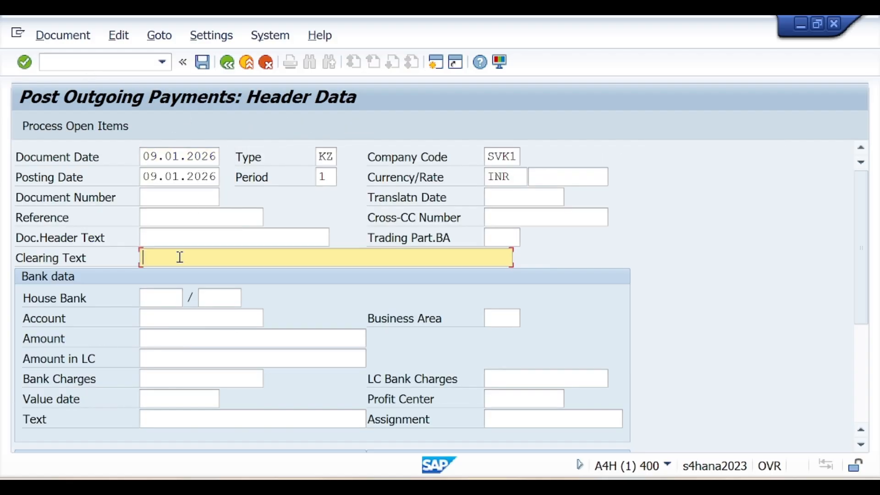
pyautogui.write('Ven')
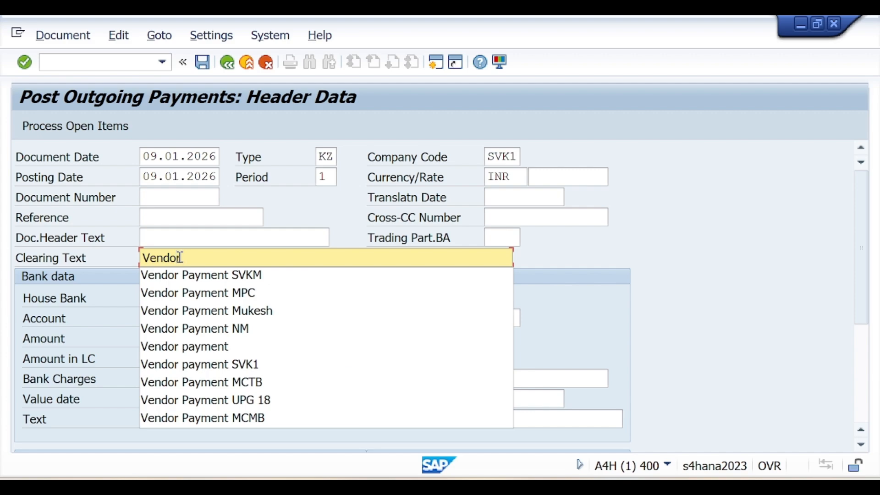
pyautogui.write('dor')
pyautogui.click(223, 274)
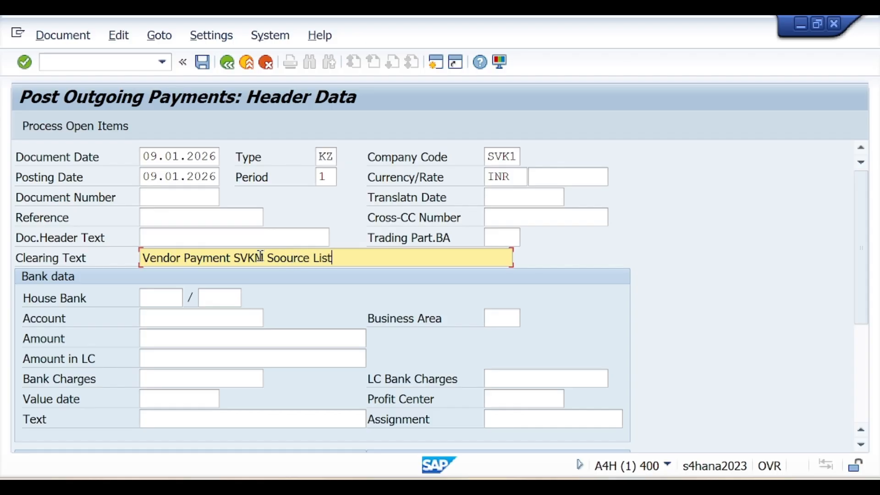
# Fill in the bank data with the G/L account number, amount 1000 and value date 09.01.2026.
pyautogui.scroll(-1, 311, 291)
pyautogui.click(173, 305)
pyautogui.write('1')
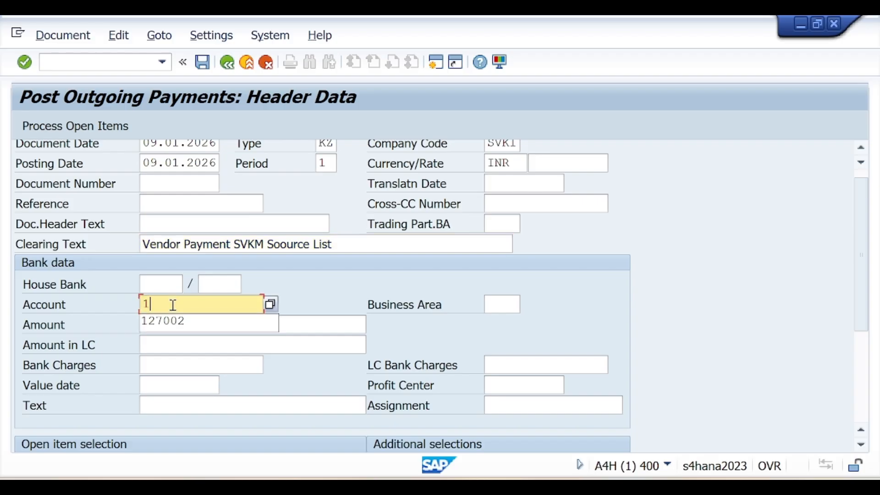
pyautogui.write('27')
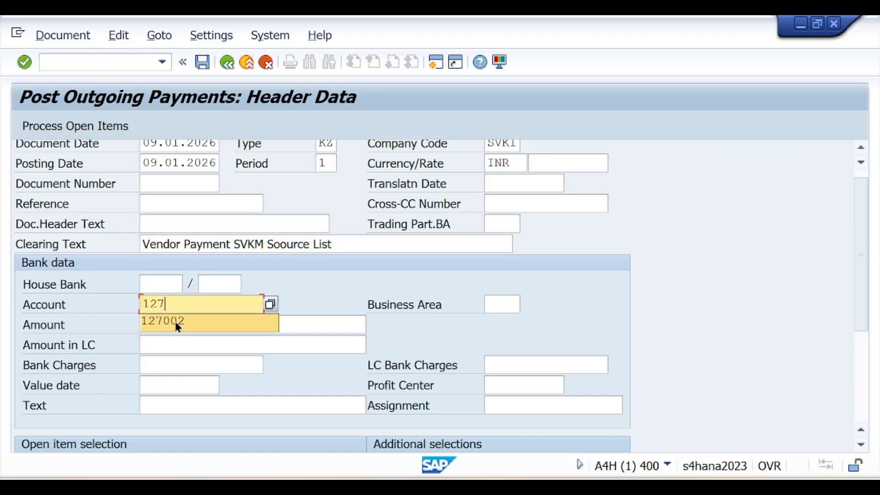
pyautogui.click(174, 321)
pyautogui.click(167, 324)
pyautogui.write('1000')
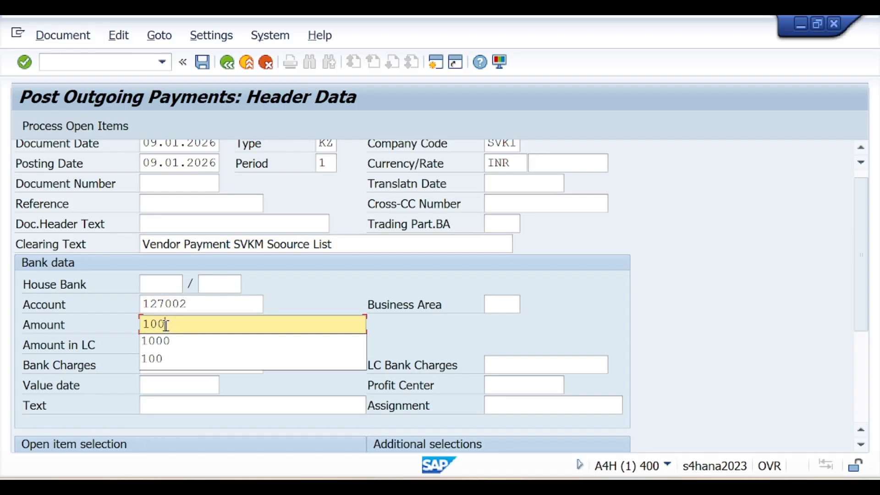
pyautogui.click(182, 389)
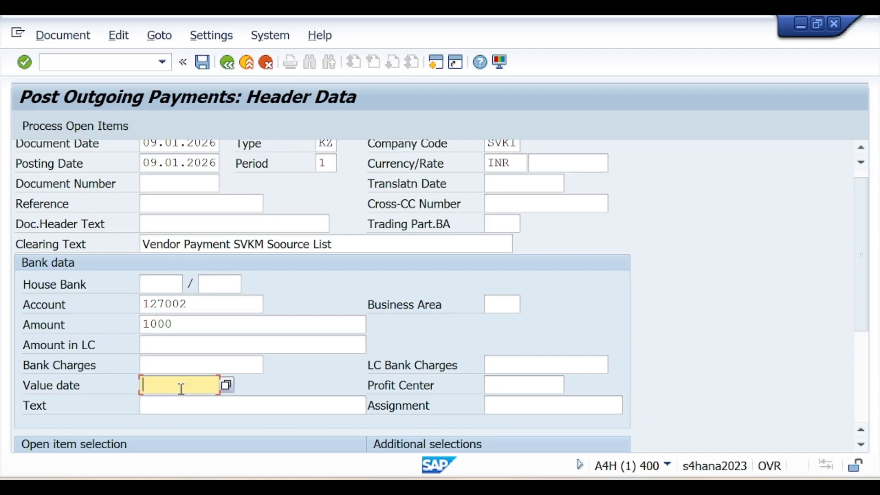
pyautogui.click(228, 385)
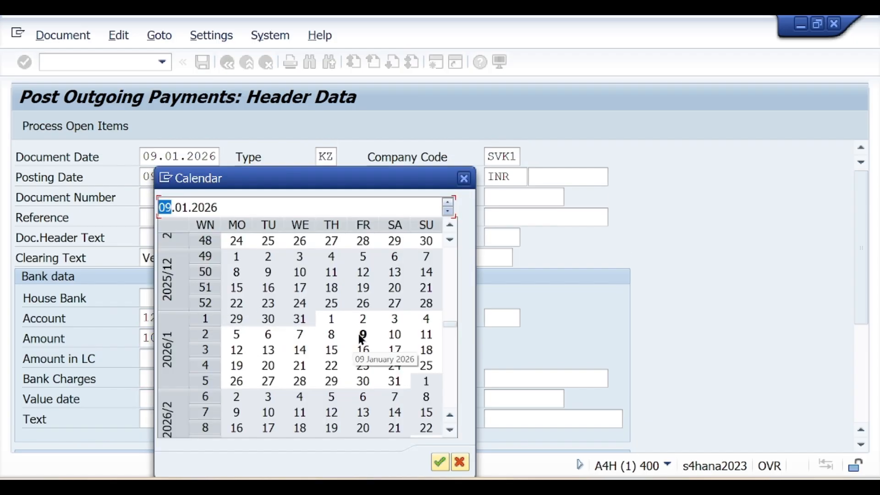
pyautogui.doubleClick(362, 337)
# Copy the clearing text into the bank data text as "Vendor Payment SVKM Source List" and correct the Source spelling in both fields.
pyautogui.click(172, 417)
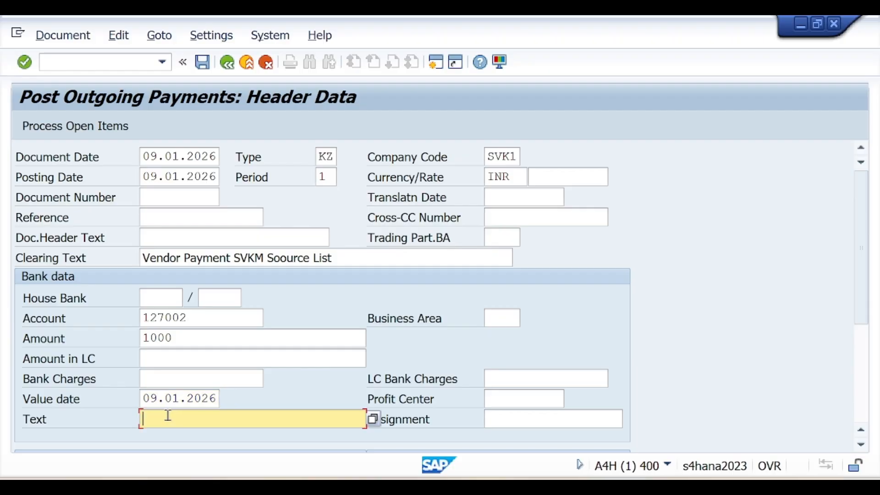
pyautogui.write('Ve')
pyautogui.click(425, 269)
pyautogui.moveTo(399, 256); pyautogui.dragTo(147, 259)
pyautogui.click(138, 257)
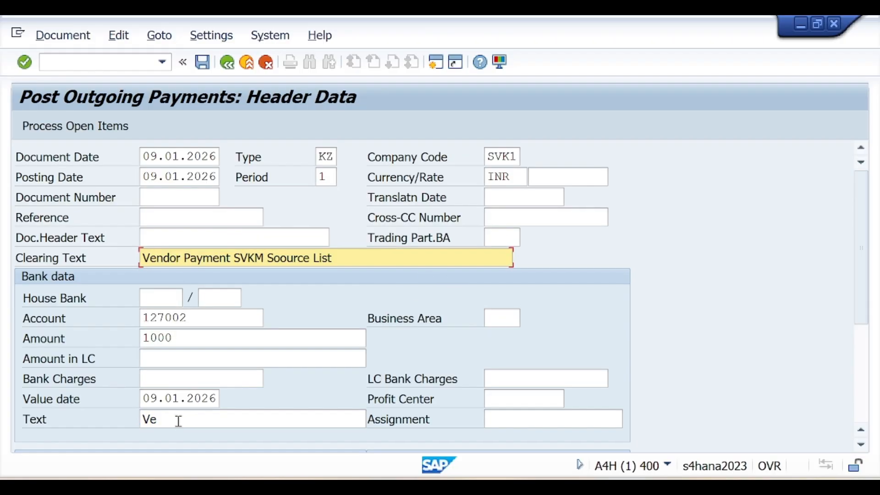
pyautogui.moveTo(177, 420); pyautogui.dragTo(129, 432)
pyautogui.hotkey('ctrl', 'v')
pyautogui.click(281, 421)
pyautogui.press('BackSpace')
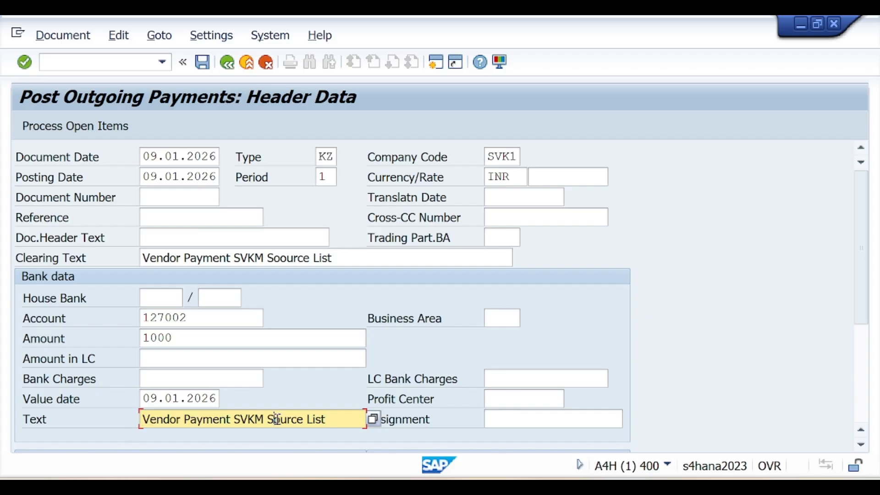
pyautogui.click(280, 258)
# Find BUSINESS PARTNER SVKM by supplier search term, set it as the open item account and process its open items.
pyautogui.scroll(-5, 367, 354)
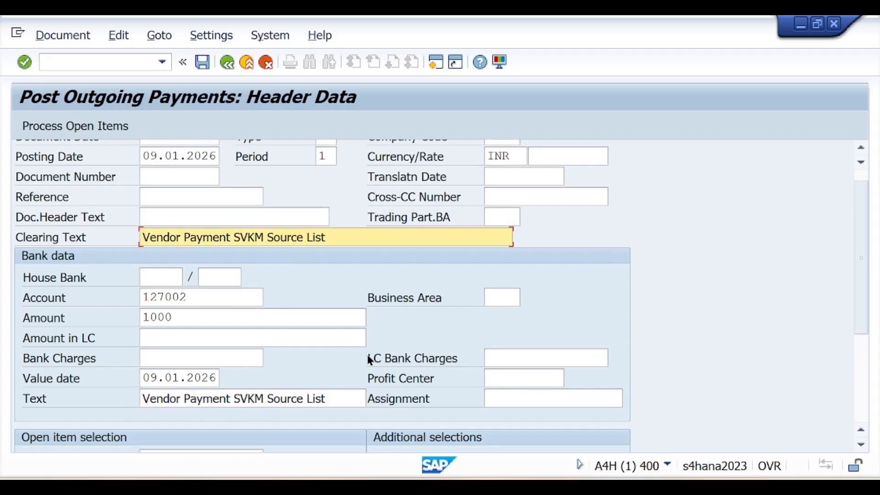
pyautogui.click(212, 367)
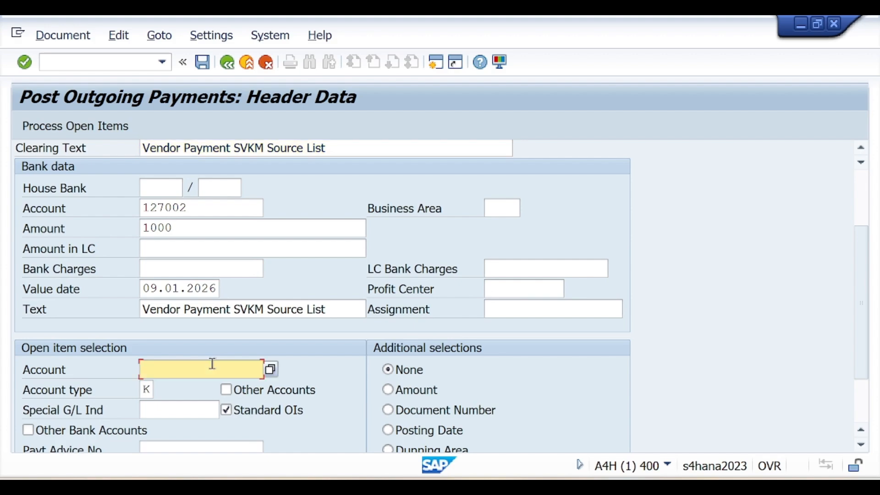
pyautogui.click(269, 370)
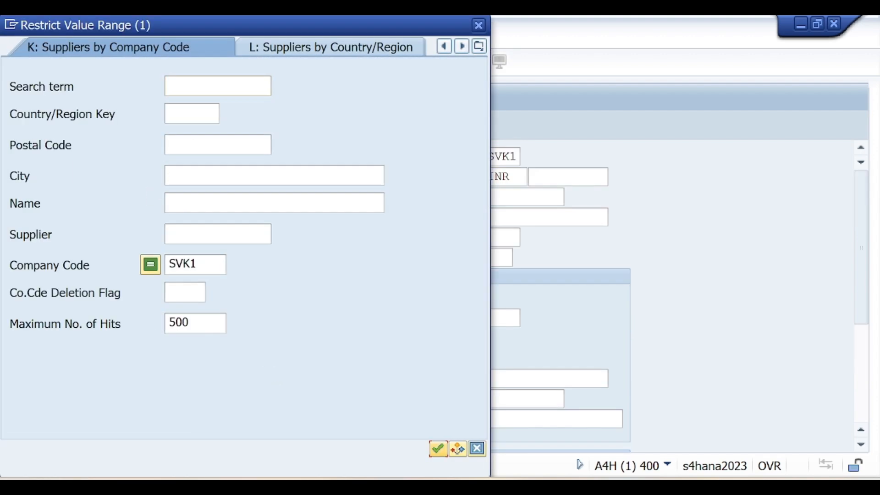
pyautogui.write('VISHWAS')
pyautogui.press('Return')
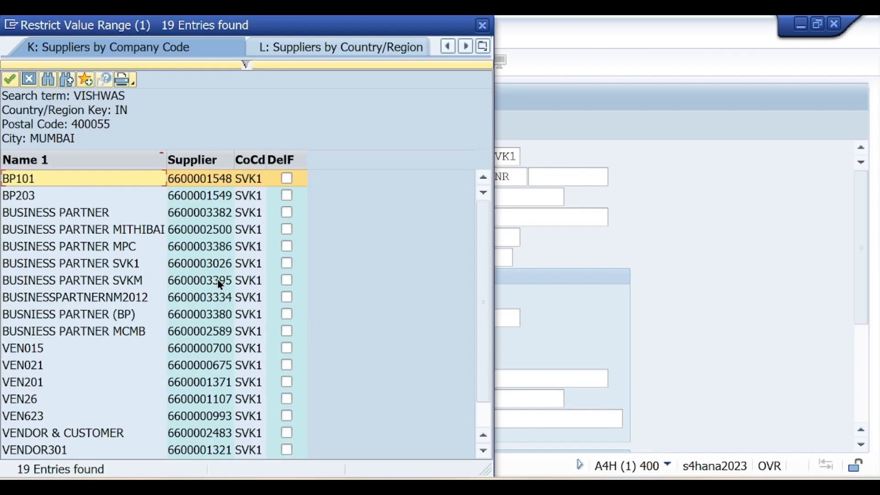
pyautogui.click(220, 284)
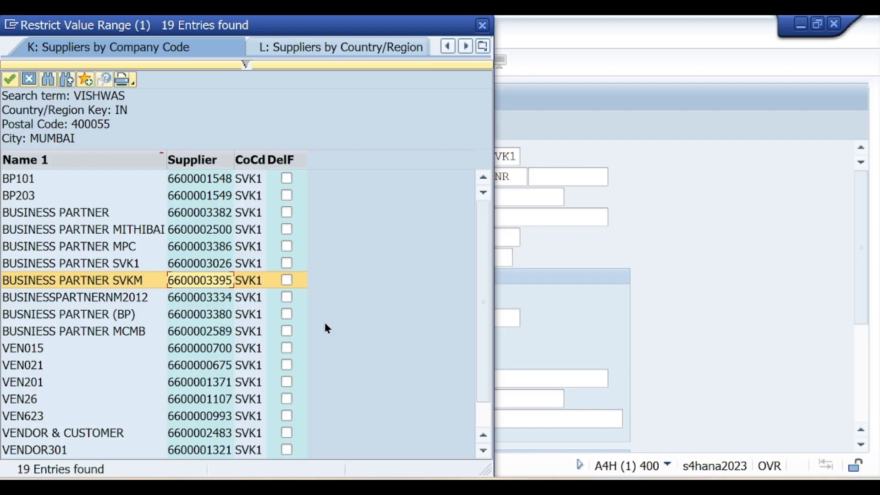
pyautogui.doubleClick(216, 278)
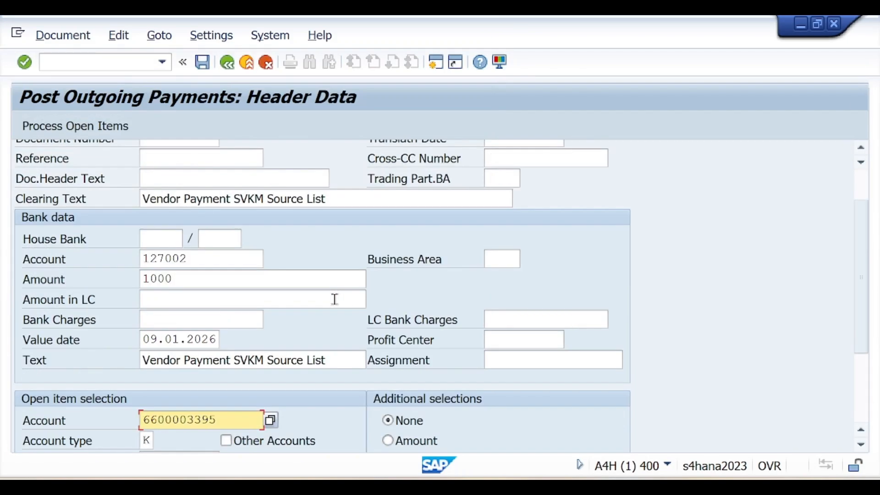
pyautogui.press('Return')
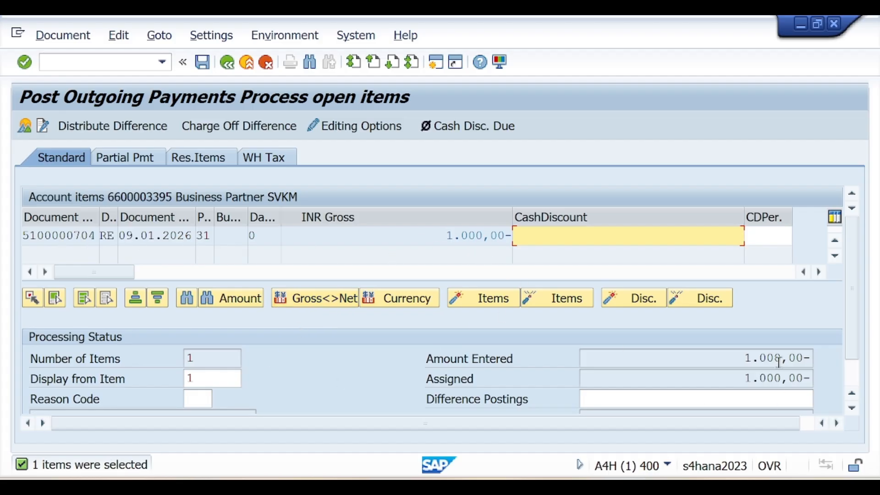
# Simulate and post the outgoing payment document.
pyautogui.click(57, 35)
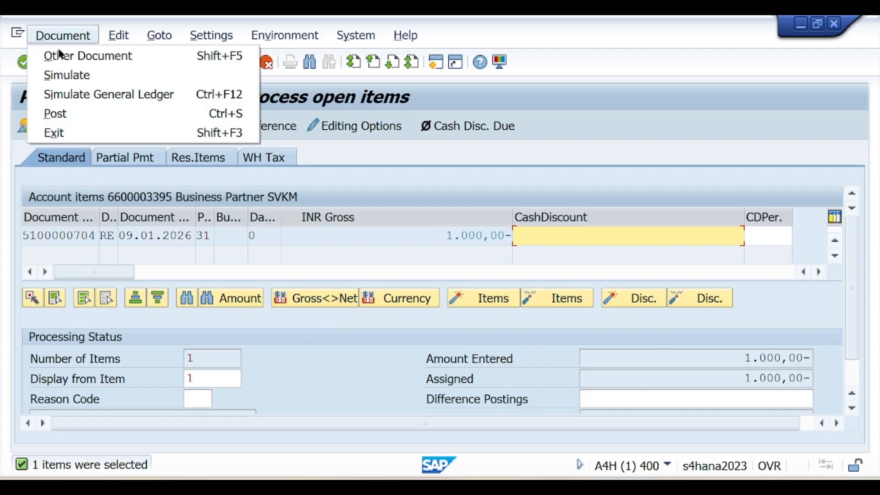
pyautogui.click(79, 75)
pyautogui.click(202, 62)
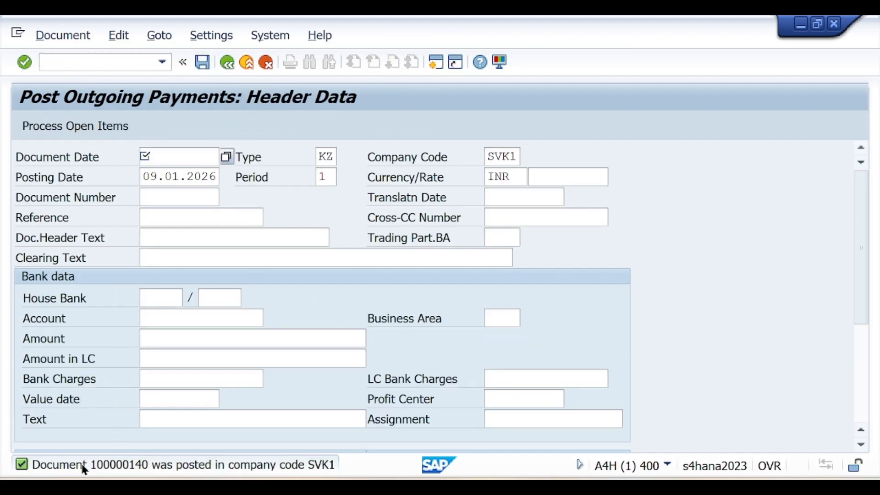
# Copy the posted document number from the message details into the Notion notes below F-53 under Step7.
pyautogui.doubleClick(85, 467)
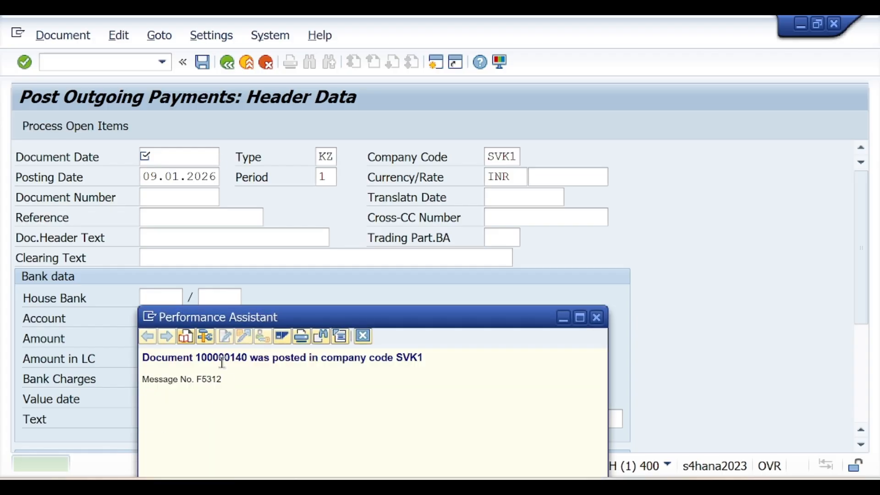
pyautogui.moveTo(196, 358); pyautogui.dragTo(248, 362)
pyautogui.hotkey('ctrl', 'c')
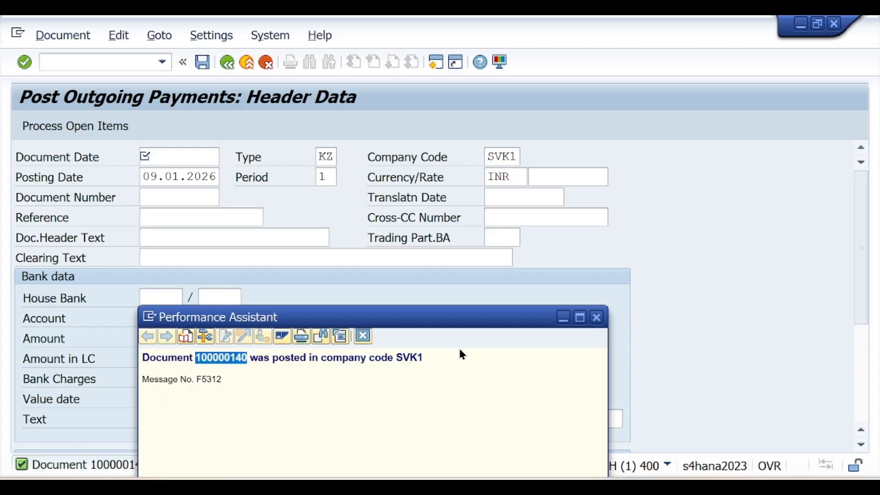
pyautogui.click(597, 317)
pyautogui.click(390, 486)
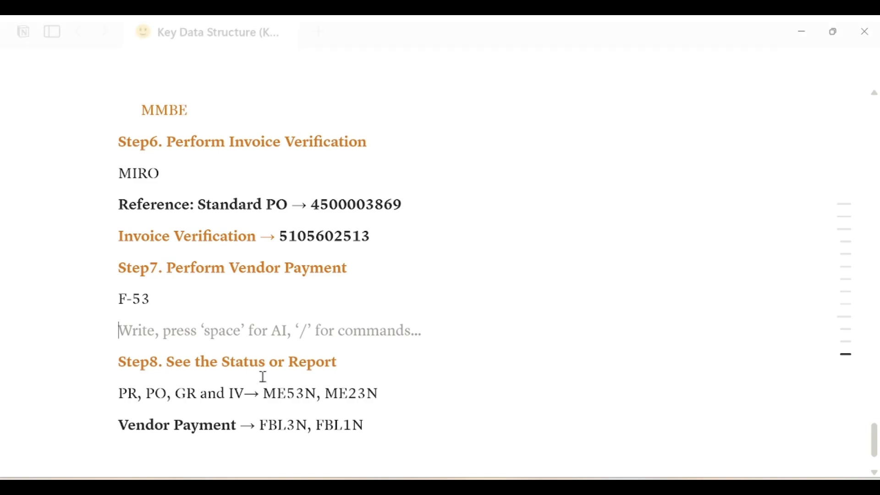
pyautogui.hotkey('ctrl', 'v')
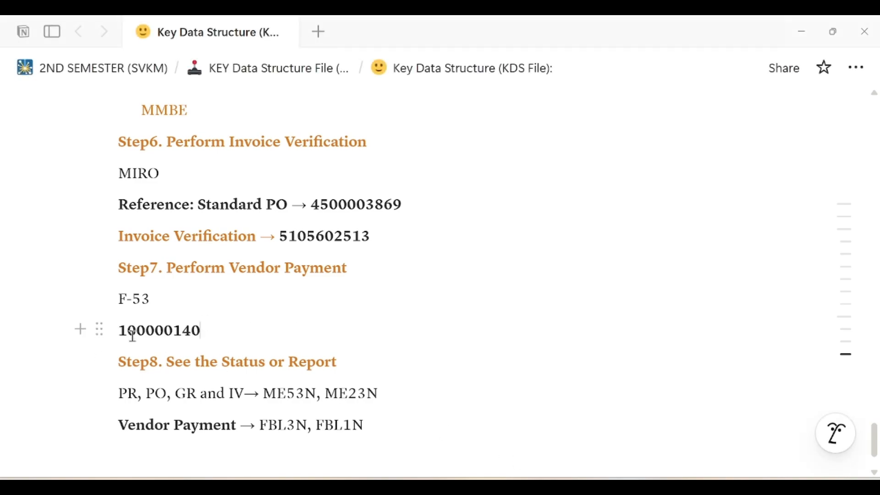
# Label the pasted document number with "Vendor Payment →", reusing the wording of the Step7 heading.
pyautogui.moveTo(230, 267); pyautogui.dragTo(352, 269)
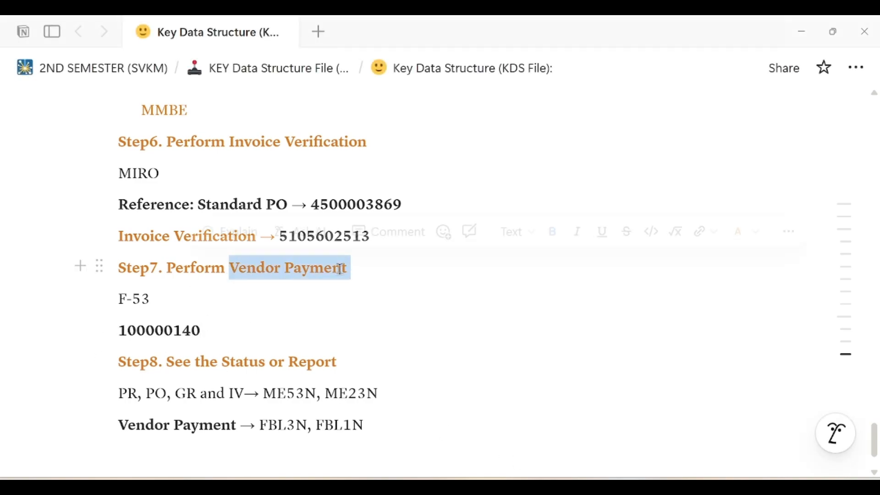
pyautogui.hotkey('ctrl', 'c')
pyautogui.click(119, 331)
pyautogui.hotkey('ctrl', 'v')
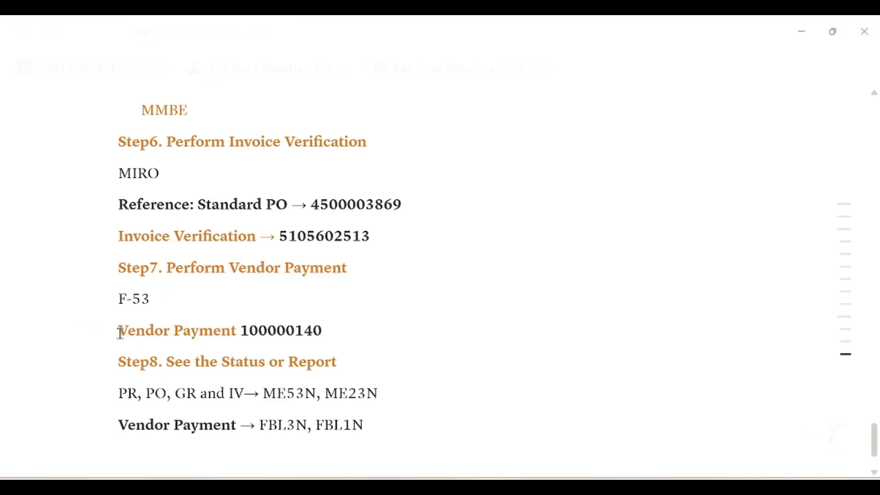
pyautogui.write('_.')
pyautogui.press('BackSpace')
pyautogui.press('BackSpace')
pyautogui.press('BackSpace')
pyautogui.write('->')
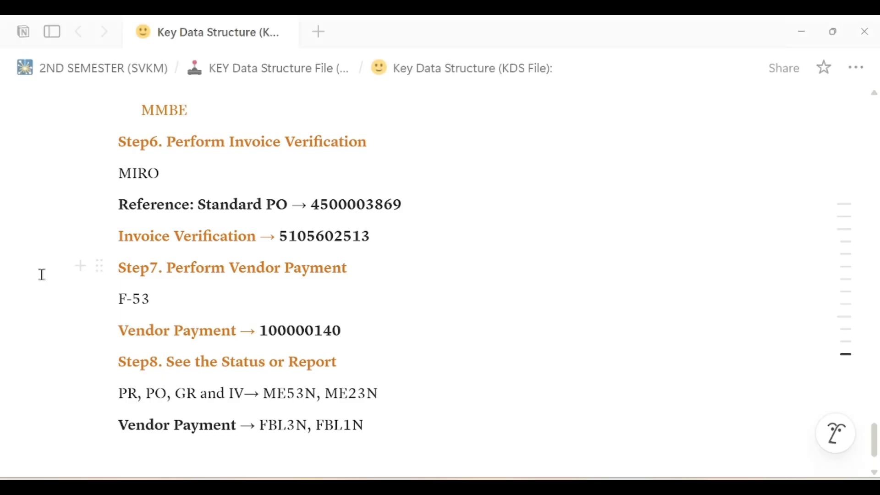
# Remove the bold formatting from the "Vendor Payment →" label under Step7 and the "Invoice Verification →" label under Step6.
pyautogui.moveTo(42, 282)
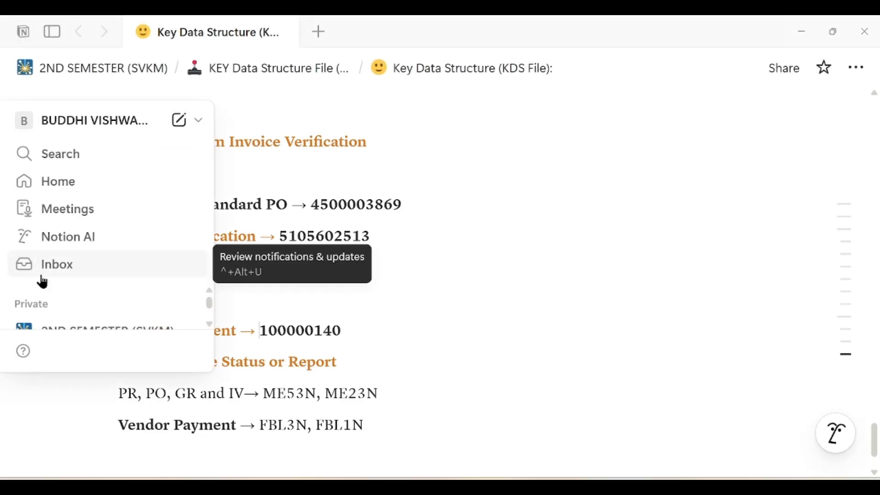
pyautogui.click(336, 300)
pyautogui.moveTo(123, 330); pyautogui.dragTo(250, 332)
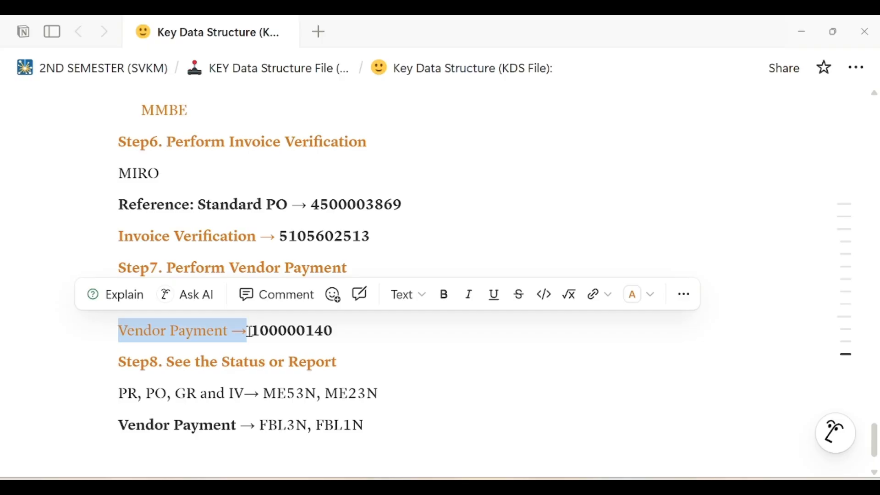
pyautogui.doubleClick(204, 236)
pyautogui.click(277, 239)
pyautogui.moveTo(277, 239); pyautogui.dragTo(121, 239)
pyautogui.click(379, 280)
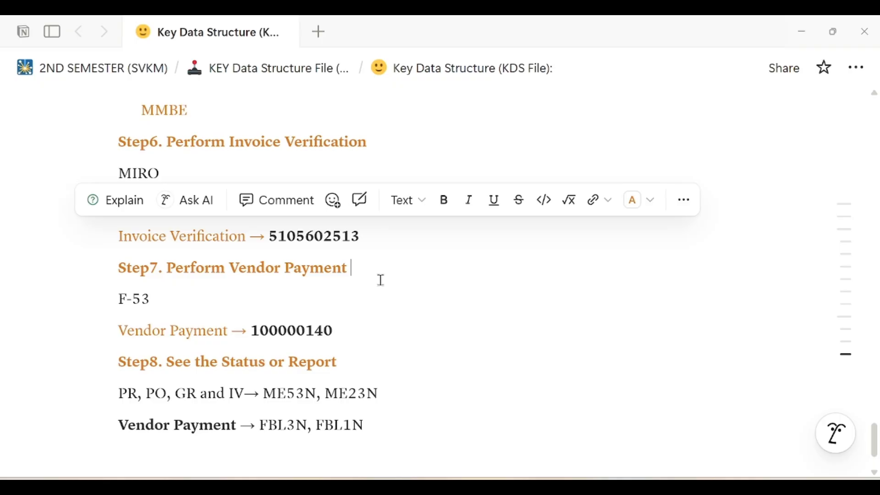
# Check Step8 in the notes, switch to SAP GUI and open the purchase requisition display with transaction /nME53N.
pyautogui.scroll(-2, 408, 292)
pyautogui.scroll(-1, 407, 292)
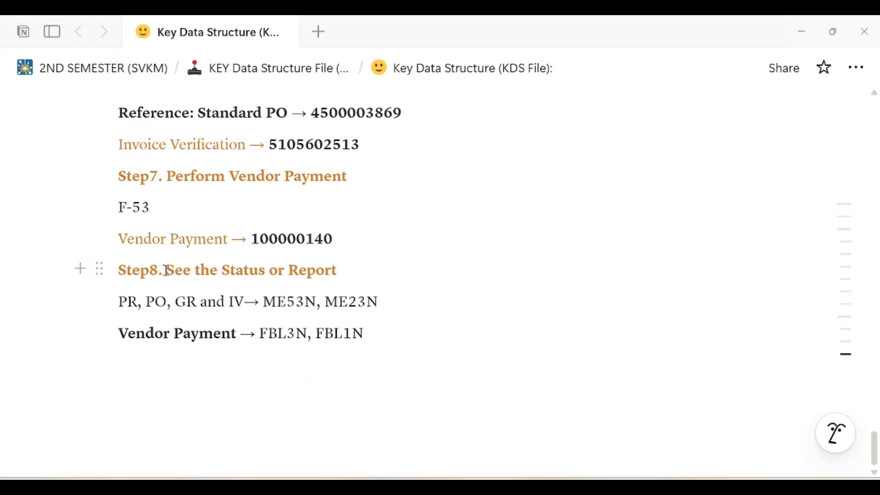
pyautogui.moveTo(168, 271); pyautogui.dragTo(341, 274)
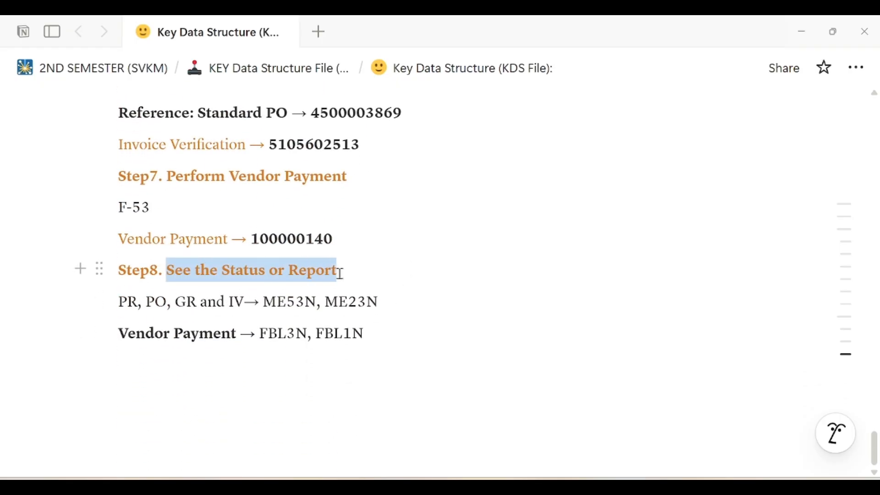
pyautogui.click(295, 353)
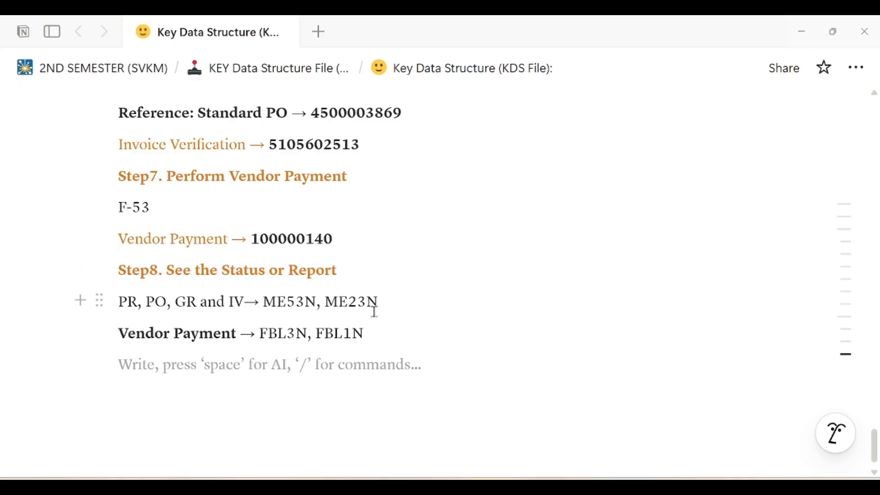
pyautogui.hotkey('alt', 'Tab')
pyautogui.click(76, 64)
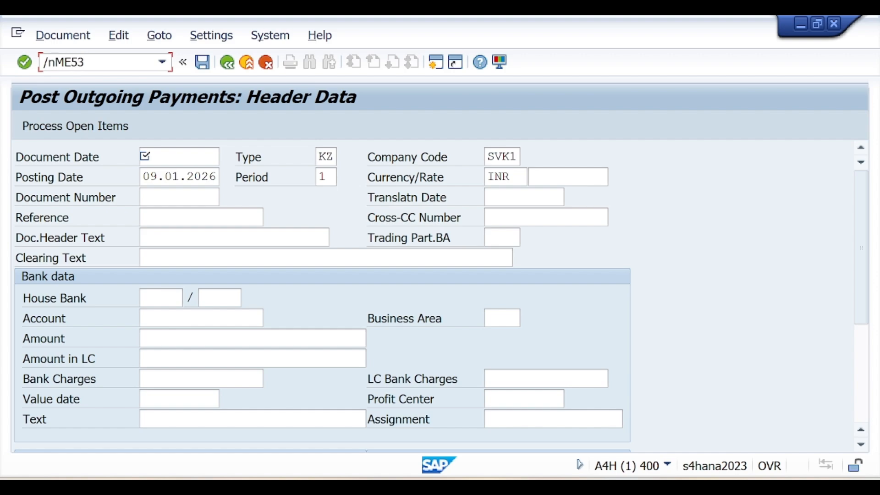
pyautogui.press('Return')
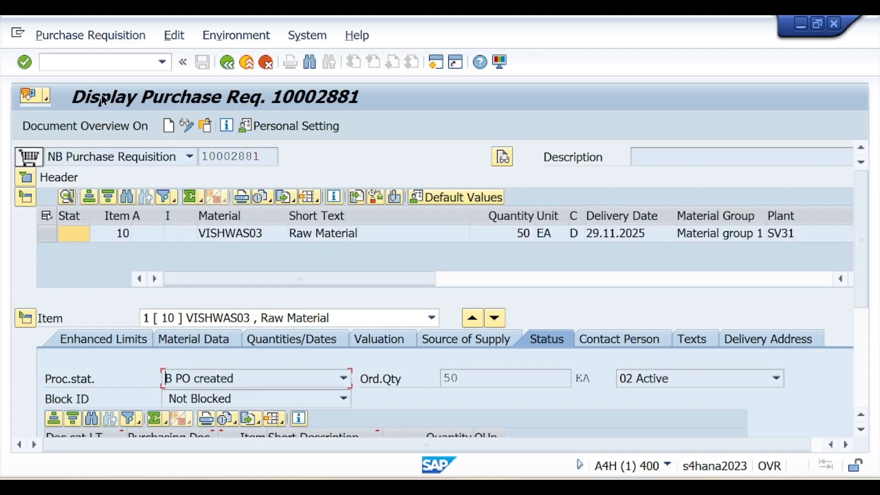
# Load the purchase requisition whose number is noted under Step4 in the Notion notes into SAP's display and check its item status.
pyautogui.click(205, 125)
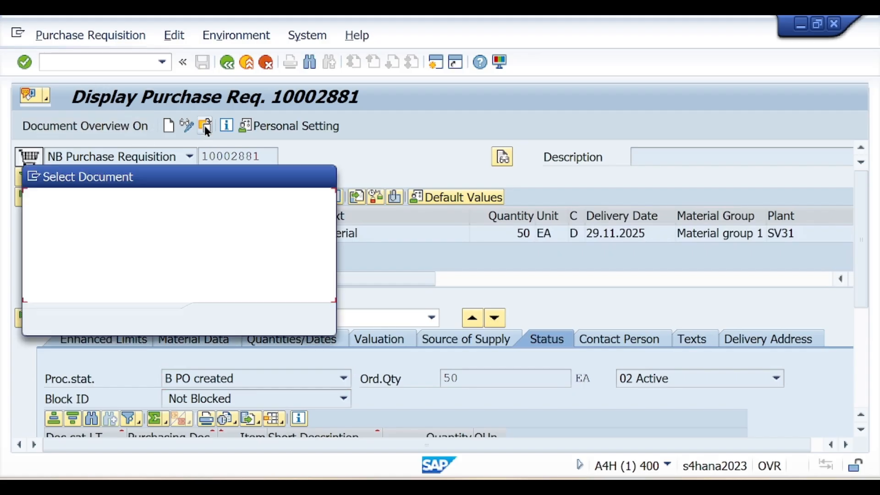
pyautogui.hotkey('alt', 'Tab')
pyautogui.scroll(5, 393, 286)
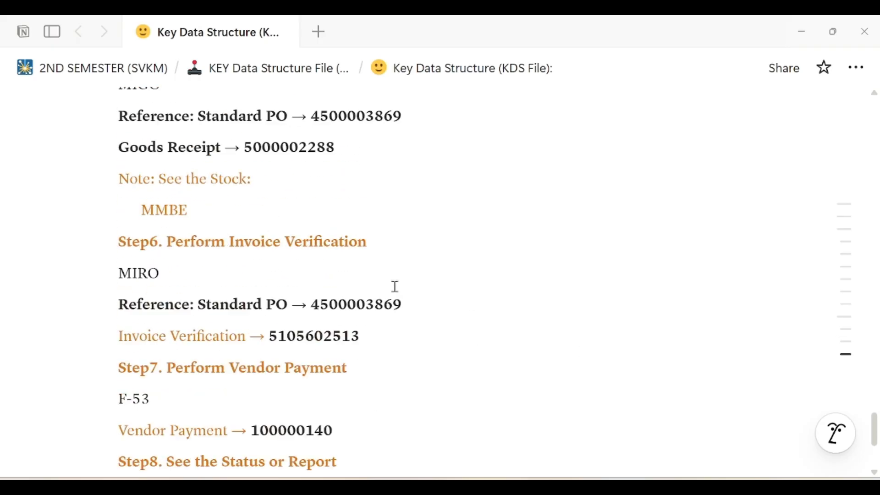
pyautogui.scroll(3, 395, 286)
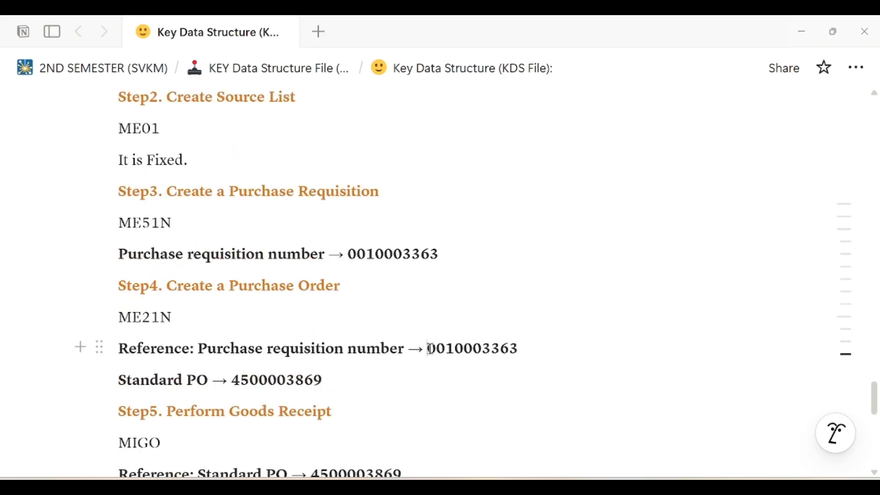
pyautogui.moveTo(428, 348); pyautogui.dragTo(539, 342)
pyautogui.hotkey('alt', 'Tab')
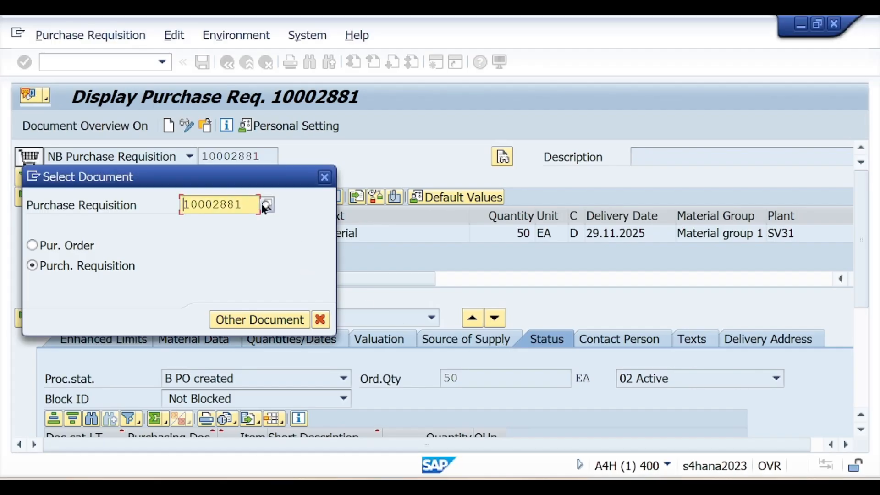
pyautogui.moveTo(256, 205); pyautogui.dragTo(182, 205)
pyautogui.hotkey('ctrl', 'v')
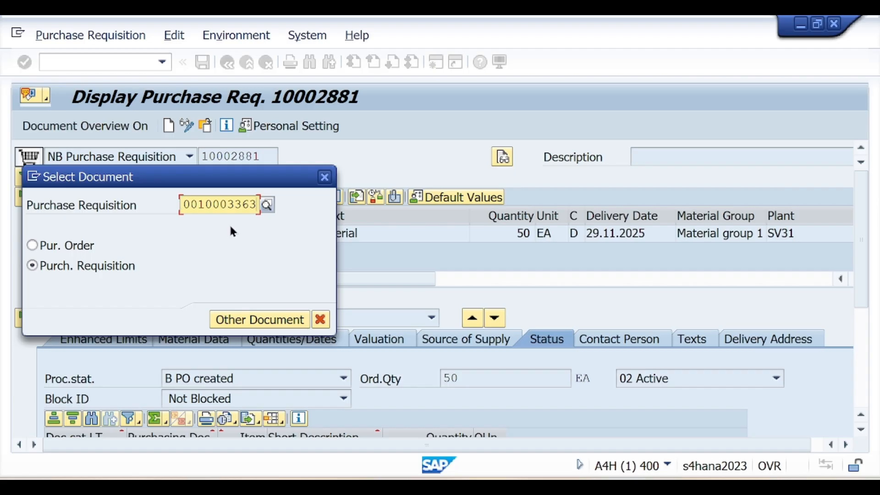
pyautogui.click(271, 321)
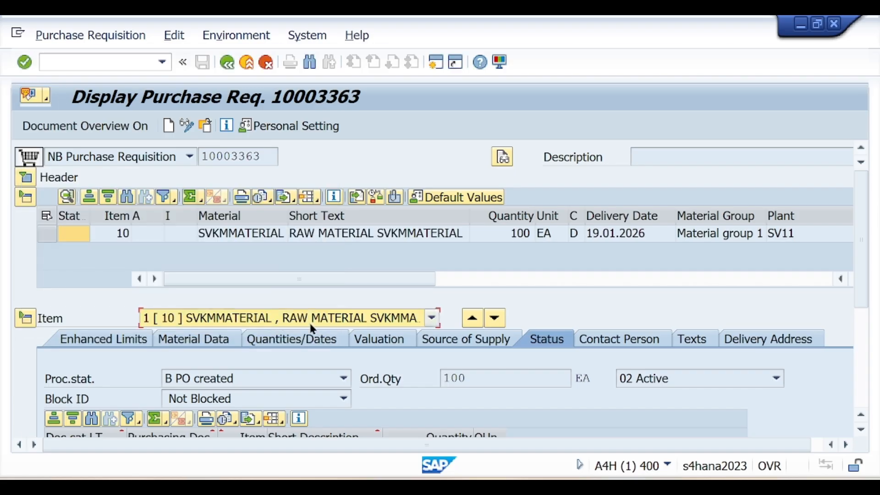
pyautogui.scroll(-5, 864, 227)
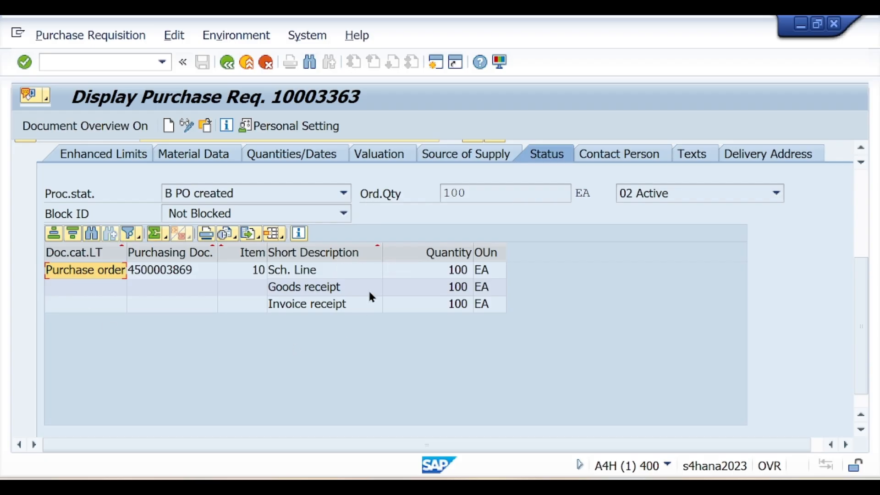
# Open the purchase order display with transaction /nME23N and check its purchase order history against the standard PO number in the Notion notes.
pyautogui.click(88, 61)
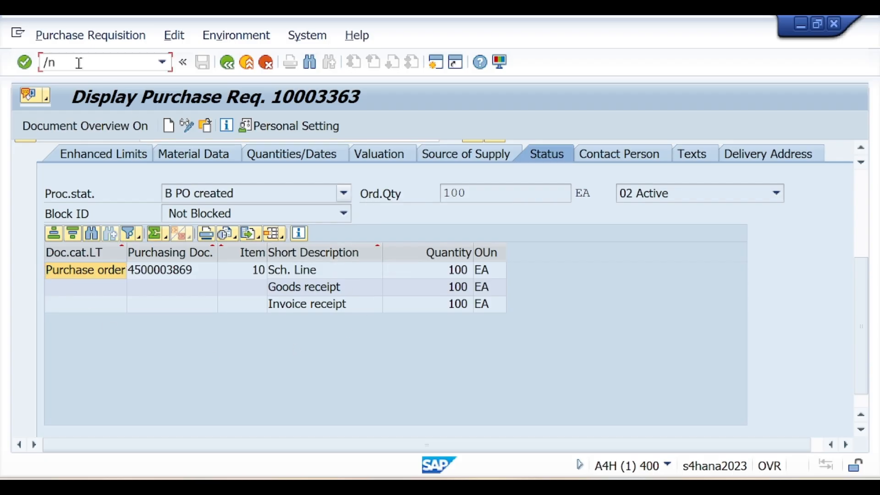
pyautogui.write('/nME23N')
pyautogui.press('Return')
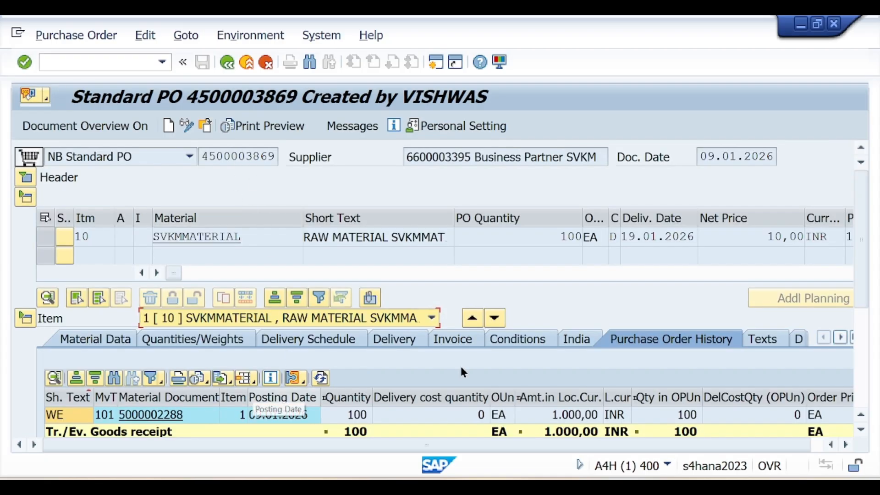
pyautogui.scroll(-3, 460, 367)
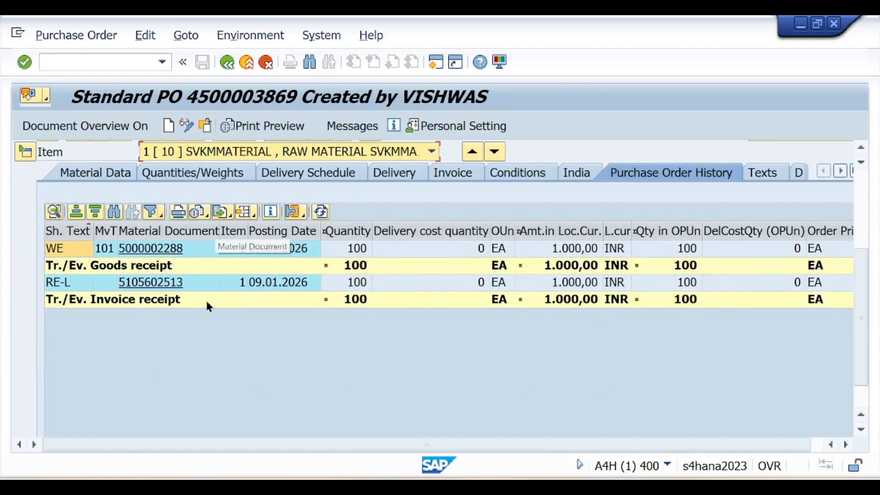
pyautogui.hotkey('alt', 'Tab')
pyautogui.click(500, 386)
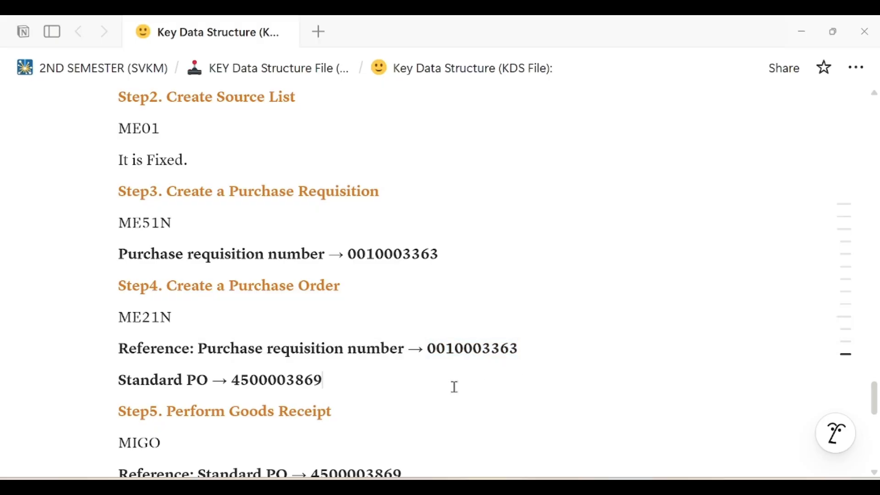
pyautogui.hotkey('alt', 'Tab')
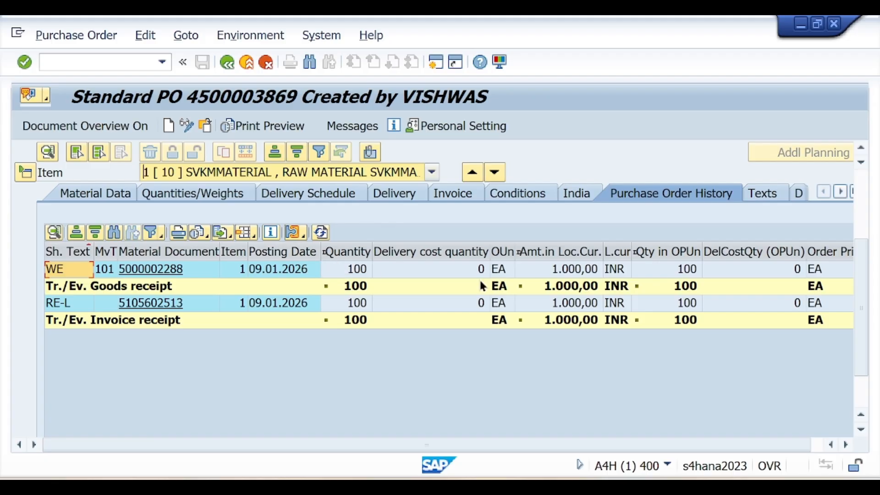
pyautogui.moveTo(861, 268); pyautogui.dragTo(860, 181)
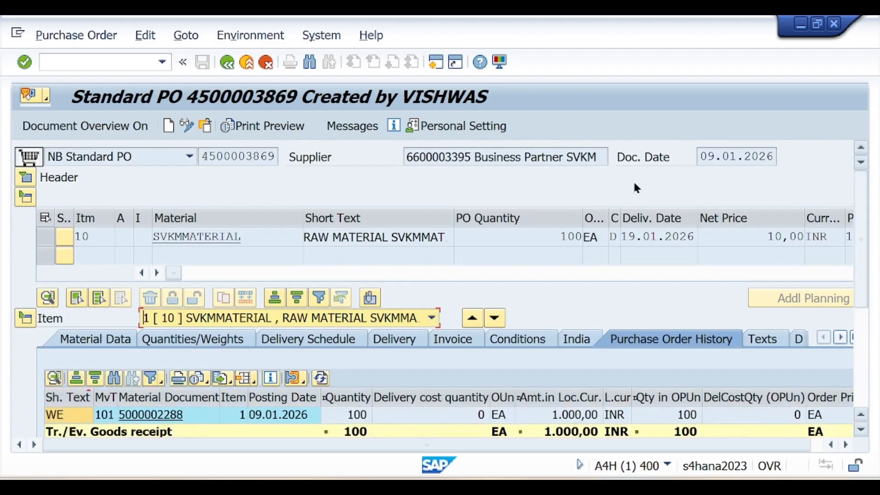
# Open the G/L account line item display with transaction /nFBL3N and list the cleared items for company code SVK1.
pyautogui.click(69, 59)
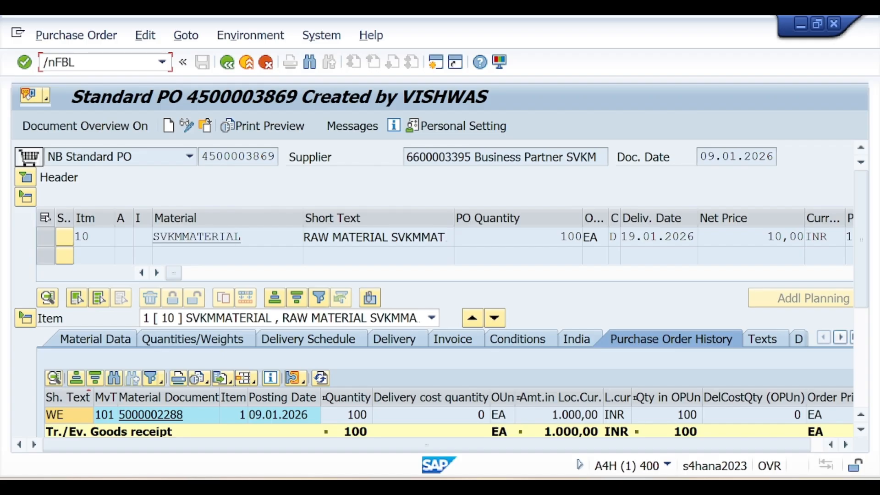
pyautogui.press('Return')
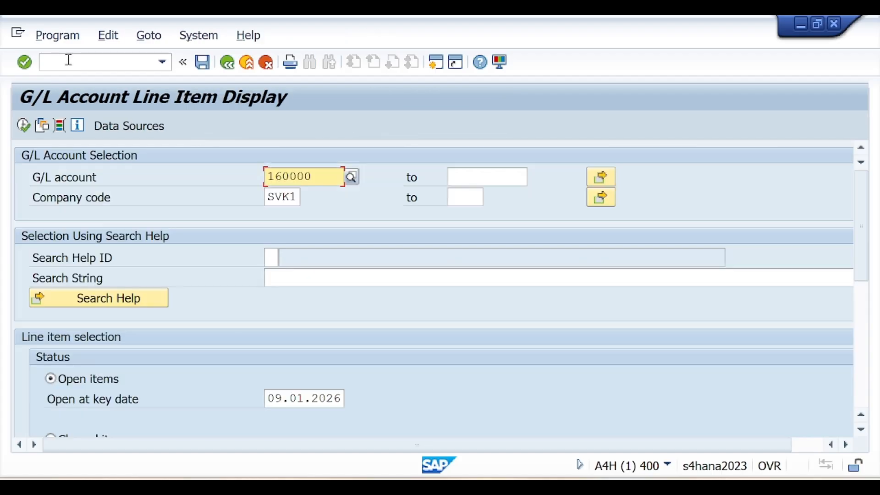
pyautogui.scroll(-1, 164, 361)
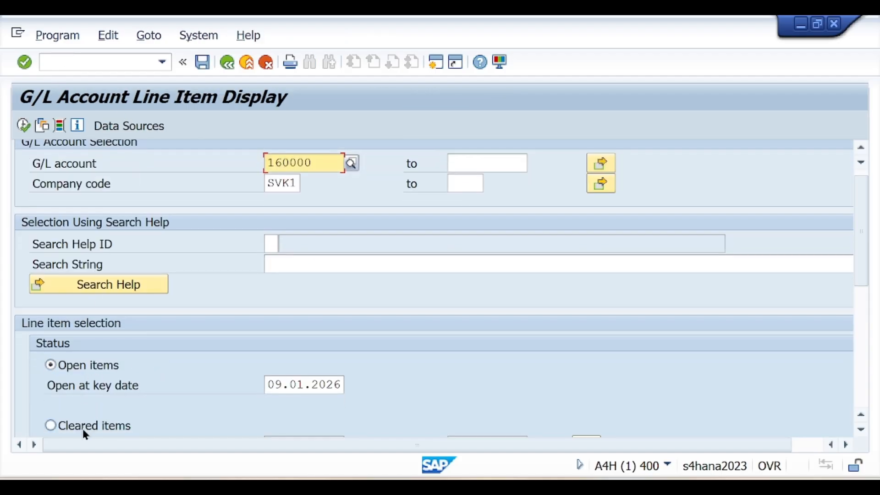
pyautogui.click(50, 426)
pyautogui.click(24, 124)
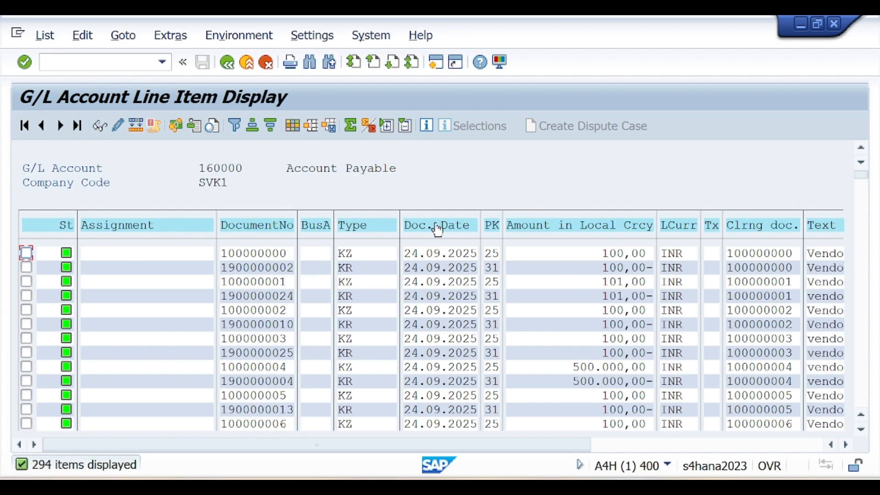
# Sort the line items by document date, newest first, check their clearing documents and texts, and return to the selection screen.
pyautogui.click(435, 227)
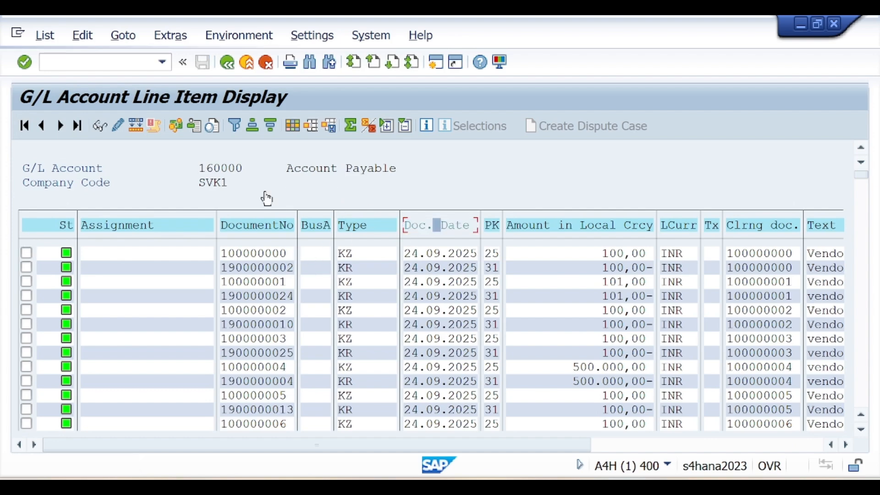
pyautogui.click(253, 126)
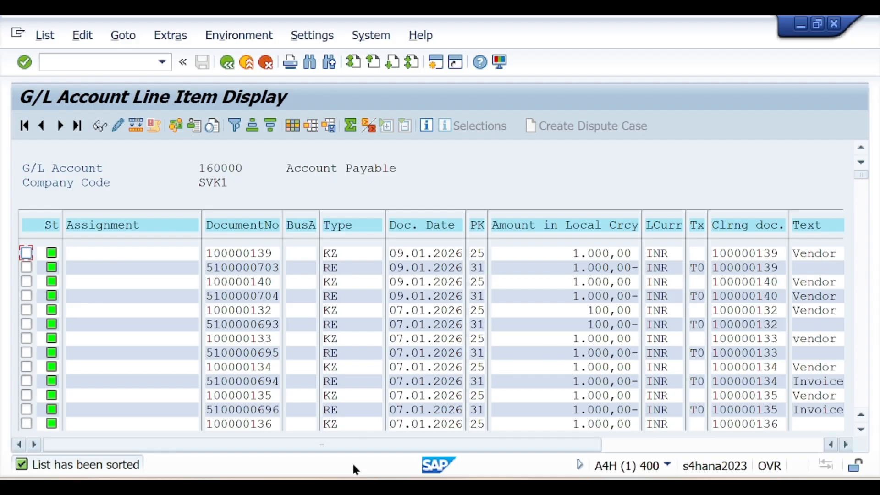
pyautogui.moveTo(331, 439); pyautogui.dragTo(591, 433)
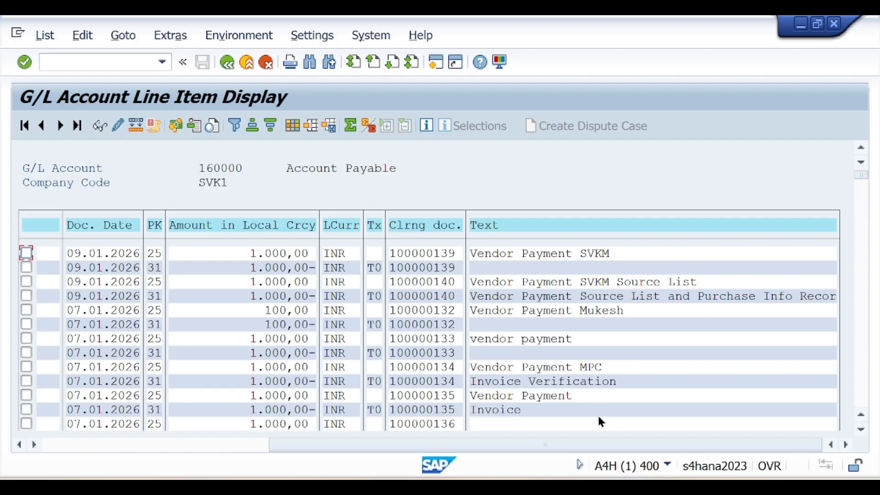
pyautogui.moveTo(582, 447); pyautogui.dragTo(304, 449)
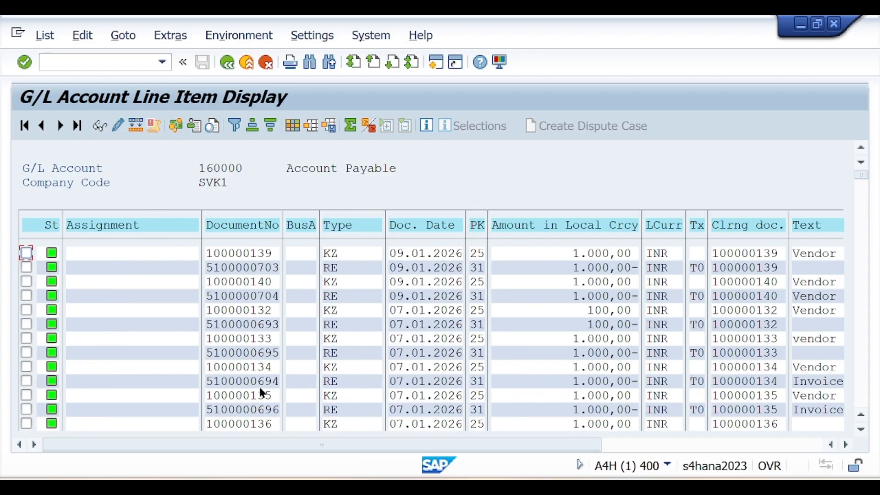
pyautogui.click(225, 66)
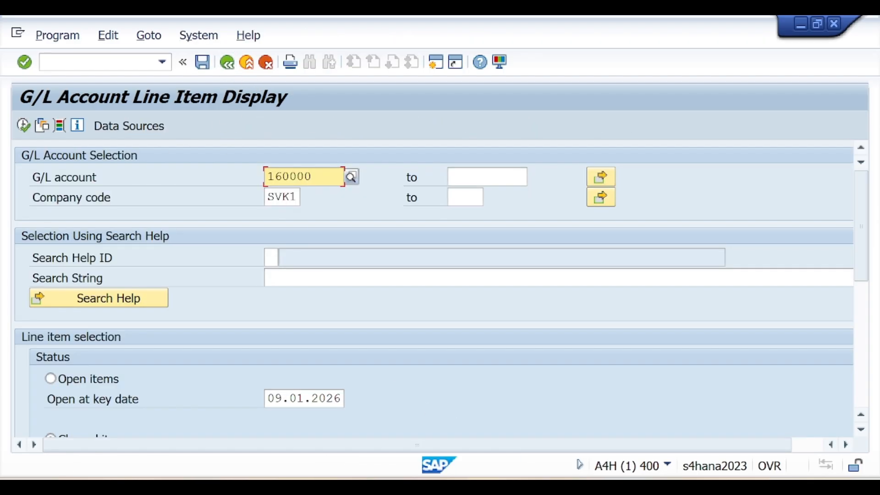
# Switch to the Notion notes and paste a copy of the heading "A. Fixed a Vendor for a Particular Material." below the Step8 entries.
pyautogui.click(484, 487)
pyautogui.scroll(-3, 379, 369)
pyautogui.scroll(3, 379, 369)
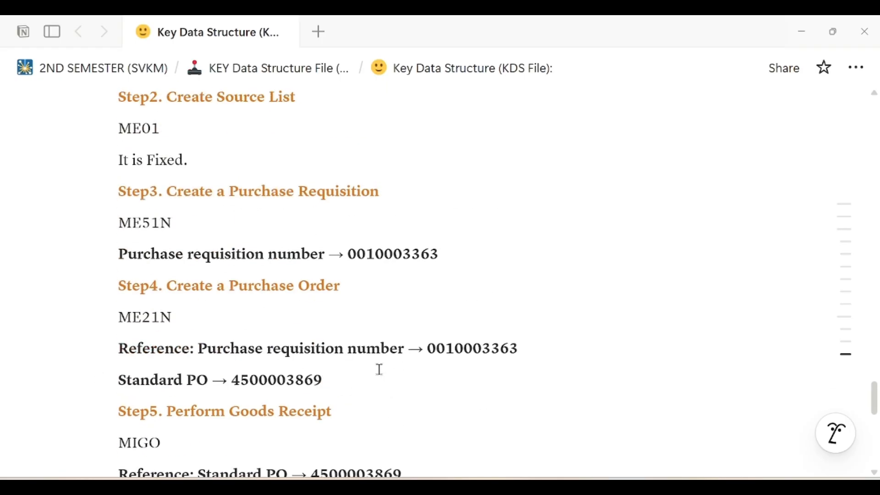
pyautogui.scroll(9, 379, 369)
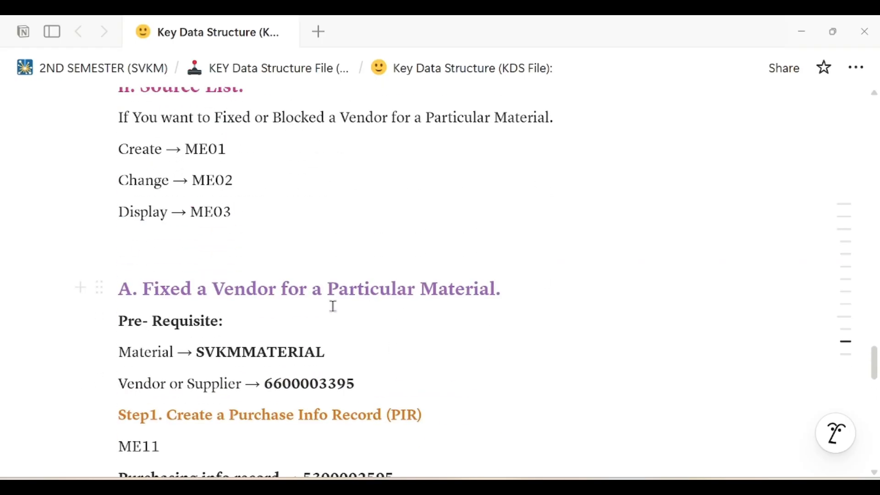
pyautogui.moveTo(217, 290); pyautogui.dragTo(301, 298)
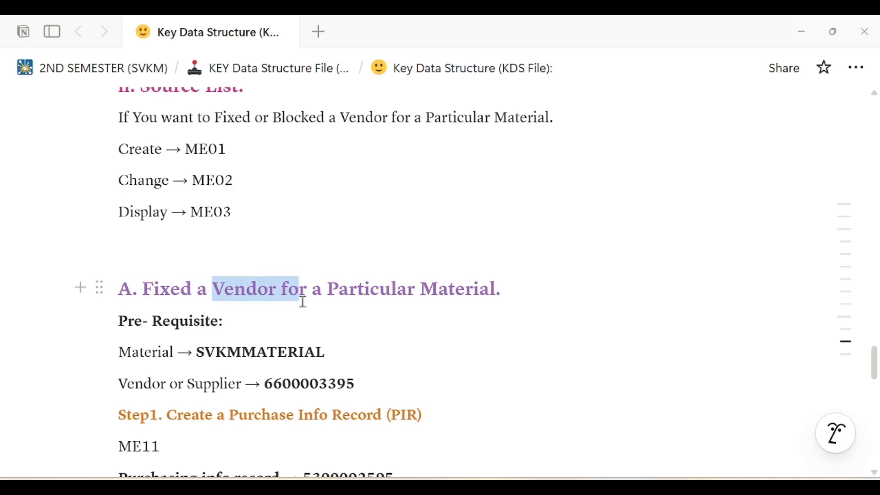
pyautogui.click(446, 307)
pyautogui.moveTo(512, 290); pyautogui.dragTo(118, 289)
pyautogui.click(325, 289)
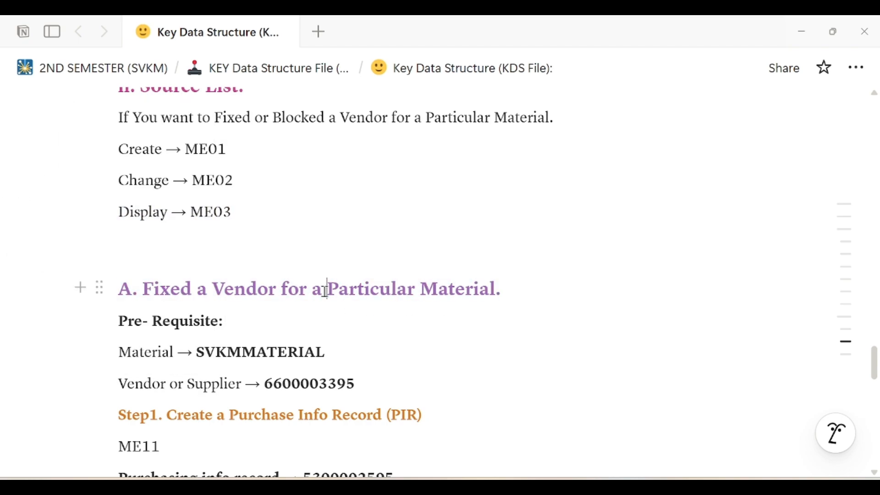
pyautogui.tripleClick(326, 289)
pyautogui.hotkey('ctrl', 'c')
pyautogui.scroll(-20, 403, 343)
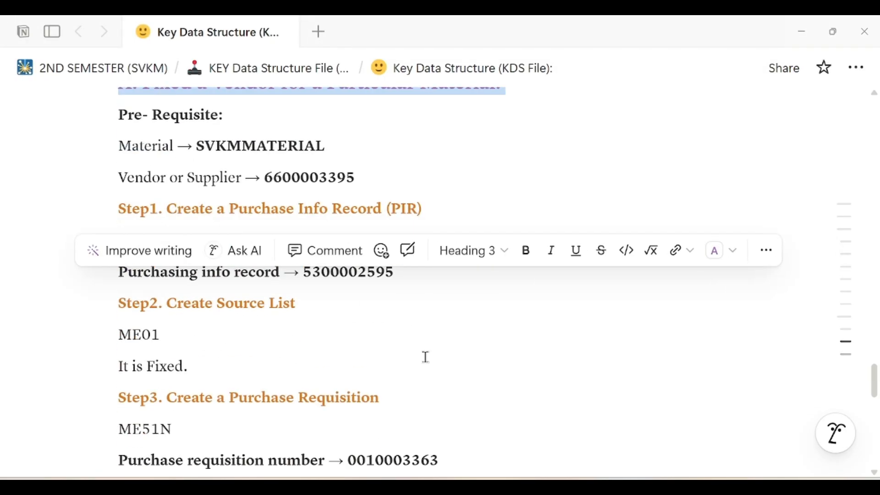
pyautogui.click(249, 370)
pyautogui.press('Return')
pyautogui.hotkey('ctrl', 'v')
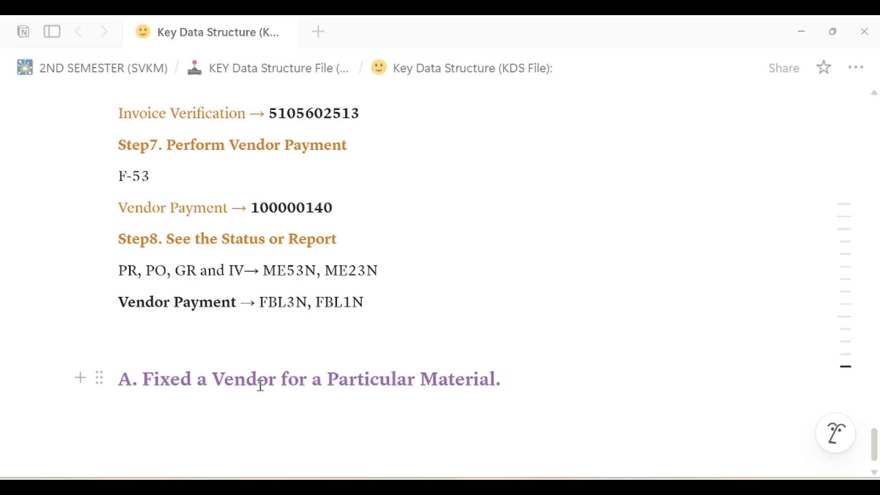
# Change the pasted heading to "B. Blocked a Vendor for a Particular Material.".
pyautogui.scroll(-2, 261, 385)
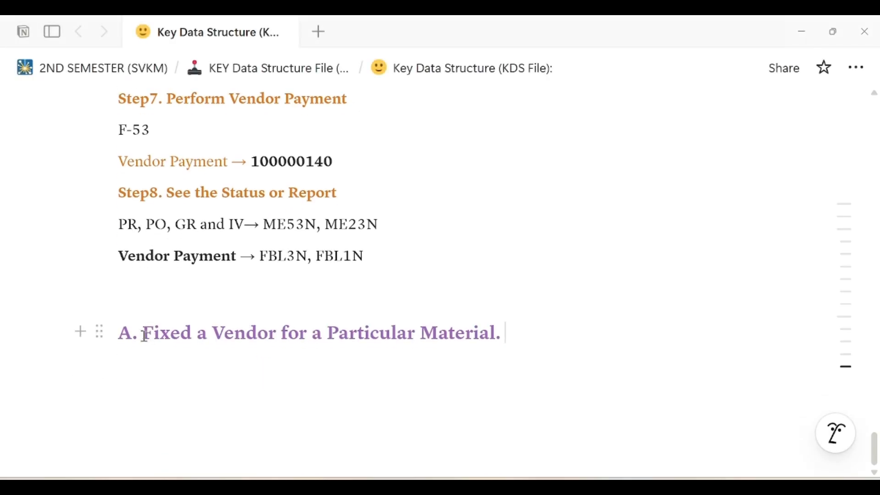
pyautogui.moveTo(145, 336); pyautogui.dragTo(192, 336)
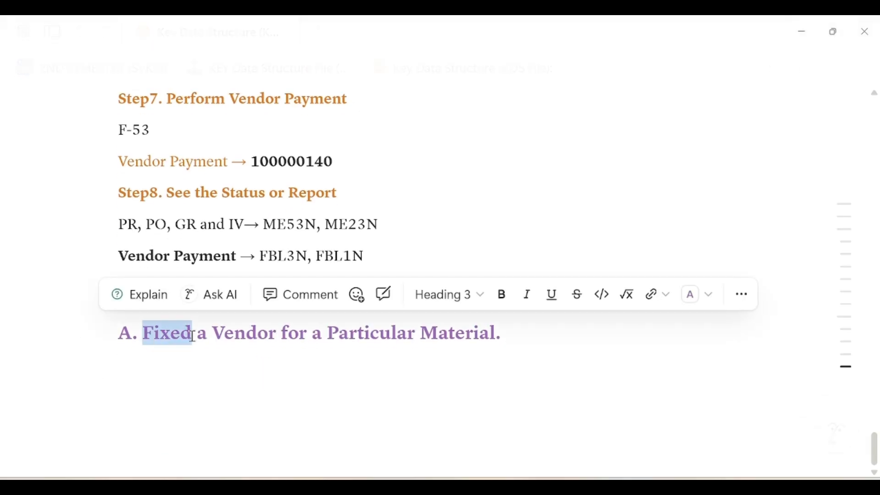
pyautogui.write('Blcoked')
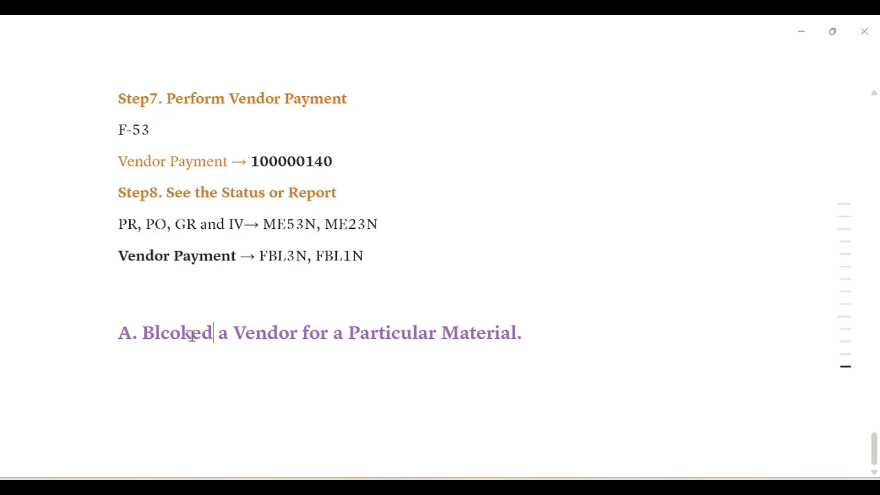
pyautogui.click(180, 335)
pyautogui.press('BackSpace')
pyautogui.press('BackSpace')
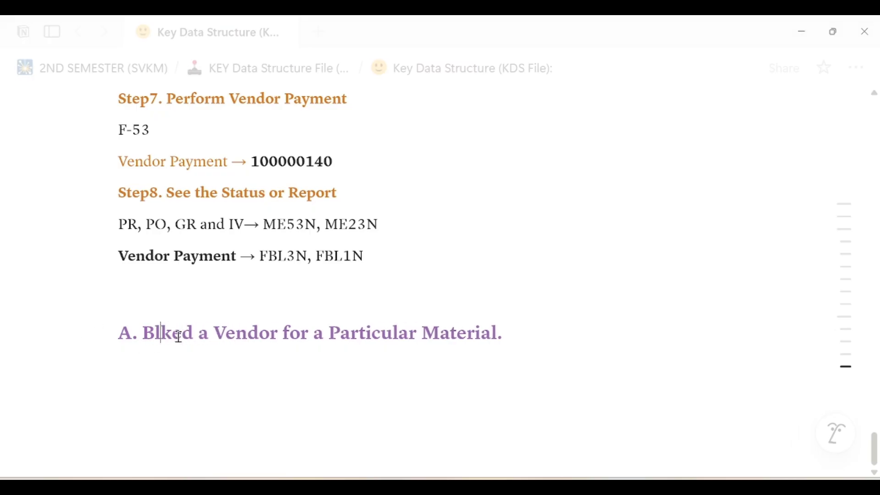
pyautogui.write('oc')
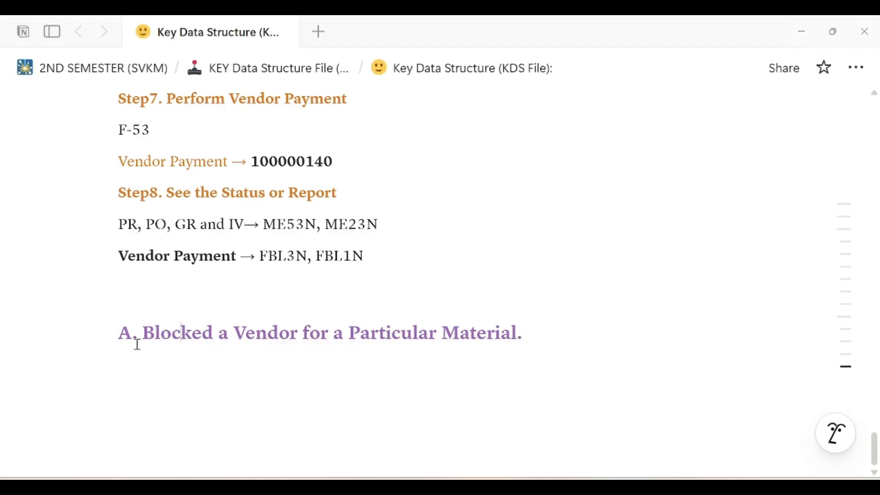
pyautogui.press('BackSpace')
pyautogui.write('B')
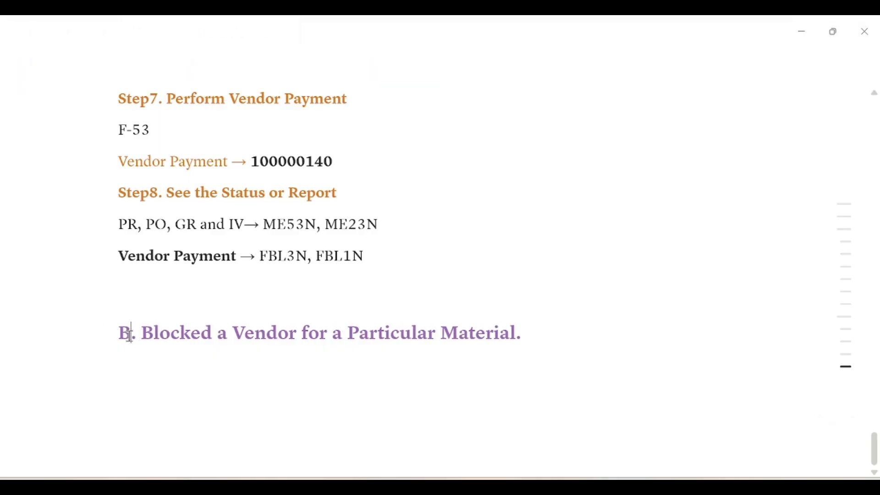
pyautogui.click(530, 335)
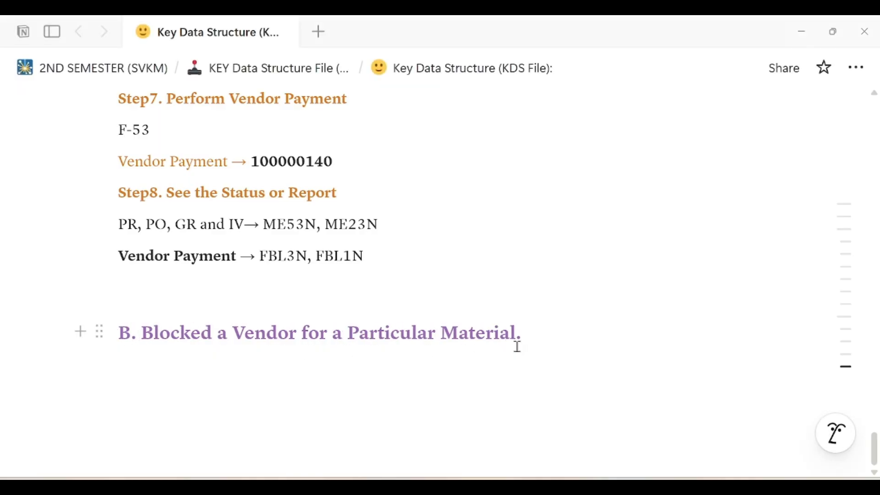
# Copy section A's notes from "Pre- Requisite:" through the last Step8 entry and paste them below the heading "B. Blocked a Vendor for a Particular Material.".
pyautogui.press('Return')
pyautogui.scroll(-1, 546, 344)
pyautogui.scroll(5, 548, 343)
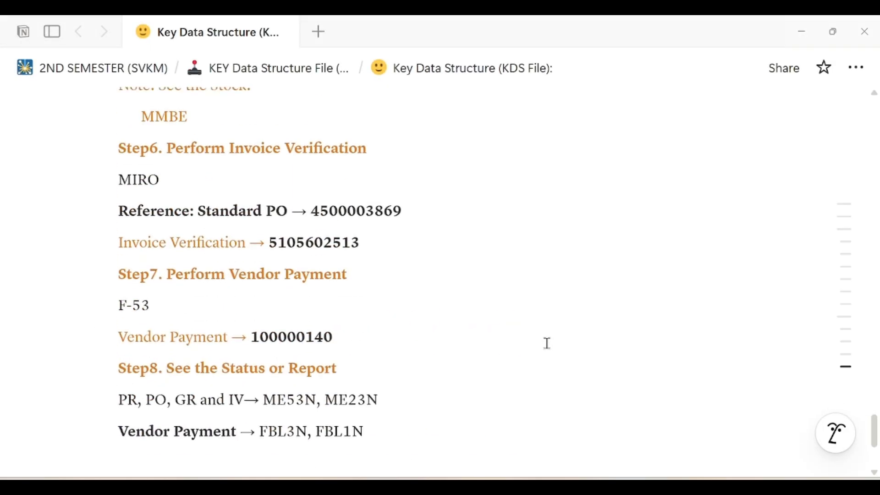
pyautogui.scroll(12, 547, 344)
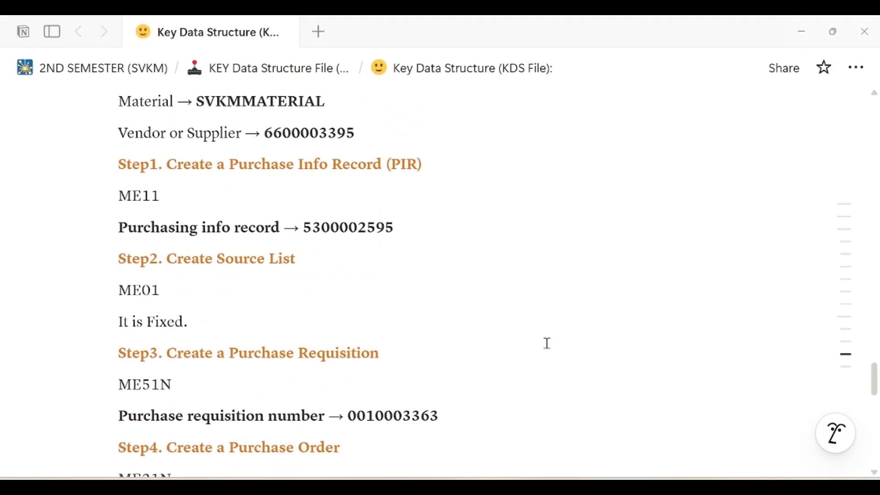
pyautogui.scroll(4, 547, 344)
pyautogui.scroll(-2, 546, 344)
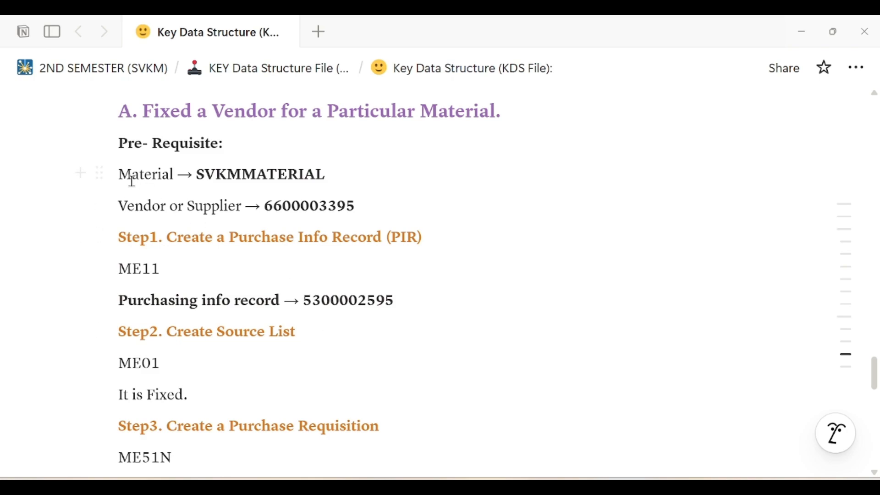
pyautogui.moveTo(120, 142); pyautogui.dragTo(394, 287)
pyautogui.scroll(-7, 228, 247)
pyautogui.scroll(-10, 228, 250)
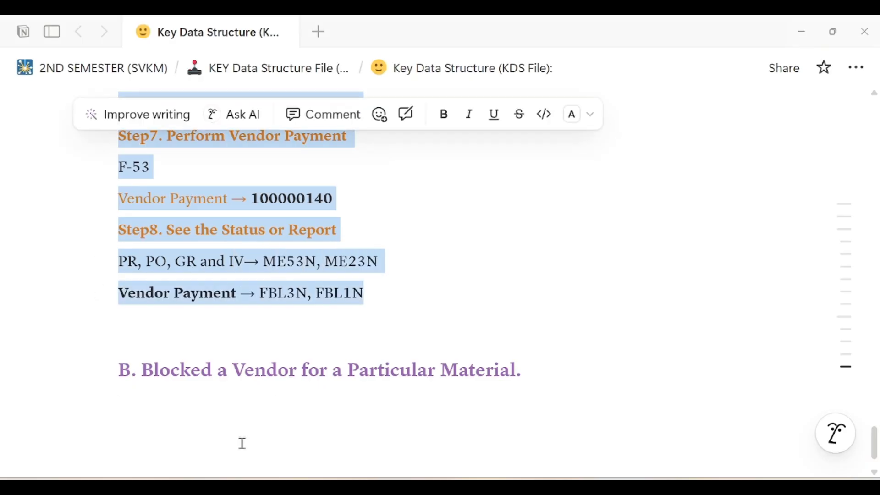
pyautogui.click(229, 409)
pyautogui.scroll(2, 256, 410)
pyautogui.scroll(-2, 275, 412)
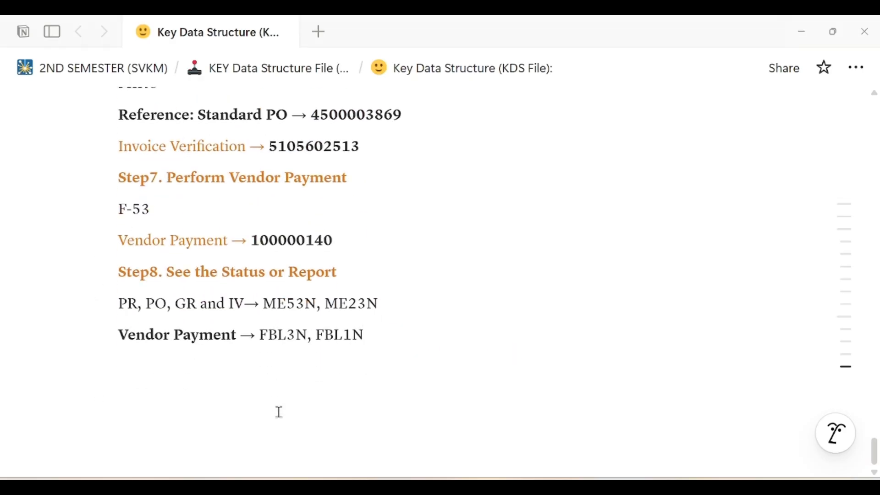
pyautogui.scroll(14, 280, 412)
pyautogui.scroll(3, 283, 411)
pyautogui.scroll(2, 281, 411)
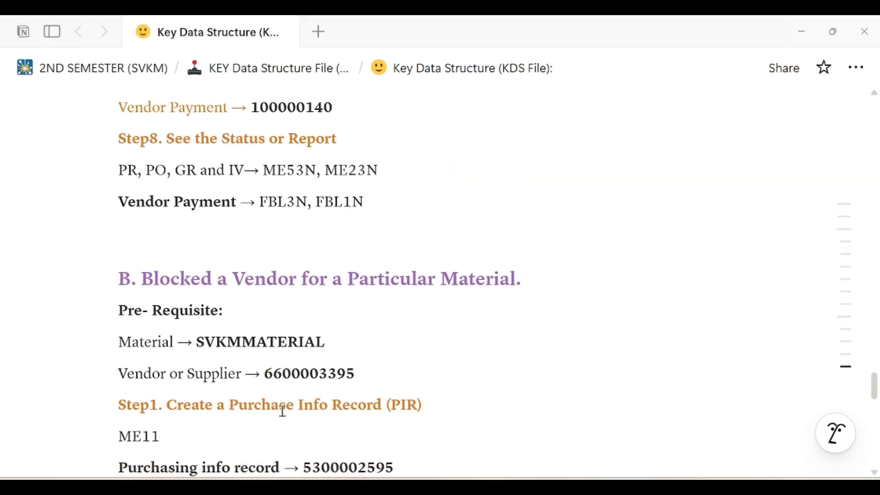
# Delete the "Purchasing info record" line under Step1 in section B.
pyautogui.scroll(-2, 285, 405)
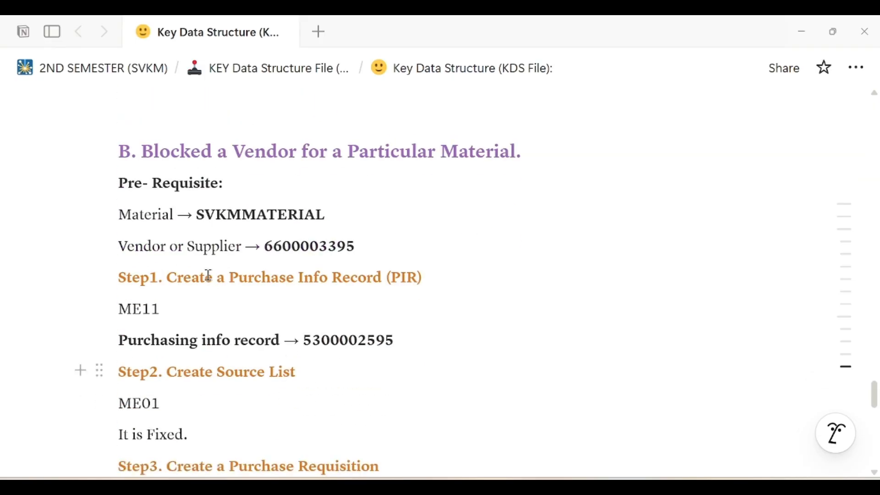
pyautogui.tripleClick(123, 215)
pyautogui.moveTo(242, 252); pyautogui.dragTo(429, 248)
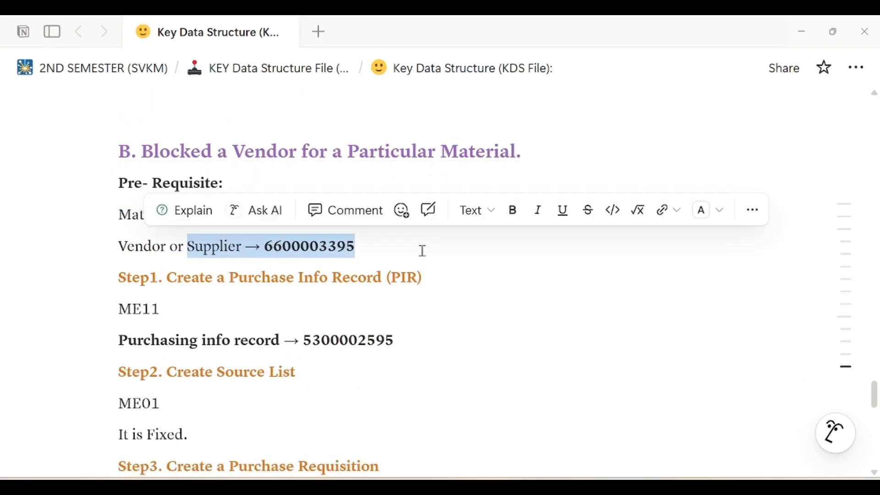
pyautogui.click(429, 250)
pyautogui.scroll(-1, 429, 252)
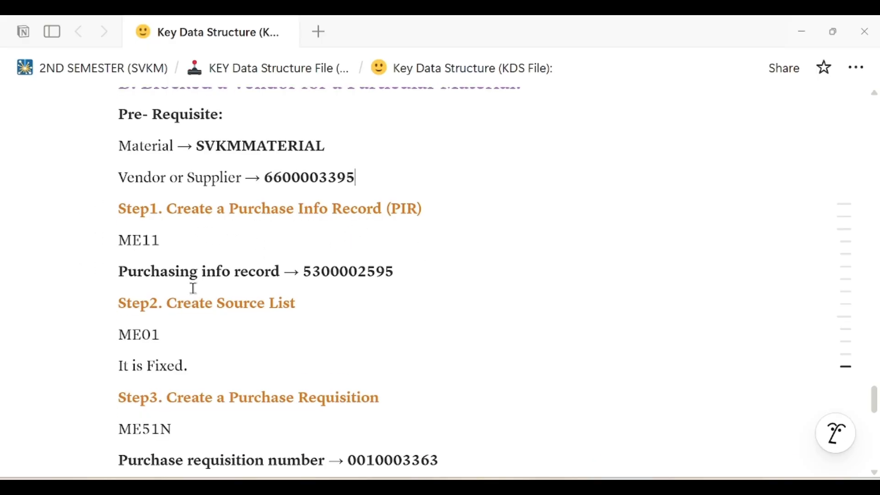
pyautogui.moveTo(123, 270); pyautogui.dragTo(412, 269)
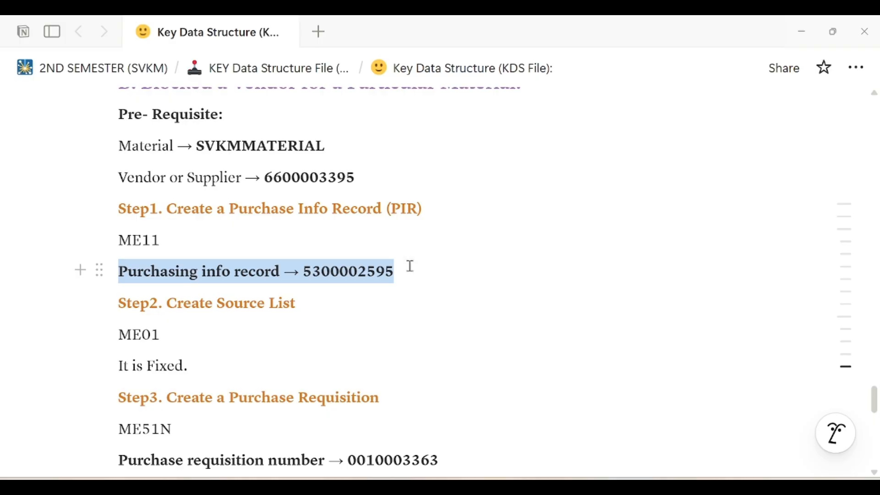
pyautogui.press('BackSpace')
pyautogui.press('BackSpace')
pyautogui.scroll(-2, 108, 340)
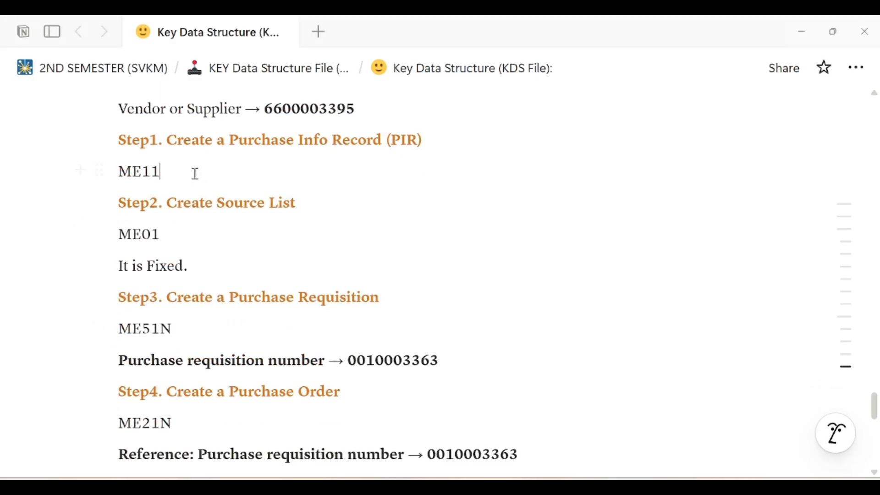
# Delete the line "It is Fixed." under Step2 in section B.
pyautogui.scroll(4, 334, 159)
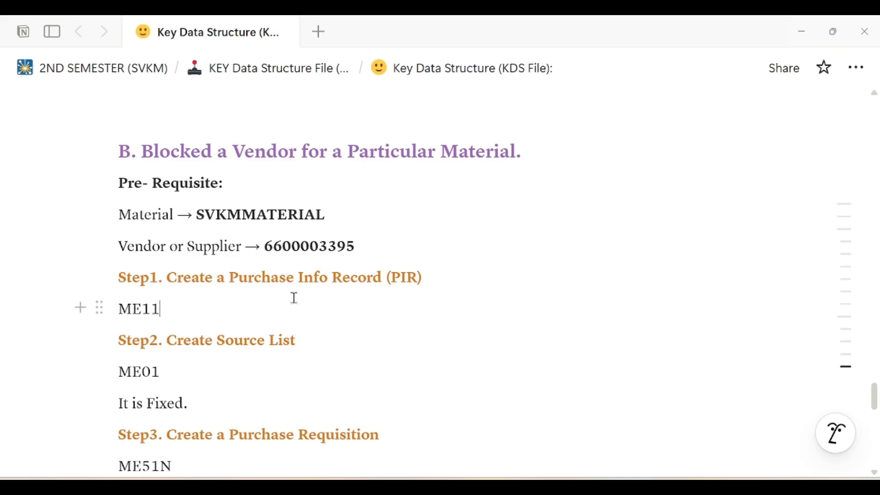
pyautogui.scroll(-4, 280, 308)
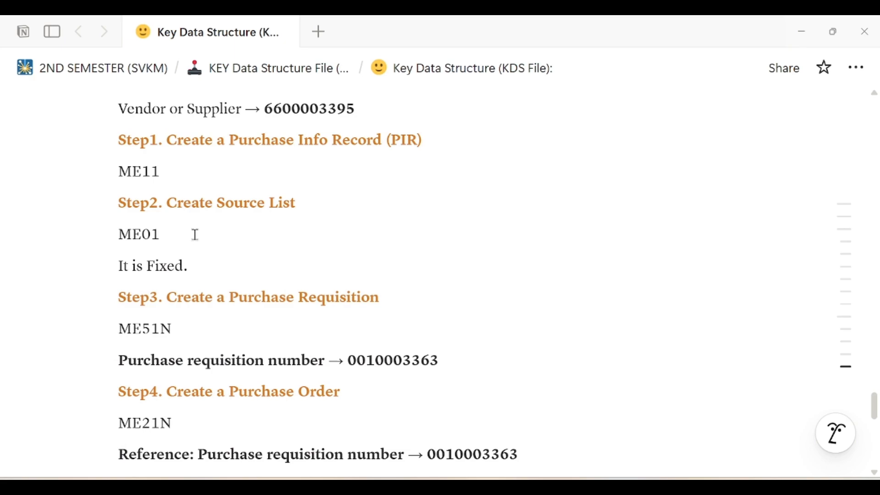
pyautogui.moveTo(122, 265); pyautogui.dragTo(204, 266)
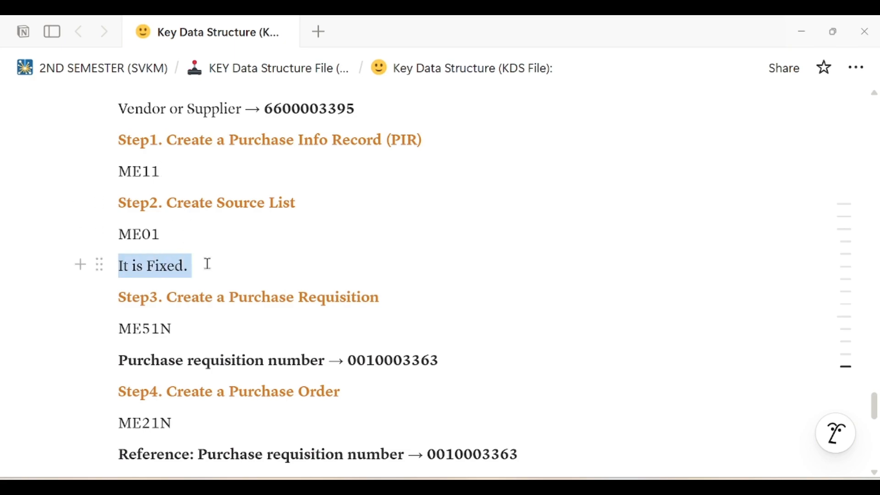
pyautogui.press('BackSpace')
pyautogui.press('BackSpace')
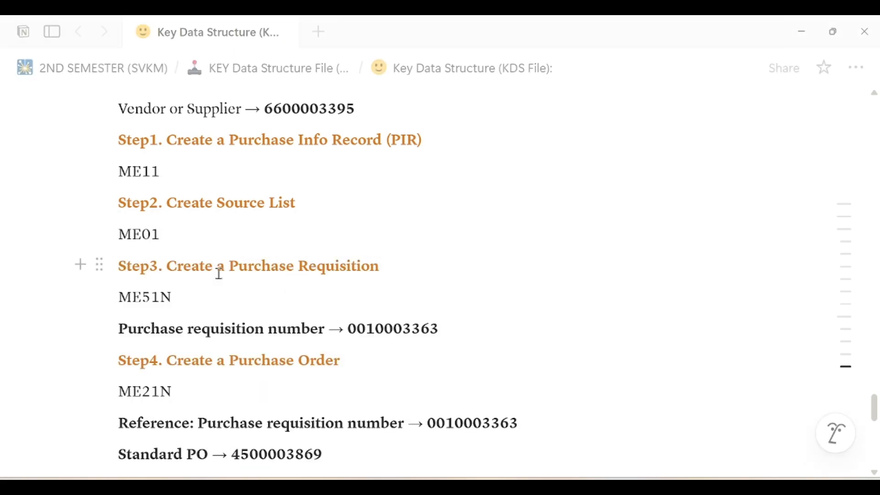
# Delete the "Purchase requisition number" line under Step3 in section B.
pyautogui.scroll(-2, 220, 273)
pyautogui.moveTo(122, 263); pyautogui.dragTo(453, 262)
pyautogui.press('BackSpace')
pyautogui.press('BackSpace')
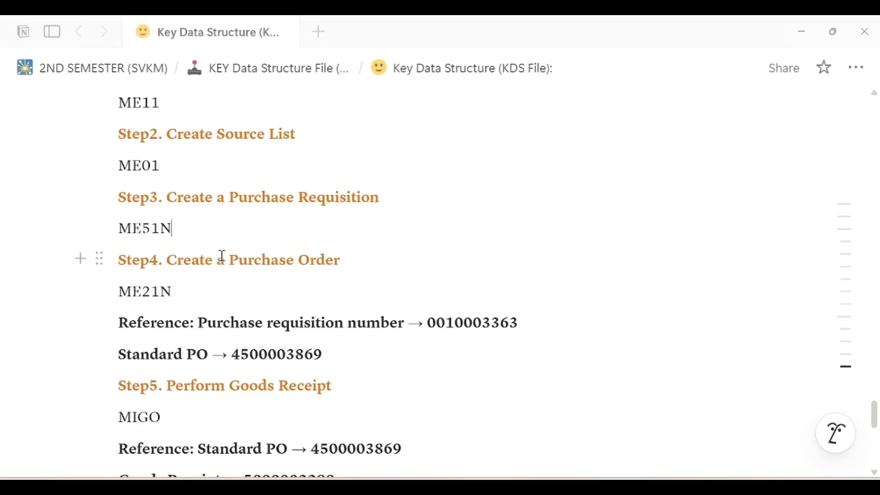
# Delete the purchase requisition reference and "Standard PO" lines under Step4 in section B.
pyautogui.scroll(-2, 204, 264)
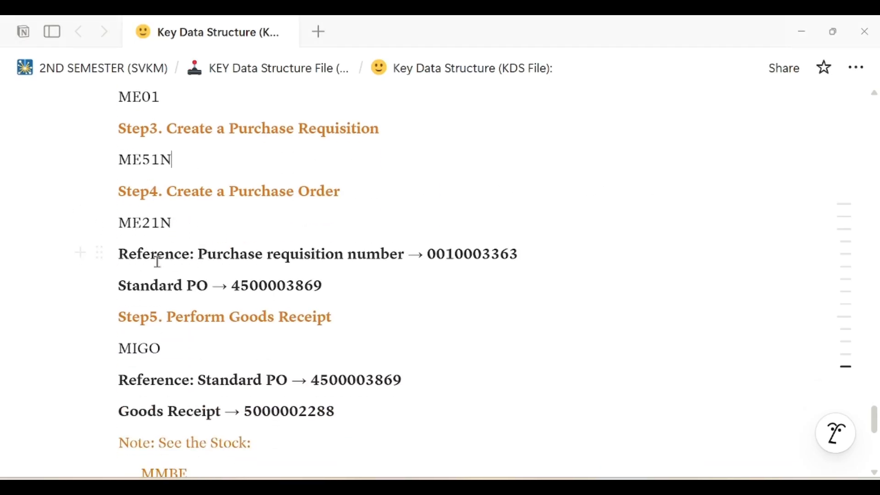
pyautogui.moveTo(123, 255); pyautogui.dragTo(344, 297)
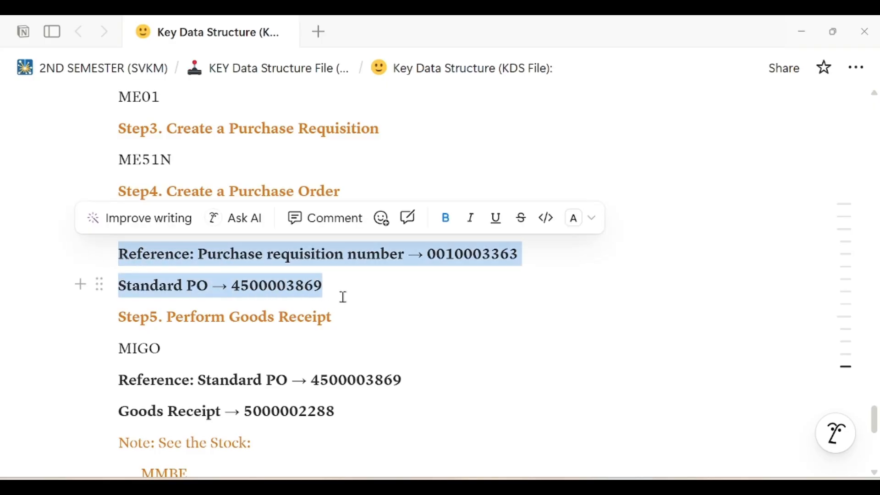
pyautogui.press('BackSpace')
pyautogui.press('BackSpace')
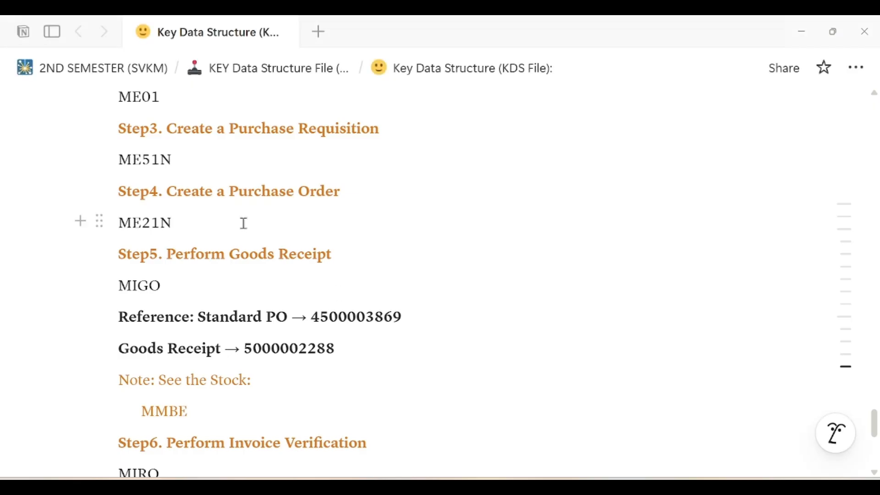
# Select section B's Step5 lines from the heading through "Goods Receipt" and turn on suggesting mode.
pyautogui.scroll(2, 247, 257)
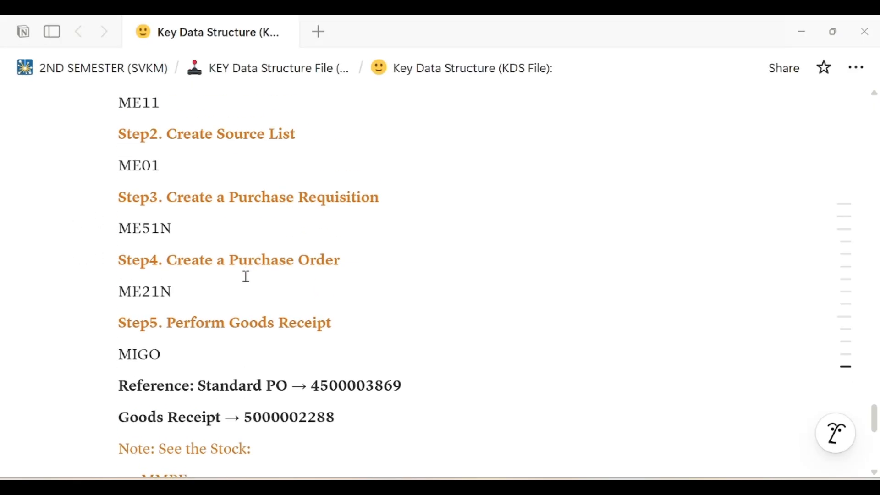
pyautogui.scroll(2, 255, 303)
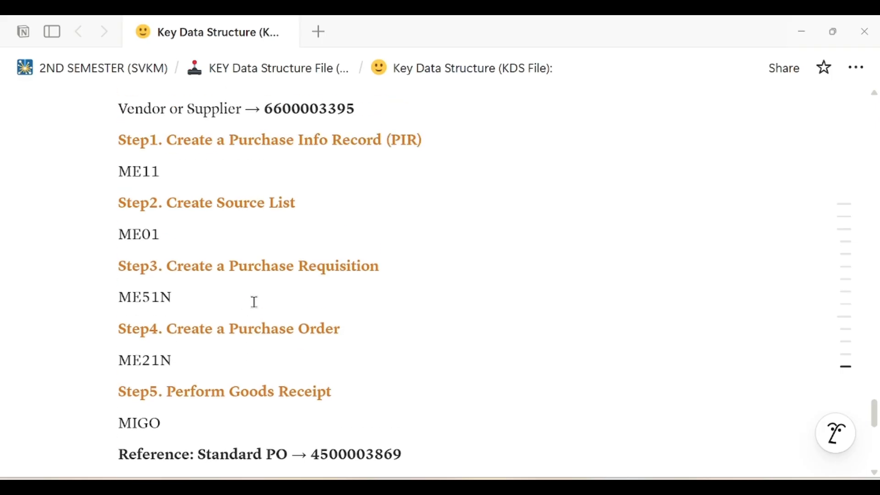
pyautogui.scroll(-6, 254, 301)
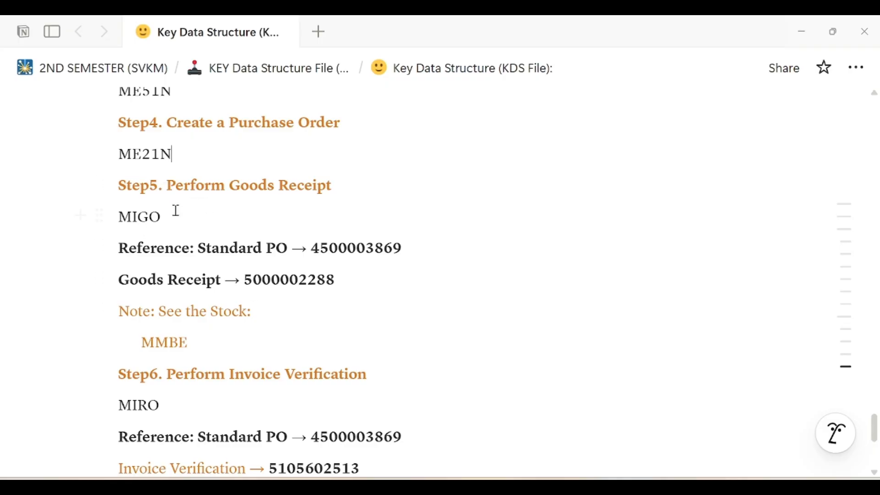
pyautogui.scroll(2, 202, 181)
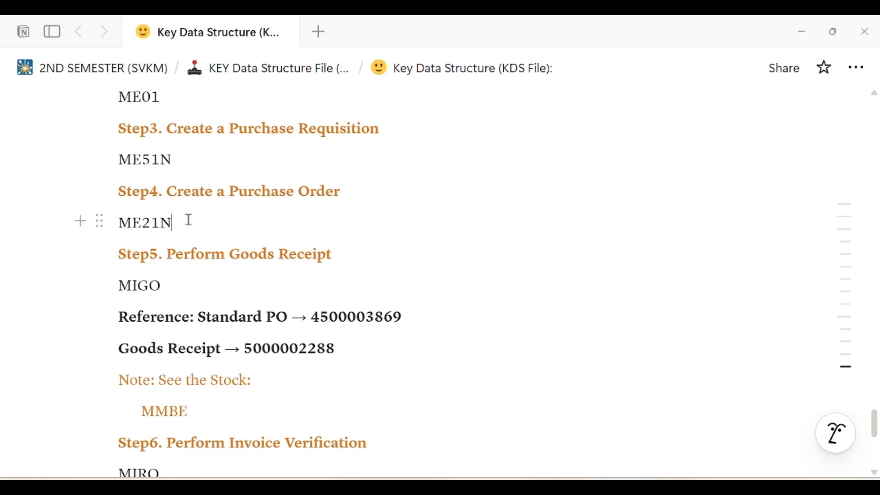
pyautogui.moveTo(123, 253); pyautogui.dragTo(425, 341)
pyautogui.click(405, 218)
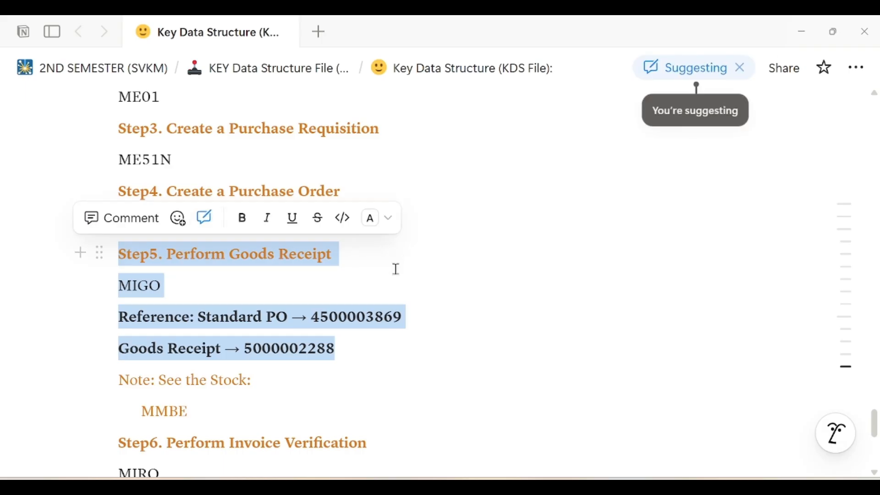
pyautogui.click(446, 241)
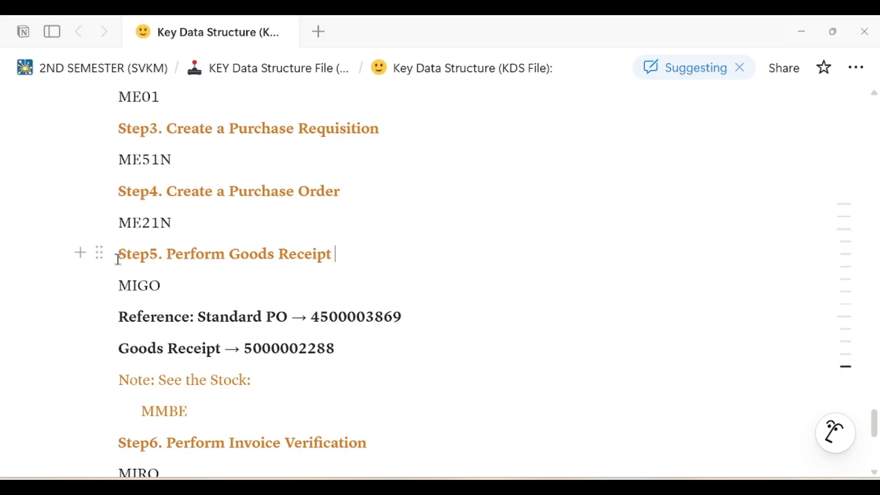
pyautogui.scroll(-2, 412, 327)
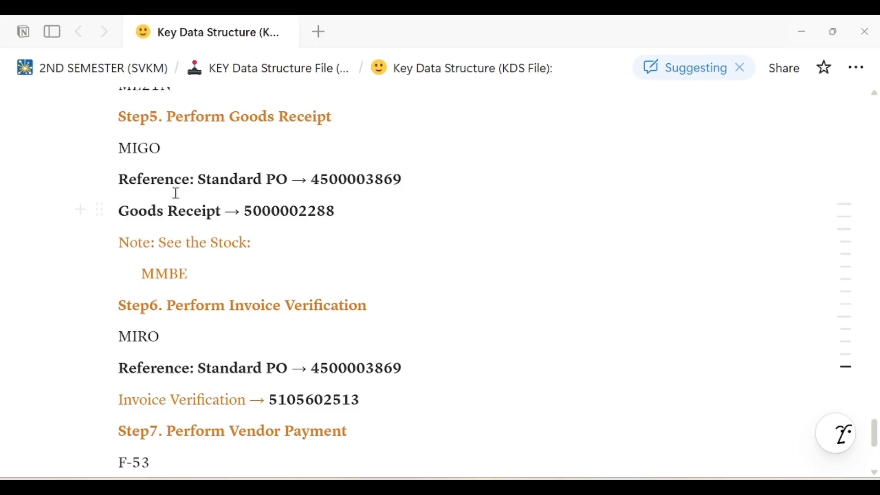
pyautogui.scroll(-3, 232, 264)
pyautogui.scroll(-2, 238, 292)
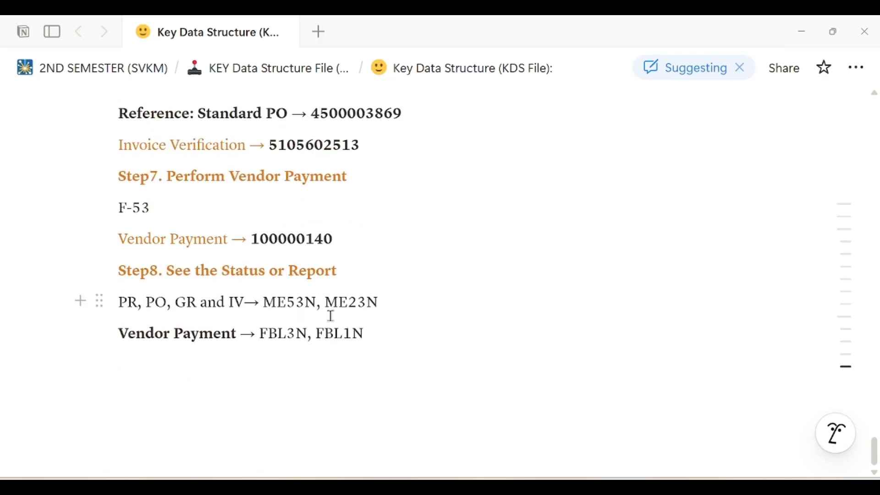
pyautogui.scroll(2, 335, 316)
pyautogui.moveTo(350, 307); pyautogui.dragTo(122, 243)
pyautogui.scroll(5, 293, 295)
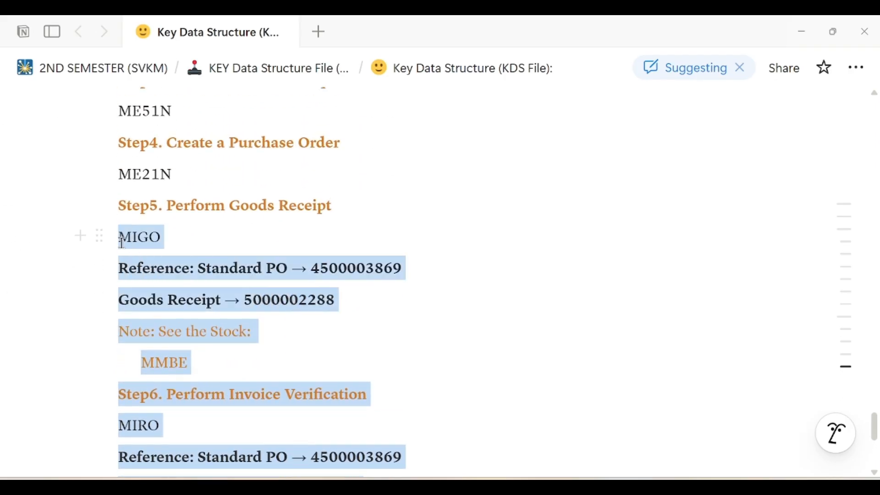
pyautogui.moveTo(156, 270); pyautogui.dragTo(157, 269)
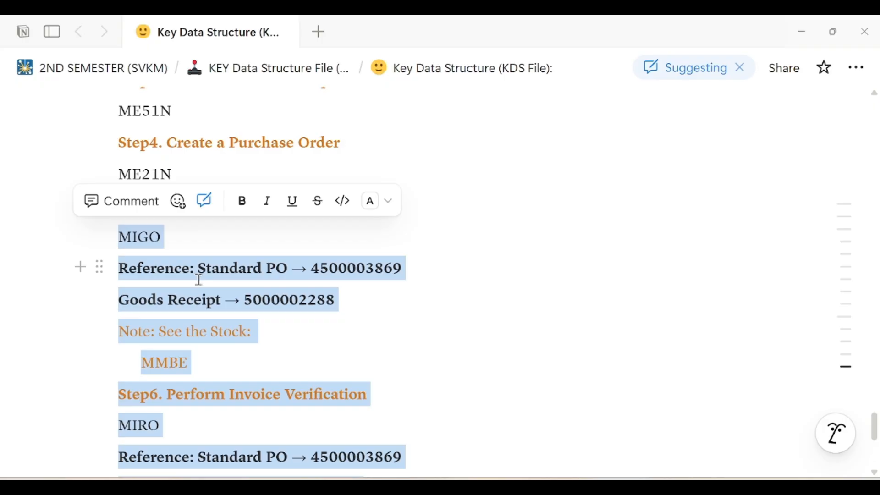
pyautogui.click(224, 304)
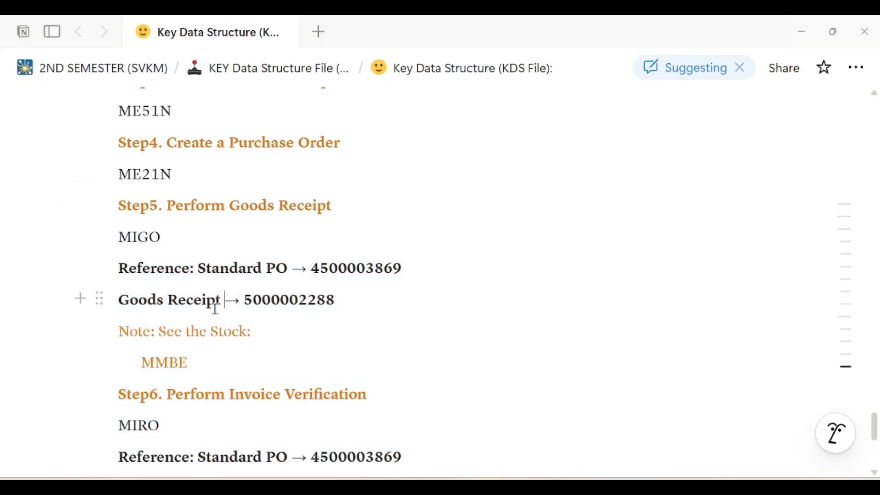
# Suggest replacing the Step5 lines from MIGO through "Goods Receipt" with "X", and suggest deleting the reference and goods receipt lines.
pyautogui.moveTo(122, 234); pyautogui.dragTo(369, 303)
pyautogui.write('X')
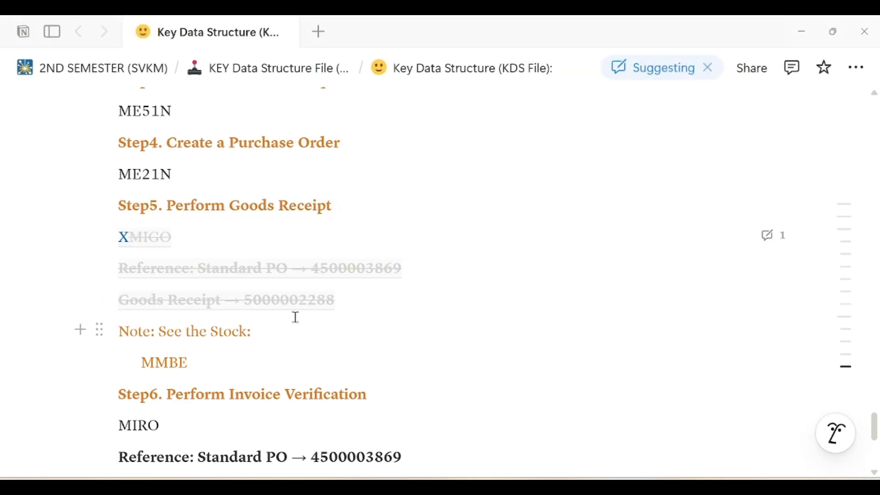
pyautogui.moveTo(344, 302); pyautogui.dragTo(130, 239)
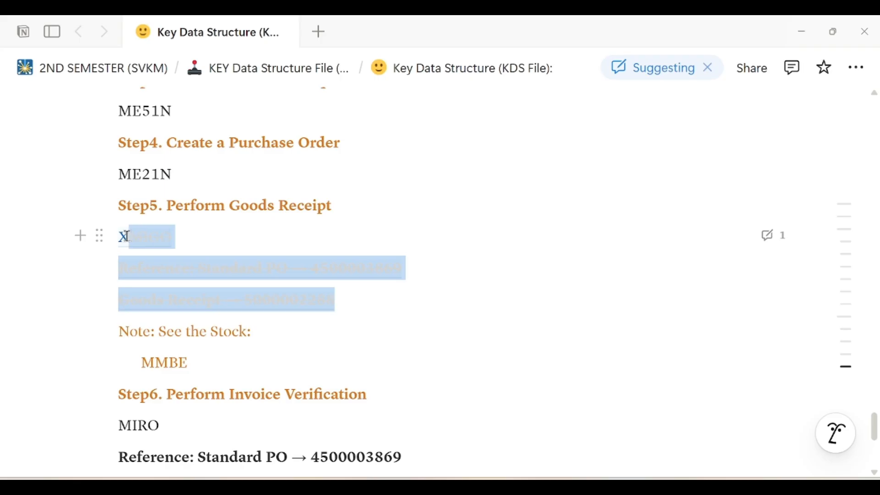
pyautogui.click(190, 268)
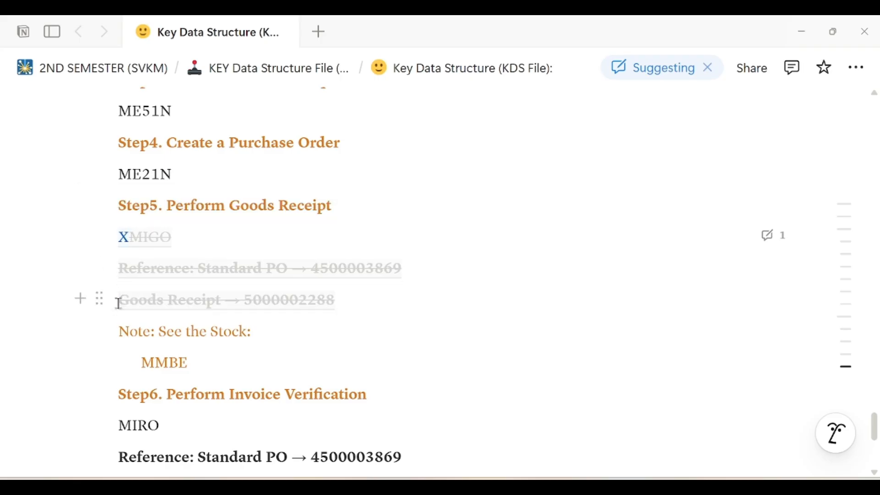
pyautogui.moveTo(118, 267); pyautogui.dragTo(368, 305)
pyautogui.press('BackSpace')
# Suggest deleting the "Reference: Standard PO" line under Step6 in section B.
pyautogui.scroll(-3, 366, 307)
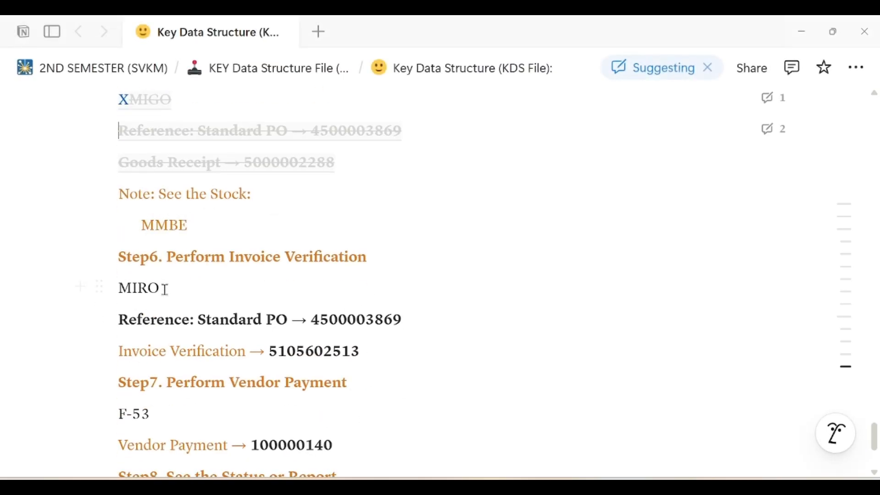
pyautogui.moveTo(118, 311); pyautogui.dragTo(434, 311)
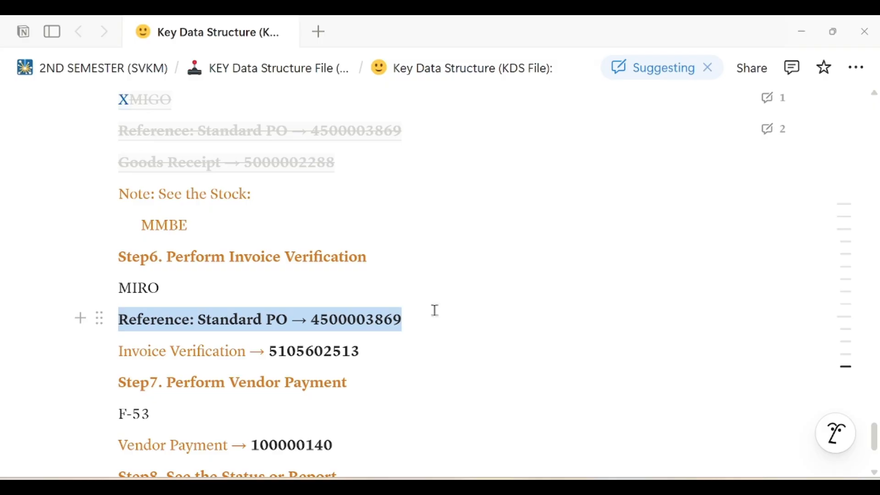
pyautogui.press('BackSpace')
pyautogui.press('BackSpace')
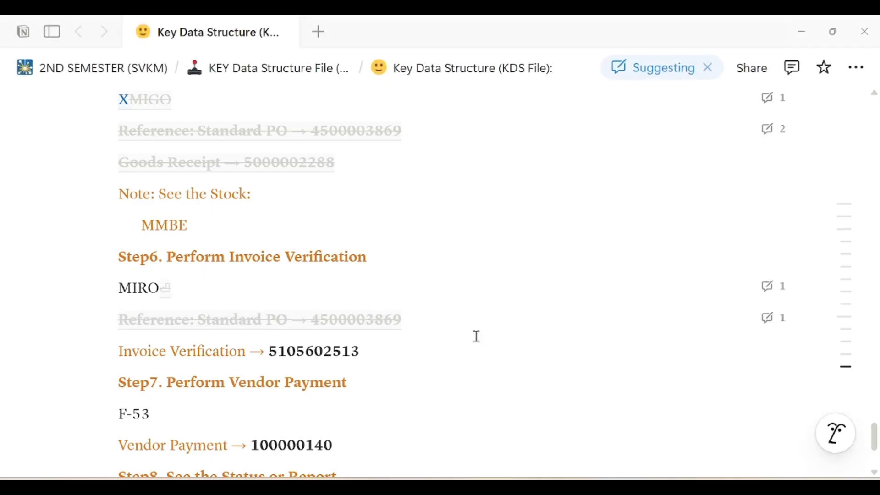
# Turn off suggesting mode and delete the "Reference: Standard PO" line under Step6 in section B.
pyautogui.click(708, 68)
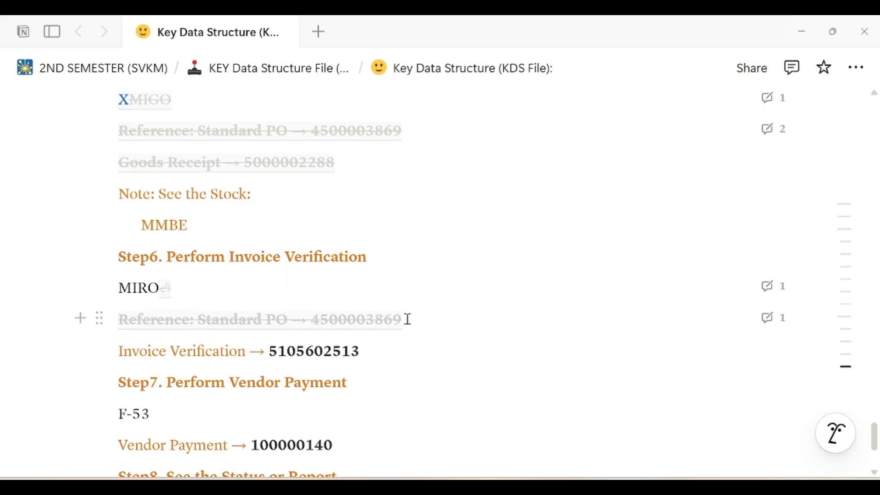
pyautogui.moveTo(406, 316); pyautogui.dragTo(122, 324)
pyautogui.press('BackSpace')
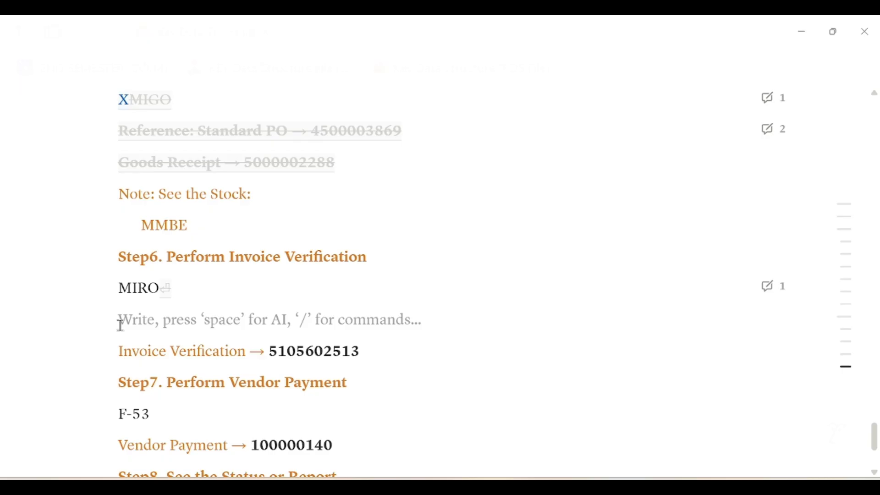
pyautogui.press('BackSpace')
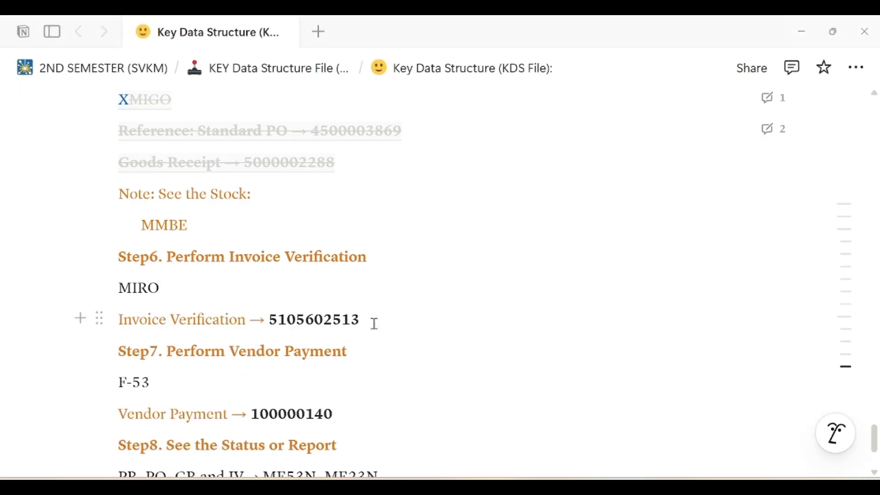
# Replace the "Invoice Verification" document number line under Step6 with "X".
pyautogui.moveTo(375, 323); pyautogui.dragTo(122, 326)
pyautogui.press('BackSpace')
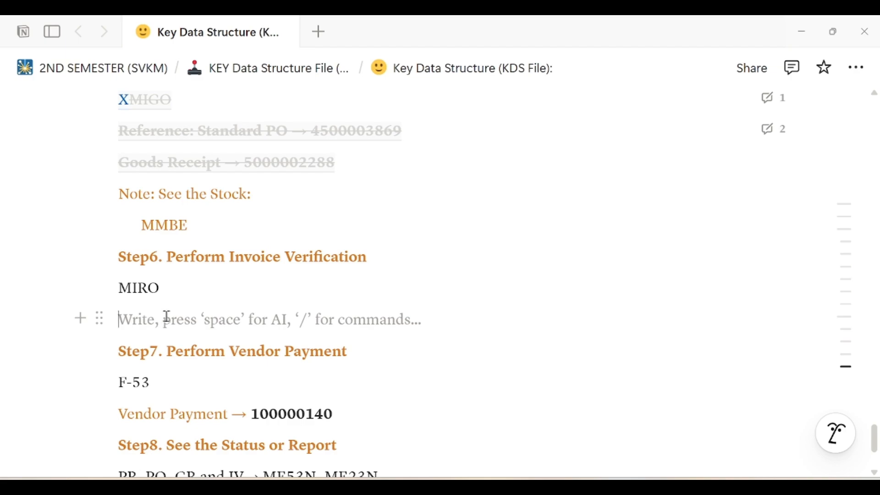
pyautogui.write('X')
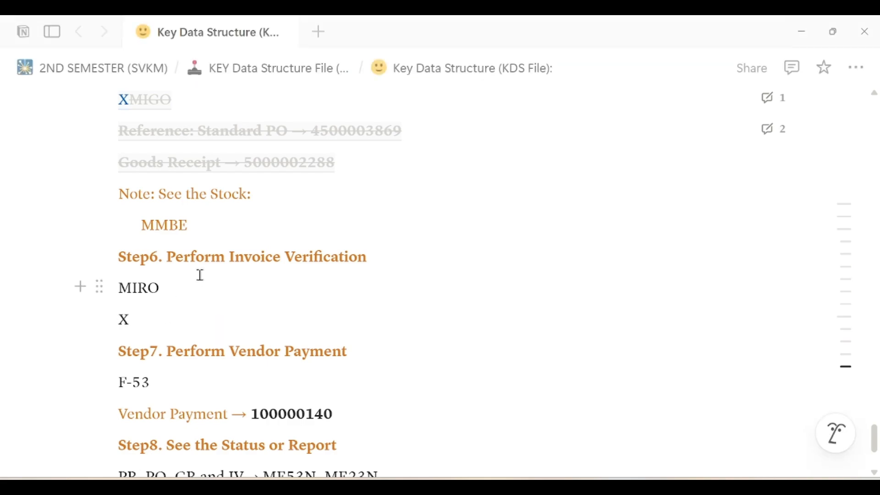
# Delete the struck-through MIGO, Standard PO reference and Goods Receipt text under Step5 in section B, keeping the "X".
pyautogui.scroll(3, 165, 236)
pyautogui.moveTo(346, 307); pyautogui.dragTo(132, 239)
pyautogui.press('BackSpace')
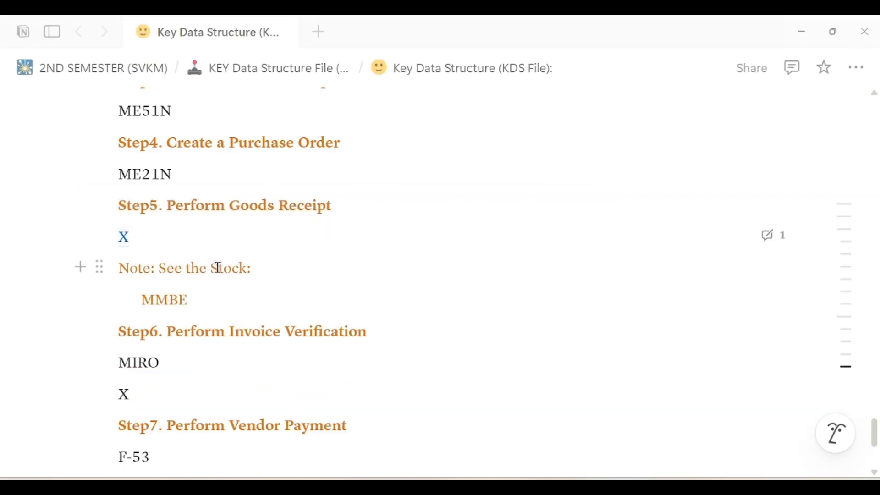
# Add a "Not Performed" line below F-53 under Step7 in section B.
pyautogui.scroll(-3, 224, 267)
pyautogui.scroll(-2, 243, 269)
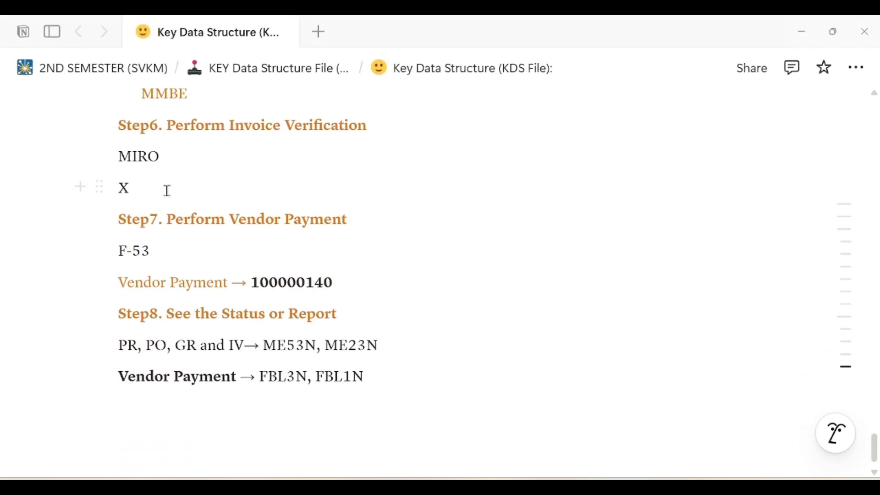
pyautogui.scroll(-1, 215, 215)
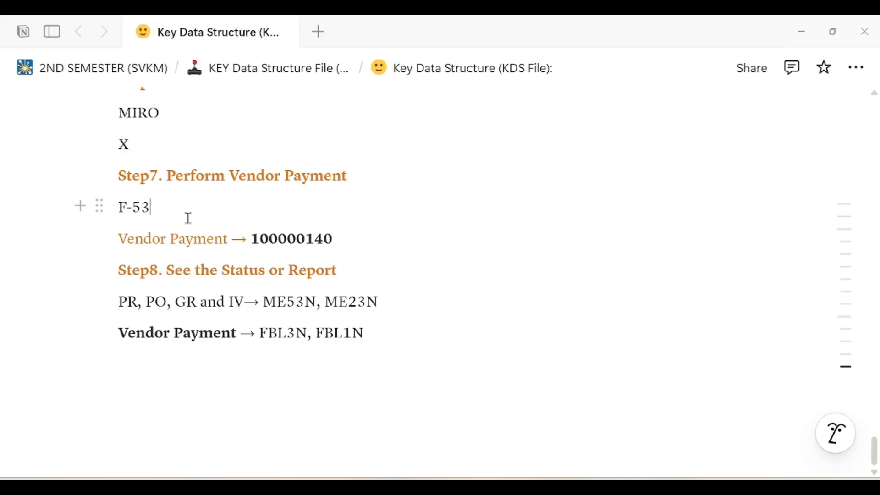
pyautogui.press('Return')
pyautogui.write('X')
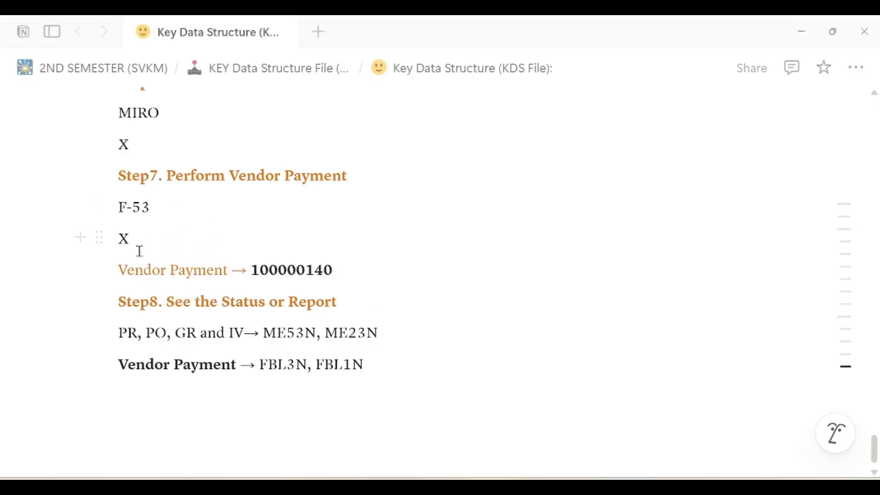
pyautogui.press('BackSpace')
pyautogui.write('No')
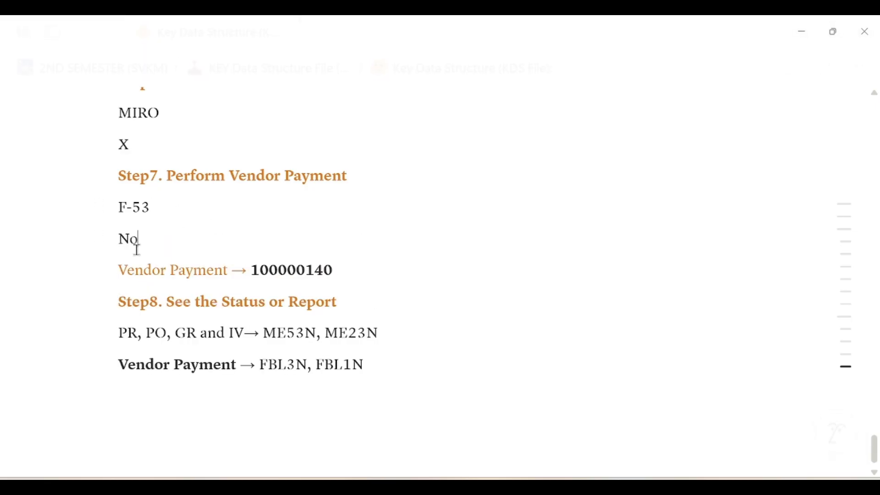
pyautogui.write('t Performed')
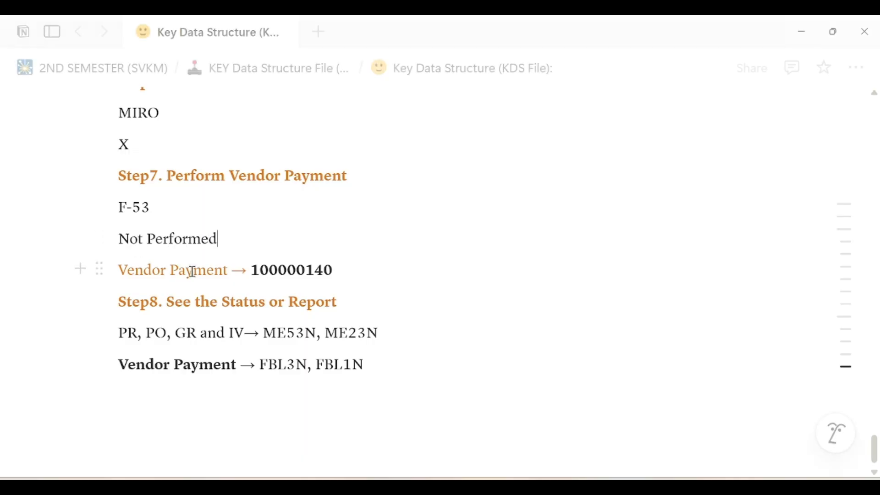
# Add a "Not Performed" line below the "X" under Step6 in section B.
pyautogui.scroll(3, 260, 235)
pyautogui.click(190, 291)
pyautogui.press('Return')
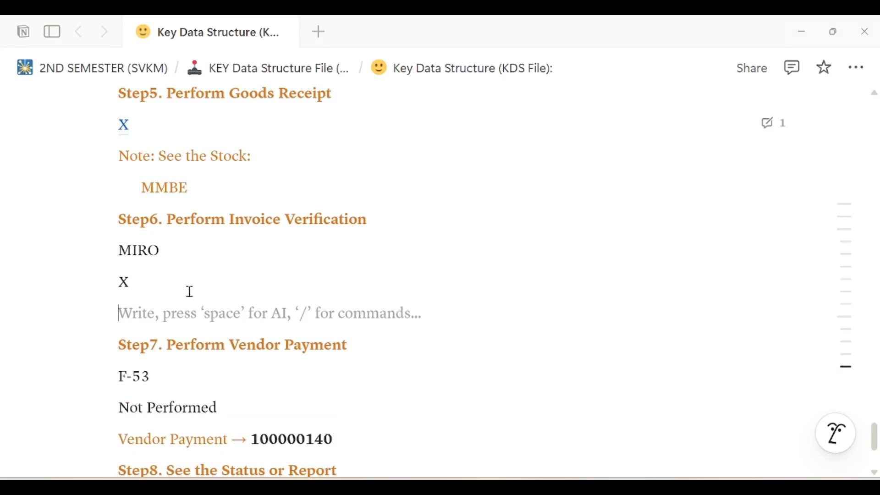
pyautogui.write('Not Performed')
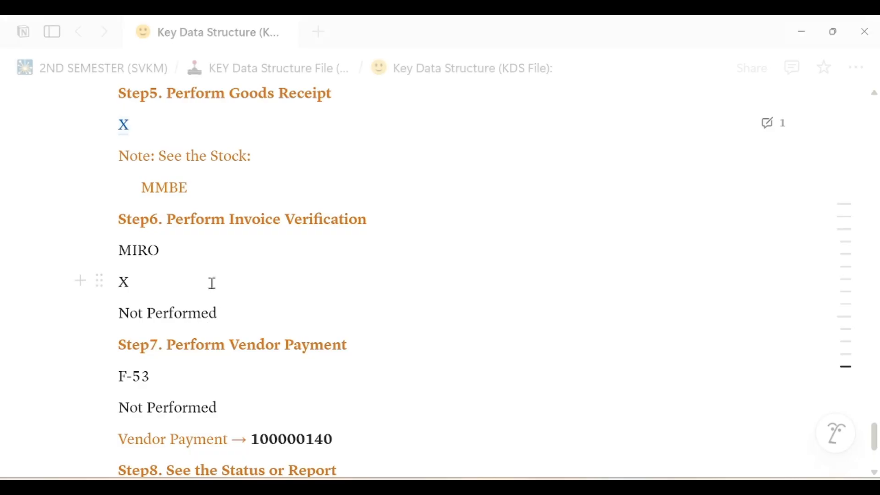
# Add a "Not Performed" line below MMBE in Step5's stock note.
pyautogui.scroll(3, 215, 262)
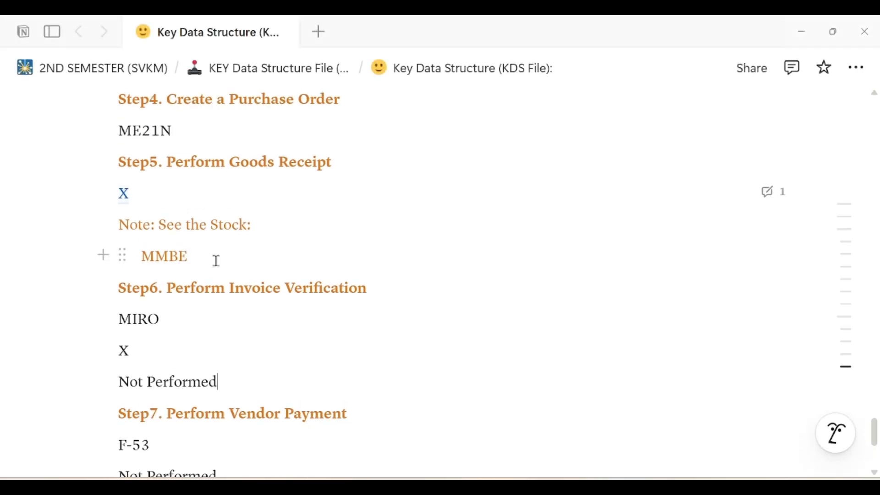
pyautogui.click(217, 261)
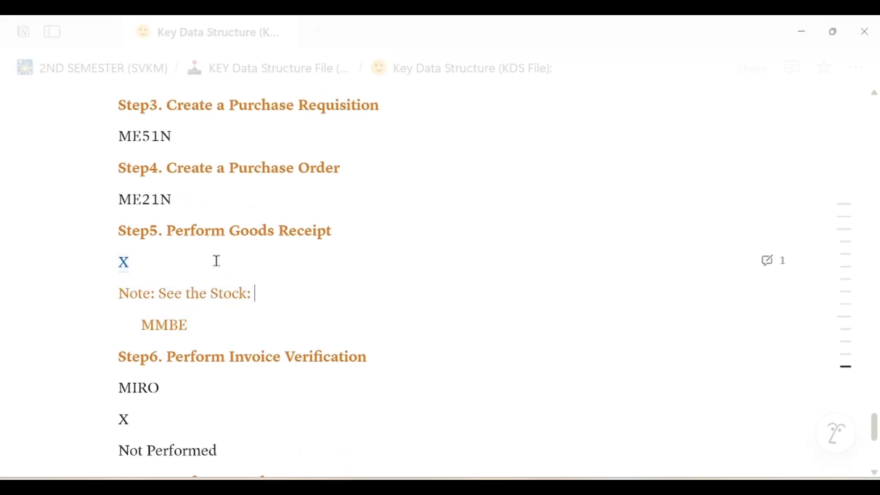
pyautogui.click(212, 317)
pyautogui.press('Return')
pyautogui.write('Not')
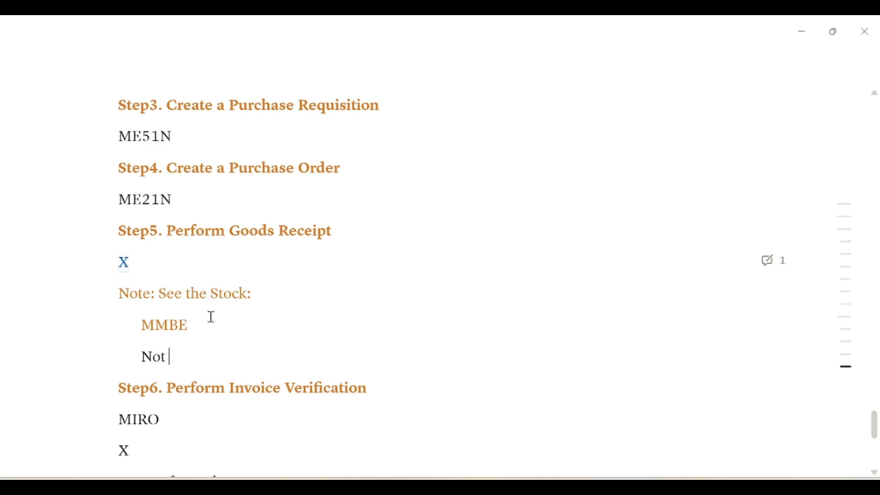
pyautogui.write(' Perform')
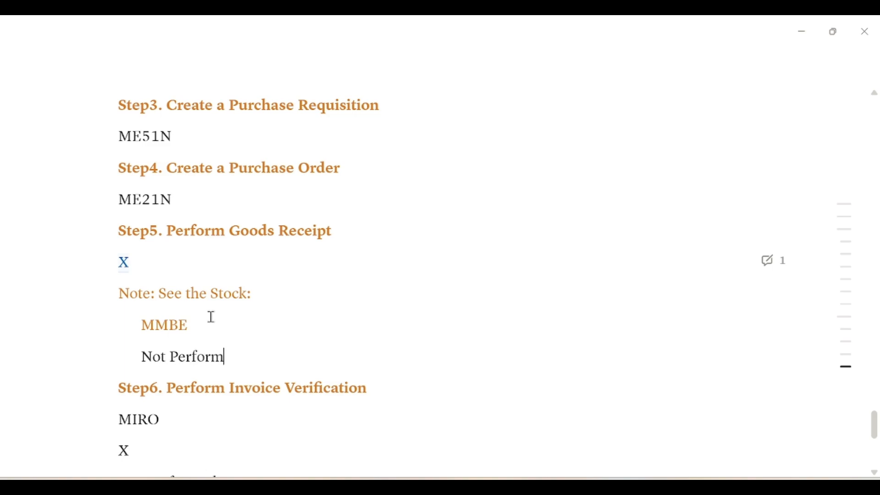
pyautogui.write('ed')
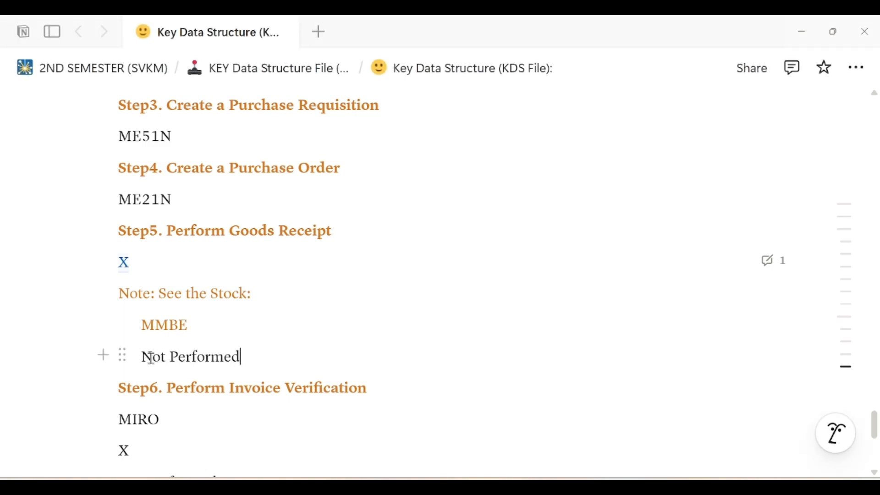
pyautogui.scroll(2, 210, 369)
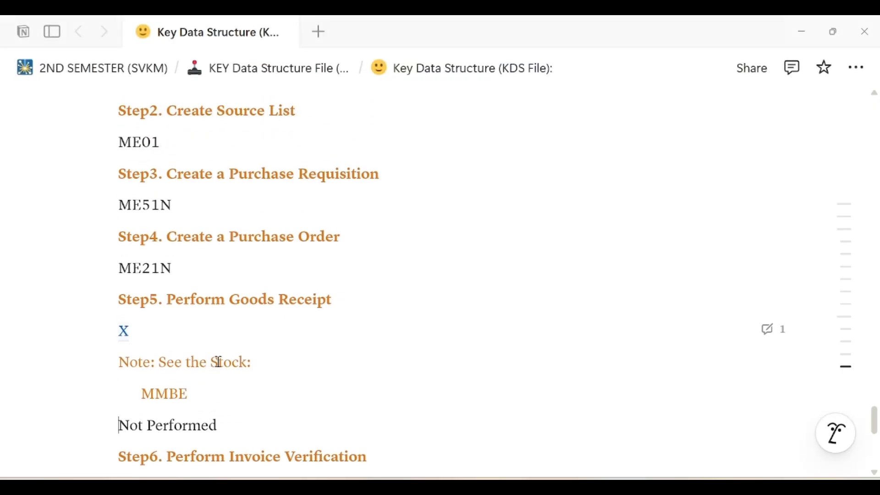
pyautogui.scroll(5, 222, 326)
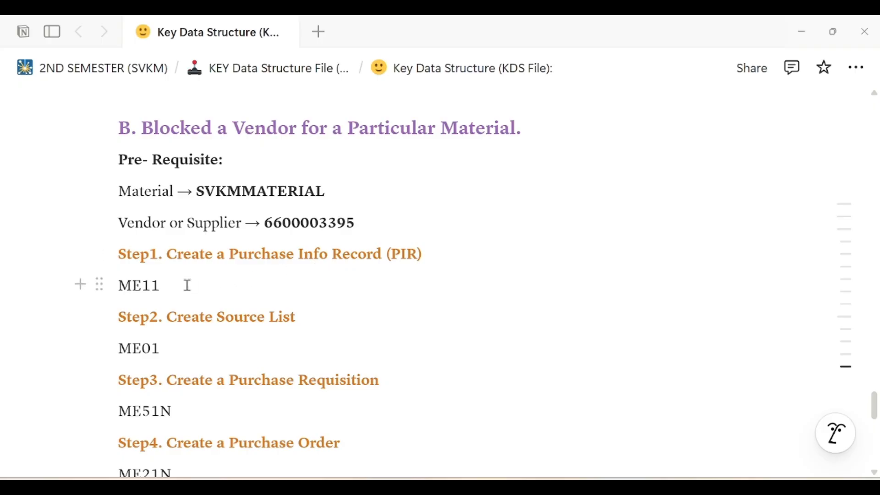
pyautogui.moveTo(186, 285); pyautogui.dragTo(114, 290)
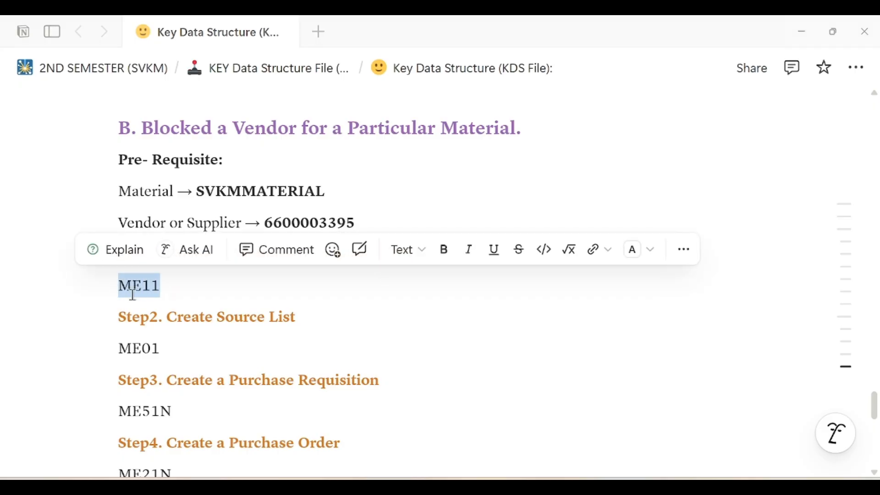
pyautogui.click(172, 298)
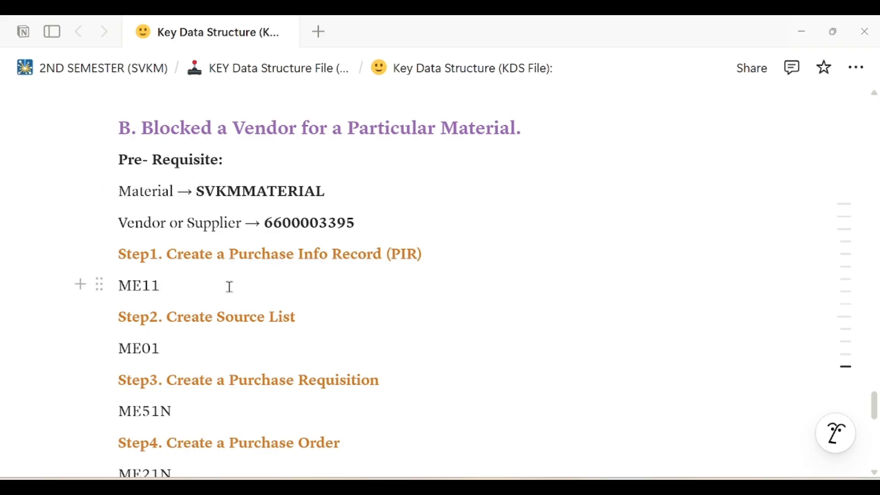
pyautogui.moveTo(173, 292); pyautogui.dragTo(114, 285)
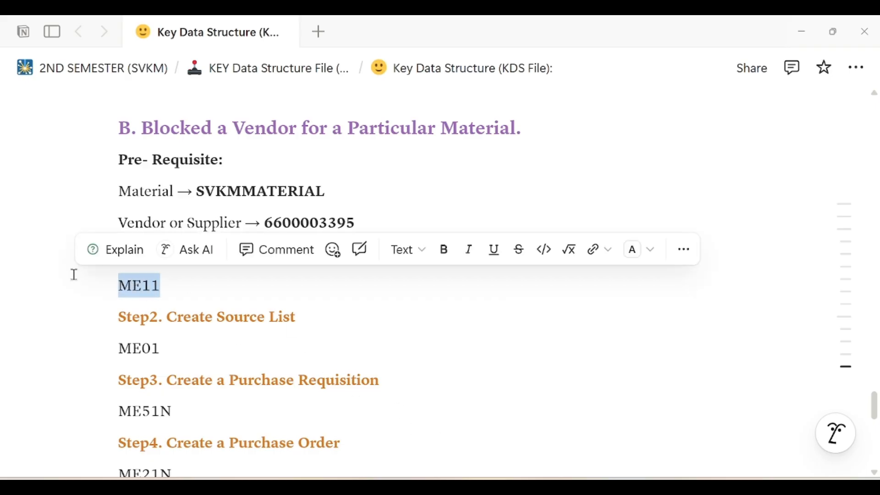
pyautogui.click(168, 287)
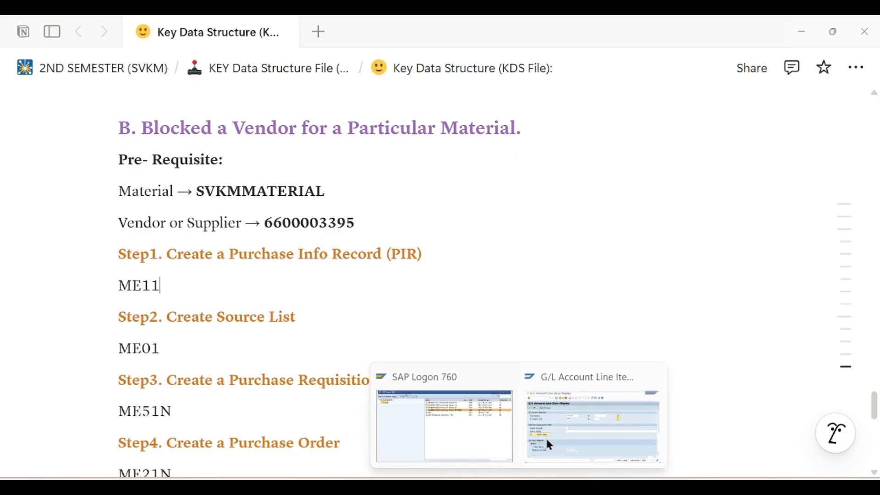
# Switch to the SAP G/L Account Line Item Display window and enter the transaction command /nME12.
pyautogui.click(546, 436)
pyautogui.write('/')
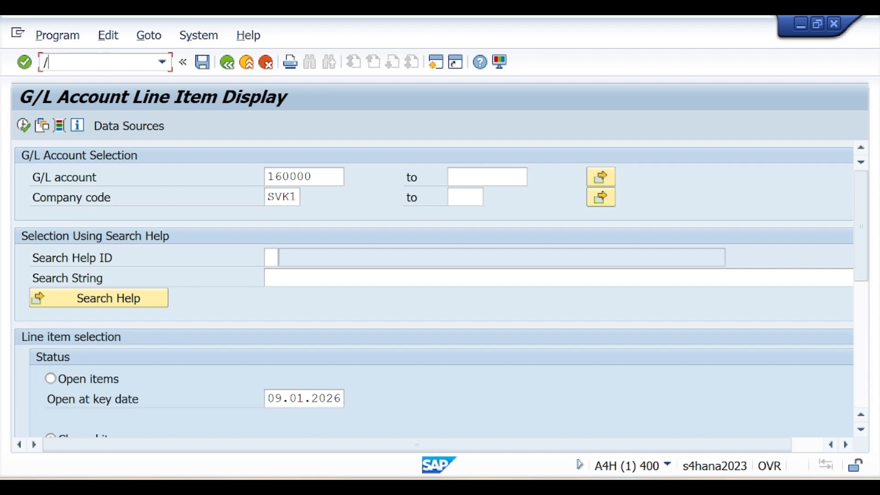
pyautogui.write('nME21')
pyautogui.press('BackSpace')
pyautogui.write('12')
# Switch to the Notion notes and look up the transaction code for changing a purchase info record.
pyautogui.press('alt')
pyautogui.click(548, 487)
pyautogui.scroll(3, 372, 245)
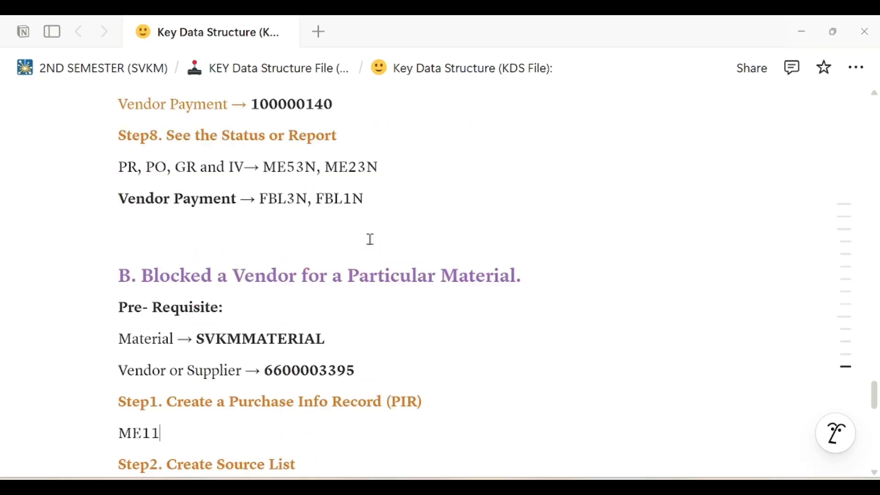
pyautogui.scroll(15, 371, 239)
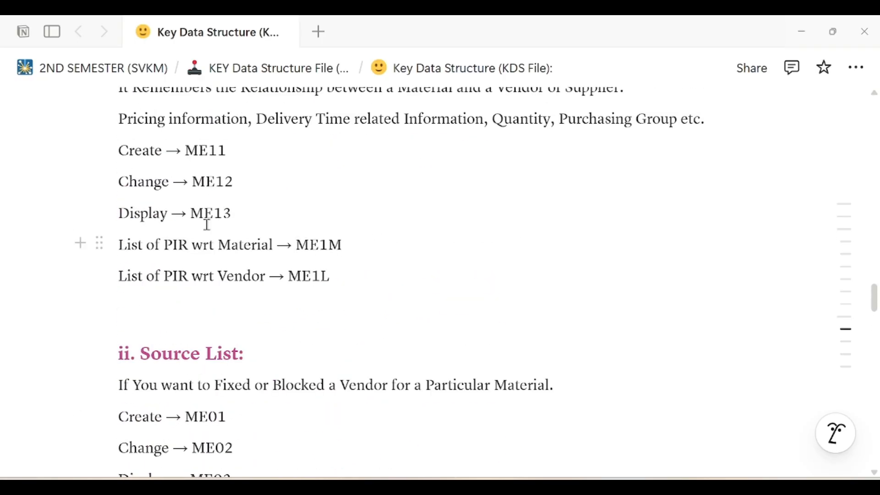
# Switch back to SAP, run transaction ME12 and go to the Info record field on the initial screen.
pyautogui.hotkey('alt', 'Tab')
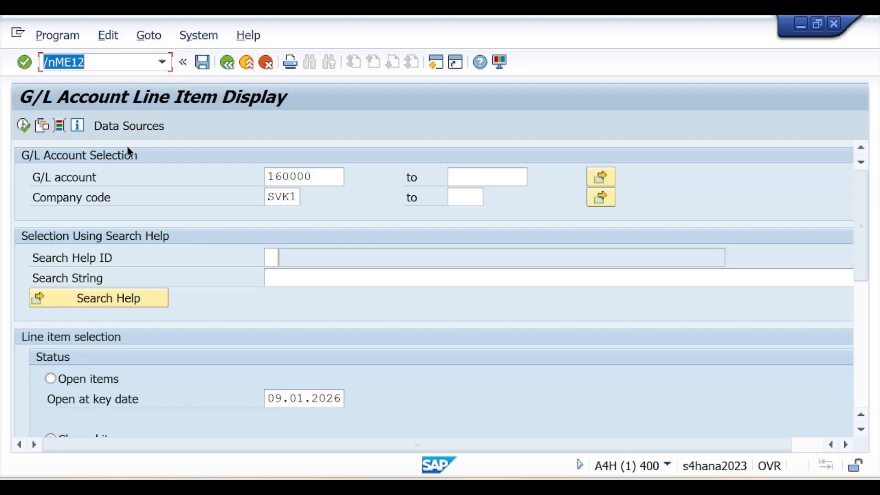
pyautogui.press('Return')
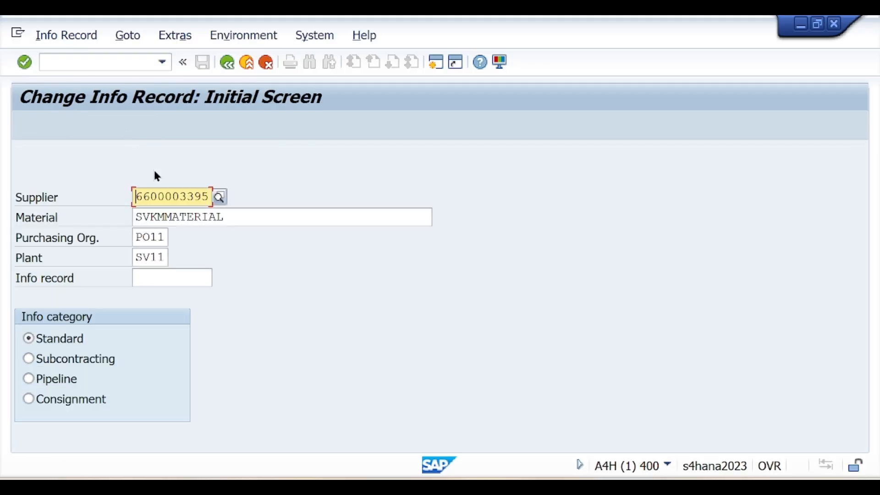
pyautogui.click(166, 285)
# Copy the purchasing info record number from Step1 of the Notion notes and paste it into SAP's Info record field.
pyautogui.hotkey('alt', 'Tab')
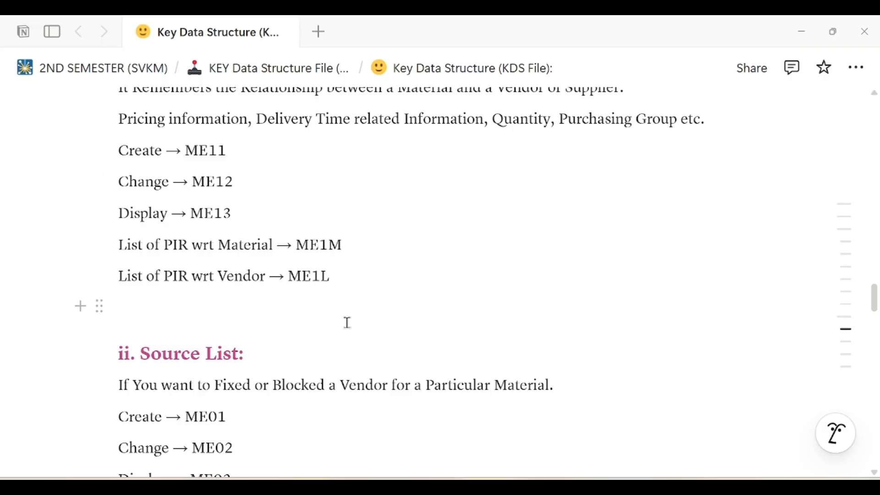
pyautogui.scroll(-10, 348, 327)
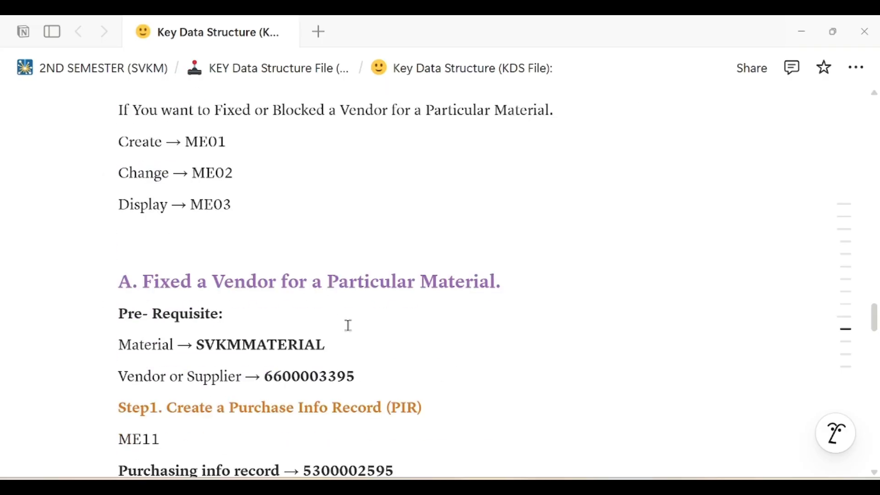
pyautogui.scroll(2, 264, 245)
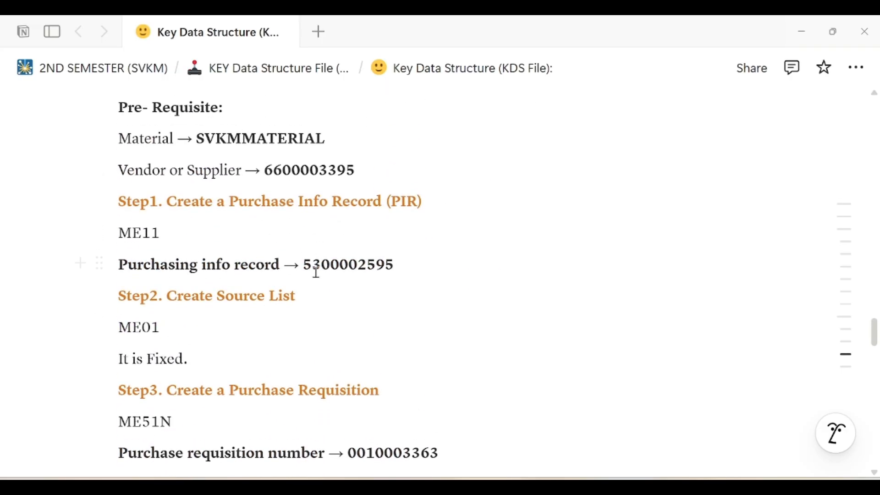
pyautogui.moveTo(305, 265); pyautogui.dragTo(396, 266)
pyautogui.hotkey('ctrl', 'c')
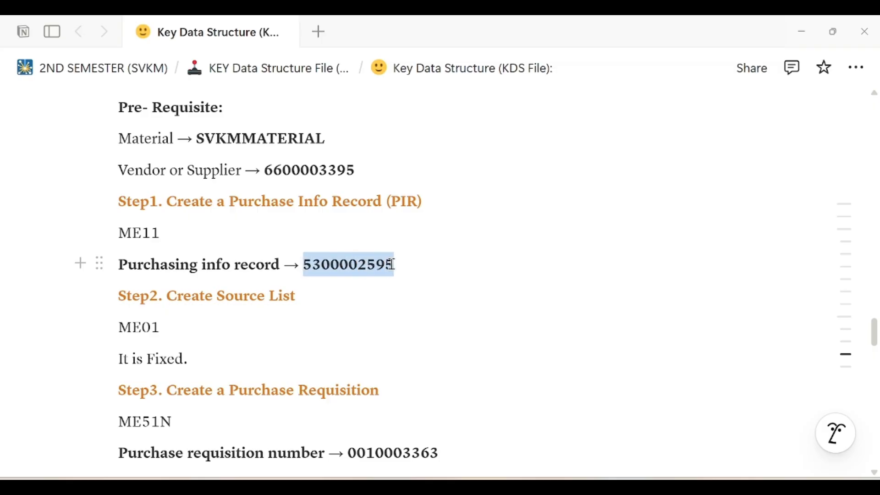
pyautogui.hotkey('alt', 'Tab')
pyautogui.click(193, 277)
pyautogui.hotkey('ctrl', 'v')
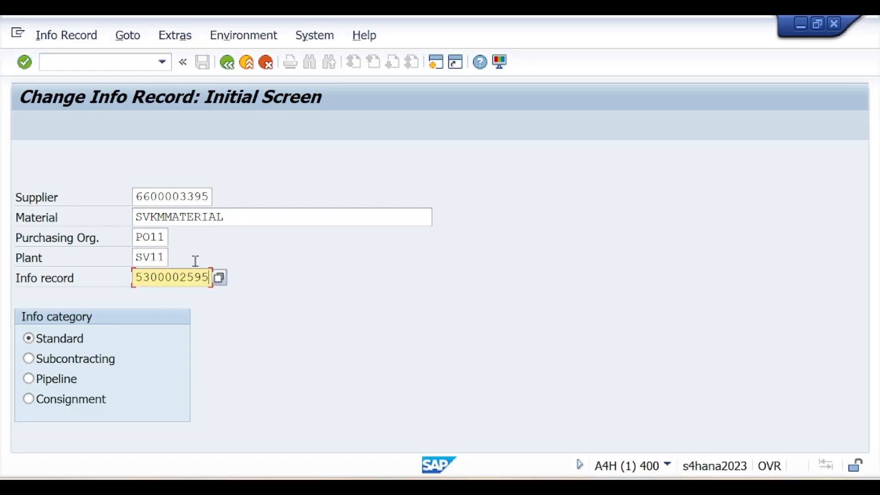
# Open the info record and go through its general data, purchasing organization data, conditions and text overview.
pyautogui.press('Return')
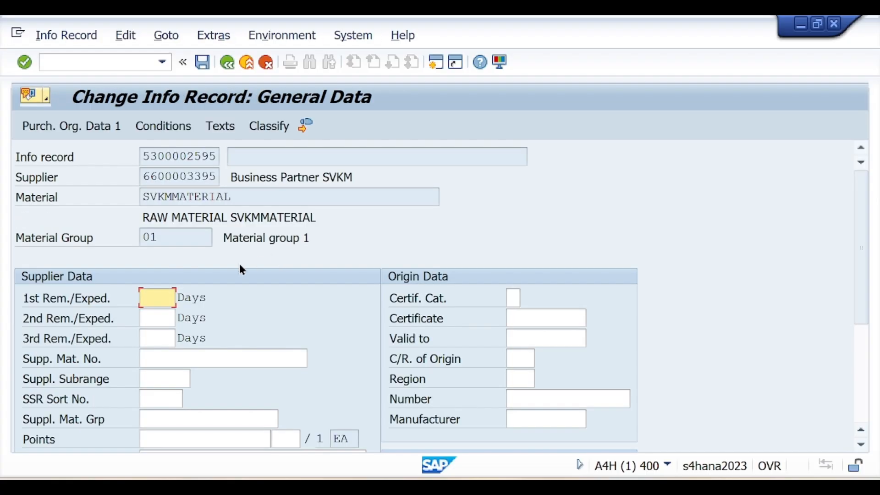
pyautogui.press('Return')
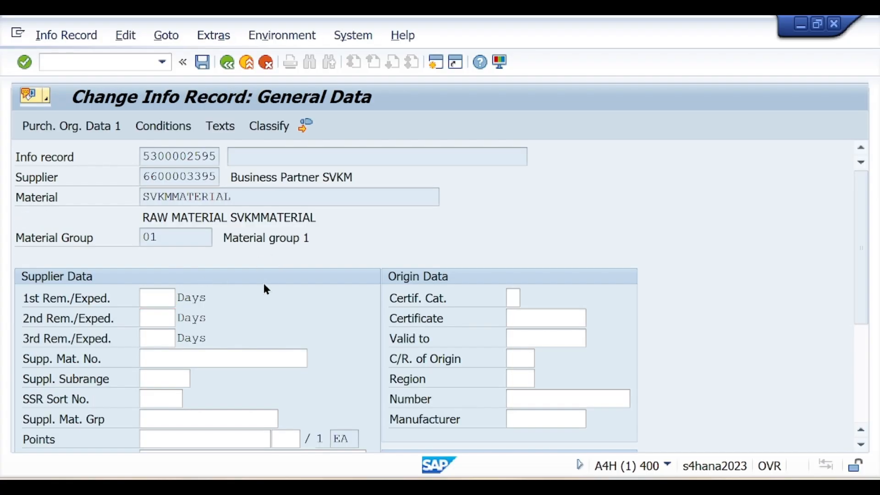
pyautogui.scroll(-5, 166, 302)
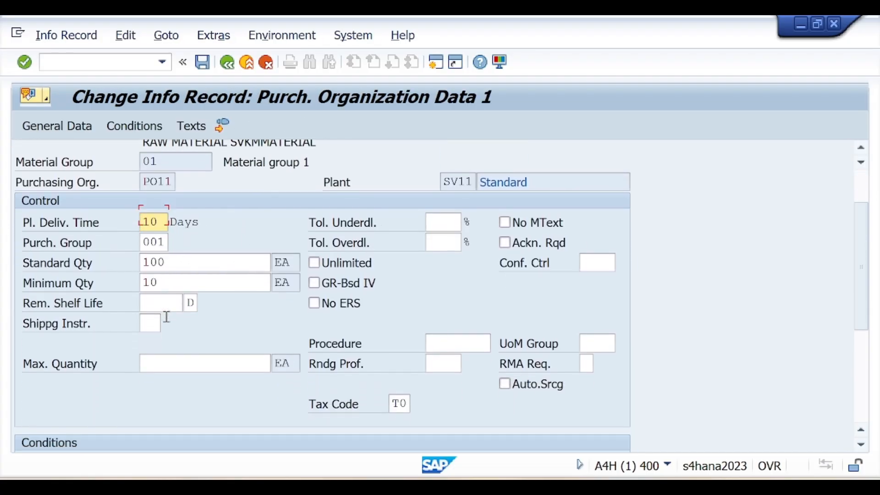
pyautogui.scroll(-1, 169, 323)
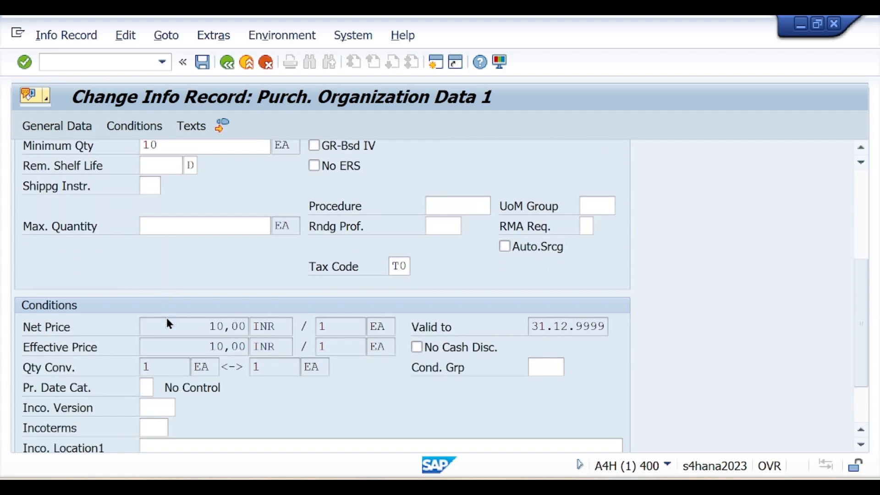
pyautogui.press('Return')
pyautogui.press('Return')
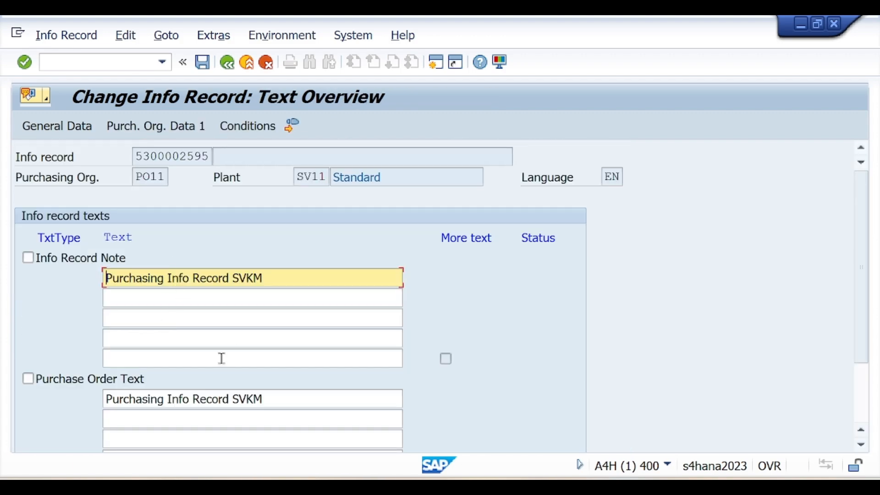
# Leave the info record and open source list maintenance with transaction /nME01.
pyautogui.click(111, 60)
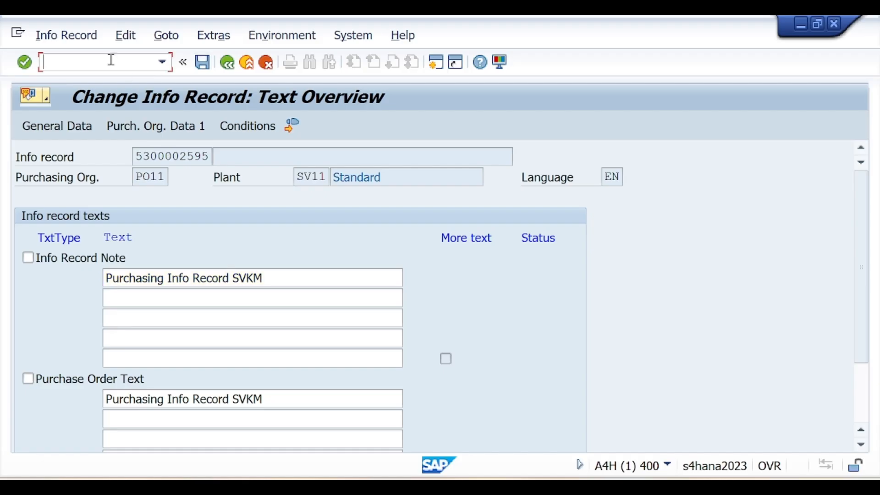
pyautogui.write('/nSOURCE')
pyautogui.press('Return')
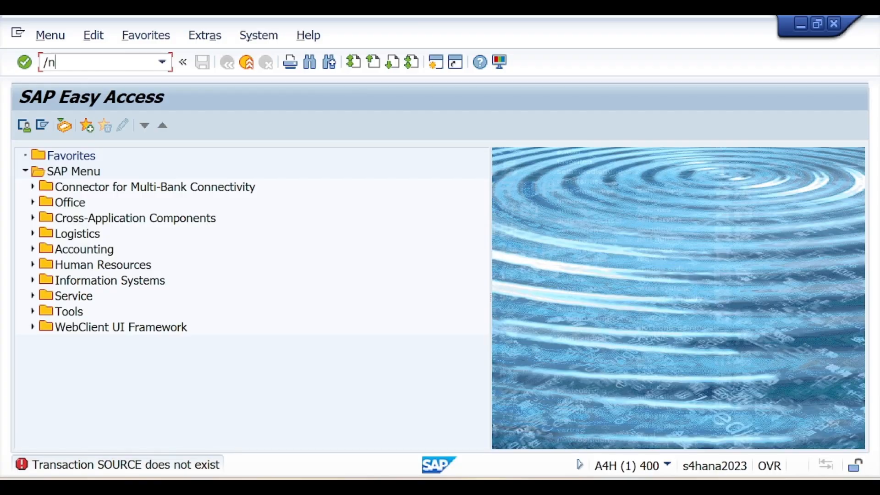
pyautogui.write('/nME01')
pyautogui.press('Return')
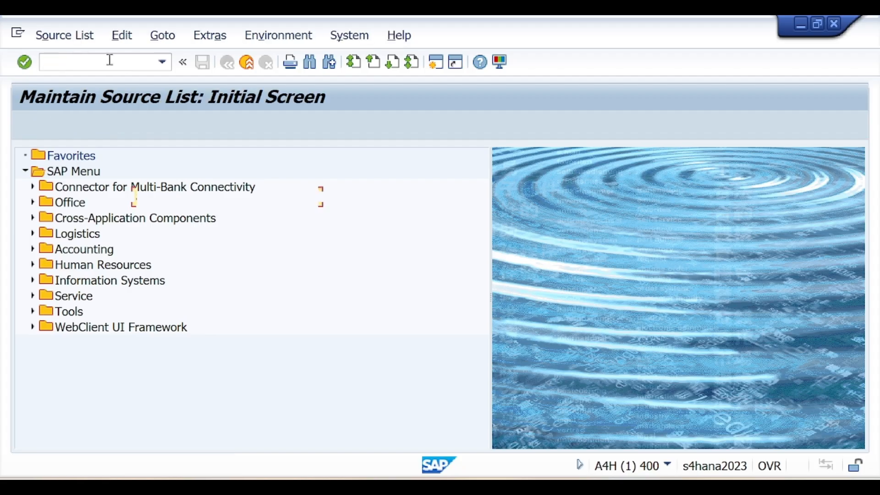
# Switch to the Notion notes and add an ME02 line below ME01 in Step2 of section A.
pyautogui.hotkey('alt', 'Tab')
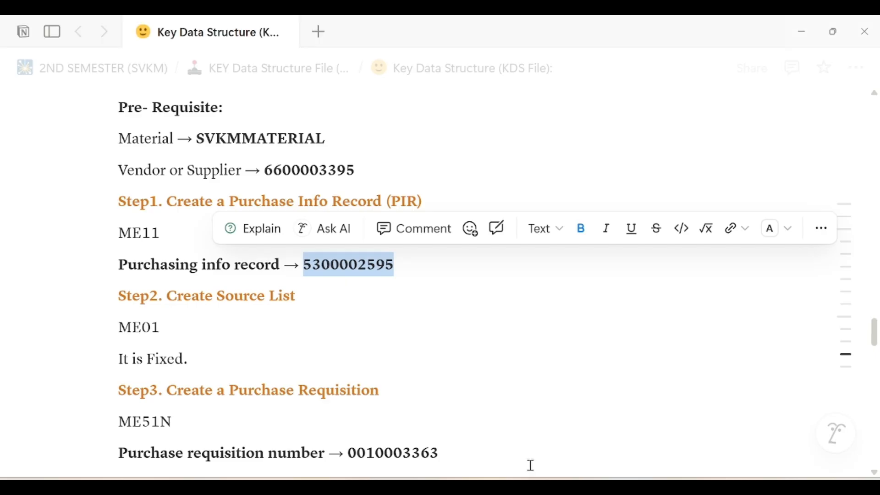
pyautogui.click(401, 334)
pyautogui.scroll(-3, 401, 335)
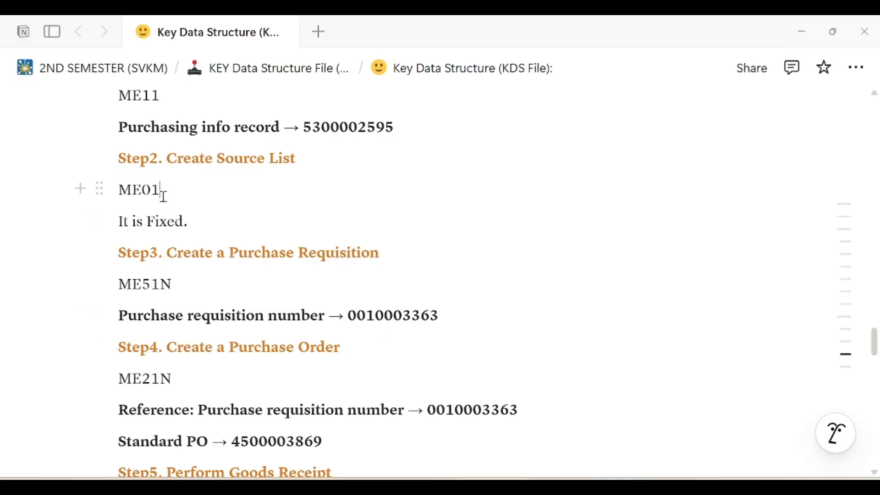
pyautogui.moveTo(163, 192); pyautogui.dragTo(114, 191)
pyautogui.click(183, 191)
pyautogui.press('Return')
pyautogui.write('M')
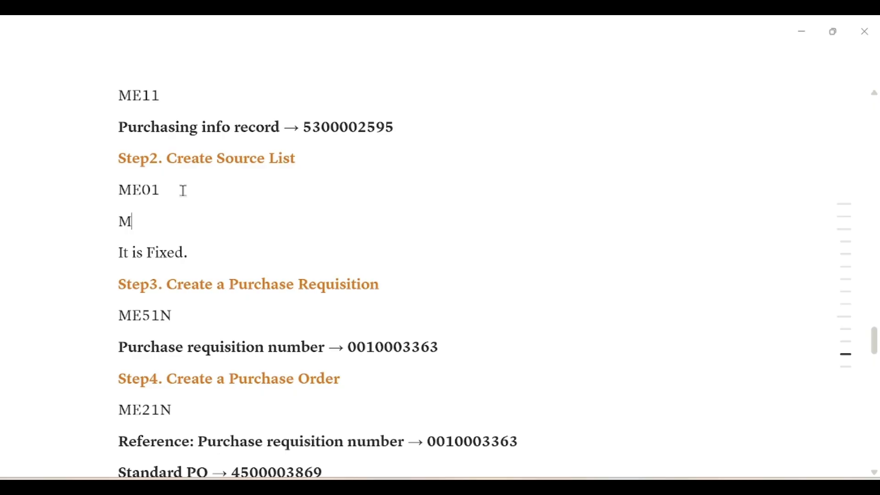
pyautogui.write('E012')
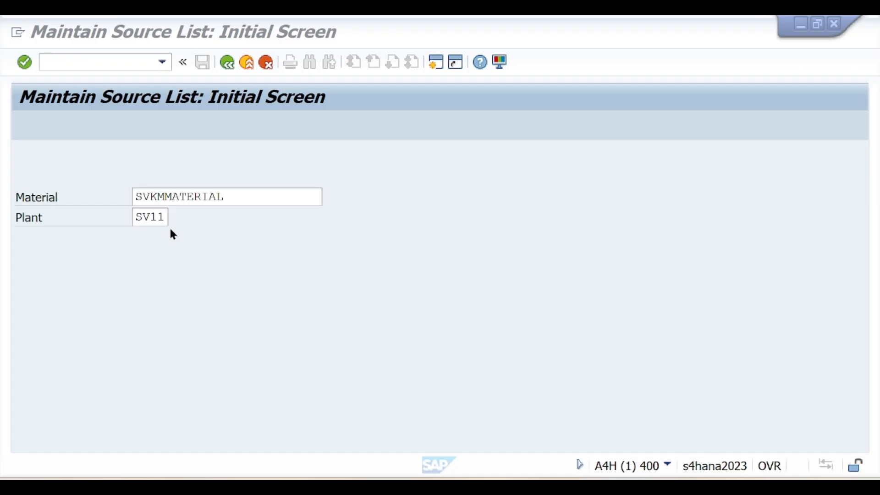
# In SAP, open the source list for SVKMMATERIAL in plant SV11, change the supplier's record from Fix to Blk, save and recheck it.
pyautogui.click(170, 229)
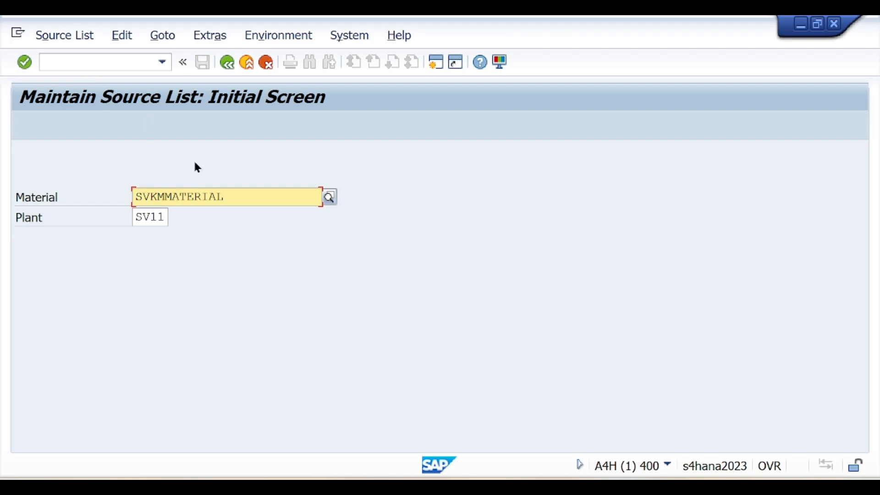
pyautogui.press('Return')
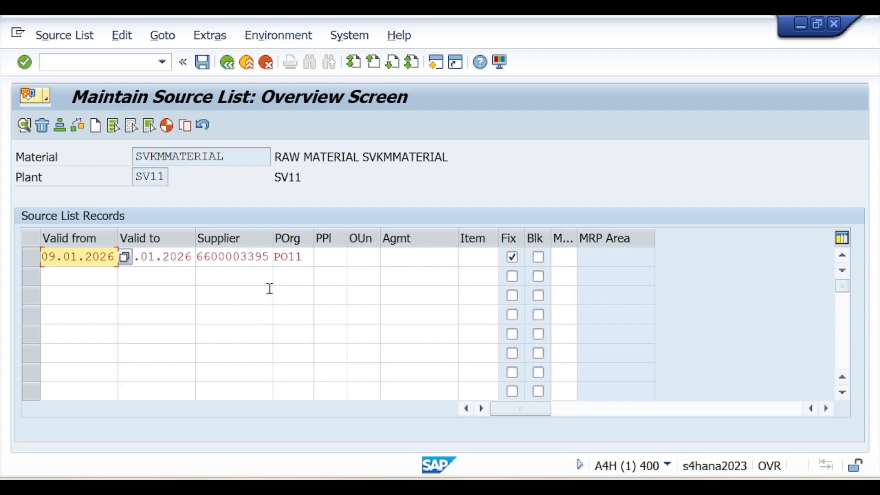
pyautogui.click(539, 259)
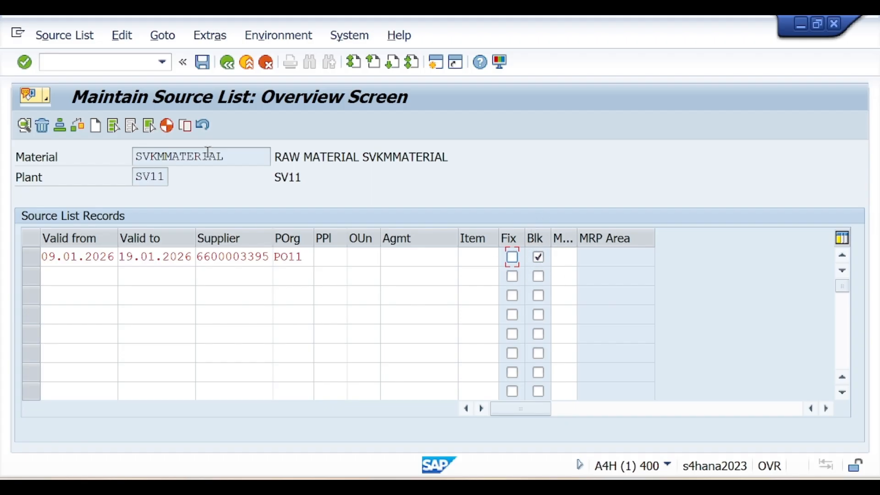
pyautogui.click(203, 63)
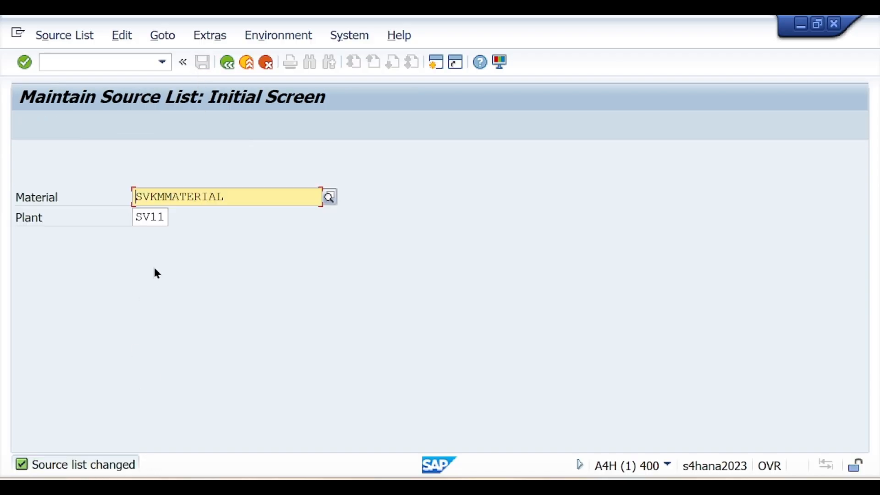
pyautogui.press('Return')
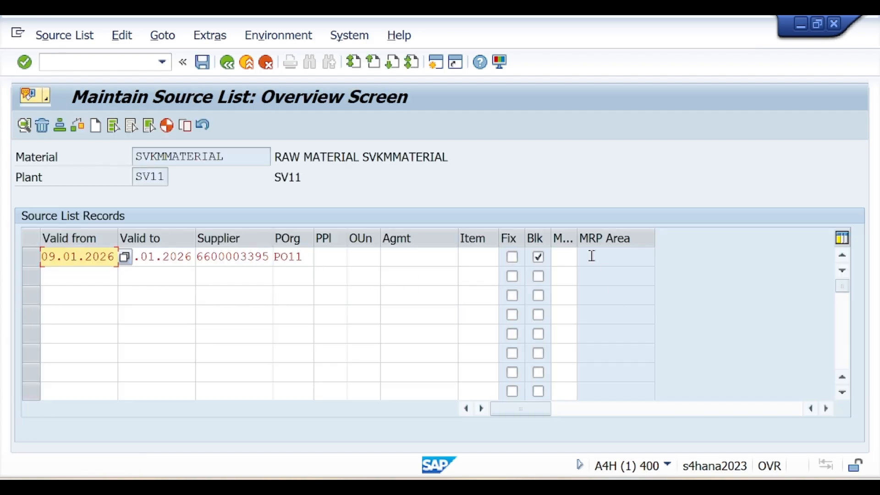
pyautogui.click(227, 62)
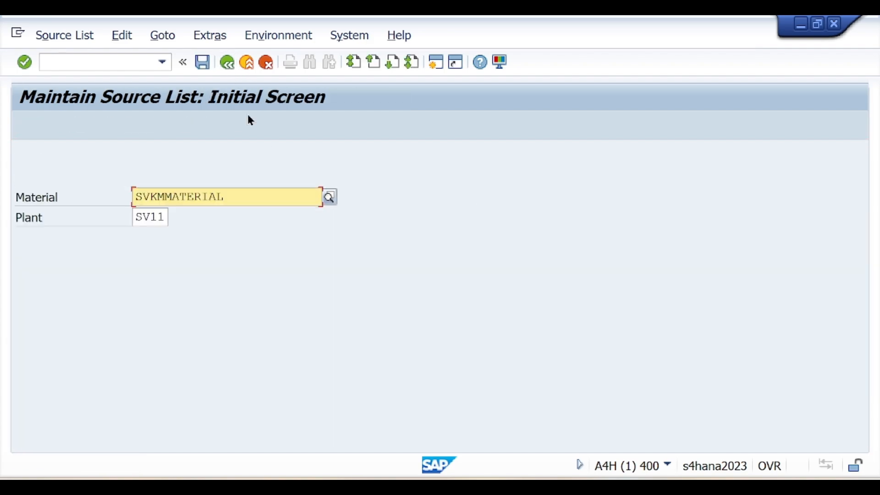
# Switch back to the Notion notes and delete the ME02 line from Step2 of section A.
pyautogui.hotkey('alt', 'Tab')
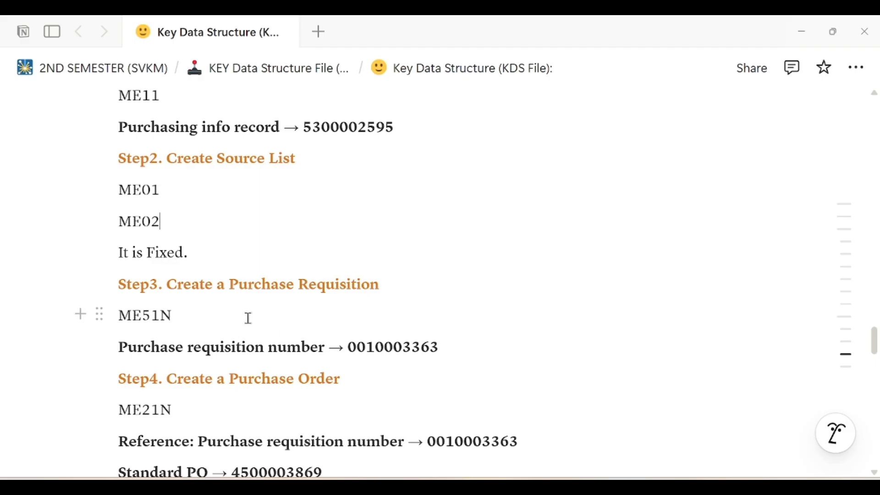
pyautogui.moveTo(149, 252); pyautogui.dragTo(208, 252)
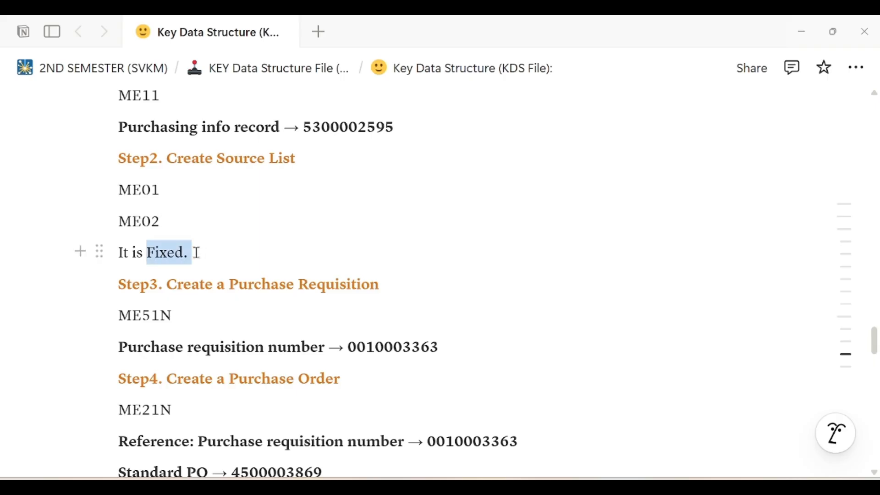
pyautogui.scroll(-12, 296, 284)
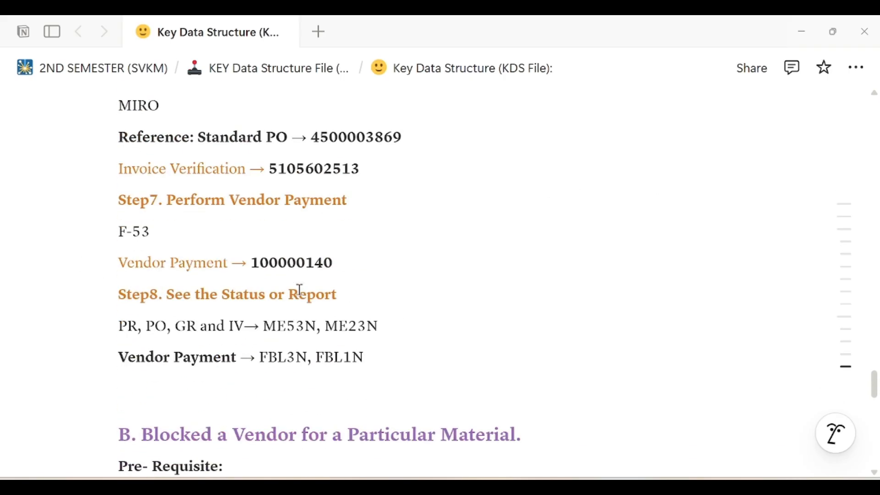
pyautogui.scroll(-5, 300, 289)
pyautogui.scroll(20, 301, 289)
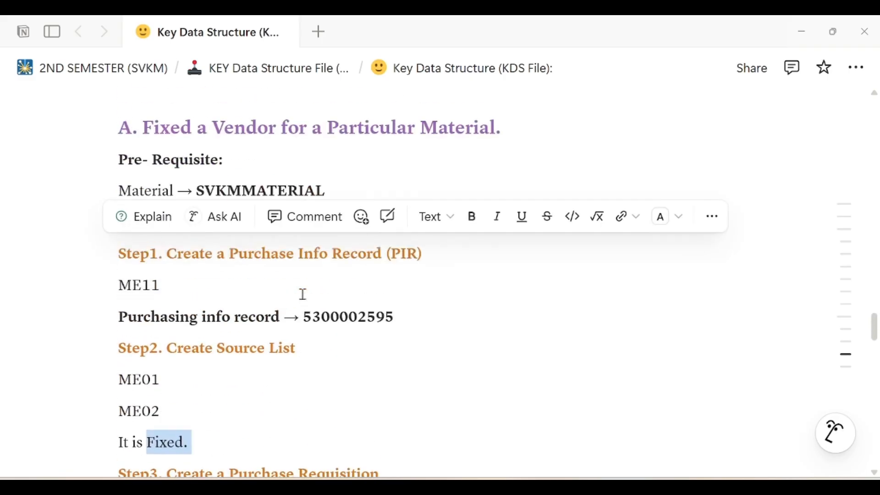
pyautogui.press('Up')
pyautogui.press('BackSpace')
pyautogui.press('BackSpace')
pyautogui.press('BackSpace')
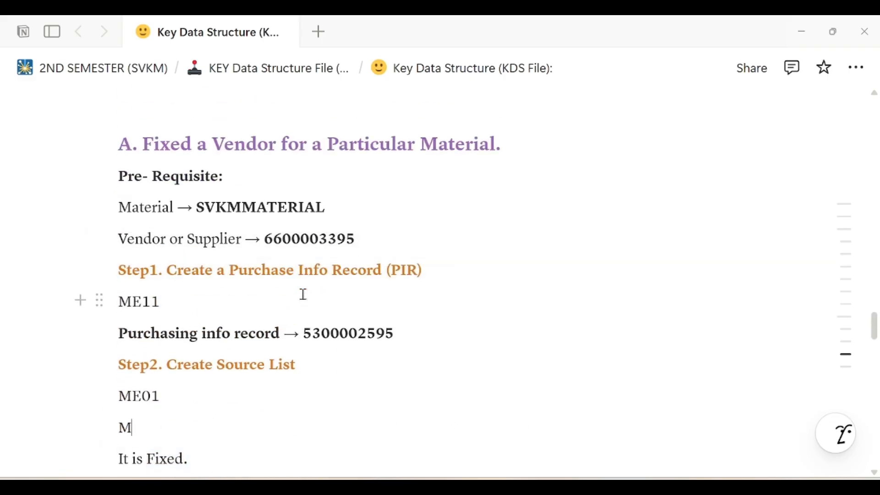
pyautogui.press('BackSpace')
pyautogui.press('BackSpace')
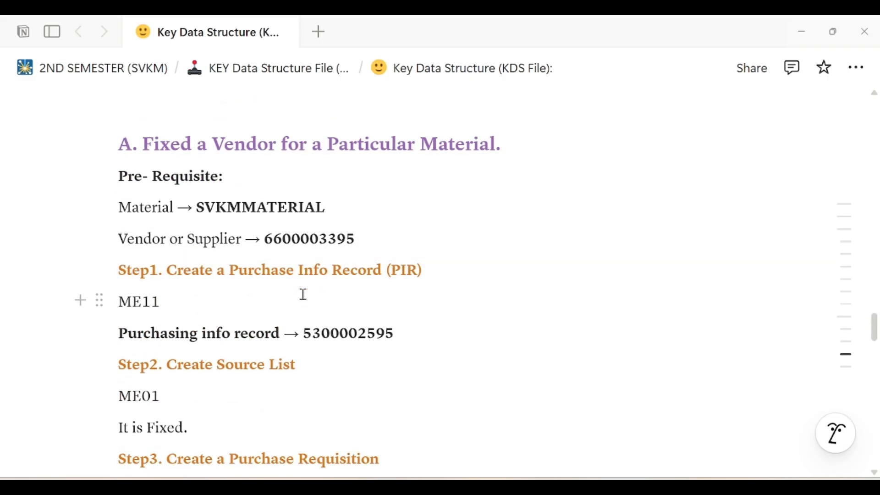
# Add the line "ME12 →" below ME11 in Step1 of section B, Blocked a Vendor for a Particular Material.
pyautogui.scroll(-15, 304, 294)
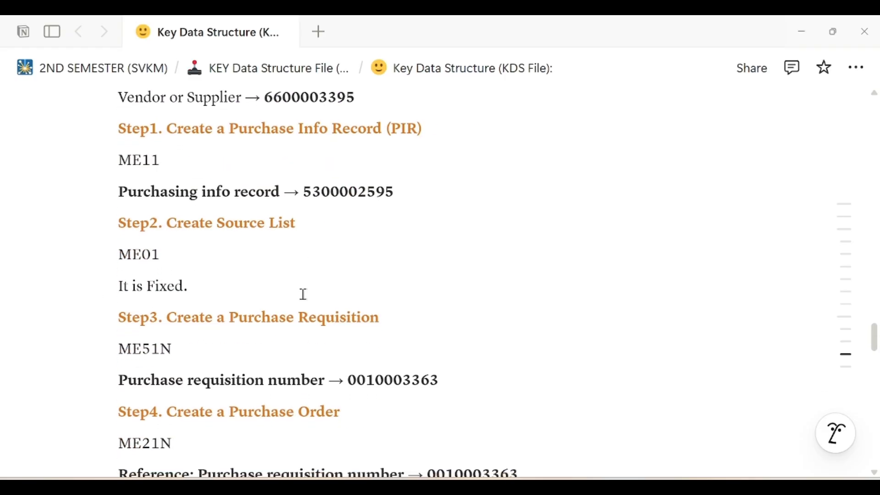
pyautogui.scroll(1, 304, 295)
pyautogui.scroll(-8, 304, 295)
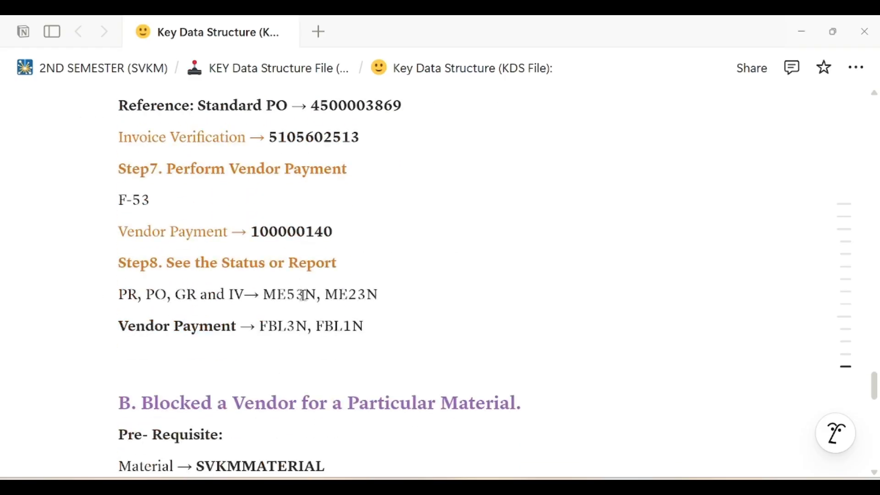
pyautogui.scroll(-2, 304, 294)
pyautogui.click(242, 219)
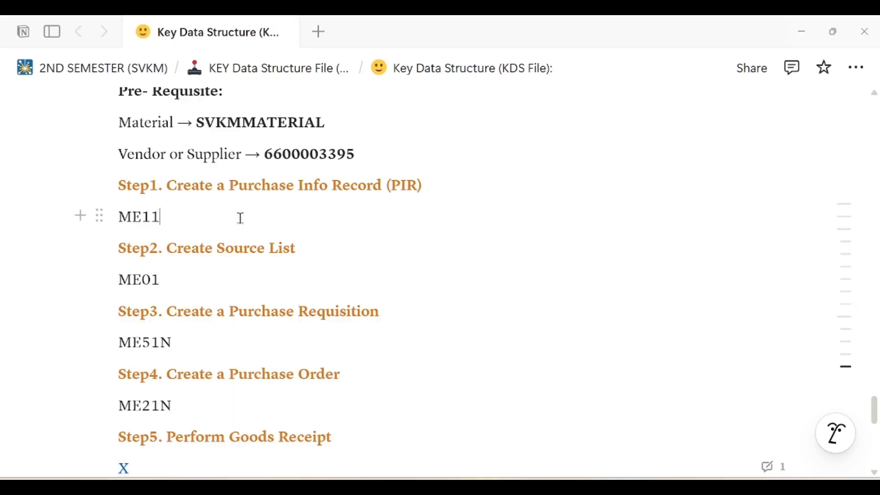
pyautogui.press('Return')
pyautogui.write('ME0')
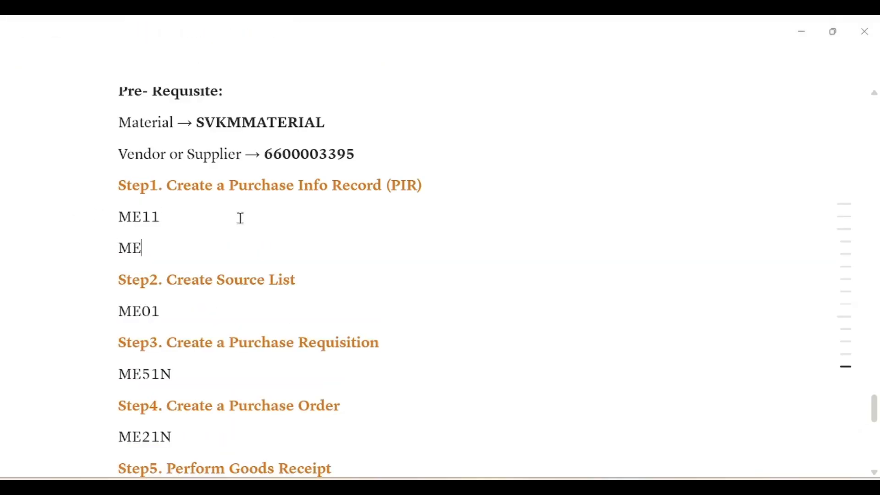
pyautogui.press('BackSpace')
pyautogui.write('12')
pyautogui.write(' ->Car')
pyautogui.press('BackSpace')
pyautogui.press('BackSpace')
pyautogui.press('BackSpace')
# Add ", ME13" after ME12 in the Step1 Create a Purchase Info Record line of section B.
pyautogui.scroll(-2, 240, 218)
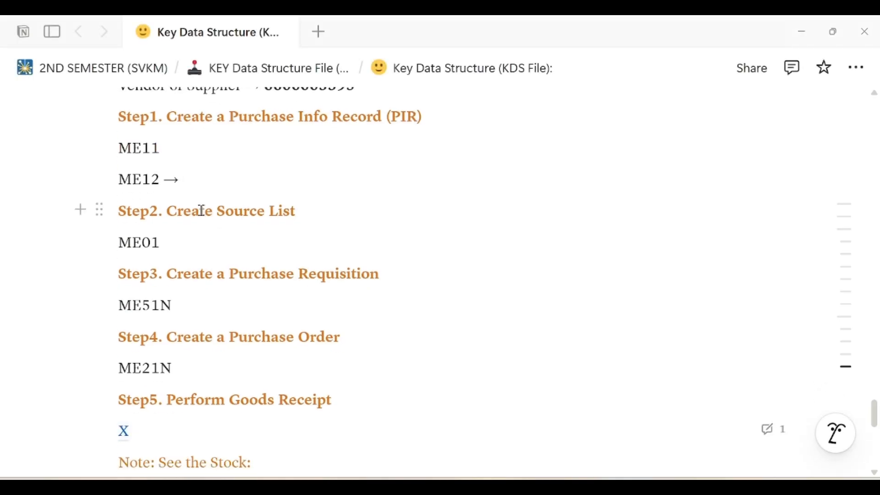
pyautogui.click(161, 180)
pyautogui.write(', ME')
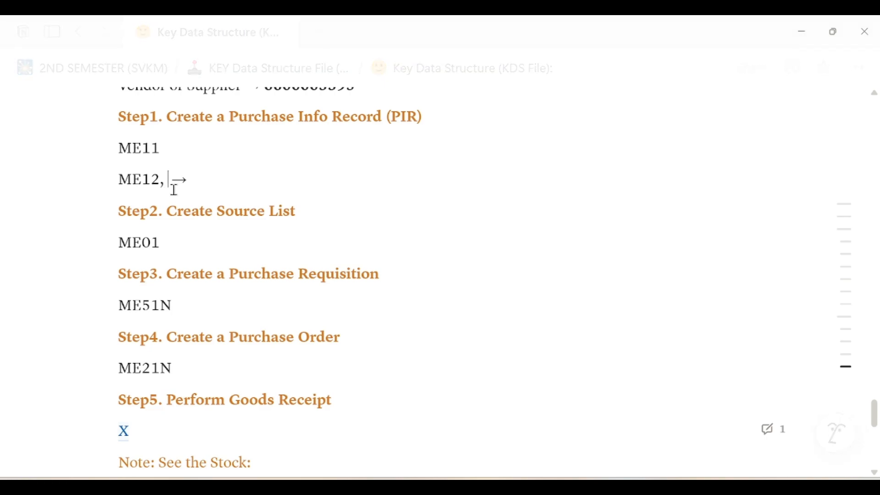
pyautogui.write('13')
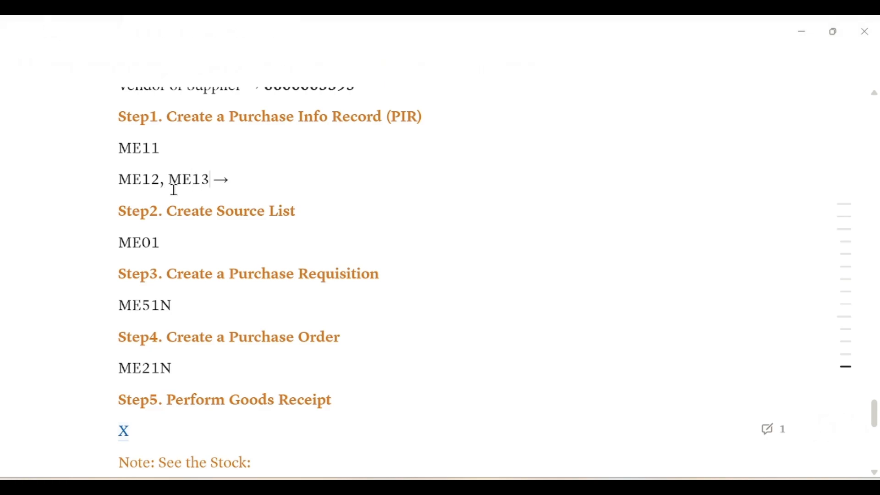
# Add the line "It is Blocked" below ME01 in Step2 and an empty line below ME51N in Step3.
pyautogui.scroll(-1, 200, 205)
pyautogui.scroll(-1, 200, 205)
pyautogui.click(185, 178)
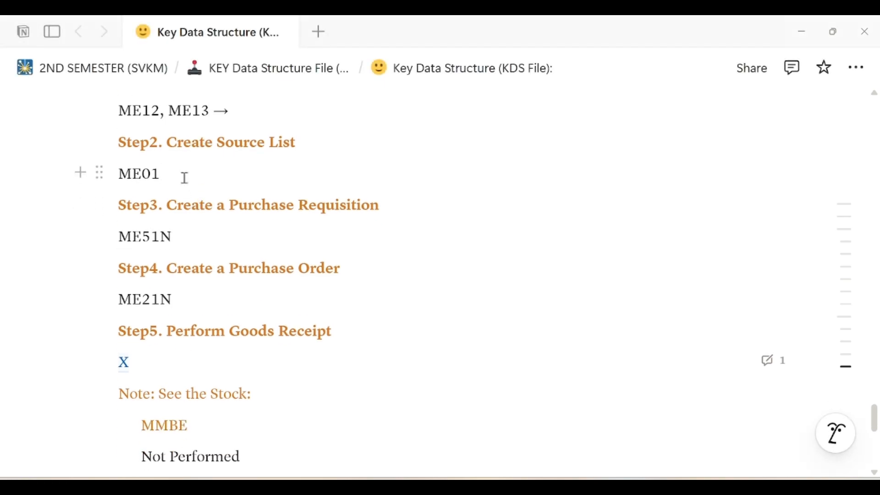
pyautogui.press('Return')
pyautogui.write('It is')
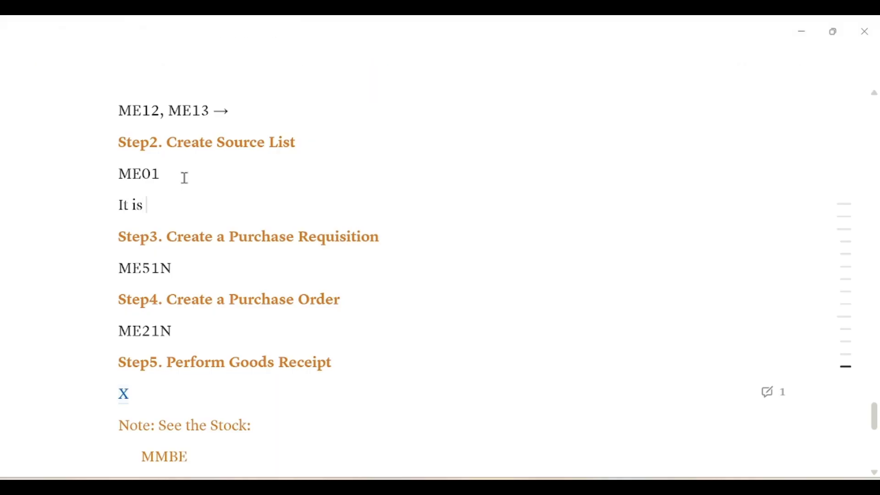
pyautogui.write(' Blocked')
pyautogui.click(208, 266)
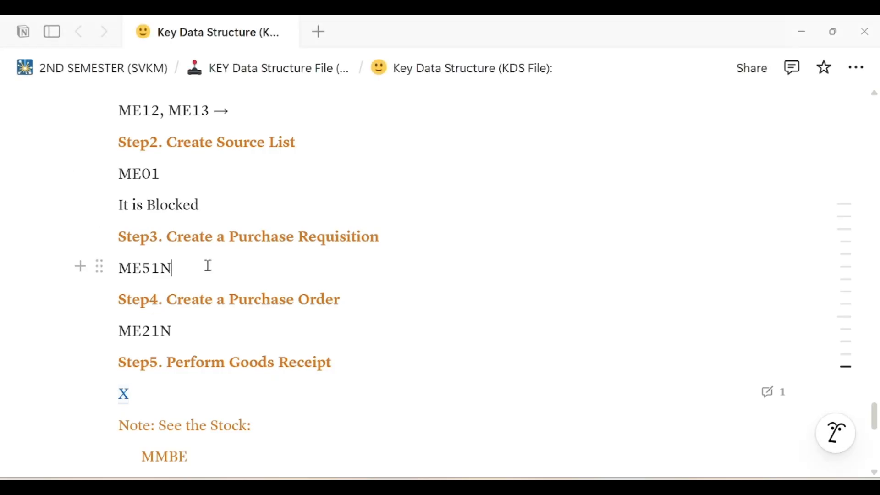
pyautogui.press('Return')
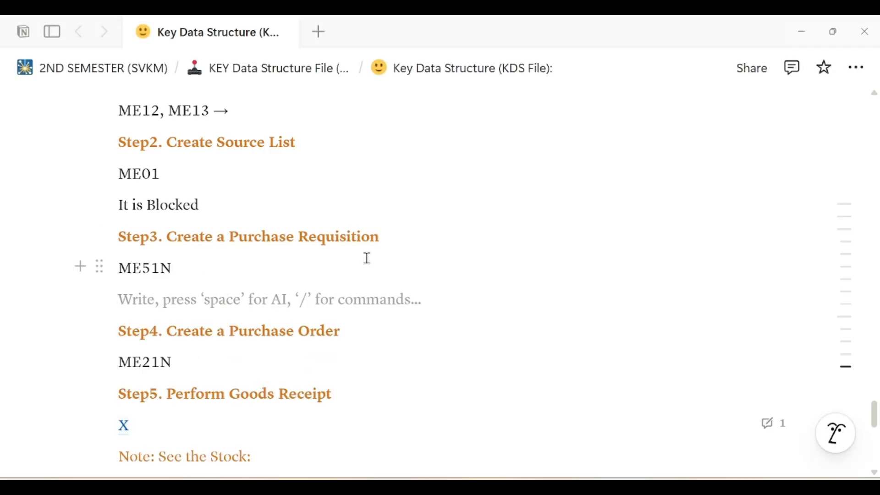
# Switch to SAP and open transaction ME51N to create a purchase requisition.
pyautogui.hotkey('alt', 'Tab')
pyautogui.click(84, 64)
pyautogui.write('/')
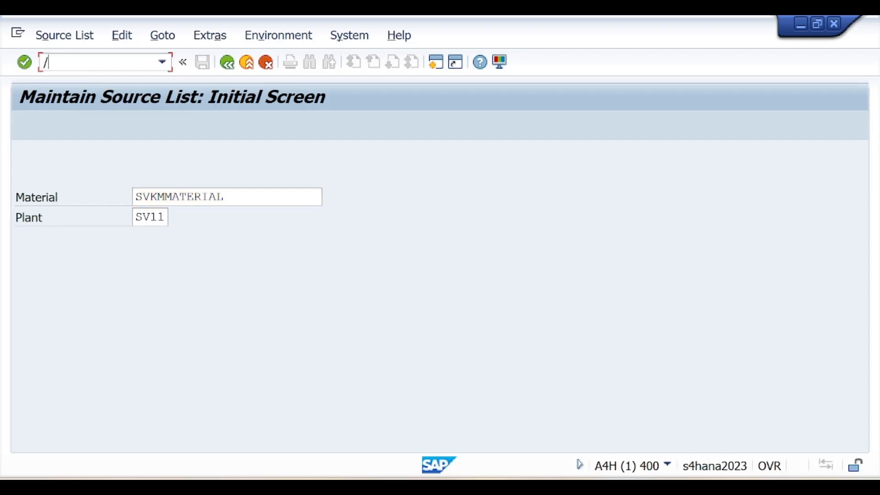
pyautogui.write('nME51')
pyautogui.press('Return')
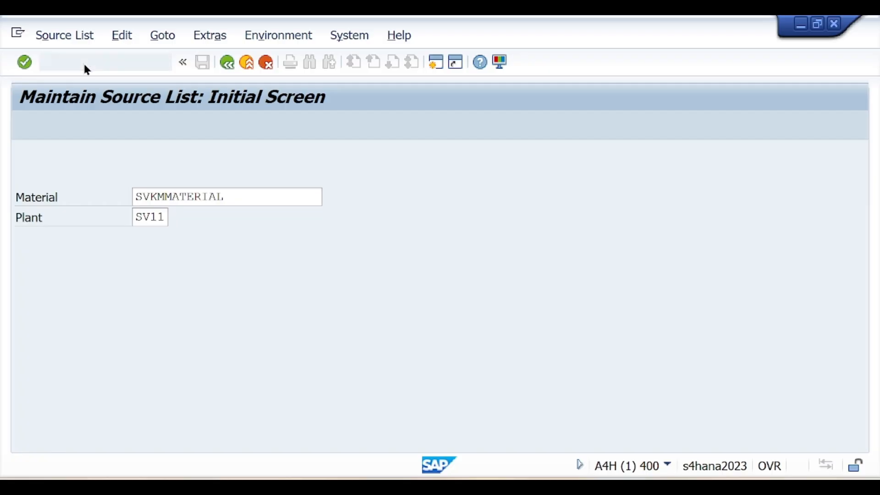
pyautogui.hotkey('alt', 'Tab')
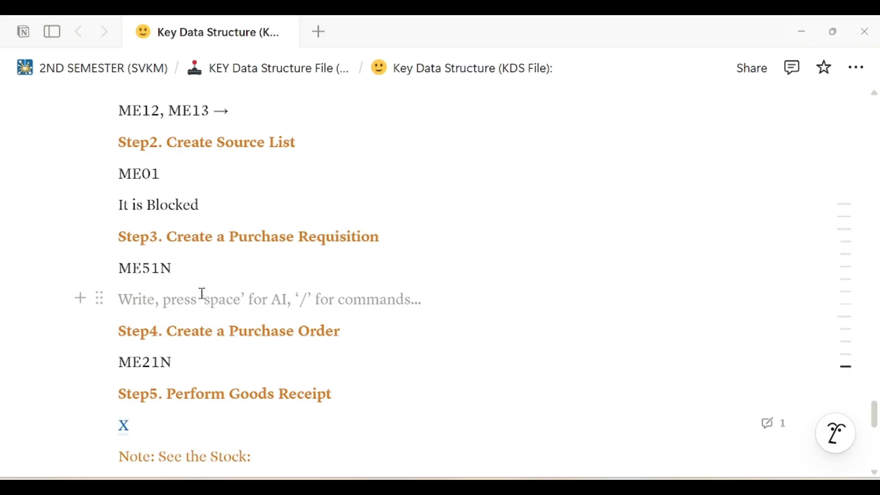
pyautogui.hotkey('alt', 'Tab')
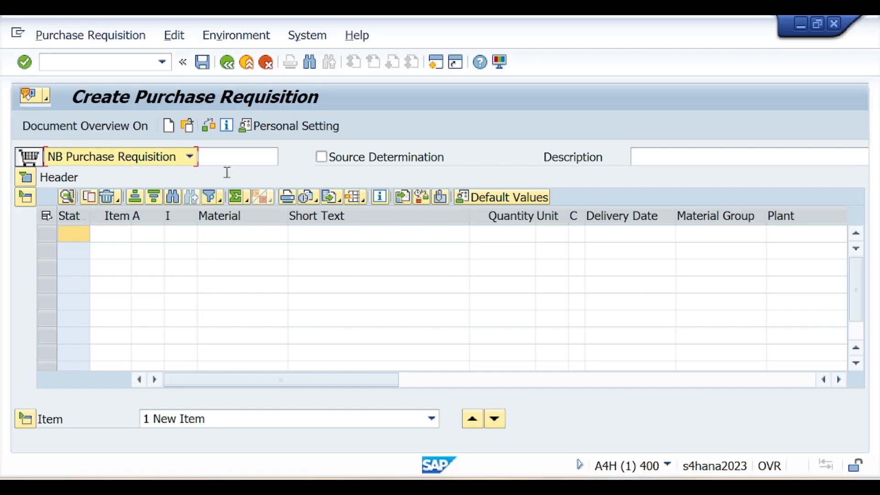
# Expand the requisition header and enter the header note "Vendor is Blocked. Using Source list....".
pyautogui.click(23, 181)
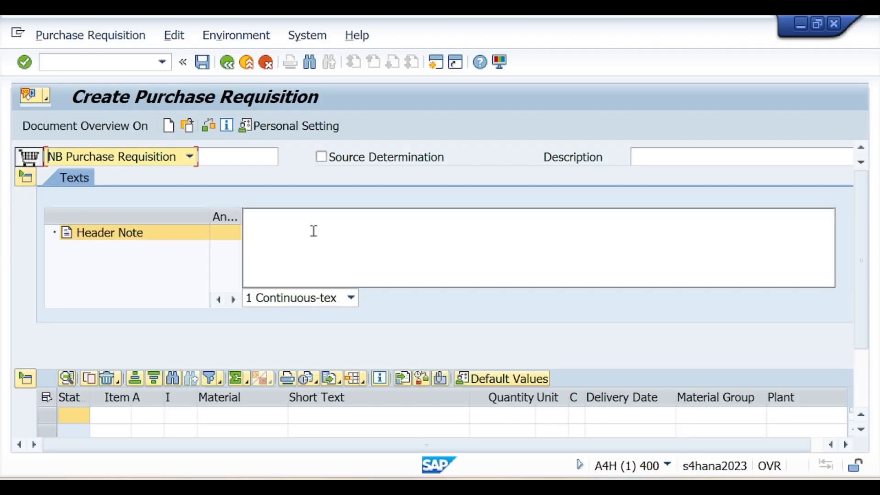
pyautogui.click(314, 230)
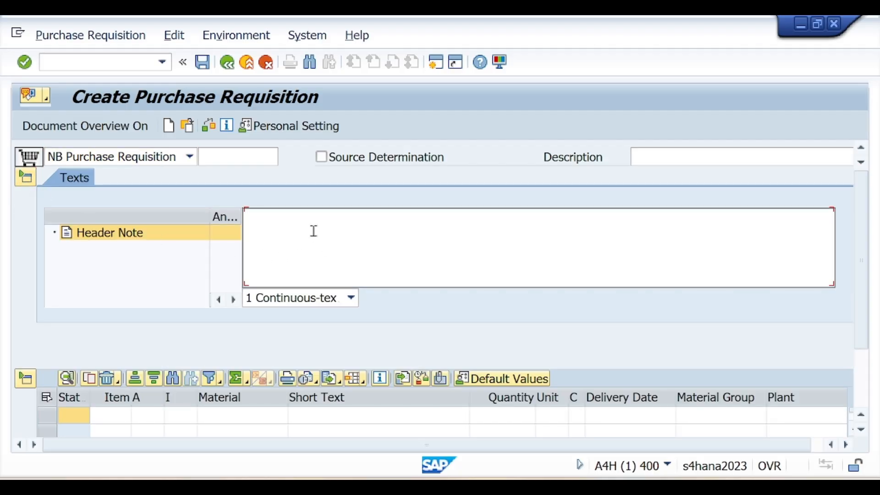
pyautogui.write('Vend')
pyautogui.write('or it')
pyautogui.write('s ')
pyautogui.write('Bl')
pyautogui.write('ocked ')
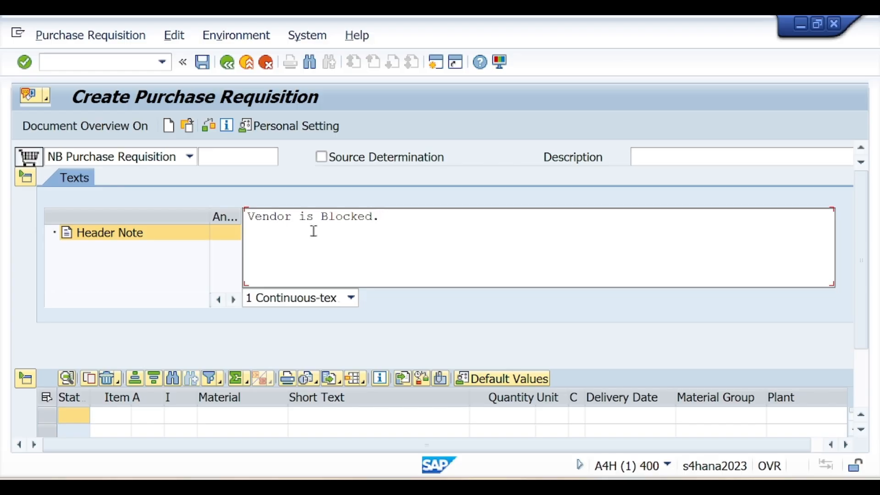
pyautogui.write('Using Source list')
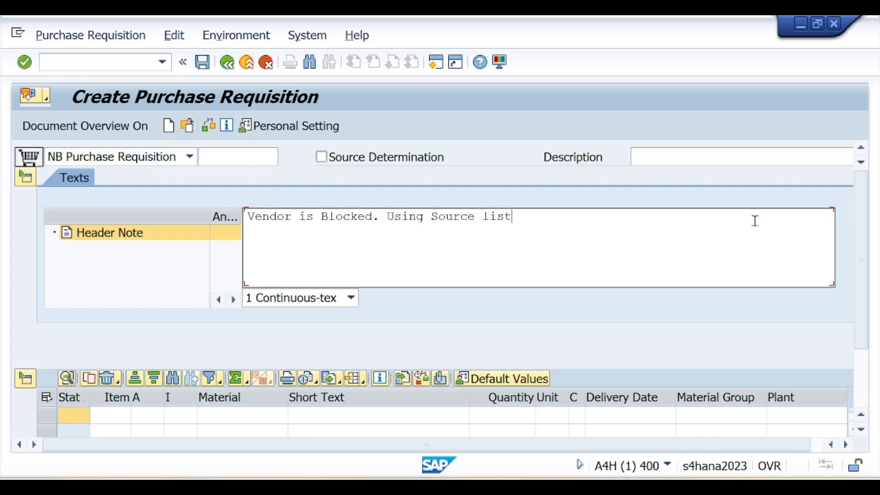
pyautogui.write('....')
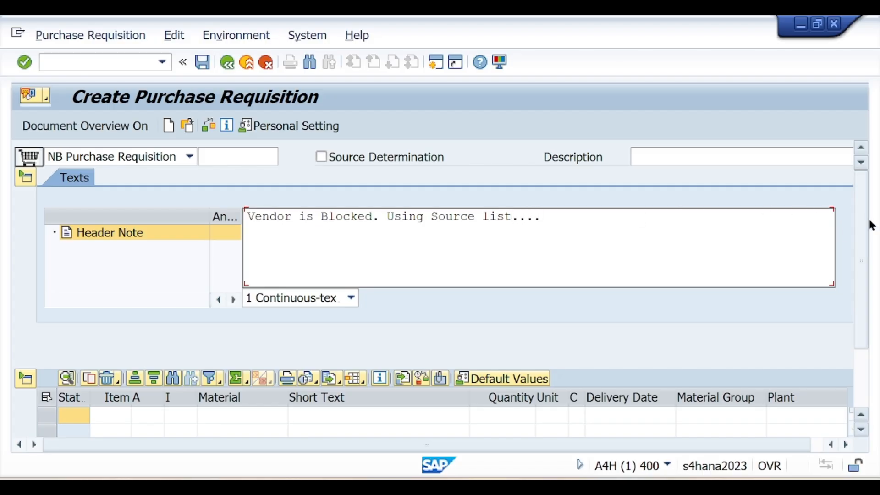
# Copy the material code SVKMMATERIAL from the Notion notes into the Material cell of the first requisition item in SAP.
pyautogui.scroll(-3, 862, 257)
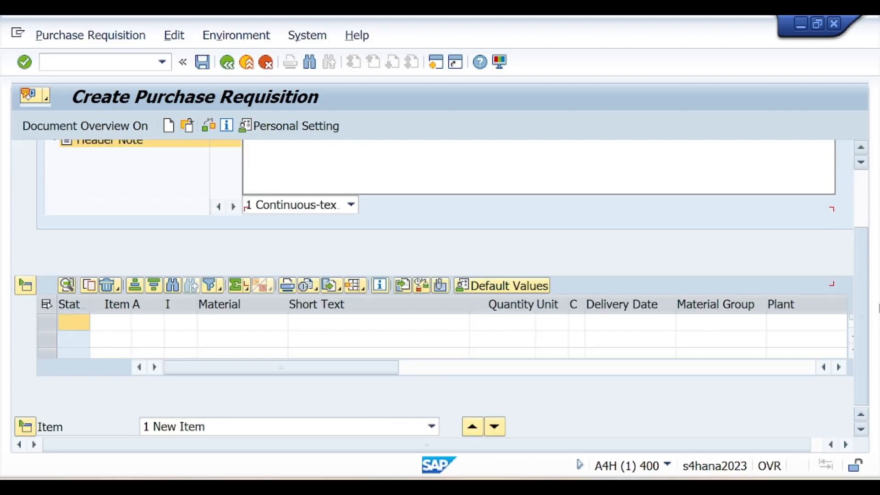
pyautogui.click(223, 321)
pyautogui.hotkey('alt', 'Tab')
pyautogui.scroll(5, 277, 286)
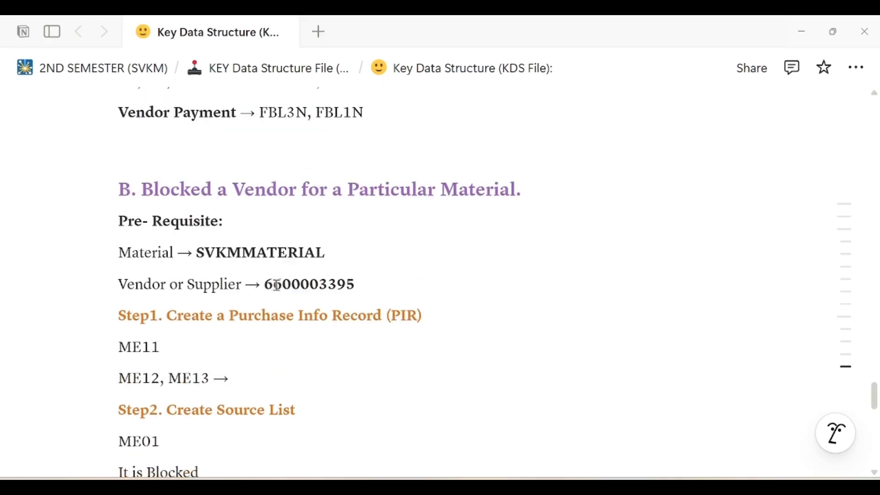
pyautogui.moveTo(199, 262); pyautogui.dragTo(324, 261)
pyautogui.hotkey('ctrl', 'c')
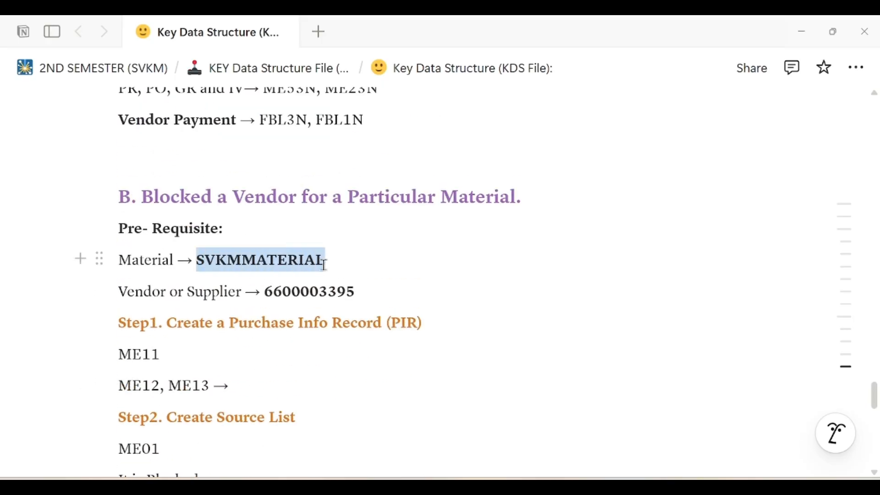
pyautogui.hotkey('alt', 'Tab')
pyautogui.click(422, 203)
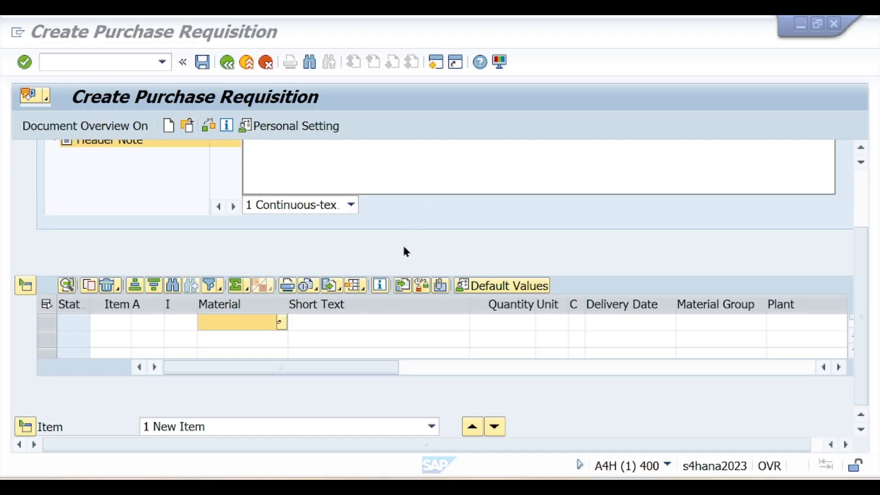
pyautogui.hotkey('ctrl', 'v')
# Set the item's quantity to 100, material group to 01 and plant to SV11.
pyautogui.click(499, 321)
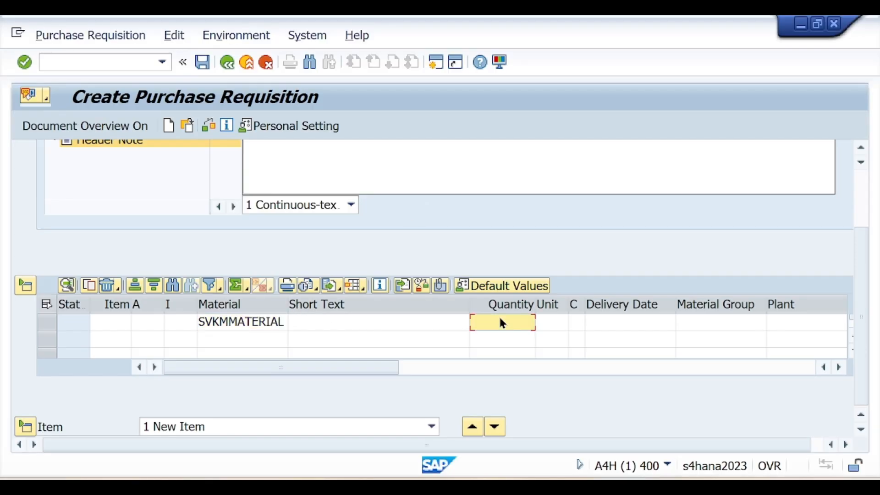
pyautogui.hotkey('alt', 'Tab')
pyautogui.hotkey('alt', 'Tab')
pyautogui.write('100')
pyautogui.click(706, 323)
pyautogui.write('01')
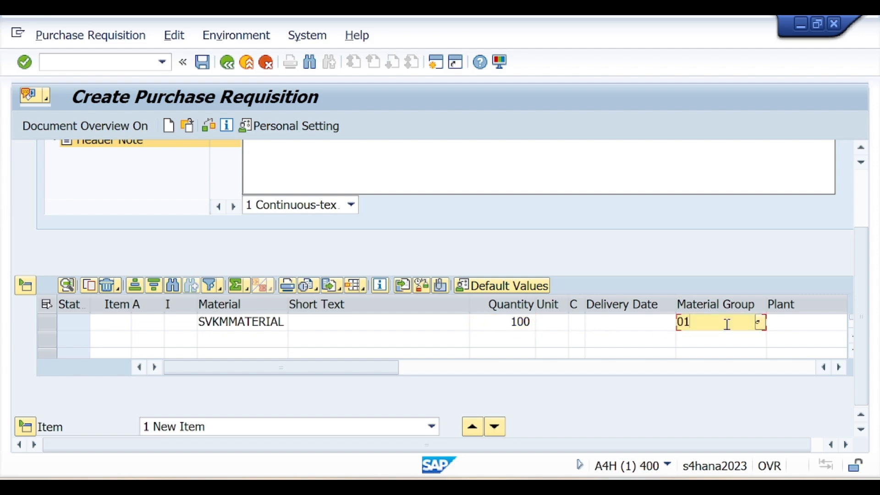
pyautogui.click(788, 327)
pyautogui.write('S')
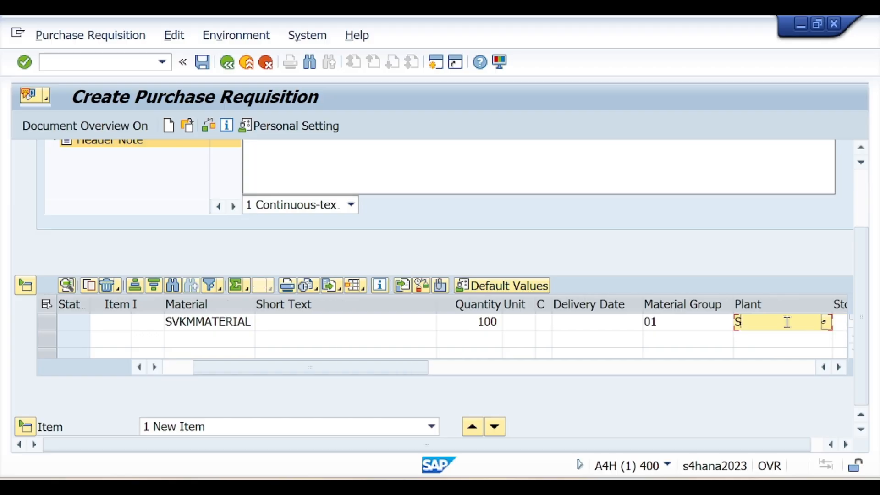
pyautogui.write('V11')
# Set the item's purchasing group to 001 and storage location to SL01, and confirm the item line.
pyautogui.moveTo(417, 372); pyautogui.dragTo(640, 372)
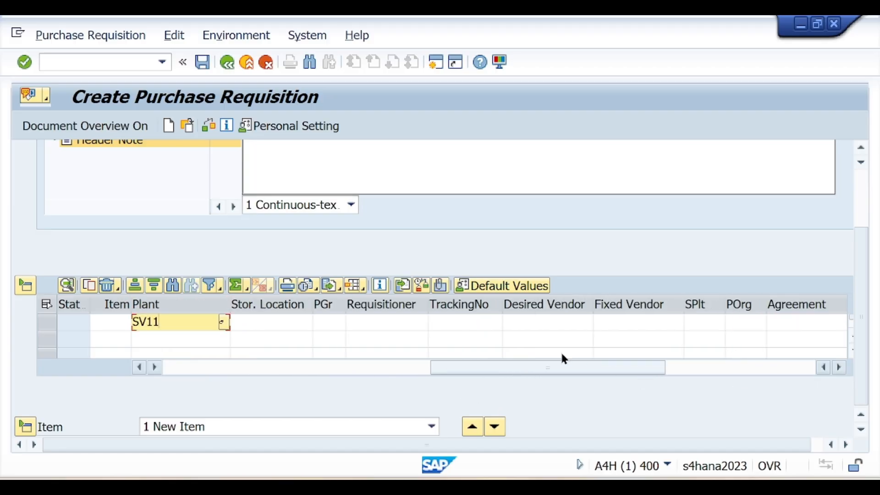
pyautogui.click(319, 322)
pyautogui.write('001')
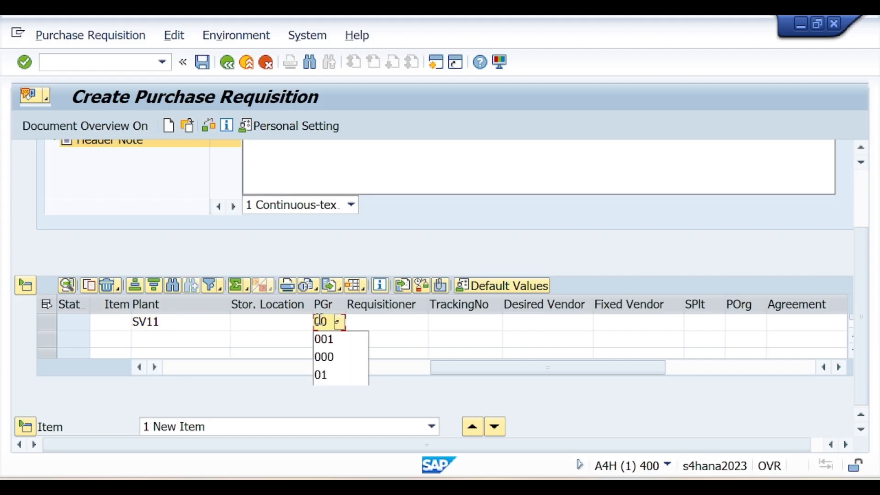
pyautogui.click(275, 326)
pyautogui.write('SL01')
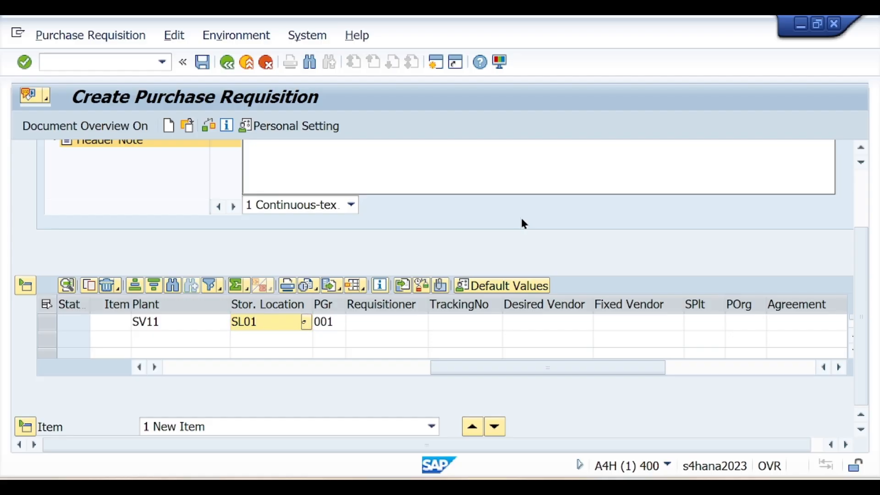
pyautogui.press('Return')
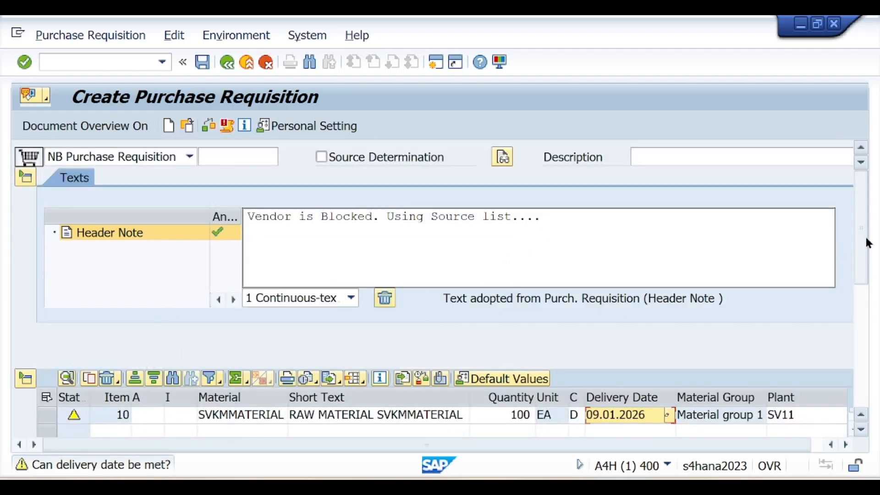
# Open the item's Source of Supply details and try to assign a source of supply.
pyautogui.moveTo(861, 242); pyautogui.dragTo(862, 356)
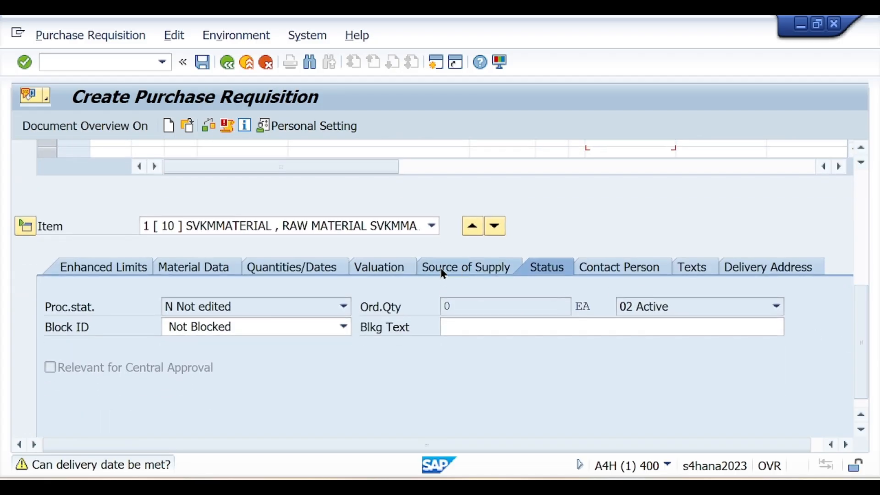
pyautogui.click(460, 274)
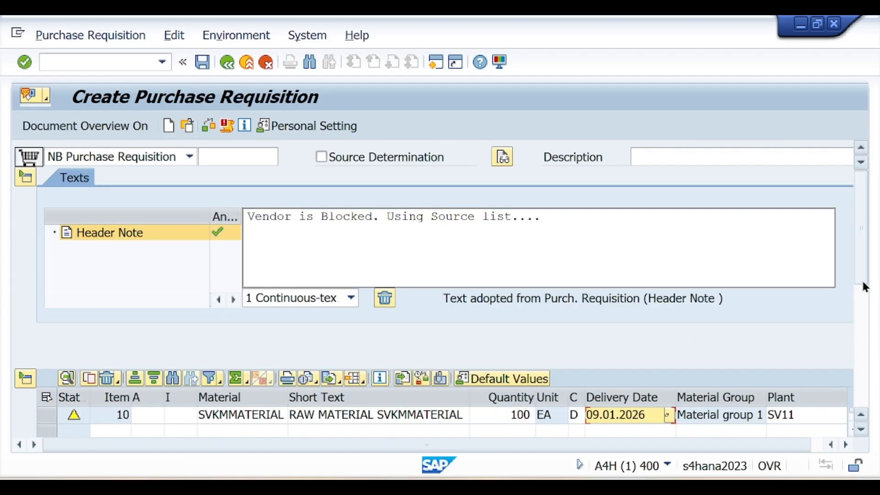
pyautogui.click(865, 287)
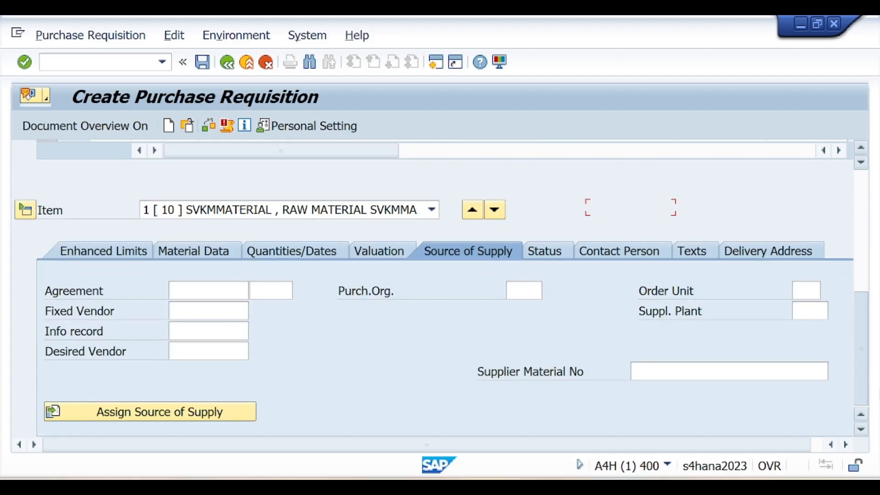
pyautogui.click(166, 413)
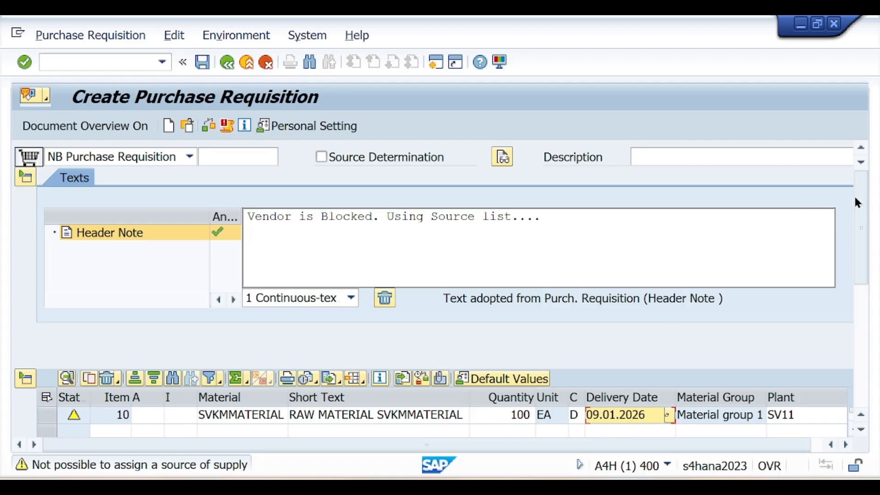
pyautogui.moveTo(864, 246); pyautogui.dragTo(877, 344)
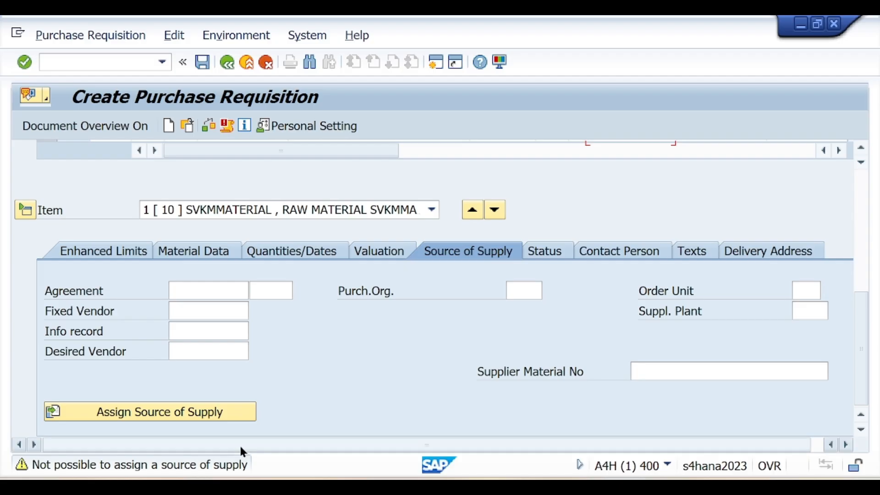
# Check the purchase requisition and save it.
pyautogui.moveTo(858, 356); pyautogui.dragTo(852, 220)
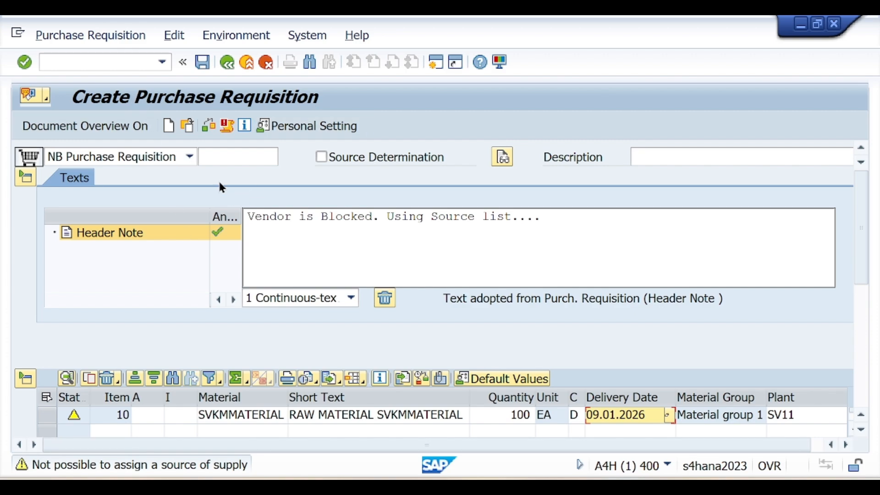
pyautogui.click(211, 127)
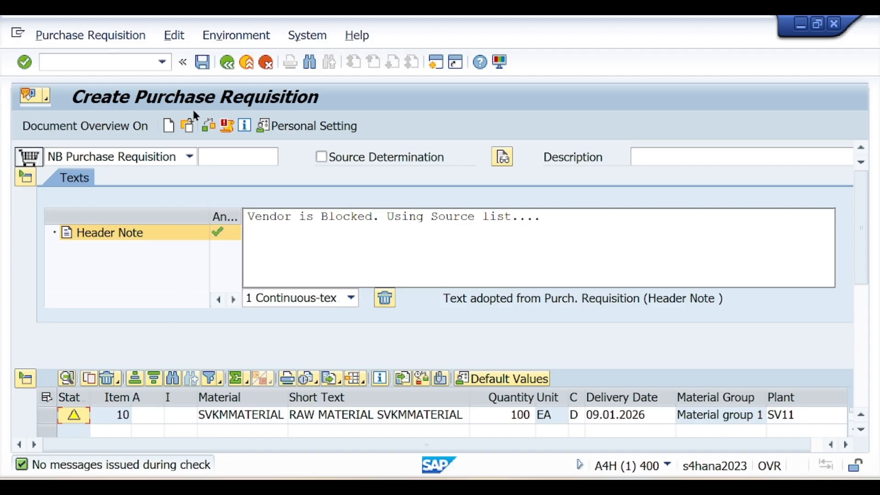
pyautogui.click(202, 62)
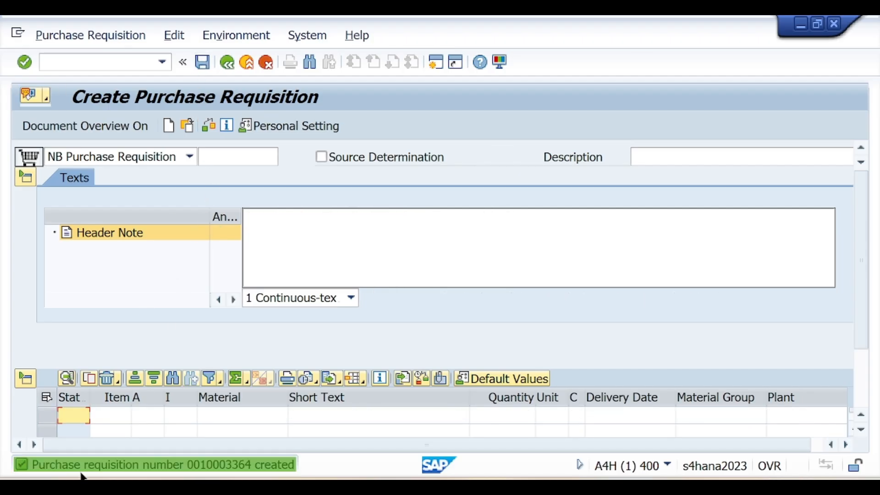
# Open the details of the requisition creation message, copy the purchase requisition number text, and close the details window.
pyautogui.click(87, 462)
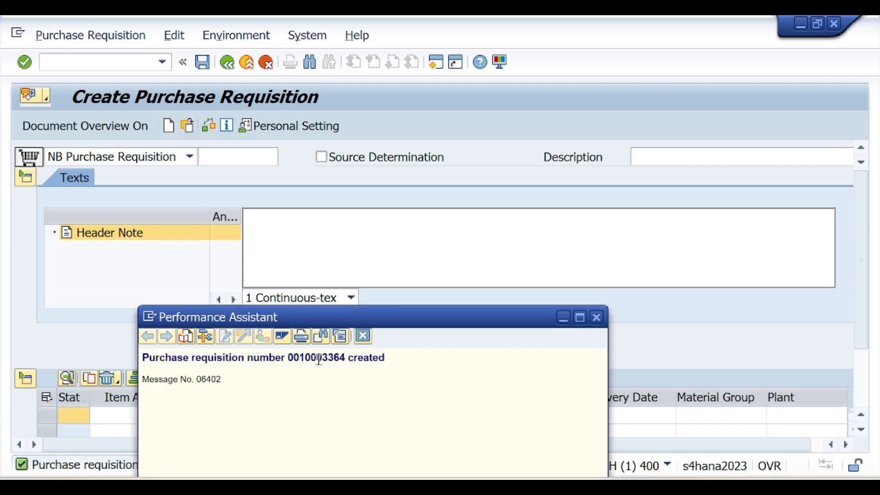
pyautogui.moveTo(346, 358); pyautogui.dragTo(152, 355)
pyautogui.hotkey('ctrl', 'c')
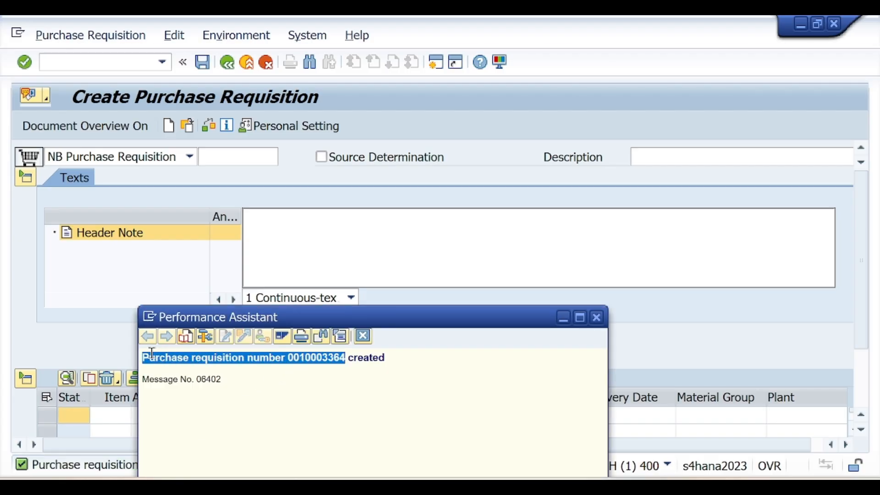
pyautogui.click(597, 317)
# Switch to Notion and paste the purchase requisition number text in bold below ME51N under Step3.
pyautogui.hotkey('alt', 'Tab')
pyautogui.scroll(-1, 385, 365)
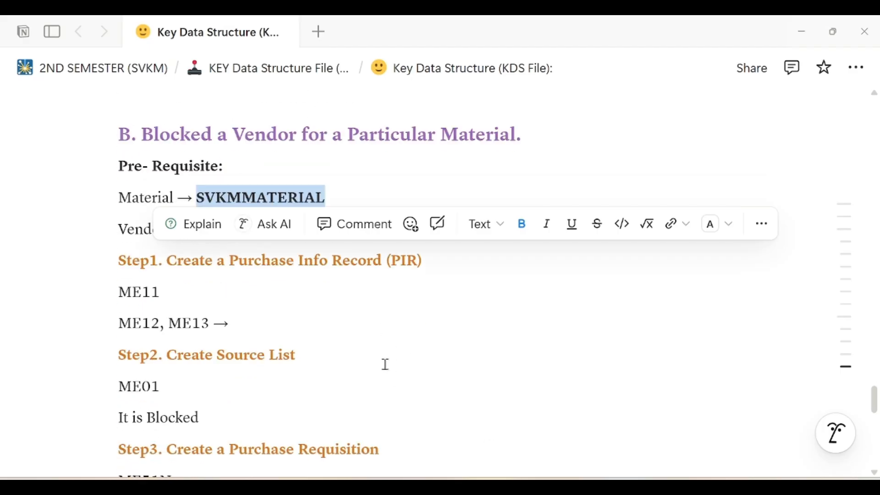
pyautogui.scroll(-5, 385, 364)
pyautogui.click(290, 296)
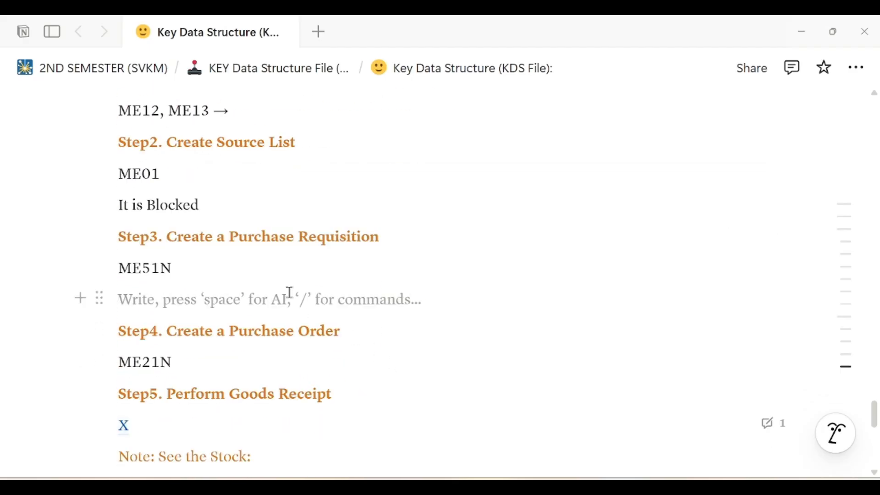
pyautogui.hotkey('ctrl', 'v')
pyautogui.moveTo(120, 299); pyautogui.dragTo(443, 299)
pyautogui.hotkey('ctrl', 'c')
pyautogui.hotkey('ctrl', 'b')
# Add a line below ME21N under Step4 with "Reference →" followed by the copied purchase requisition number text.
pyautogui.click(321, 358)
pyautogui.press('Return')
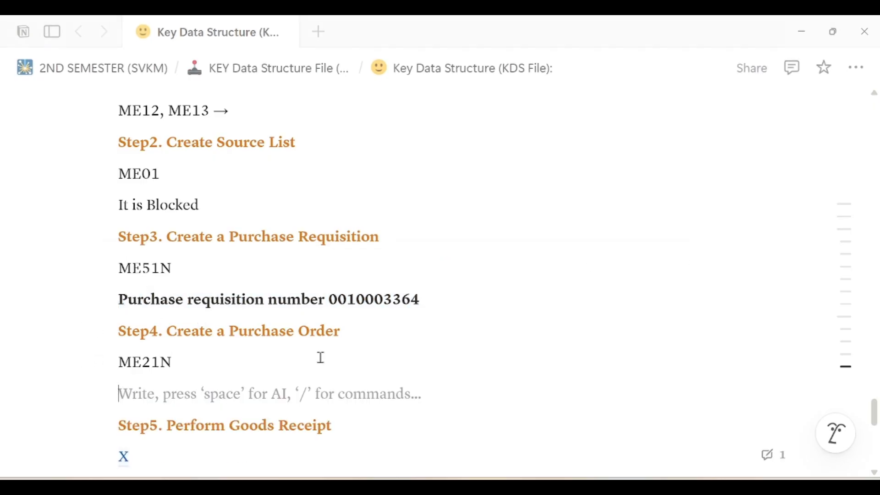
pyautogui.hotkey('ctrl', 'v')
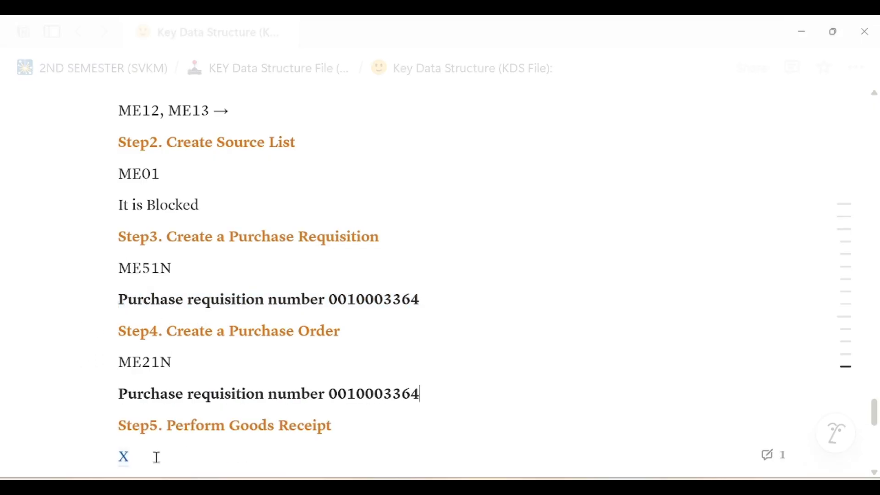
pyautogui.click(121, 398)
pyautogui.write('Re')
pyautogui.write('ference')
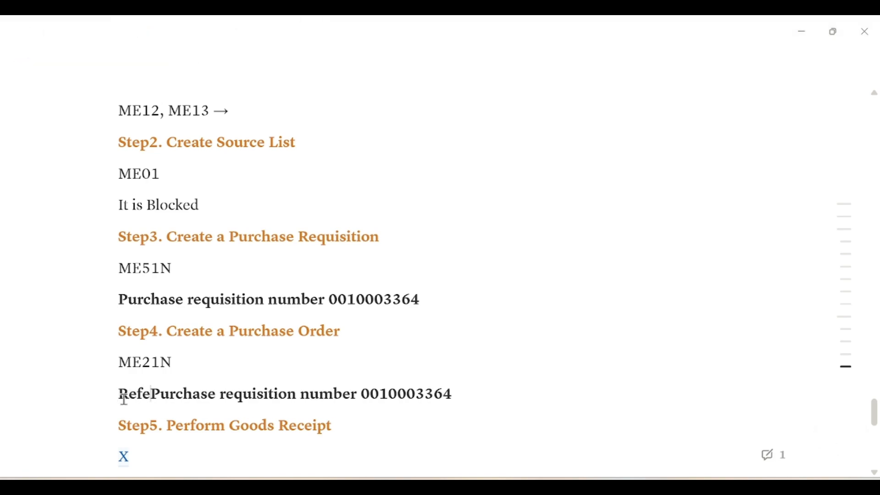
pyautogui.write(' ->')
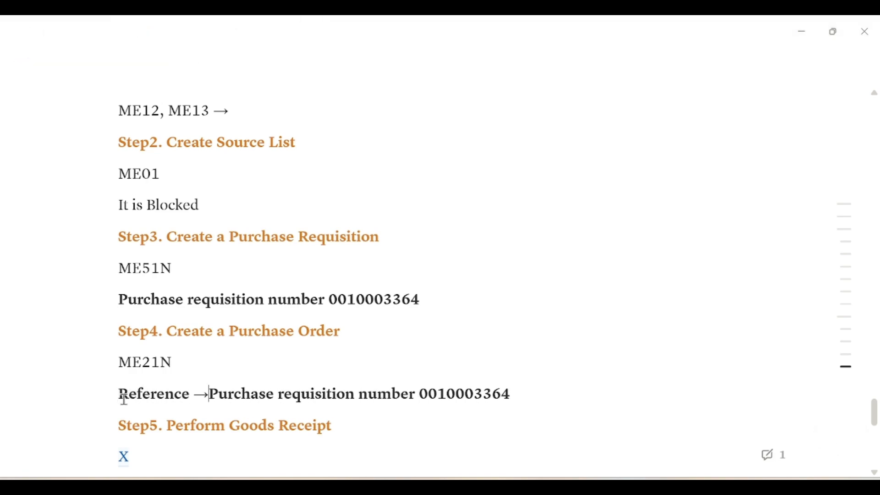
pyautogui.moveTo(425, 394); pyautogui.dragTo(516, 395)
pyautogui.click(481, 416)
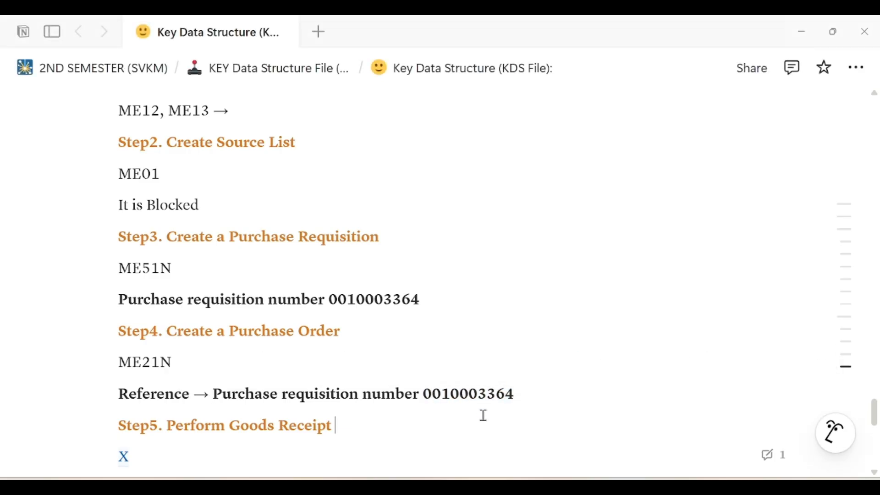
# Switch back to SAP and open the Create Purchase Order transaction with /nME21N.
pyautogui.scroll(-3, 474, 410)
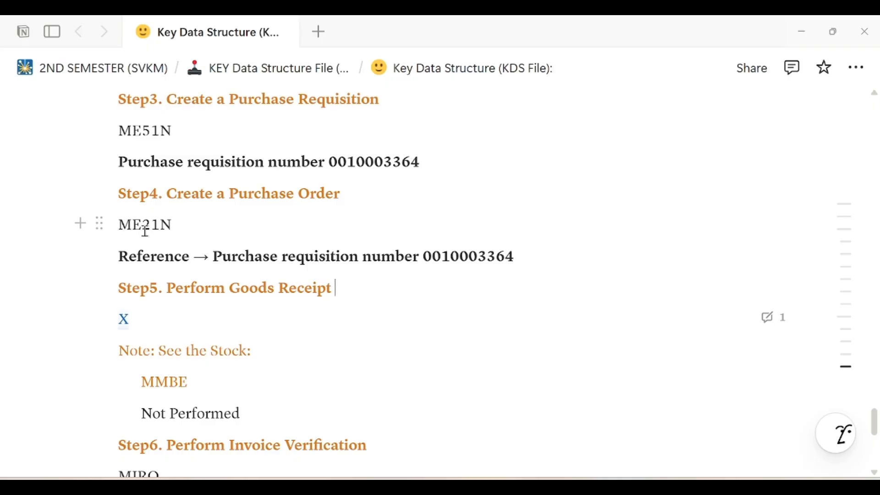
pyautogui.hotkey('alt', 'Tab')
pyautogui.click(78, 60)
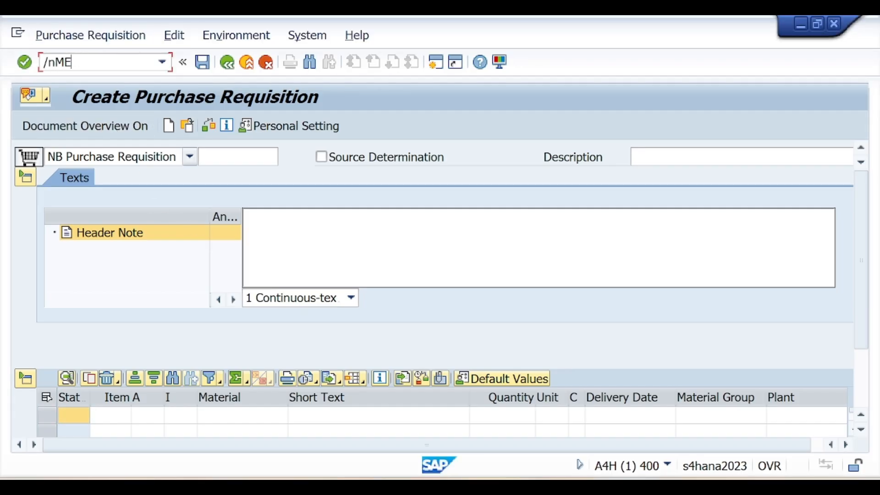
pyautogui.write('/nME21N')
pyautogui.press('Return')
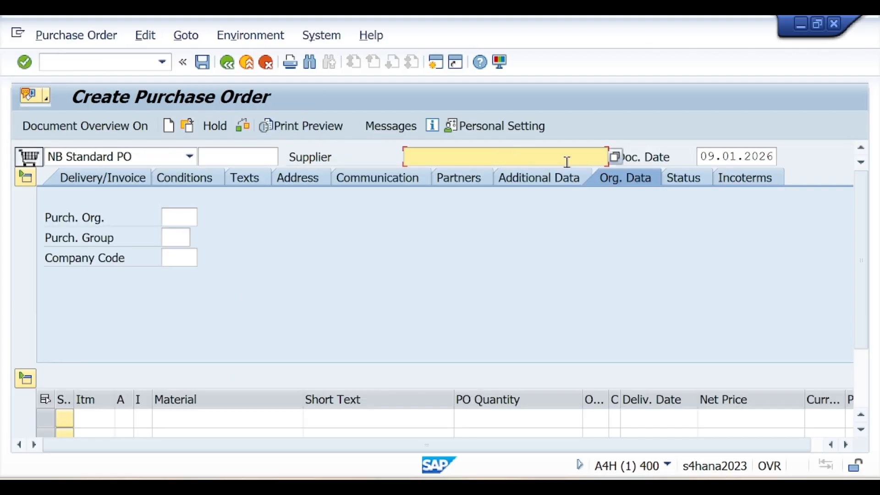
# Copy the vendor number from the Notion prerequisites into the purchase order's supplier field and confirm it.
pyautogui.click(615, 157)
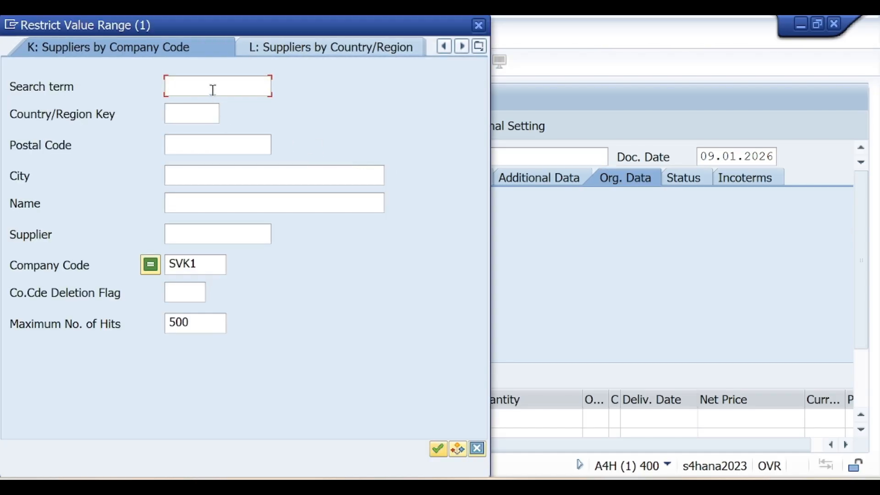
pyautogui.click(479, 25)
pyautogui.hotkey('alt', 'Tab')
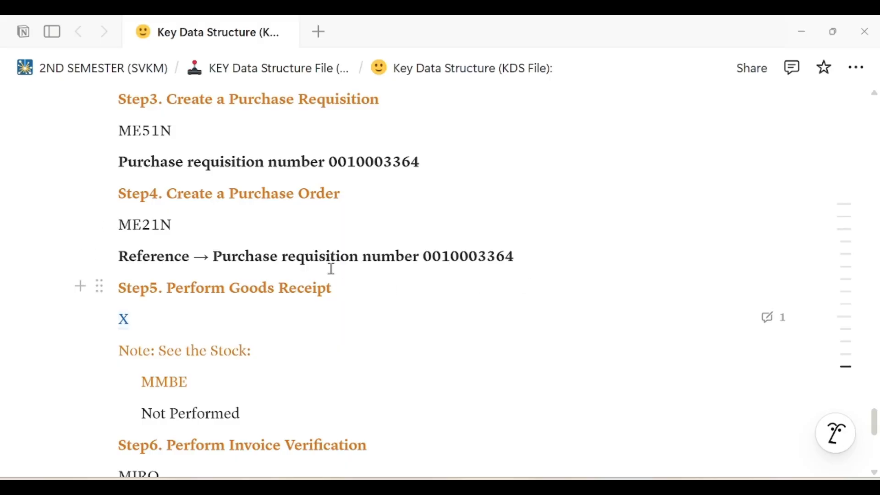
pyautogui.scroll(6, 330, 263)
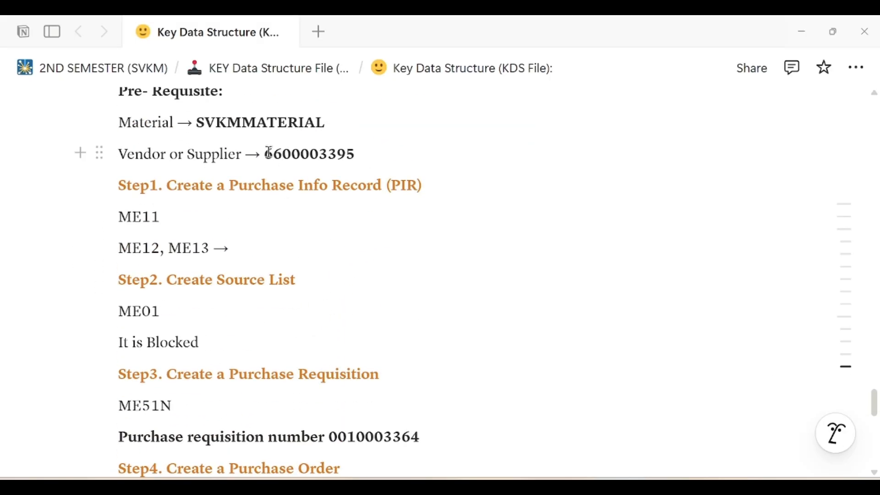
pyautogui.moveTo(270, 153); pyautogui.dragTo(347, 163)
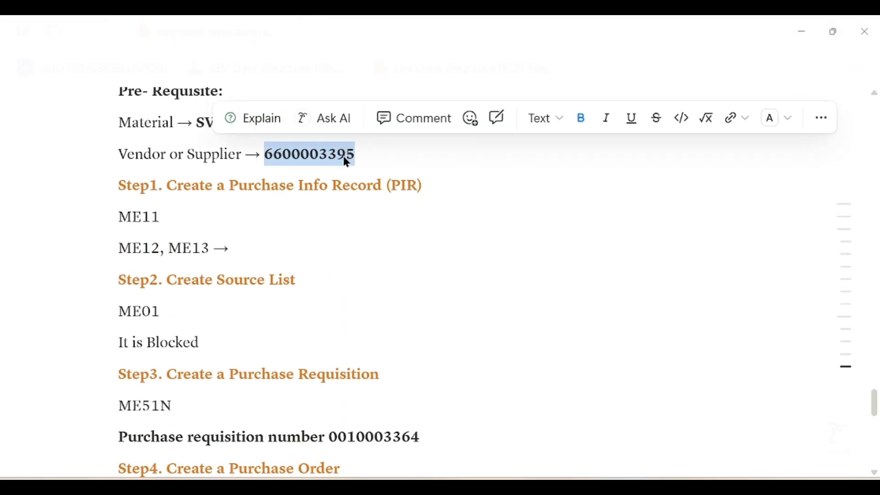
pyautogui.hotkey('ctrl', 'c')
pyautogui.hotkey('alt', 'Tab')
pyautogui.hotkey('ctrl', 'v')
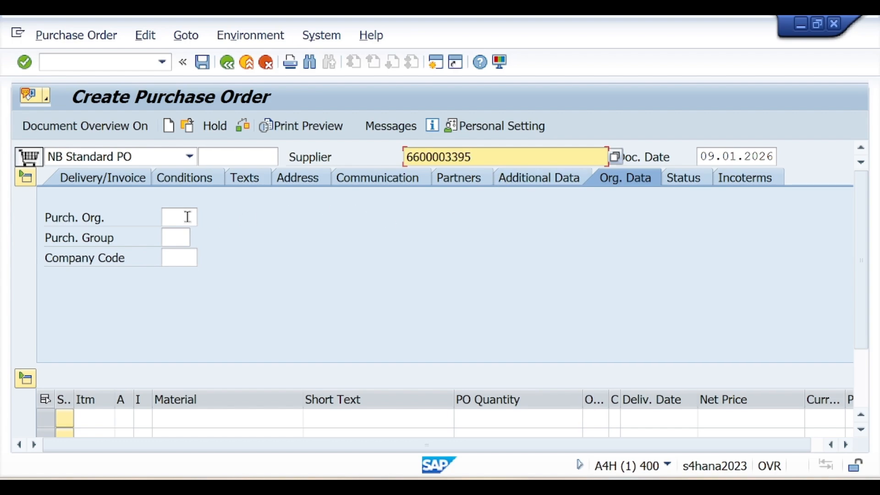
pyautogui.press('Return')
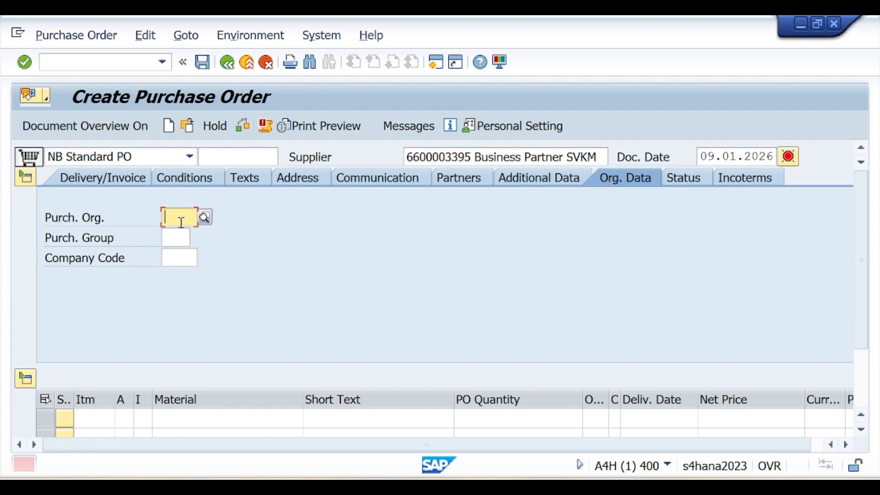
# Set the purchase order's purchasing organization to PO11, purchasing group to 001 and company code to SVK1.
pyautogui.write('Po11')
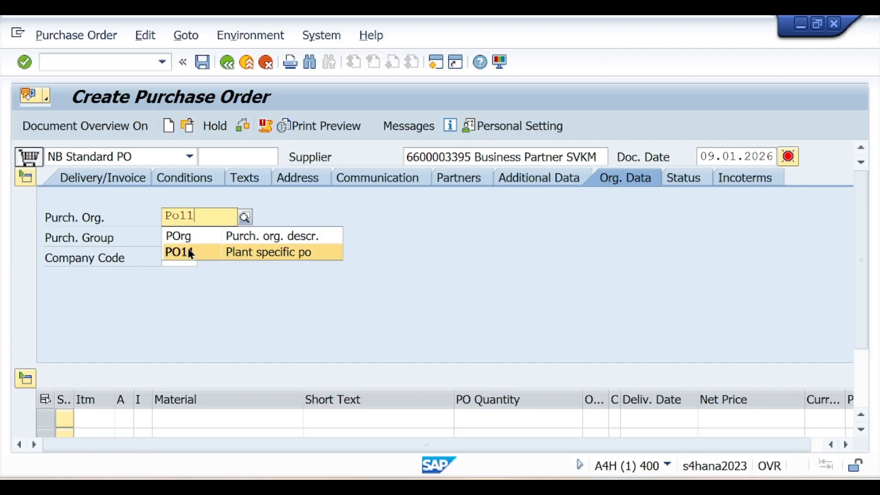
pyautogui.click(190, 253)
pyautogui.click(171, 237)
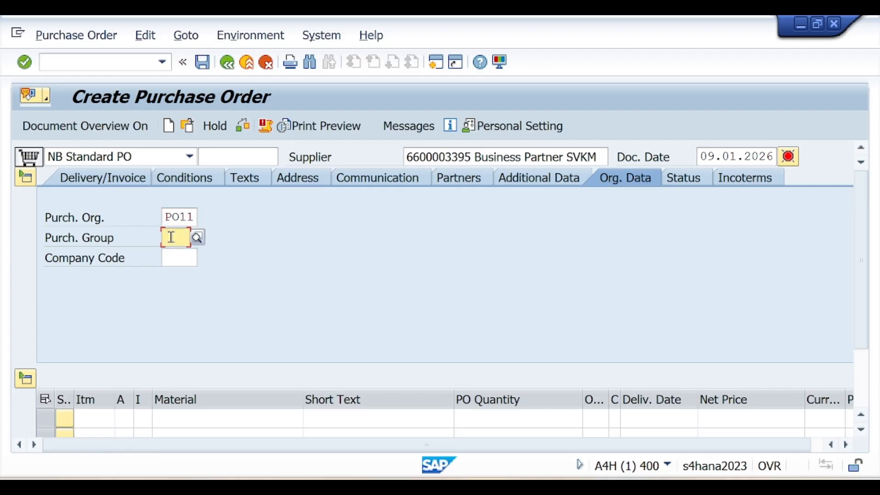
pyautogui.write('001')
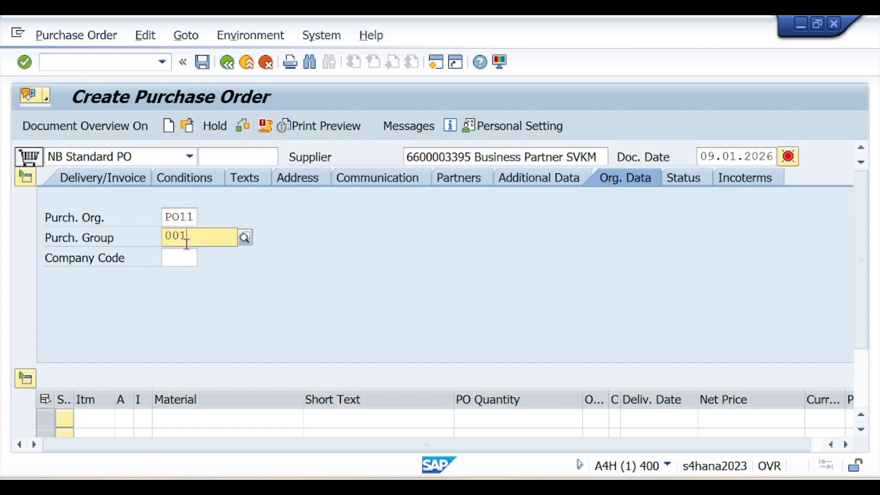
pyautogui.click(177, 273)
pyautogui.click(176, 257)
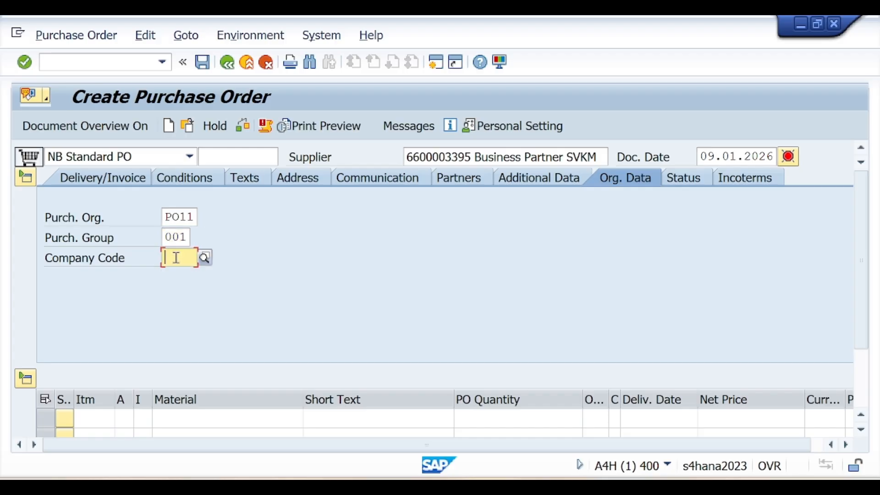
pyautogui.write('SVk1')
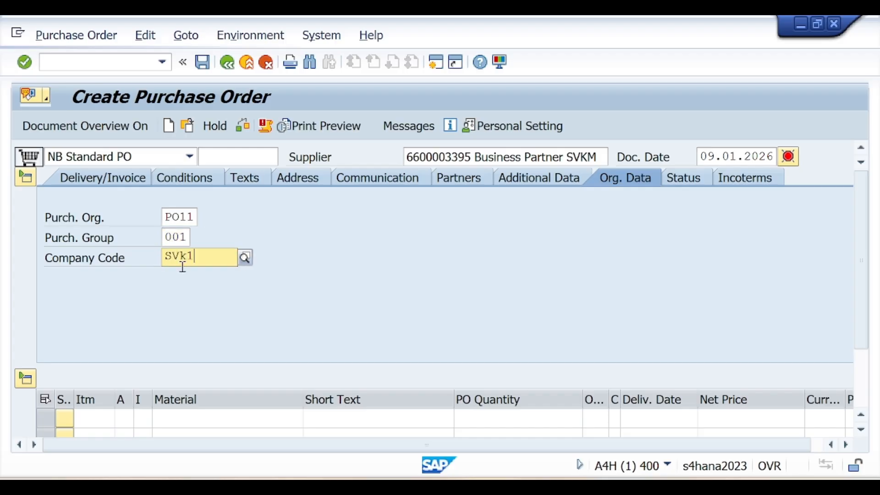
pyautogui.click(187, 293)
# Locate the item overview's purchase requisition column and copy the requisition number from the Step4 reference line in Notion.
pyautogui.scroll(-5, 872, 268)
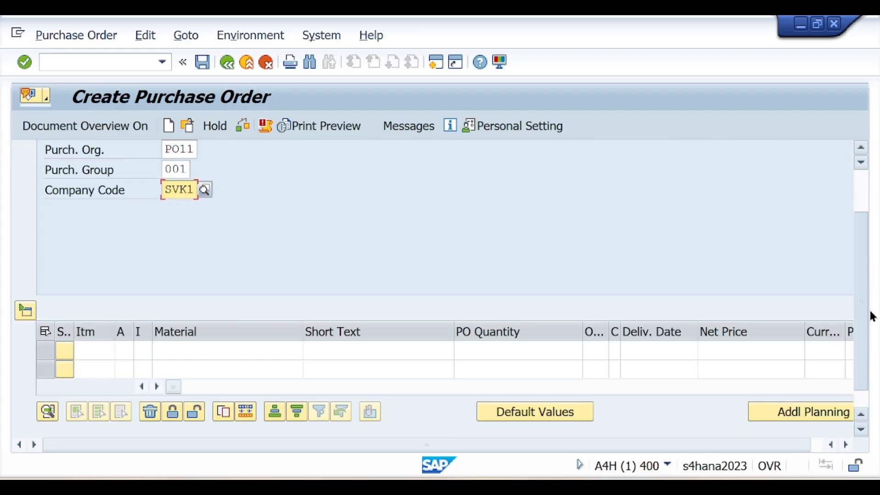
pyautogui.moveTo(172, 361); pyautogui.dragTo(527, 369)
pyautogui.click(448, 326)
pyautogui.hotkey('alt', 'Tab')
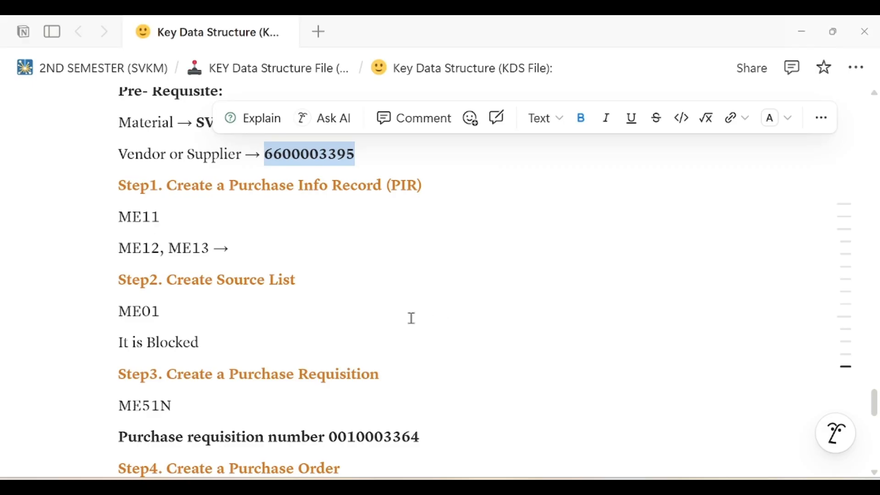
pyautogui.scroll(-3, 301, 267)
pyautogui.scroll(3, 354, 243)
pyautogui.scroll(3, 368, 231)
pyautogui.scroll(-5, 368, 236)
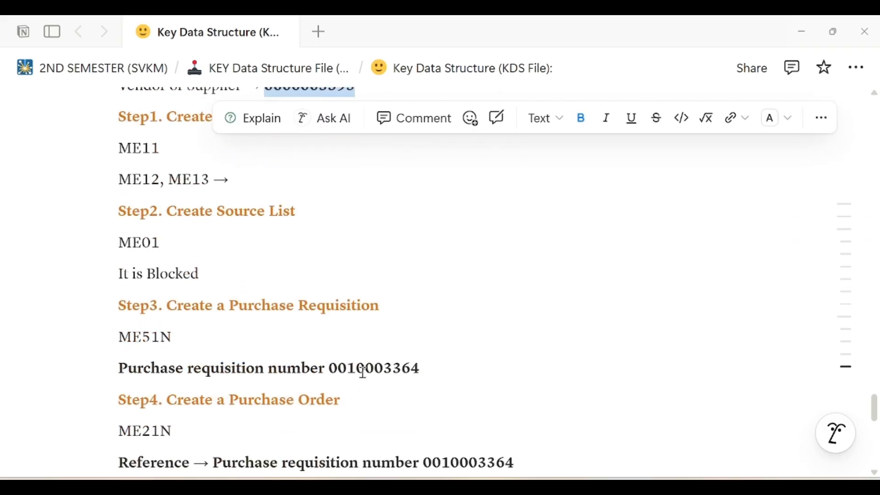
pyautogui.scroll(-4, 365, 368)
pyautogui.doubleClick(460, 259)
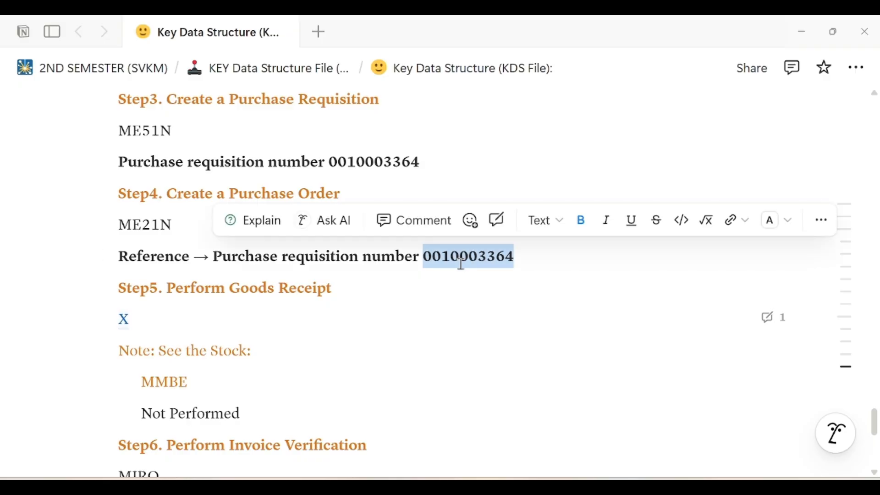
pyautogui.hotkey('ctrl', 'c')
# Switch back to SAP, paste the requisition number as the first item's purchase requisition reference and confirm the line.
pyautogui.hotkey('alt', 'Tab')
pyautogui.click(444, 325)
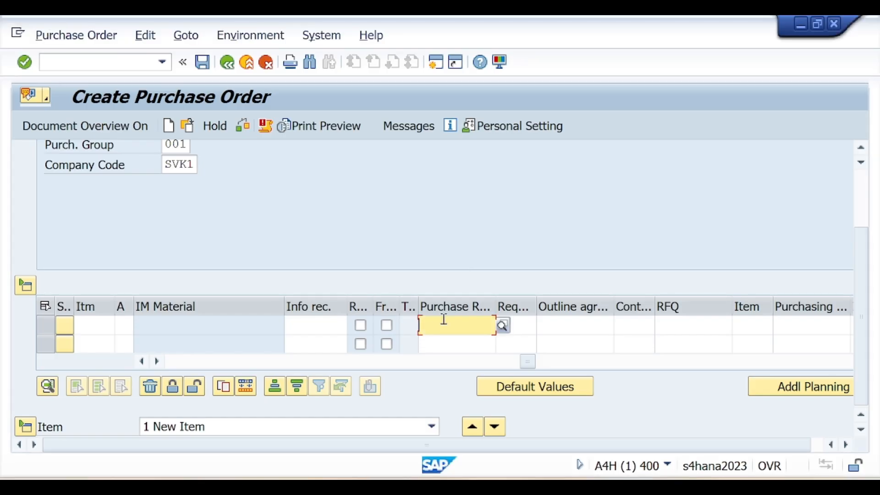
pyautogui.hotkey('ctrl', 'v')
pyautogui.press('Return')
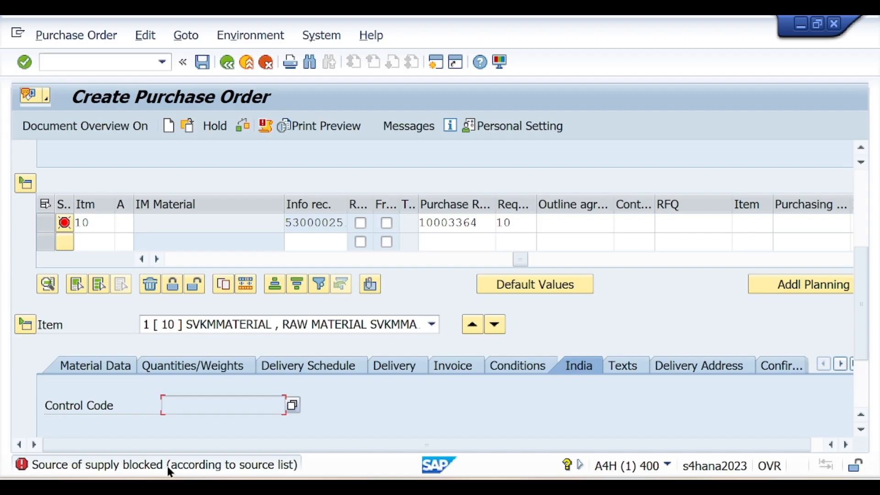
# Check the purchase order for errors and save it on hold.
pyautogui.click(457, 370)
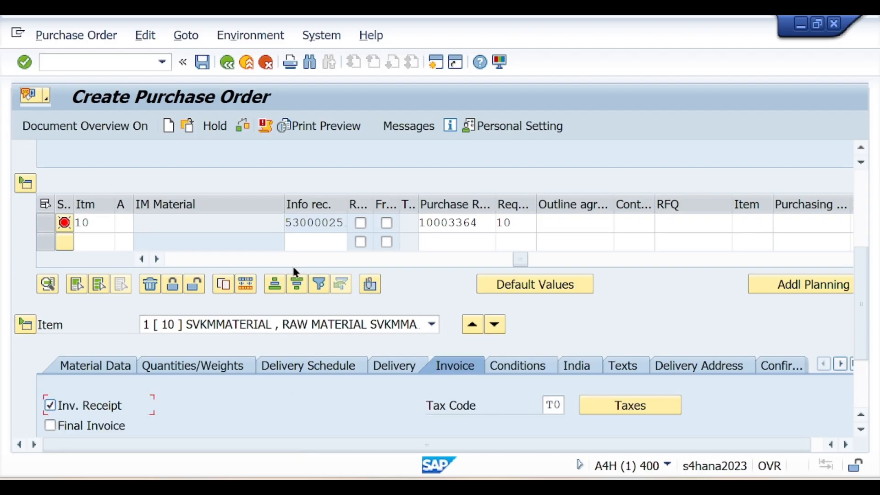
pyautogui.moveTo(515, 262); pyautogui.dragTo(165, 256)
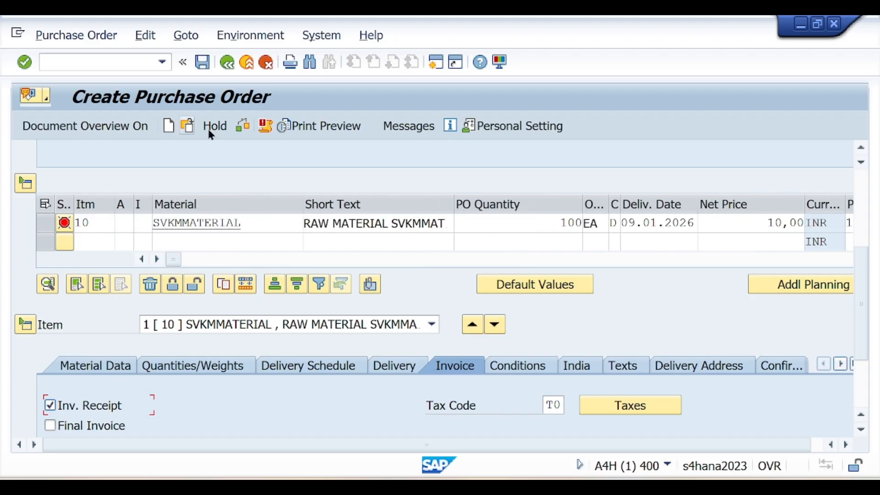
pyautogui.click(242, 126)
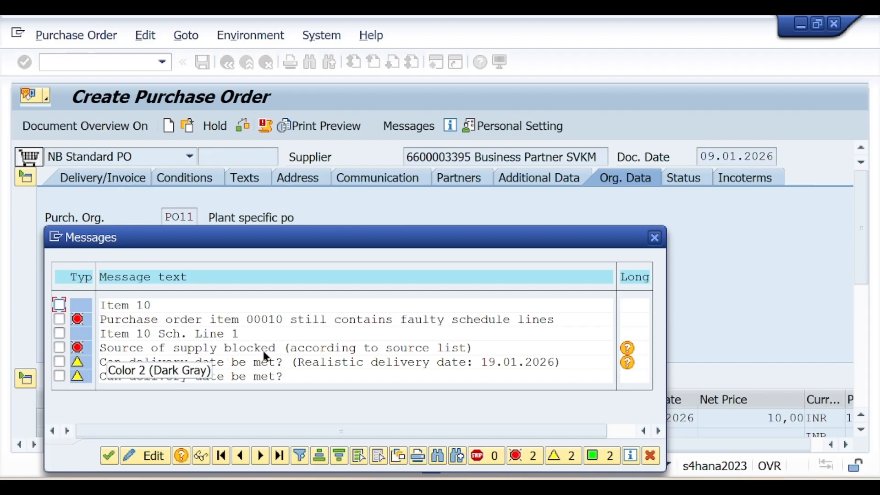
pyautogui.click(108, 455)
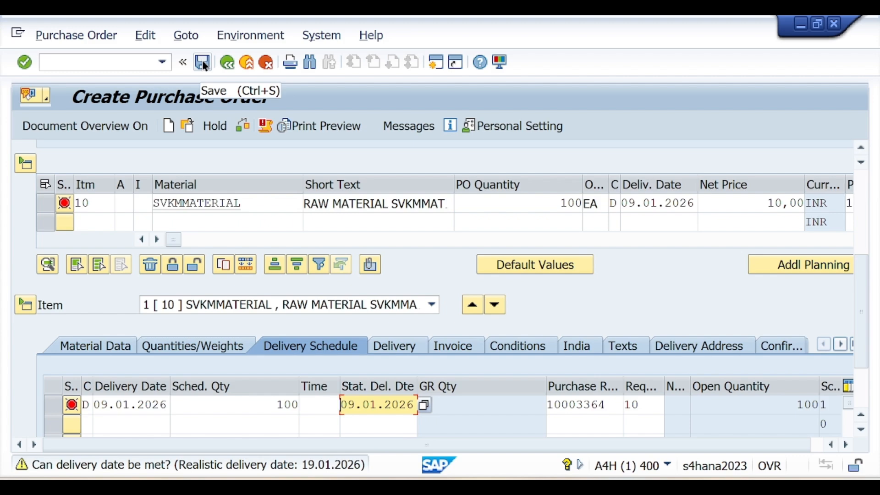
pyautogui.click(203, 63)
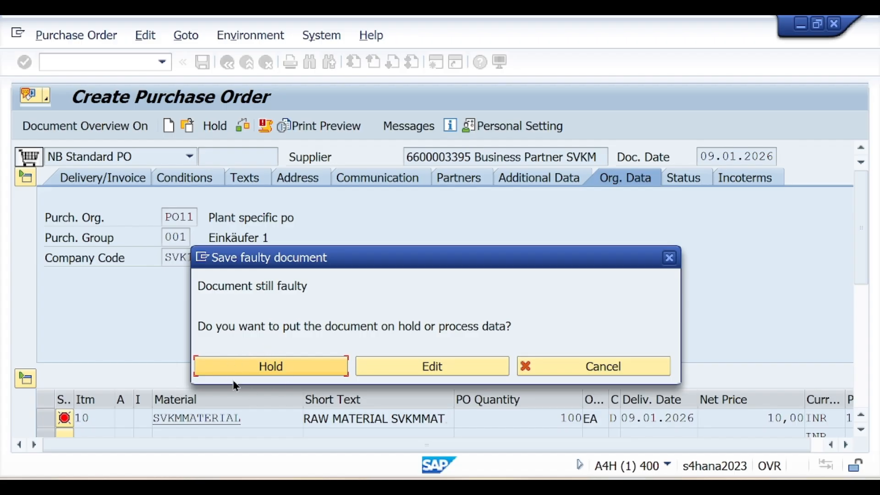
pyautogui.click(276, 367)
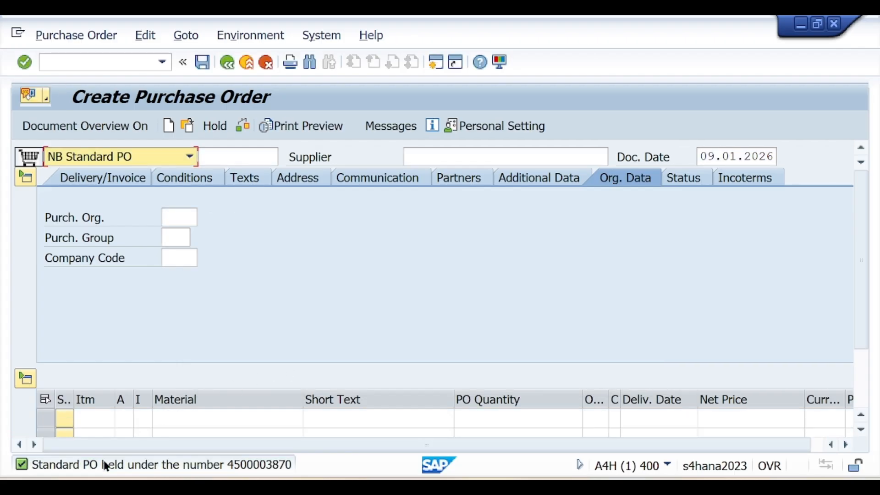
# Copy the full message about the held standard PO and paste it on a new line below the Step4 reference line in Notion.
pyautogui.doubleClick(111, 462)
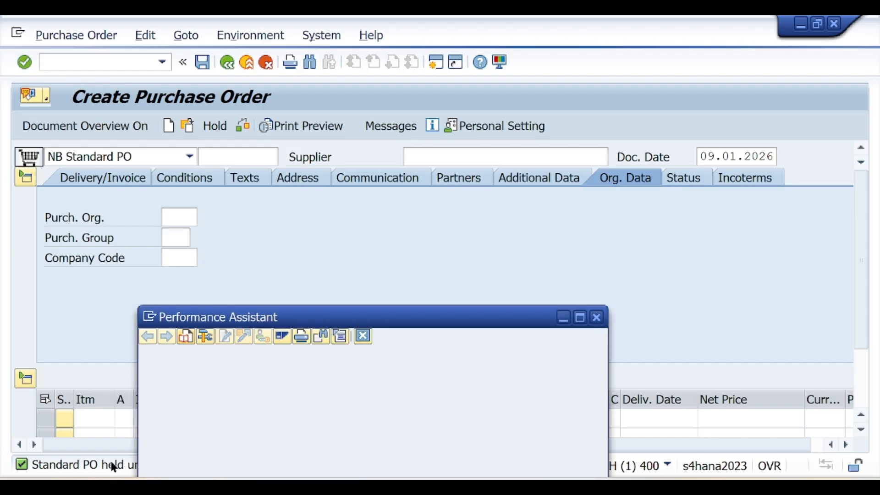
pyautogui.moveTo(147, 357); pyautogui.dragTo(349, 347)
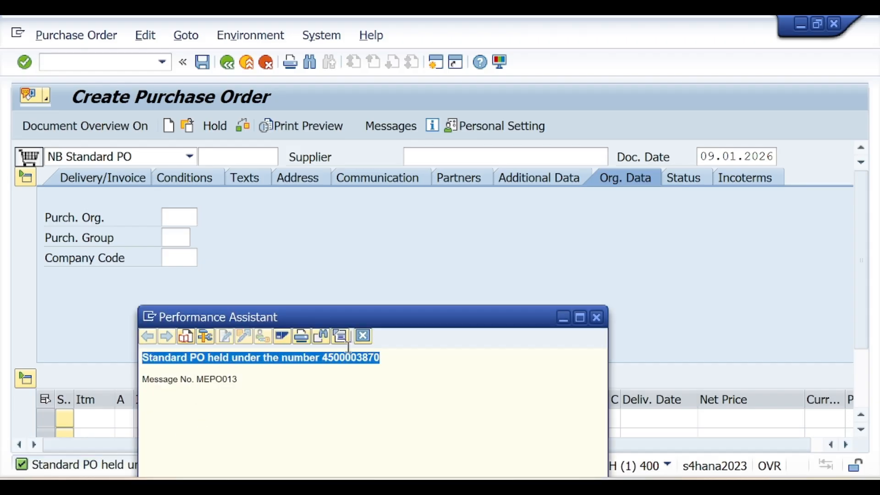
pyautogui.click(596, 317)
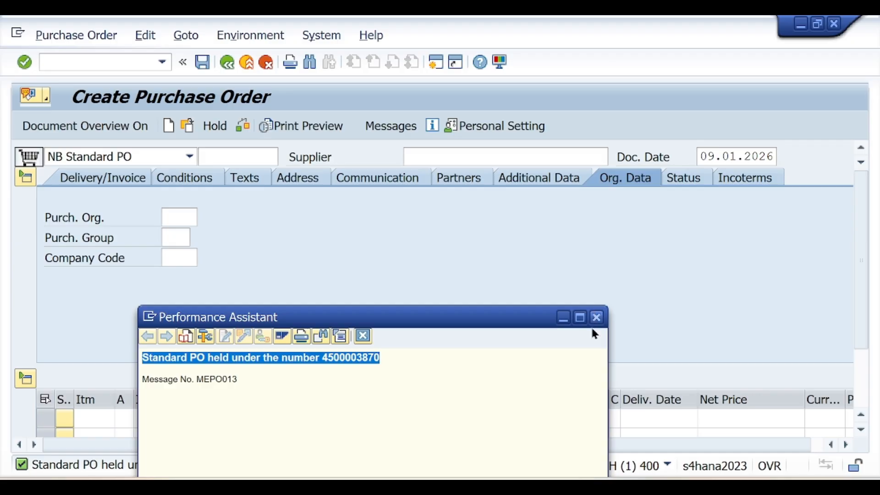
pyautogui.hotkey('alt', 'Tab')
pyautogui.click(271, 329)
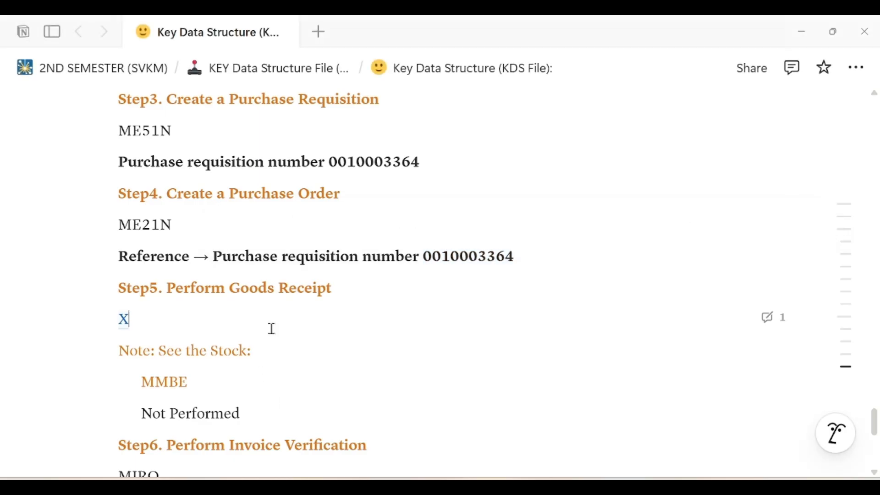
pyautogui.click(519, 260)
pyautogui.press('Return')
pyautogui.hotkey('ctrl', 'v')
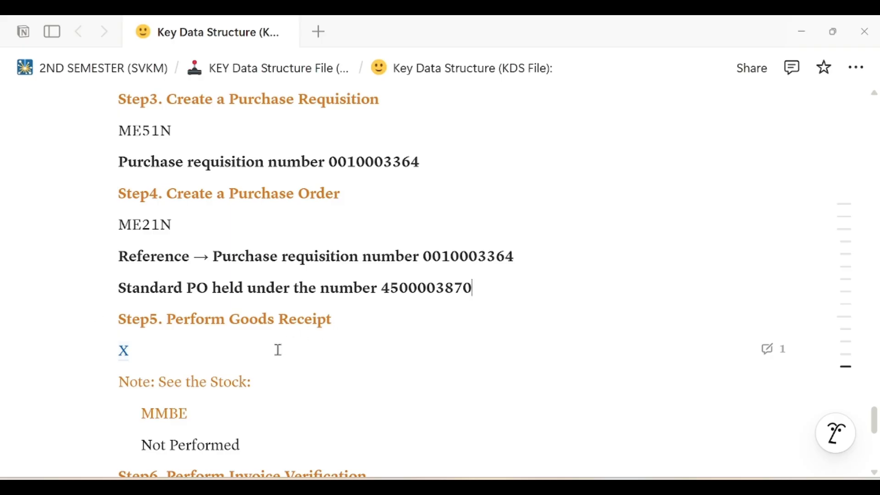
# Switch back to SAP and open the goods receipt transaction MIGO.
pyautogui.hotkey('alt', 'Tab')
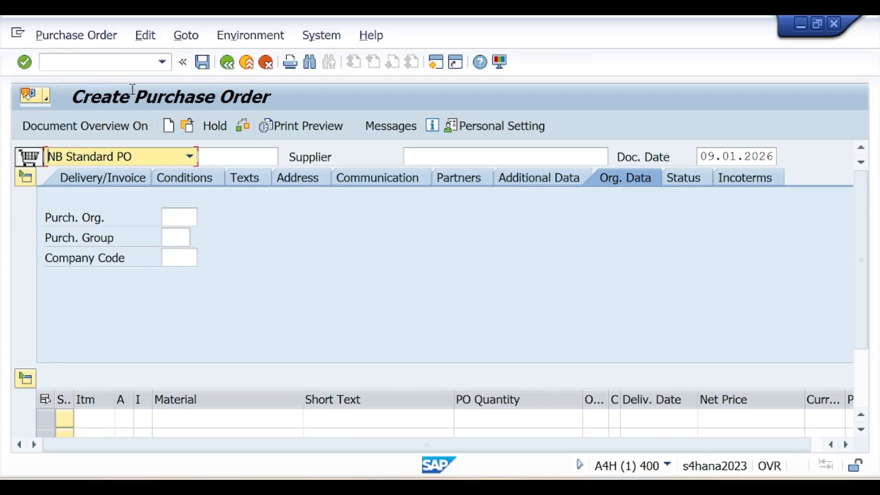
pyautogui.click(105, 61)
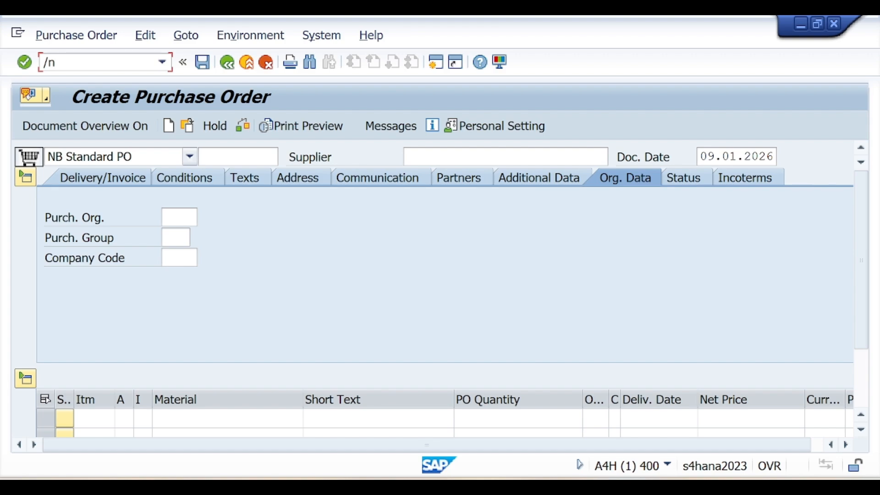
pyautogui.write('/nMIGO')
pyautogui.press('Return')
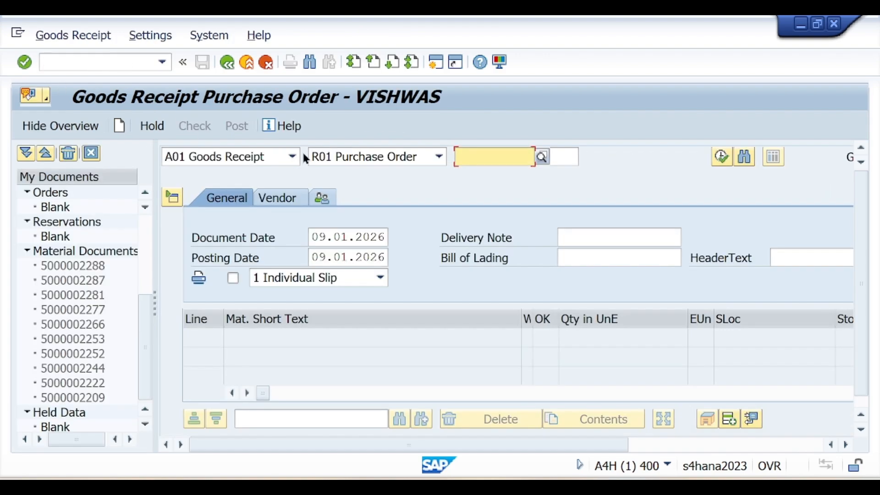
# Copy the held purchase order's number from Notion, enter it as the goods receipt's purchase order reference in SAP and try to load its items.
pyautogui.hotkey('alt', 'Tab')
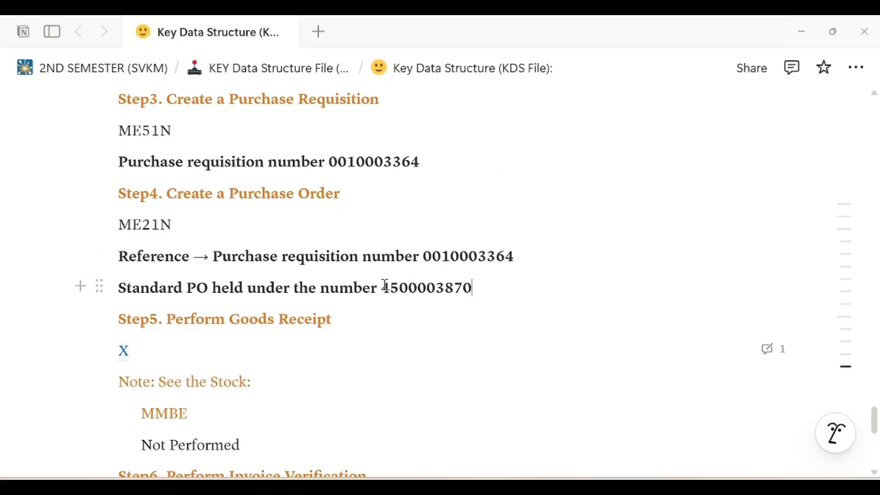
pyautogui.moveTo(382, 288); pyautogui.dragTo(471, 287)
pyautogui.hotkey('ctrl', 'c')
pyautogui.hotkey('alt', 'Tab')
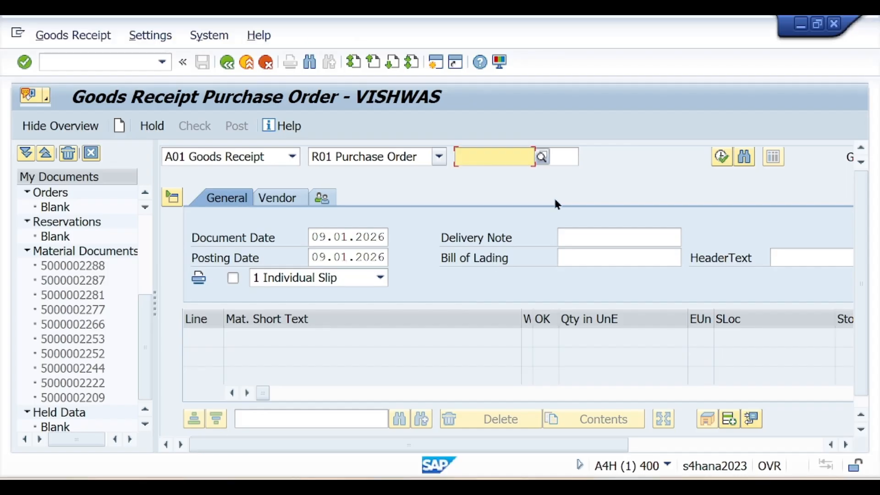
pyautogui.click(486, 157)
pyautogui.hotkey('ctrl', 'v')
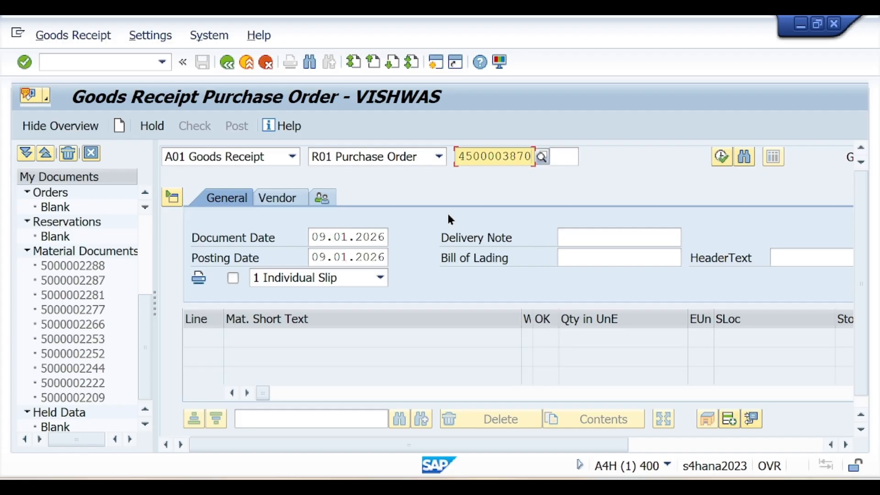
pyautogui.press('Return')
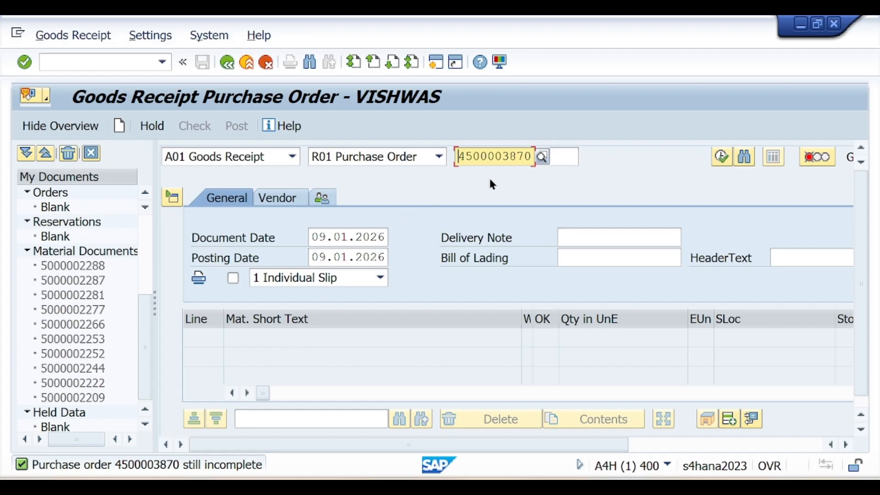
pyautogui.scroll(-1, 857, 244)
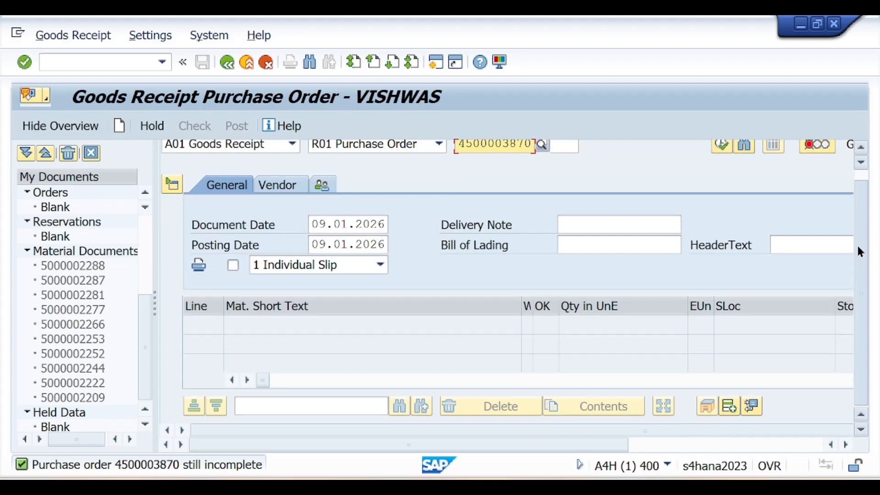
pyautogui.scroll(-5, 485, 199)
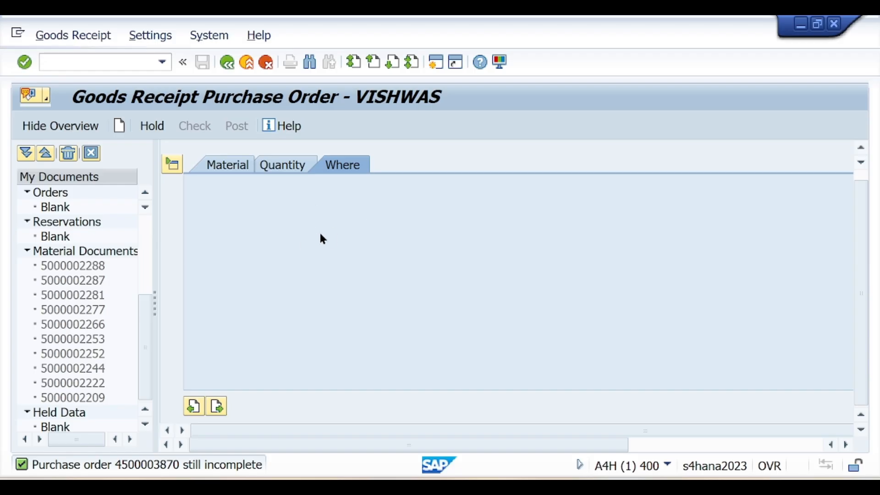
pyautogui.scroll(6, 320, 233)
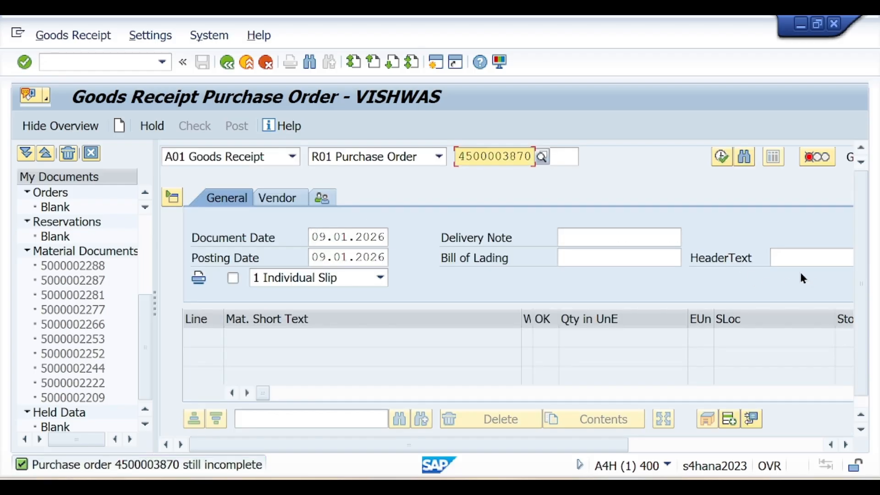
pyautogui.scroll(-1, 852, 266)
pyautogui.scroll(-5, 502, 350)
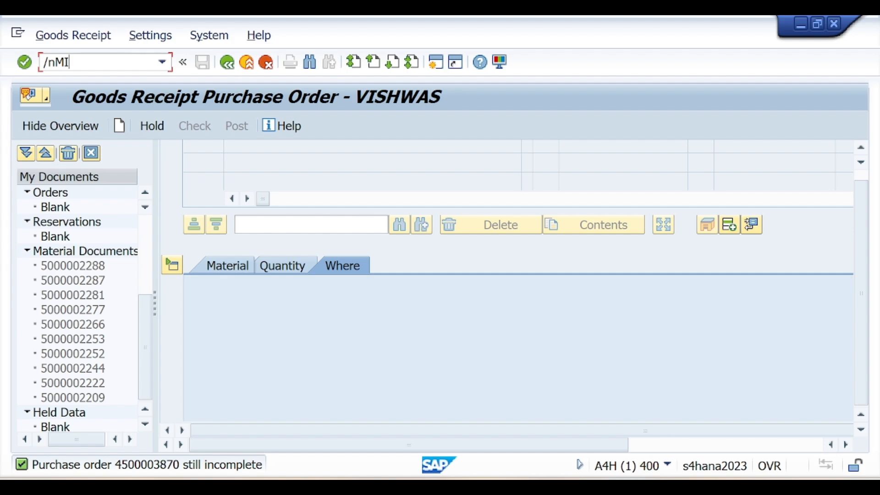
# Open the incoming invoice transaction MIRO and set the invoice date to 09.01.2026.
pyautogui.press('Return')
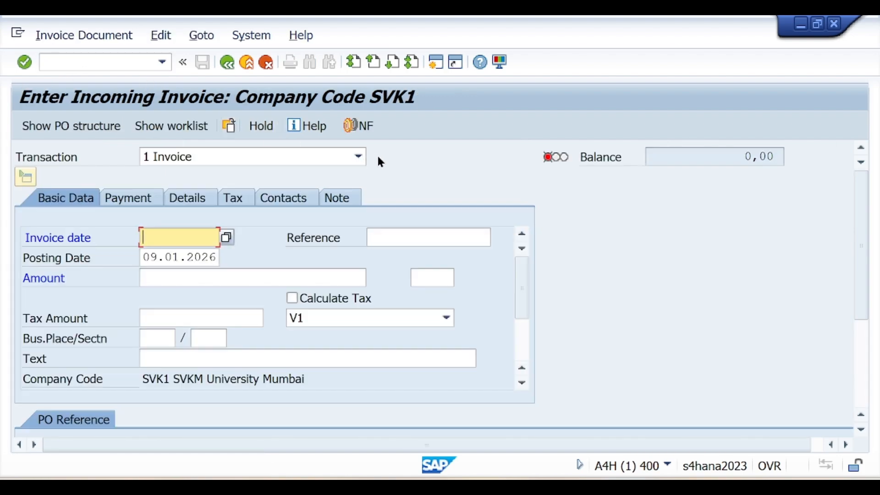
pyautogui.press('F10')
pyautogui.click(179, 239)
pyautogui.write('09')
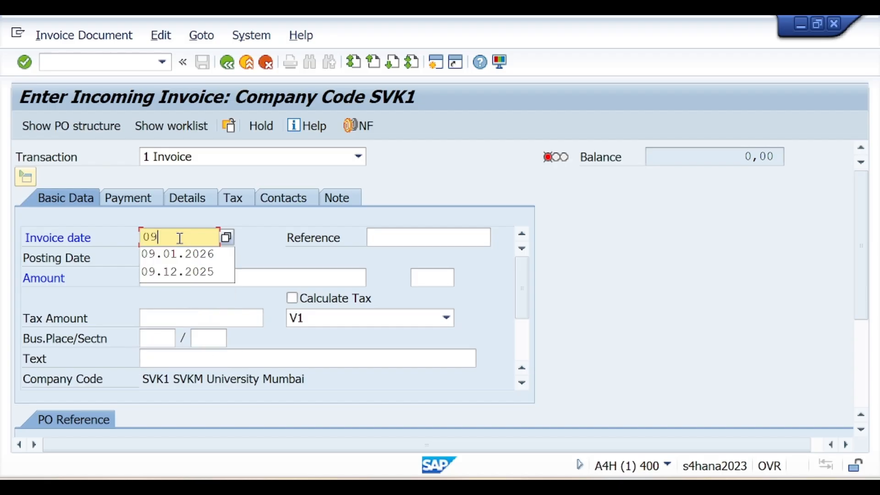
pyautogui.write('.01')
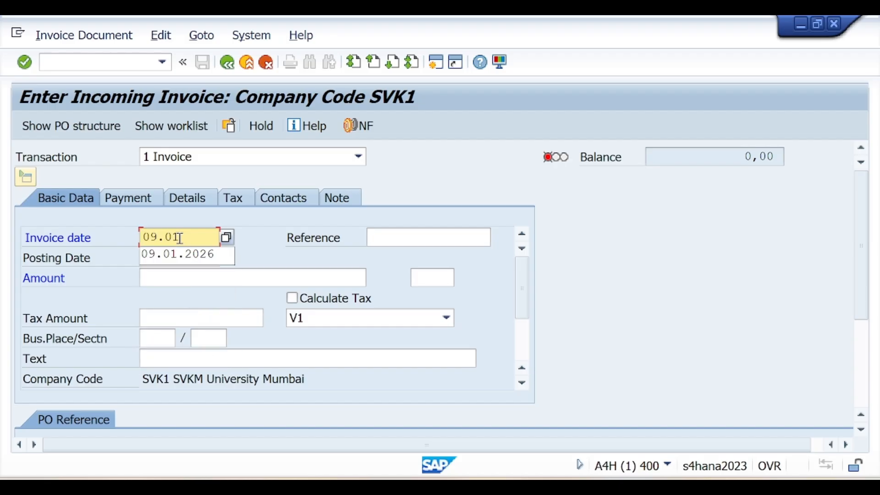
pyautogui.write('.1')
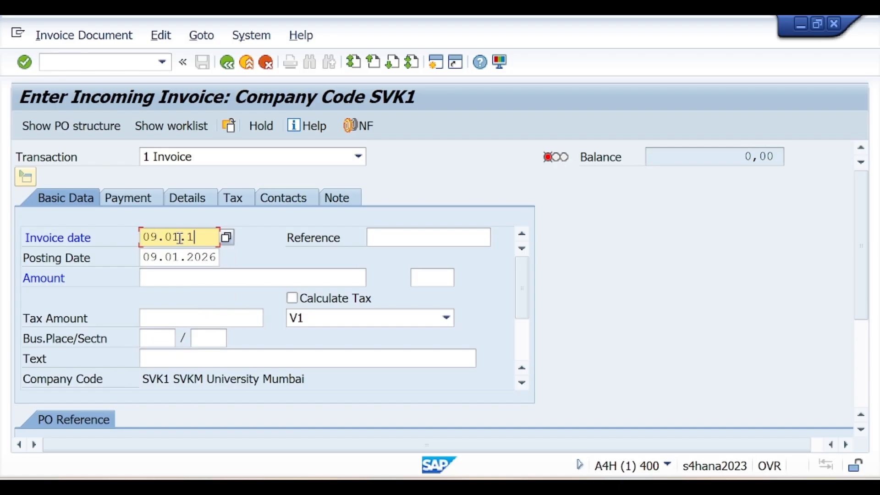
pyautogui.press('BackSpace')
pyautogui.write('2026')
# Turn on tax calculation with tax code T0 and set the business place to SVK1.
pyautogui.click(292, 299)
pyautogui.click(315, 317)
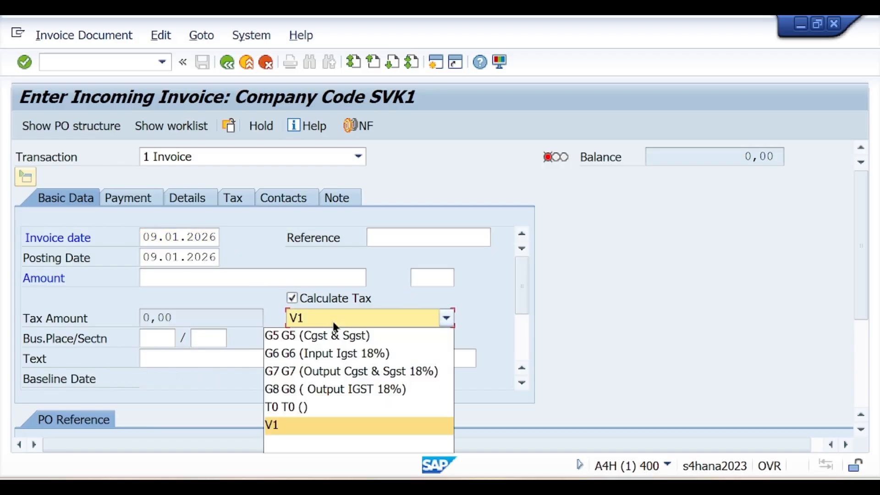
pyautogui.click(316, 407)
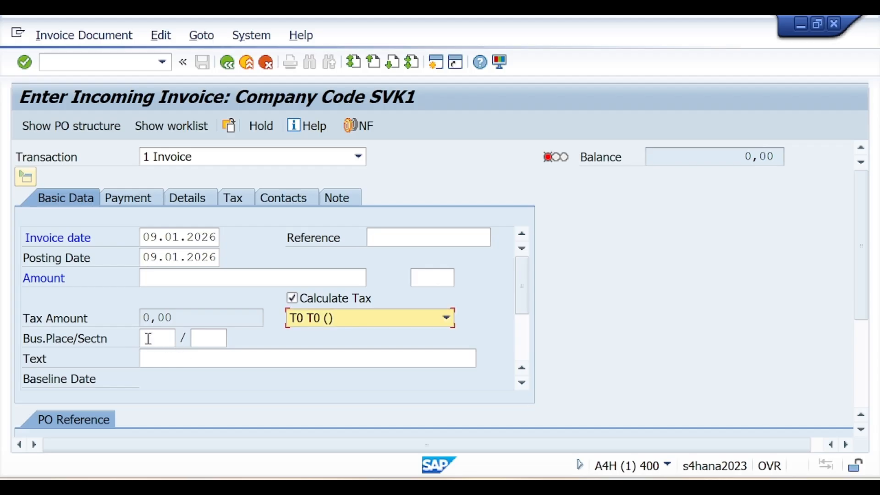
pyautogui.click(149, 339)
pyautogui.write('SVk1')
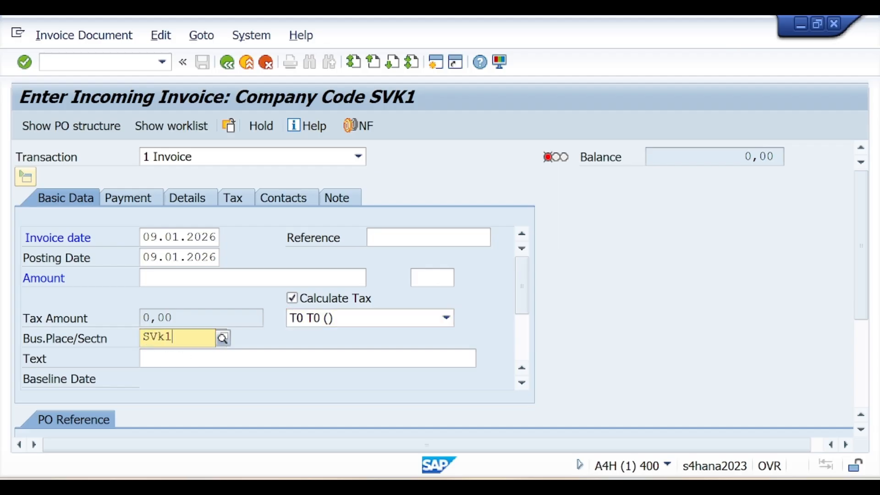
# Enter the invoice text "Vendor Payment Source List Blocked", reusing the suggested source list entry and replacing its ending.
pyautogui.click(165, 370)
pyautogui.click(163, 362)
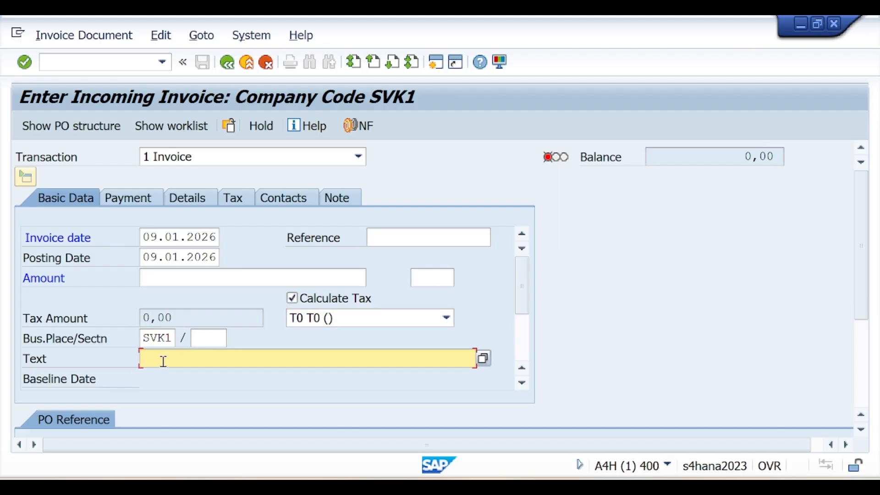
pyautogui.write('V')
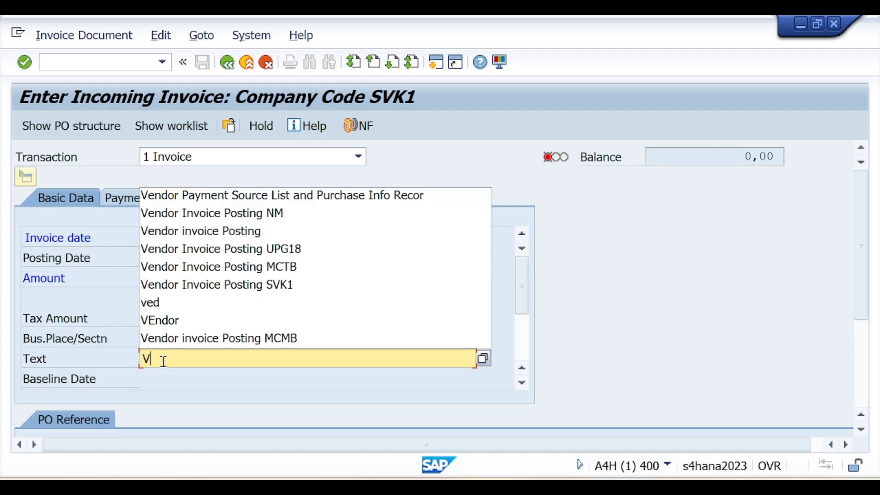
pyautogui.click(282, 196)
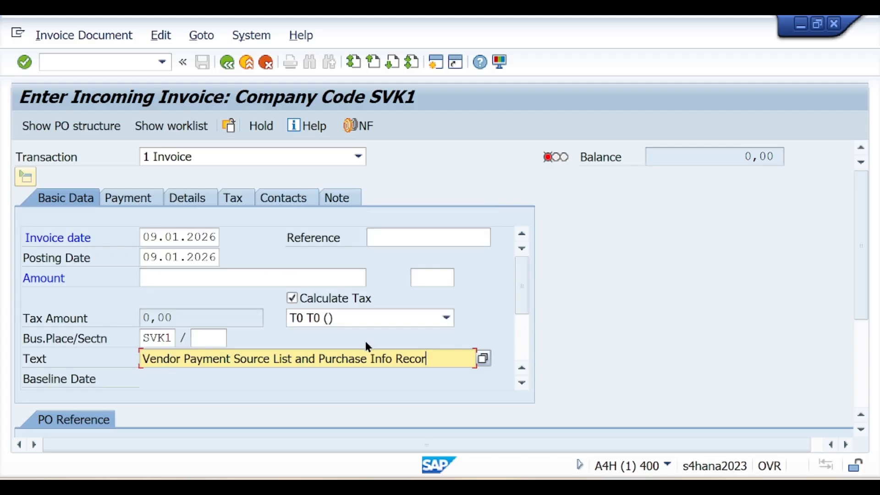
pyautogui.moveTo(295, 359); pyautogui.dragTo(456, 357)
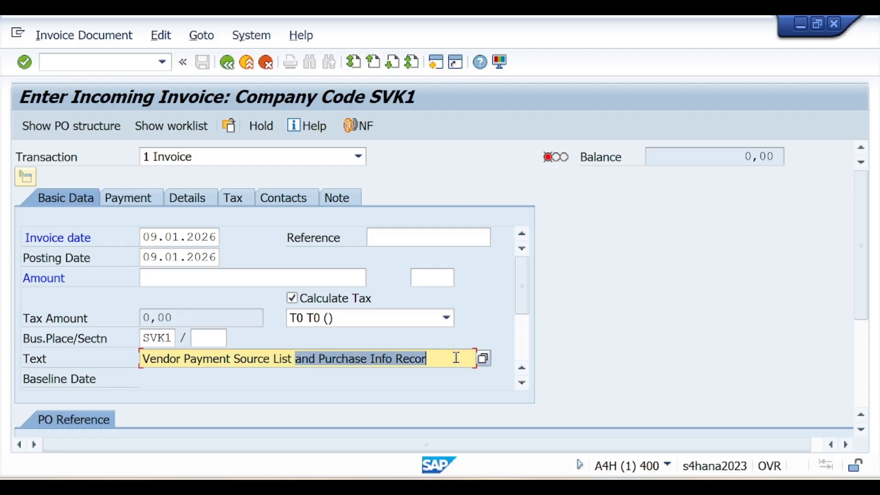
pyautogui.write('Blacke')
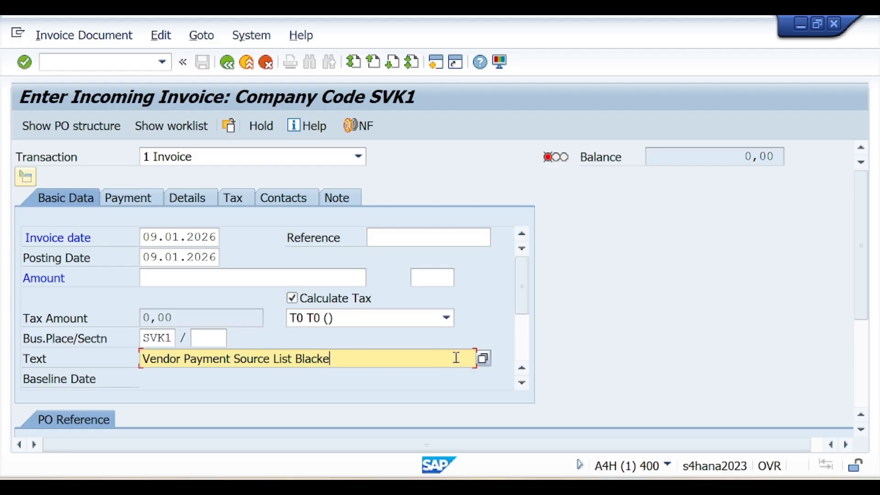
pyautogui.press('BackSpace')
pyautogui.press('BackSpace')
pyautogui.press('BackSpace')
pyautogui.press('BackSpace')
pyautogui.press('BackSpace')
pyautogui.write('ocked')
# Copy the held purchase order's number from Notion and submit it as the invoice's purchase order reference in SAP.
pyautogui.moveTo(865, 236); pyautogui.dragTo(876, 298)
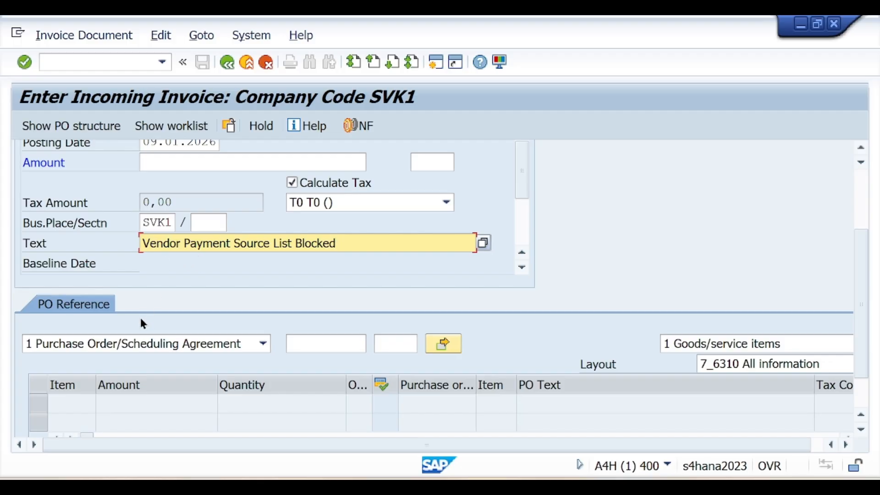
pyautogui.click(299, 347)
pyautogui.hotkey('alt', 'Tab')
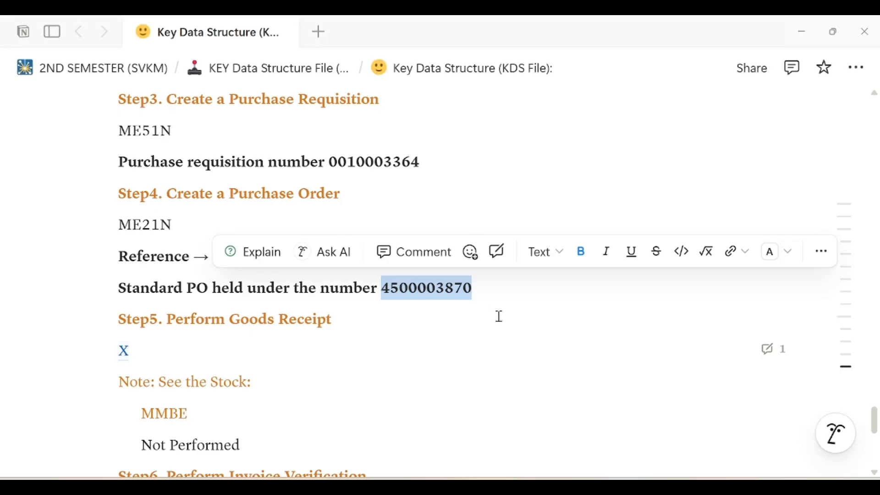
pyautogui.click(464, 322)
pyautogui.scroll(-1, 381, 323)
pyautogui.scroll(1, 381, 323)
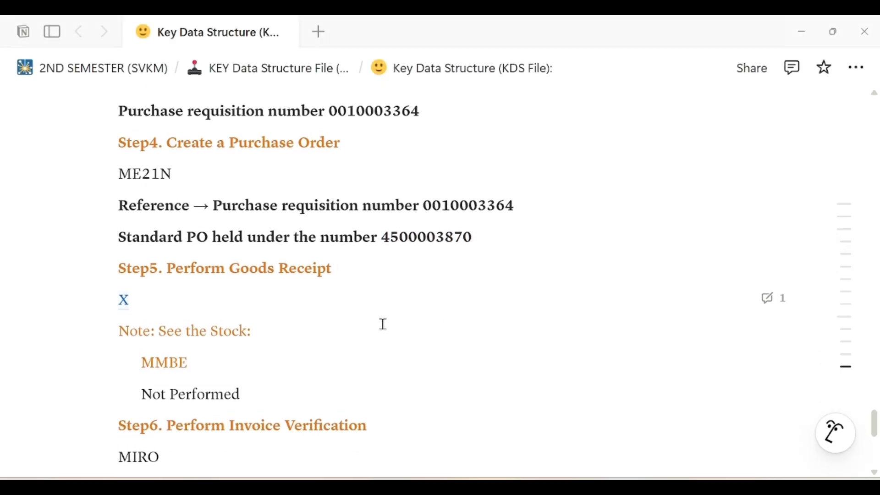
pyautogui.moveTo(382, 289); pyautogui.dragTo(495, 291)
pyautogui.hotkey('ctrl', 'c')
pyautogui.hotkey('alt', 'Tab')
pyautogui.click(351, 345)
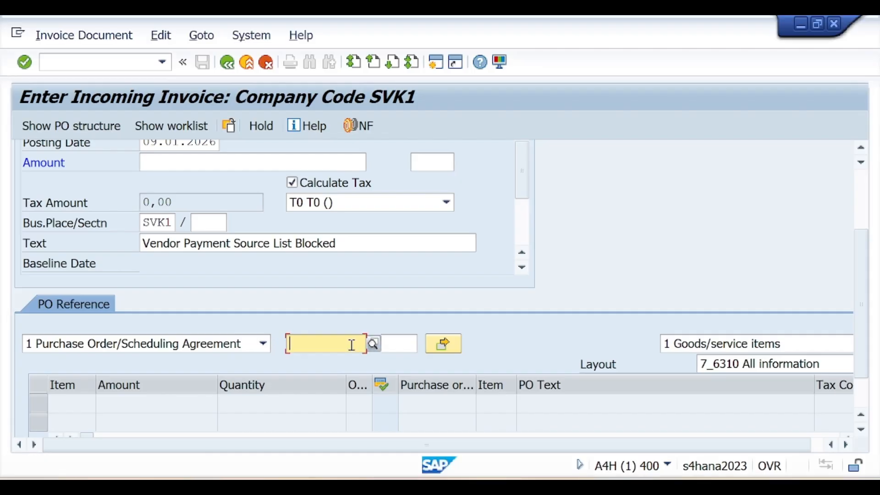
pyautogui.hotkey('ctrl', 'v')
pyautogui.press('Return')
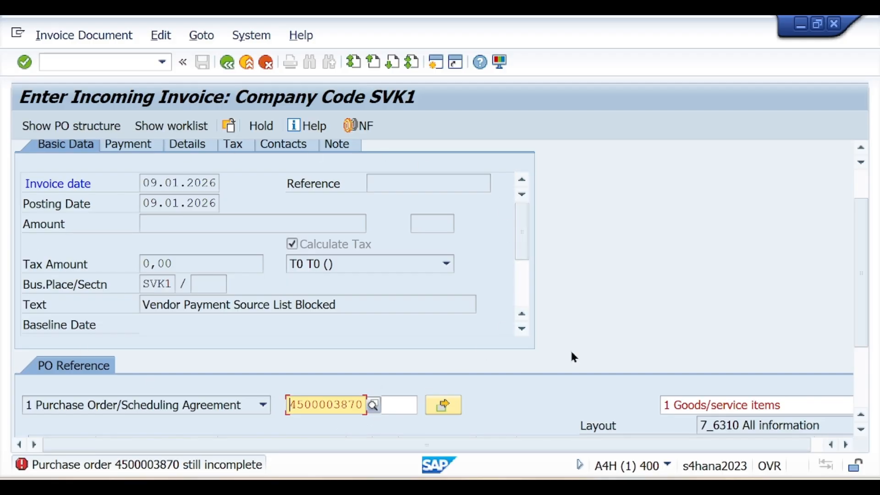
# In the Notion notes, prefix the "Not Performed" entry under Step7 Perform Vendor Payment with "X-".
pyautogui.hotkey('alt', 'Tab')
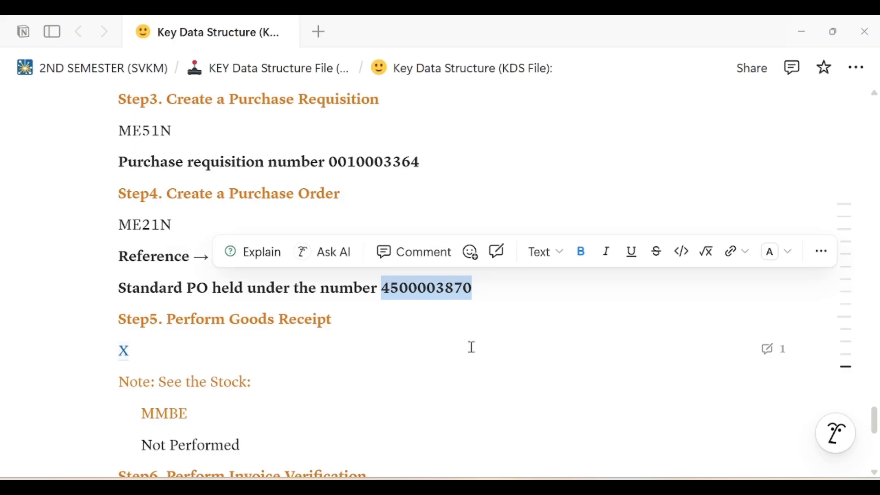
pyautogui.scroll(2, 472, 348)
pyautogui.click(431, 362)
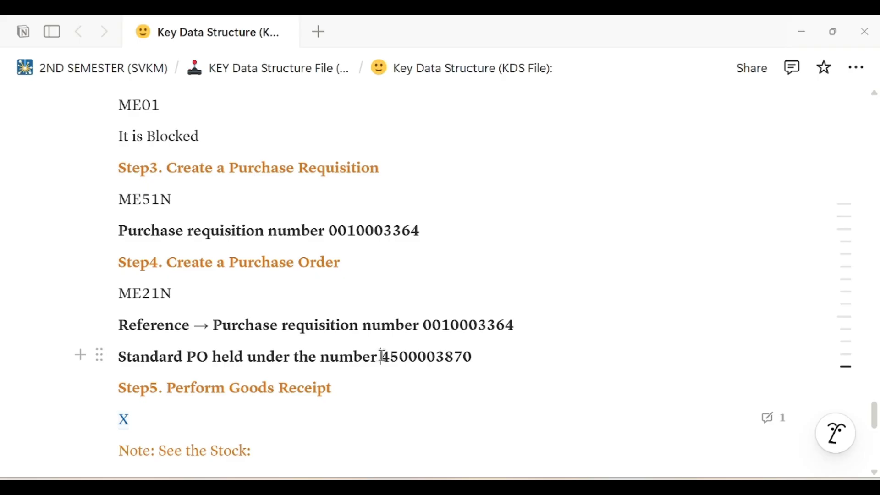
pyautogui.moveTo(380, 357); pyautogui.dragTo(485, 358)
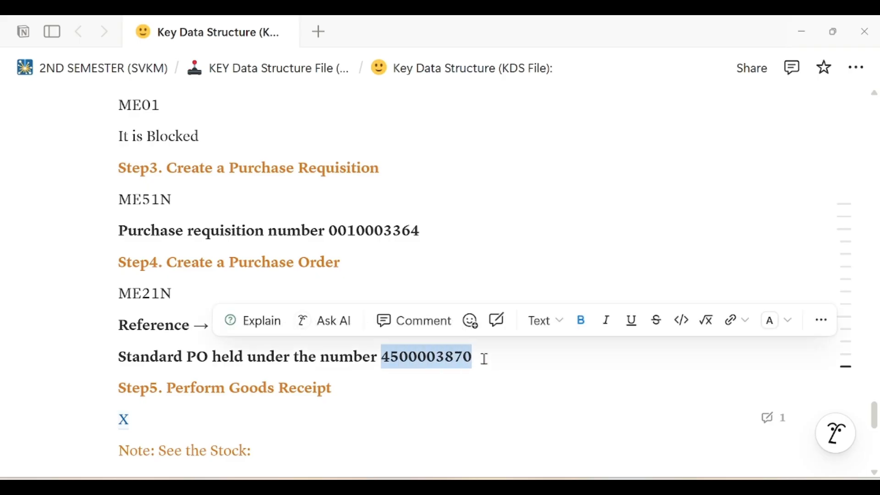
pyautogui.scroll(-6, 483, 359)
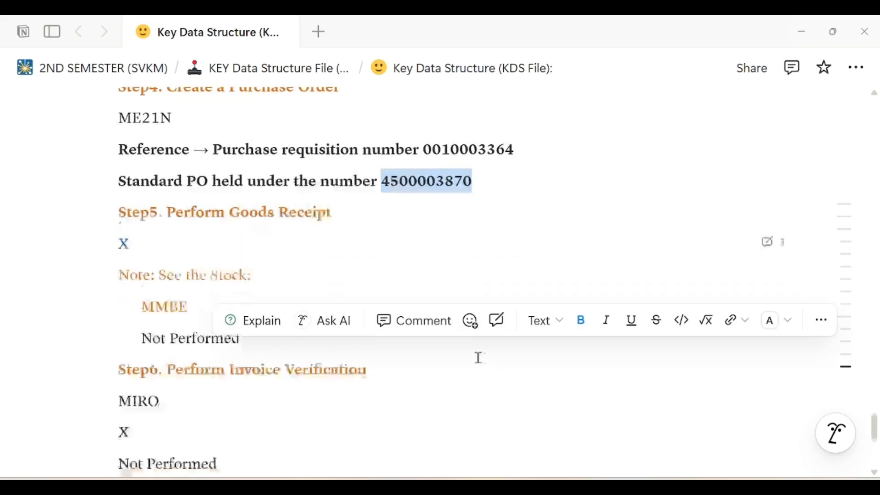
pyautogui.doubleClick(124, 264)
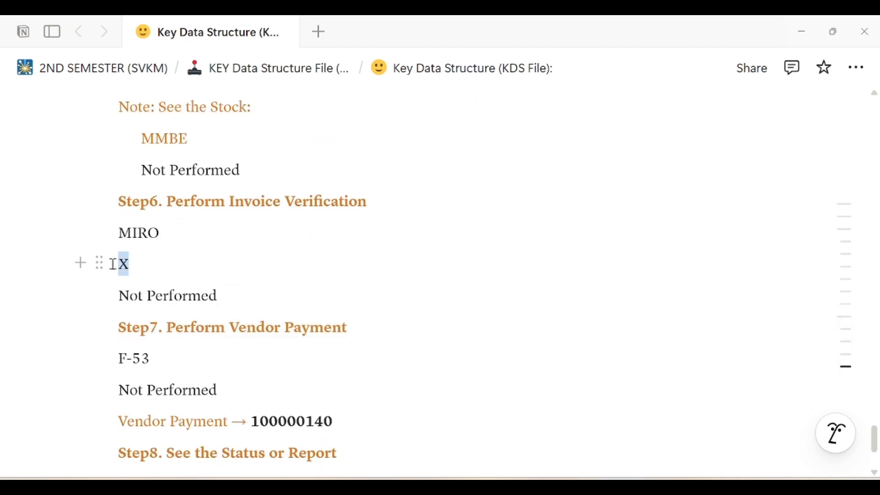
pyautogui.scroll(-3, 176, 286)
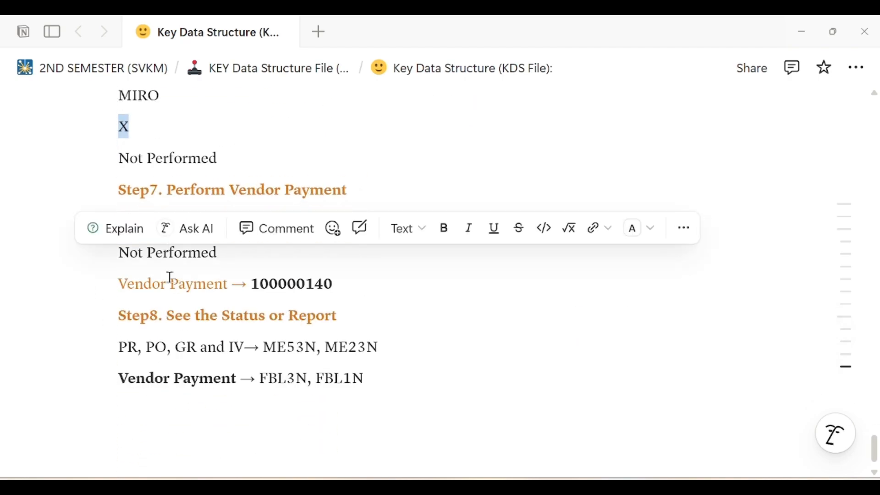
pyautogui.click(165, 266)
pyautogui.click(120, 253)
pyautogui.write('X-')
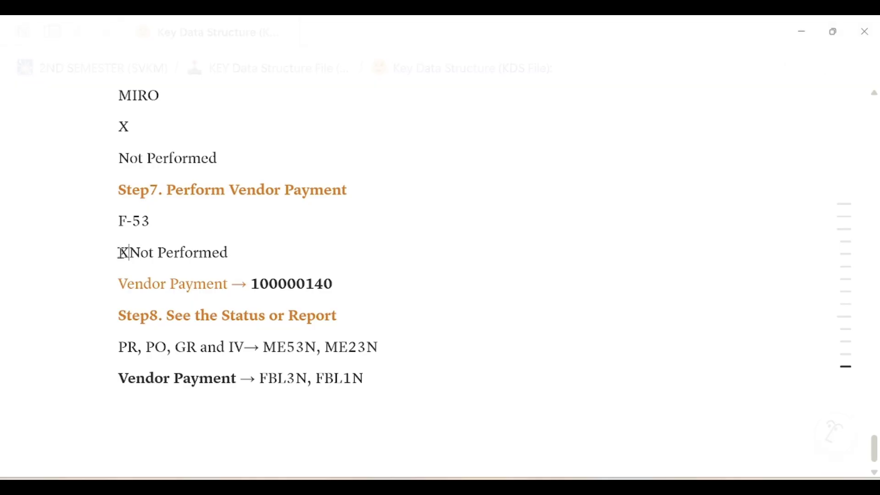
# Join the two result lines under Step6 Perform Invoice Verification into "X-Not Performed".
pyautogui.click(120, 159)
pyautogui.press('BackSpace')
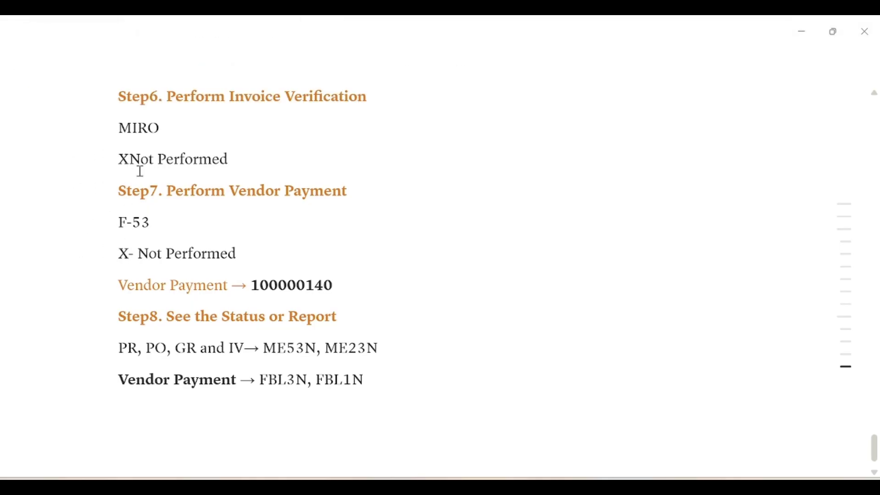
pyautogui.write('-')
# Move "Not Performed" from below MMBE to the Step5 Perform Goods Receipt line so it reads "X-Not Performed".
pyautogui.scroll(4, 248, 183)
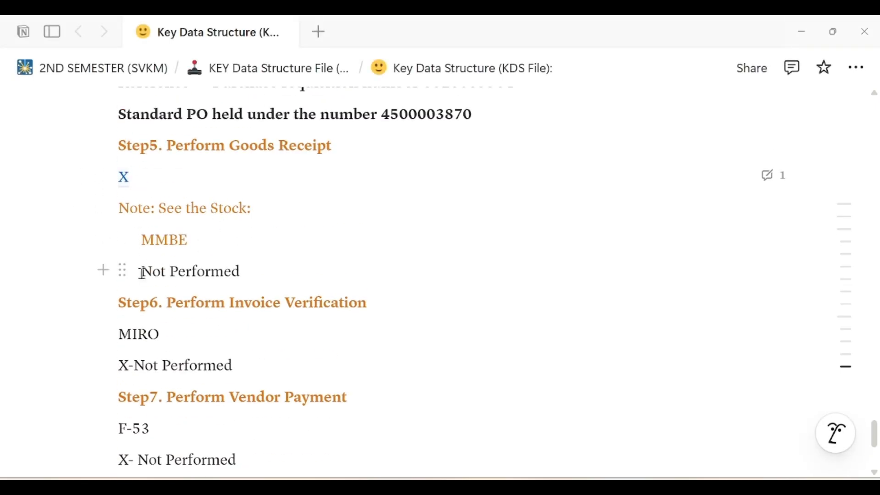
pyautogui.moveTo(141, 270); pyautogui.dragTo(248, 274)
pyautogui.hotkey('ctrl', 'x')
pyautogui.click(161, 173)
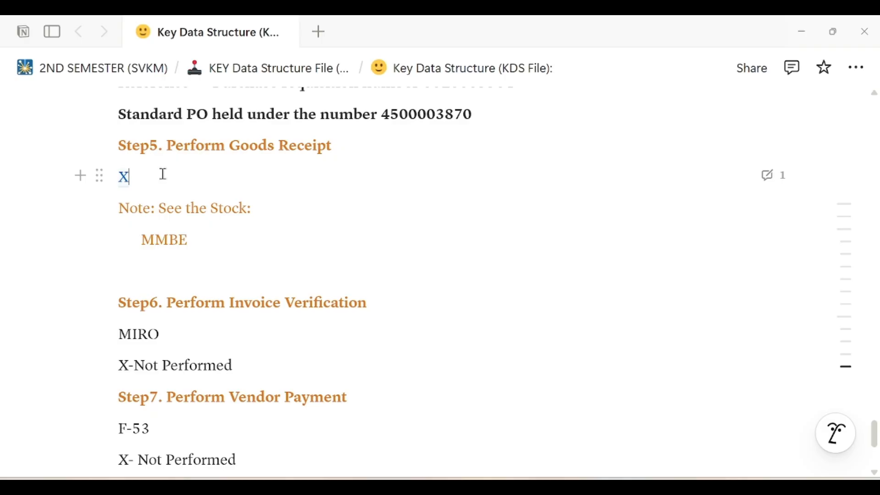
pyautogui.write('-')
pyautogui.hotkey('ctrl', 'v')
# Switch to SAP and run the stock overview MMBE for material SVKMMATERIAL in plant SV11.
pyautogui.scroll(5, 291, 220)
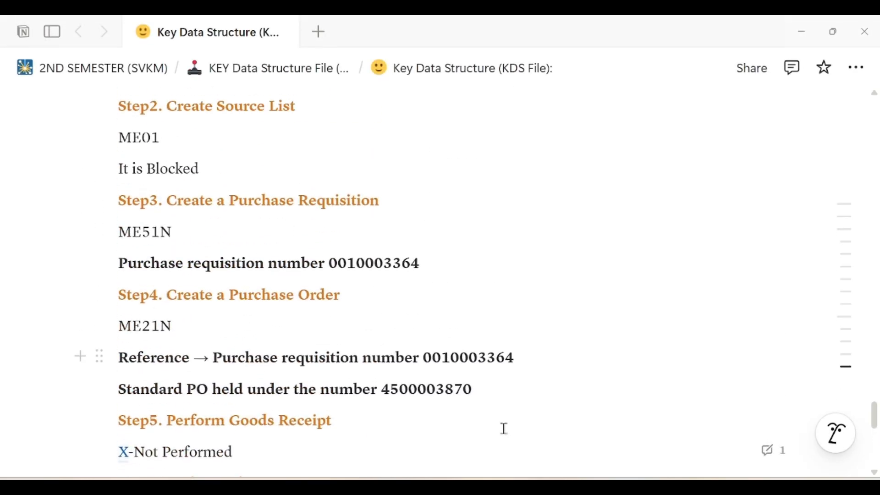
pyautogui.moveTo(521, 479)
pyautogui.click(529, 412)
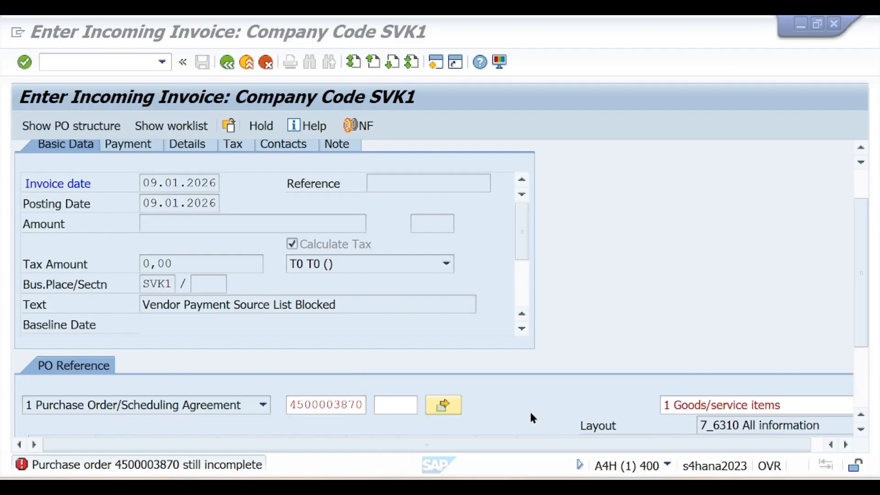
pyautogui.click(74, 63)
pyautogui.write('/nMM')
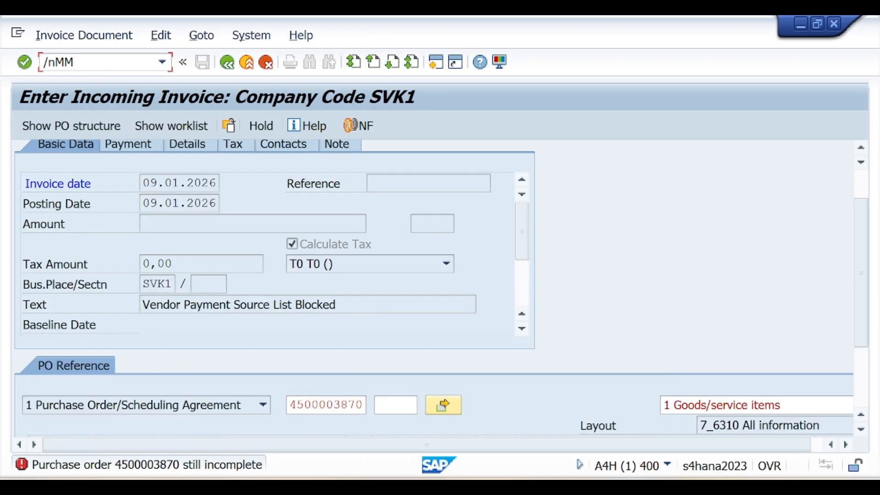
pyautogui.write('BE')
pyautogui.press('Return')
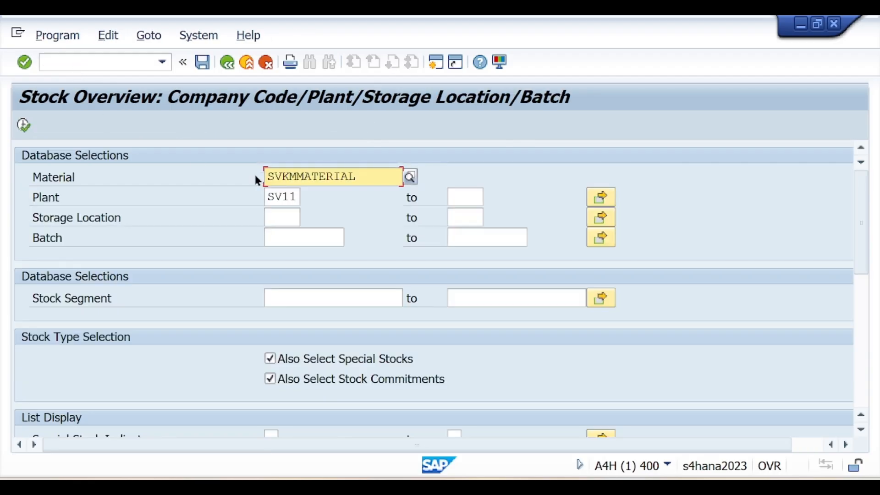
pyautogui.click(26, 130)
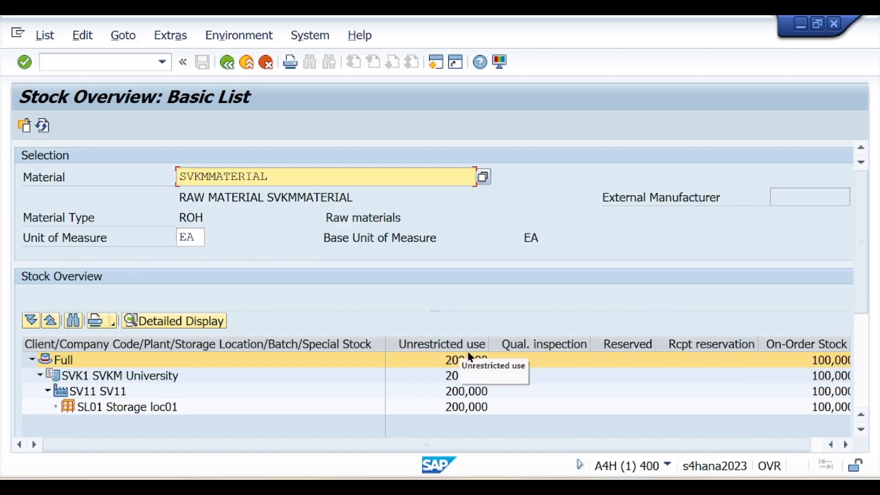
# Switch to Notion and review the earlier procurement notes back to the Goods Receipt section.
pyautogui.hotkey('alt', 'Tab')
pyautogui.scroll(9, 431, 337)
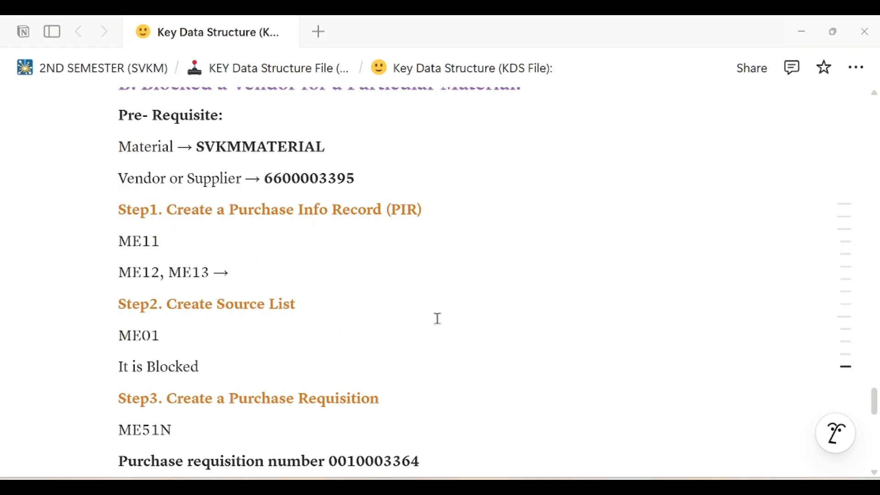
pyautogui.scroll(15, 438, 319)
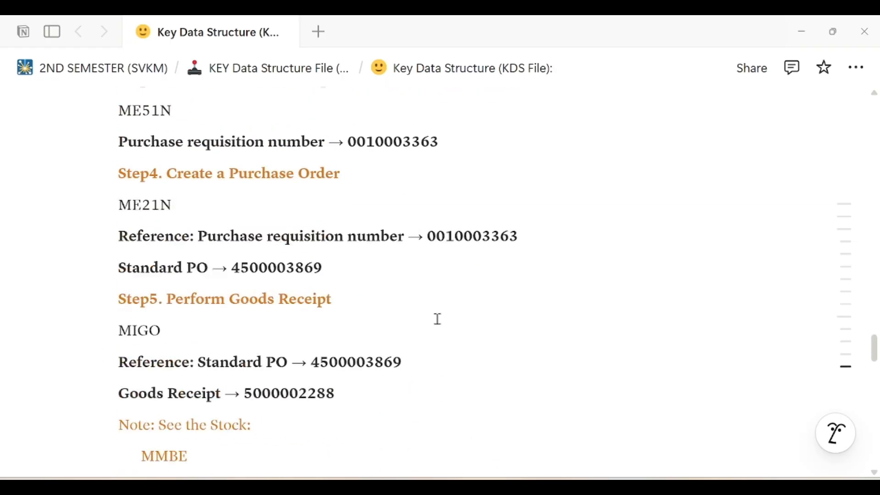
pyautogui.scroll(15, 437, 319)
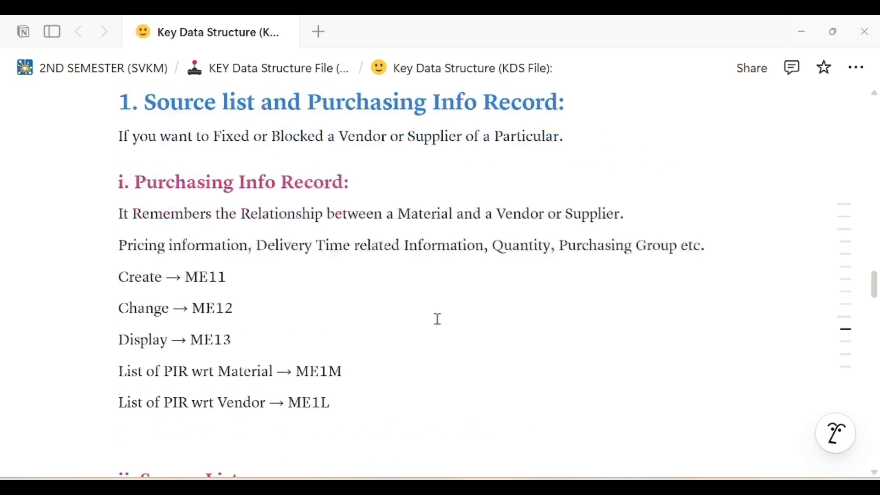
pyautogui.scroll(15, 437, 319)
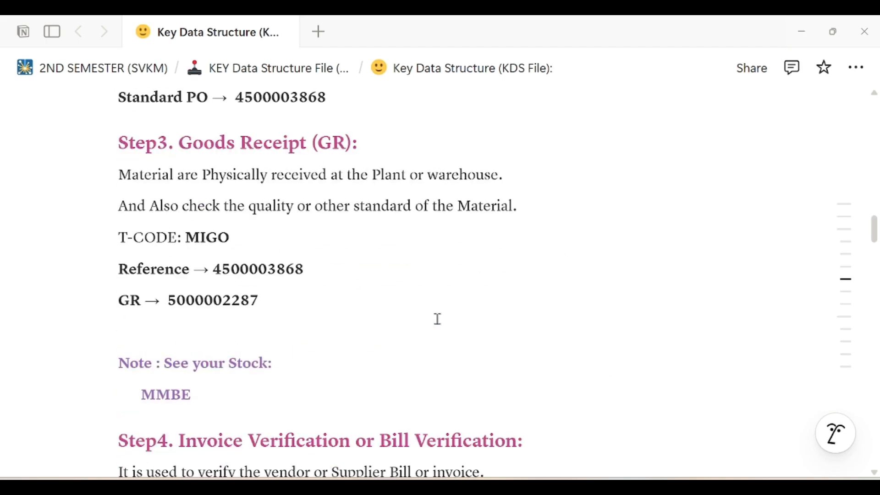